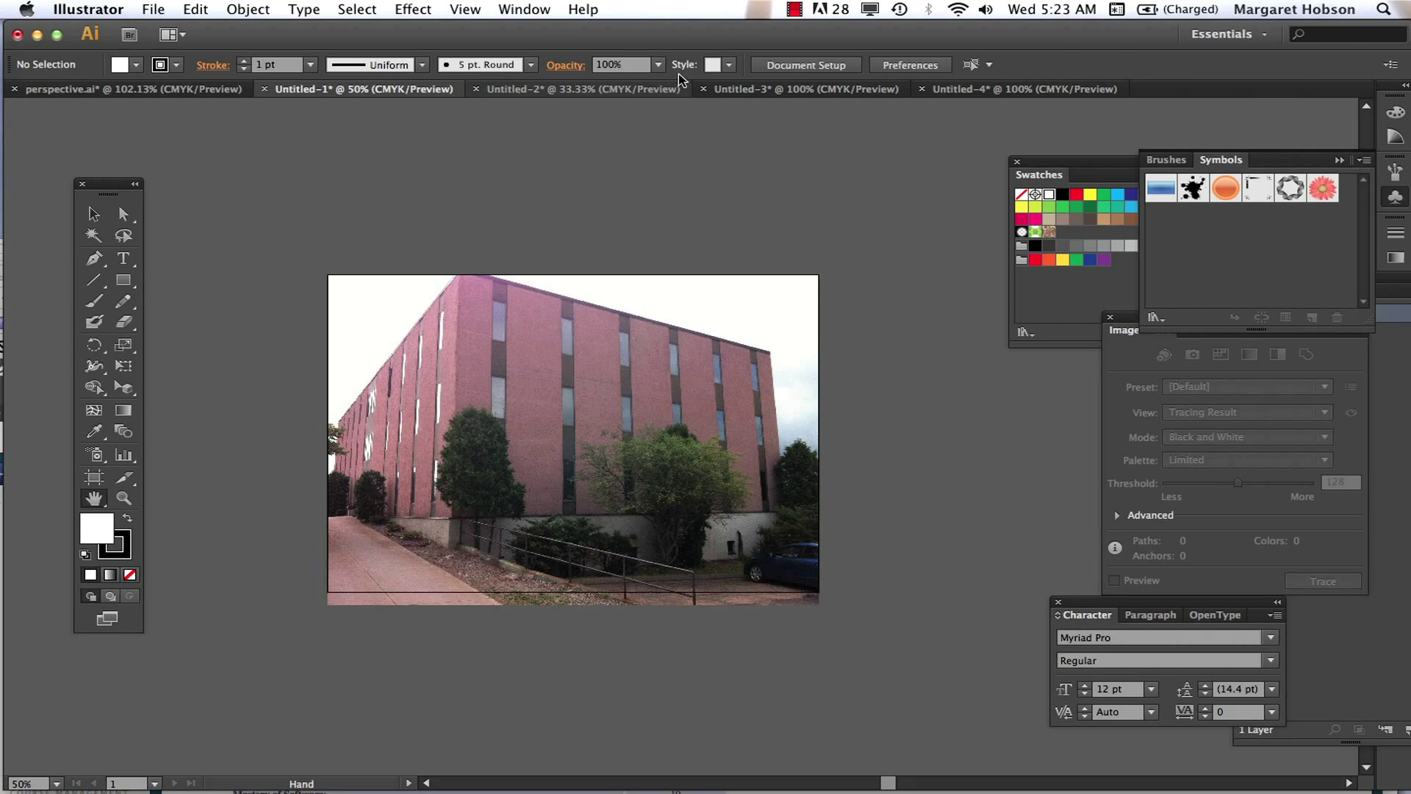
Review the reference photos in the documents Untitled-1 through Untitled-4, finishing on Untitled-4 with the fire-escape building.
{"action": "left_click", "coordinate": [757, 91]}
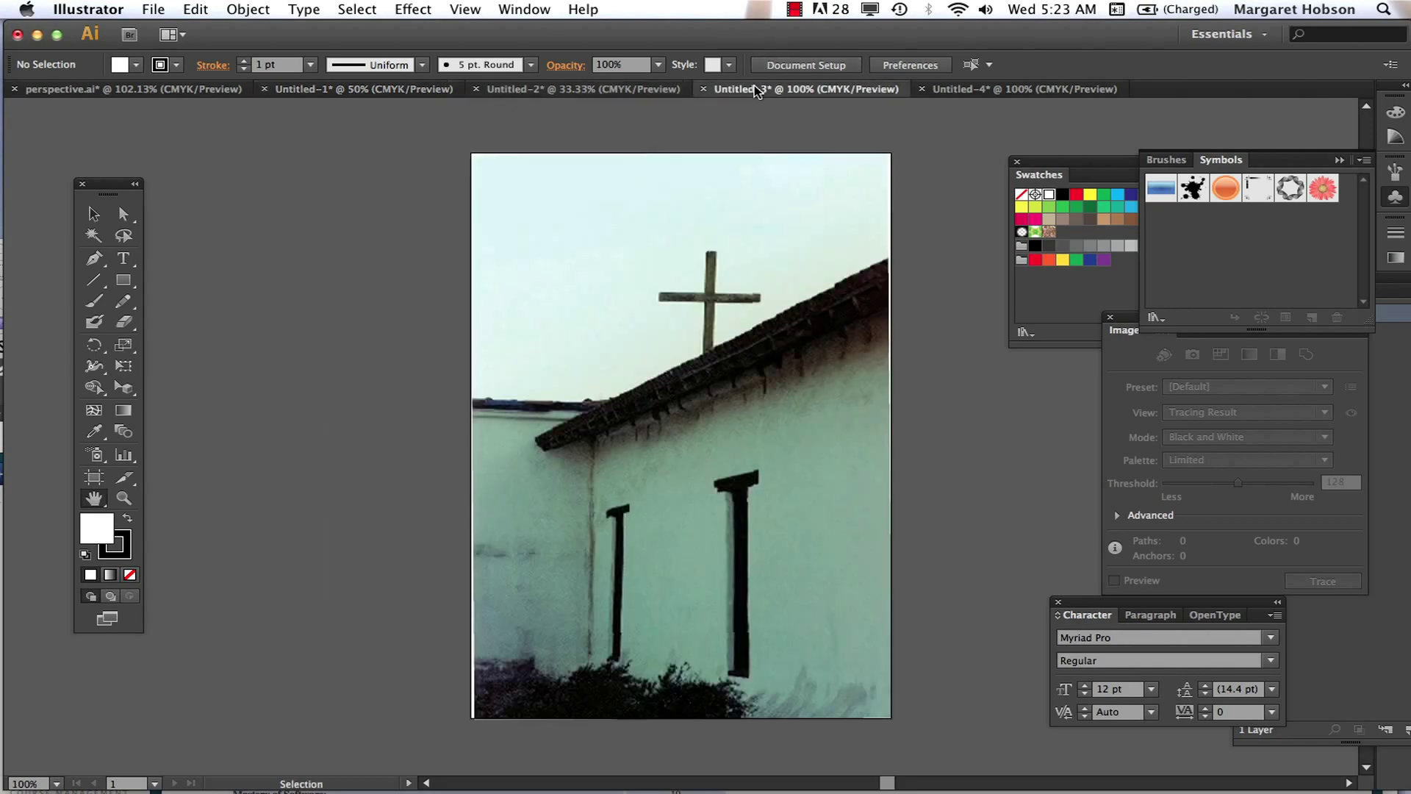
{"action": "left_click", "coordinate": [951, 91]}
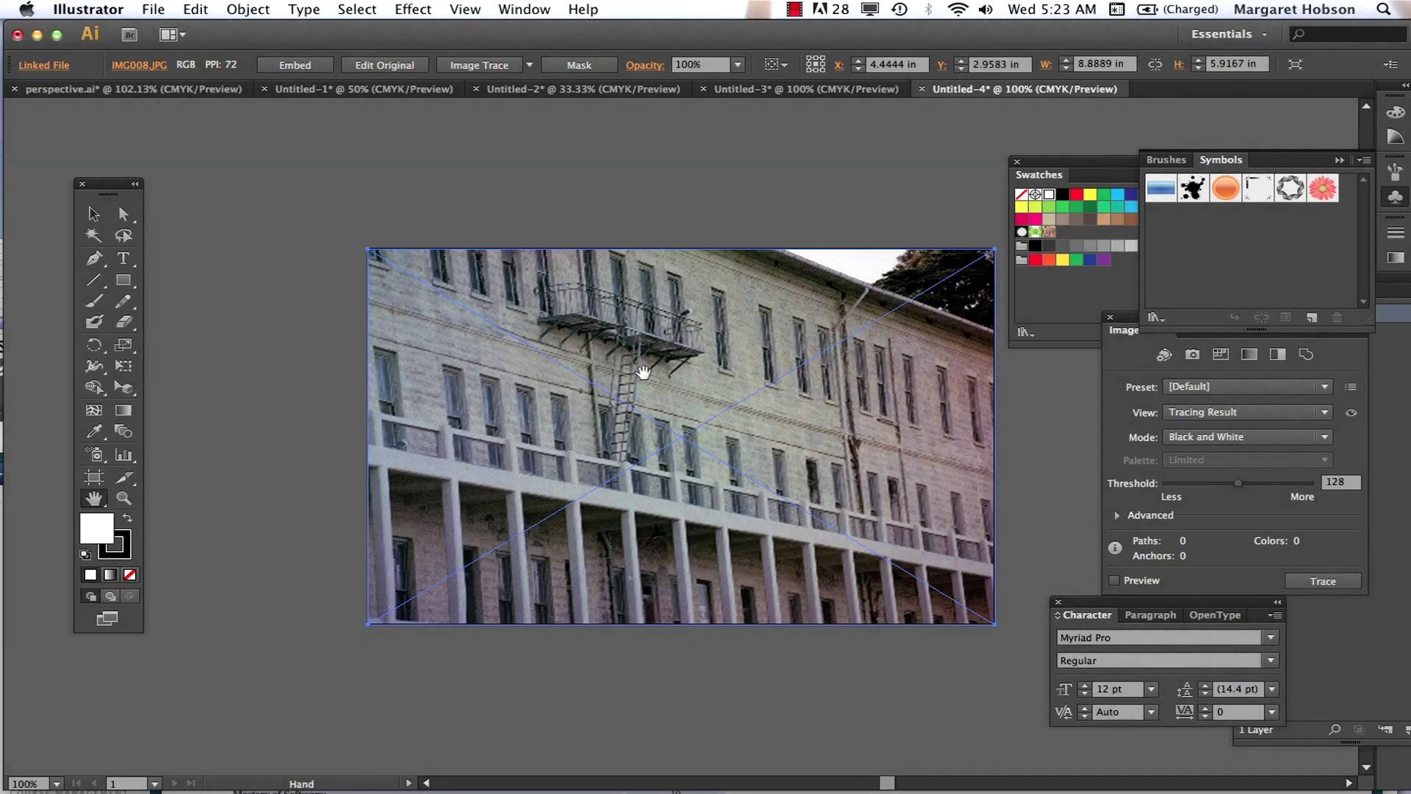
{"action": "left_click", "coordinate": [757, 91]}
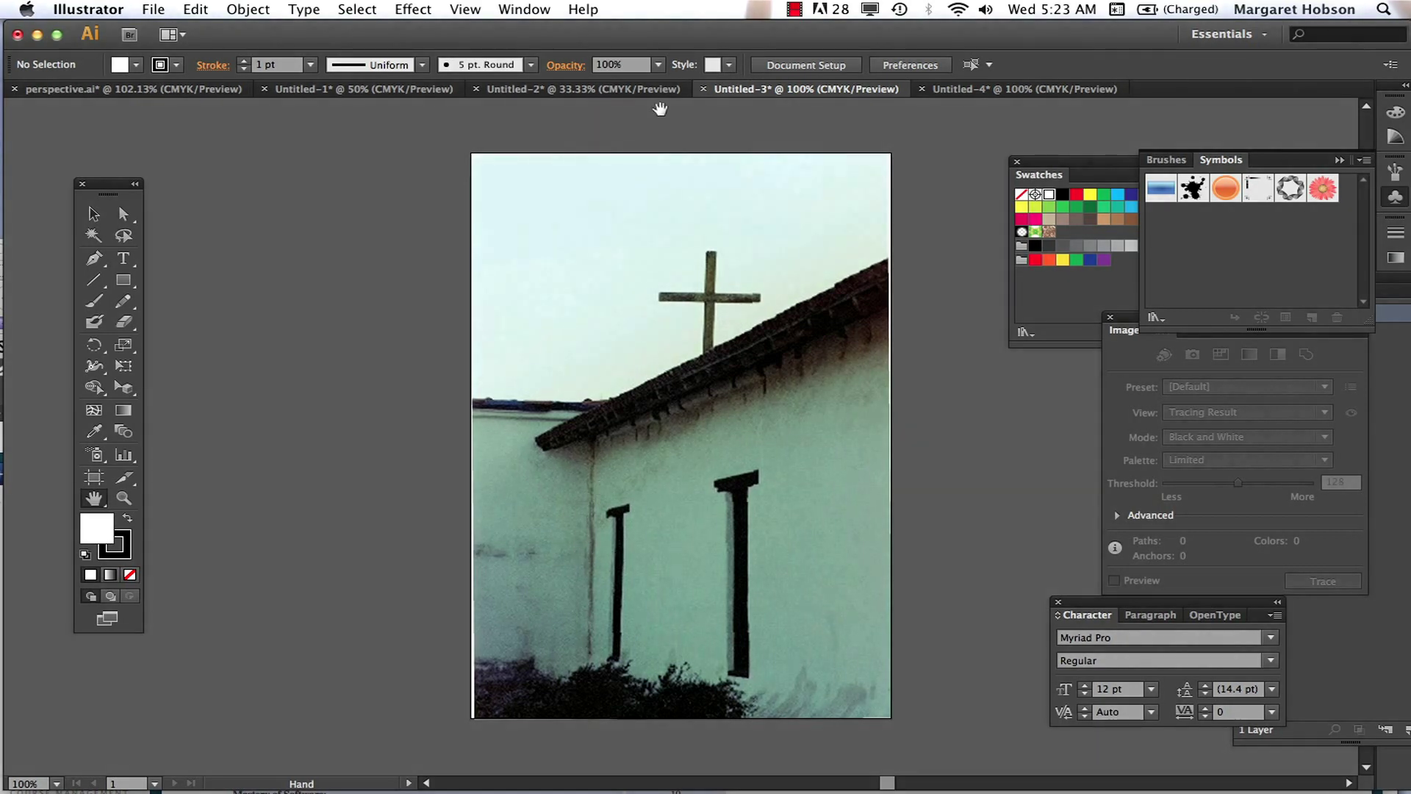
{"action": "left_click", "coordinate": [593, 90]}
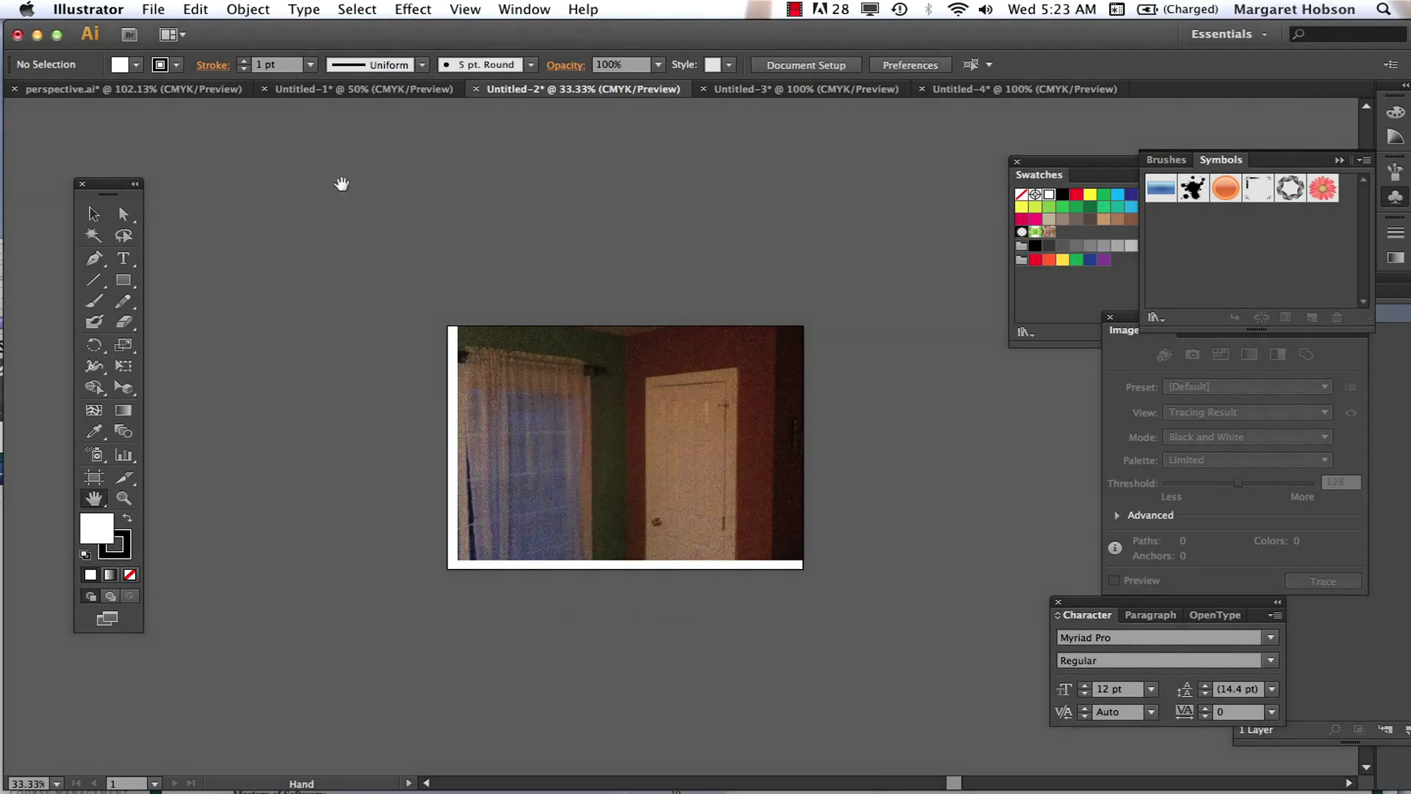
{"action": "left_click", "coordinate": [319, 90]}
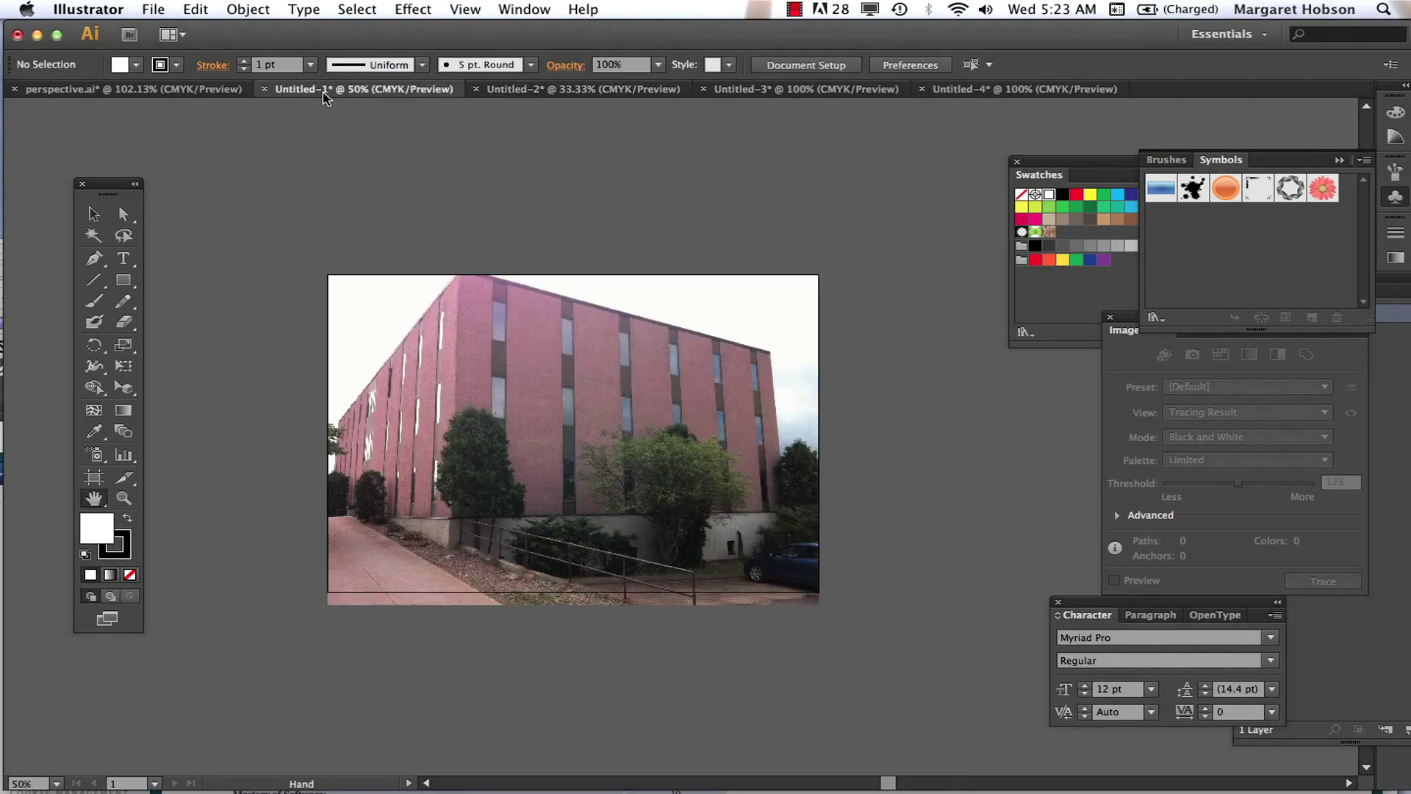
{"action": "left_click", "coordinate": [578, 96]}
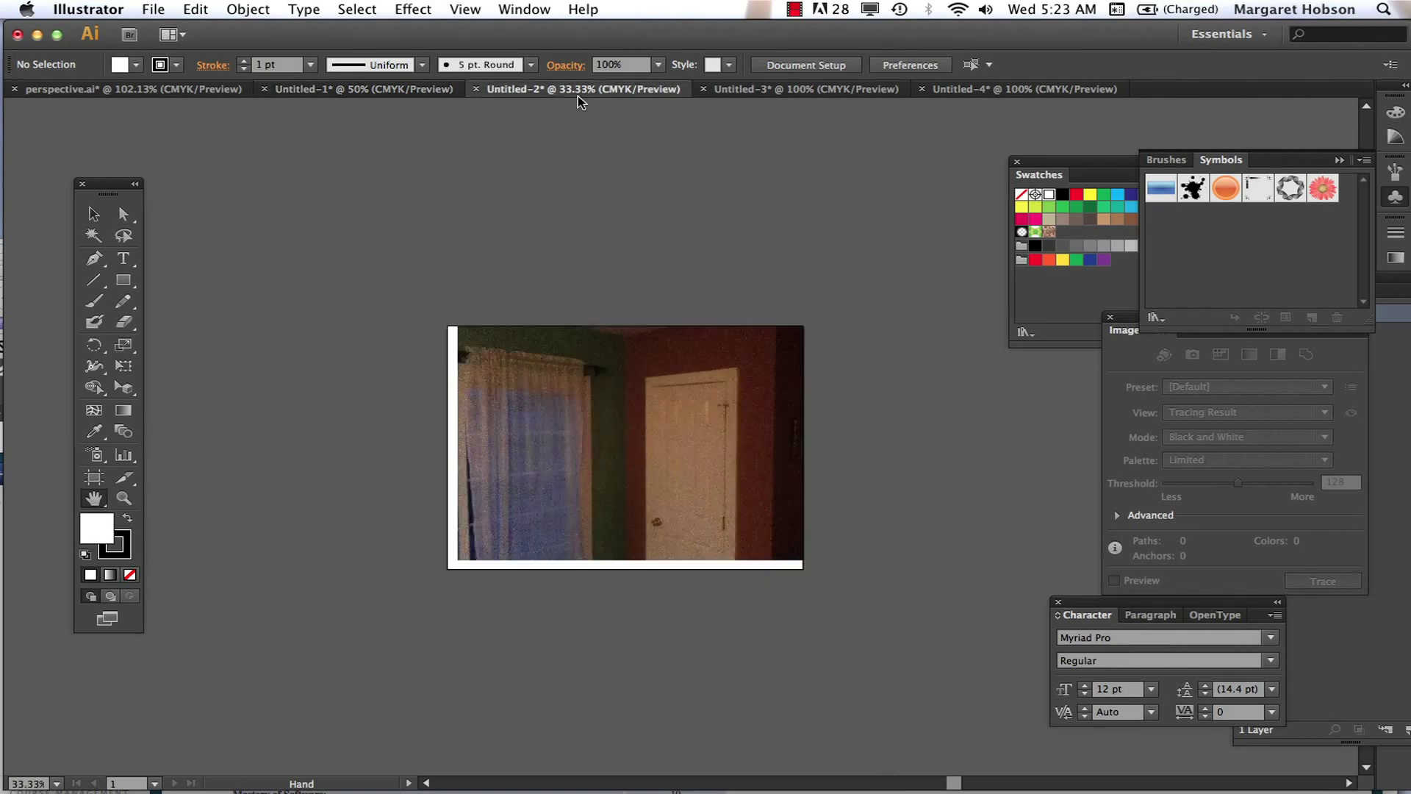
{"action": "left_click", "coordinate": [741, 96]}
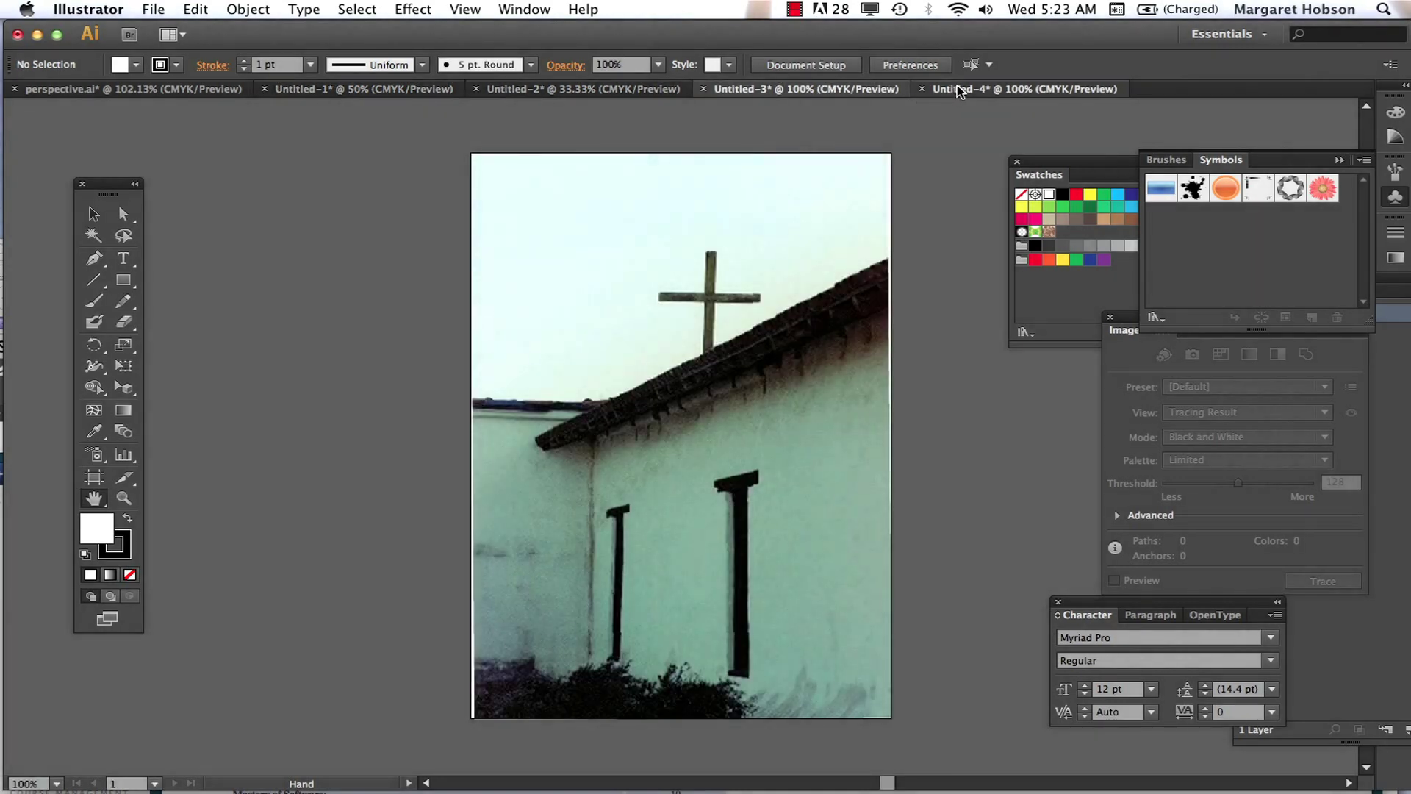
{"action": "left_click", "coordinate": [953, 92]}
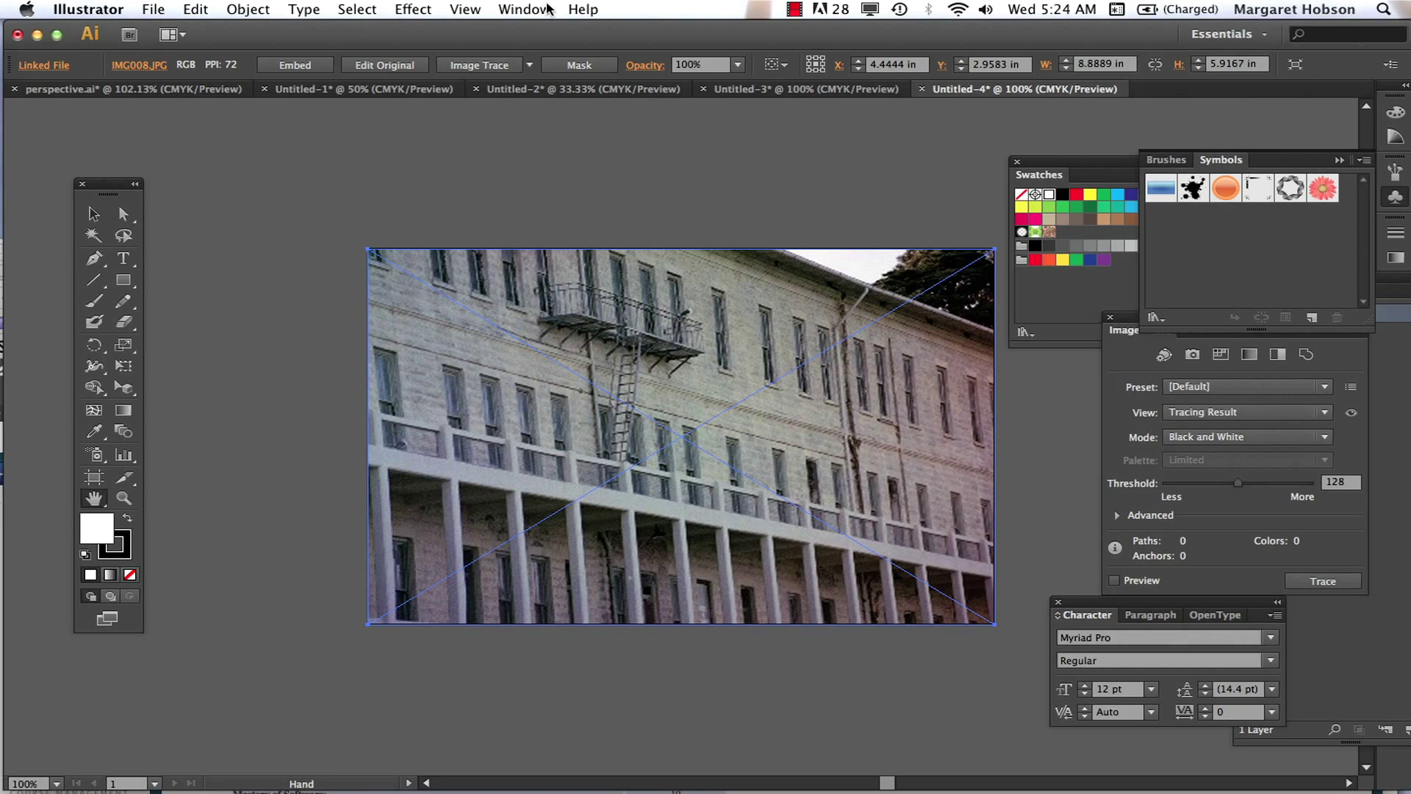
Embed the linked building photo IMG008.JPG into the Untitled-4 document.
{"action": "left_click", "coordinate": [524, 10]}
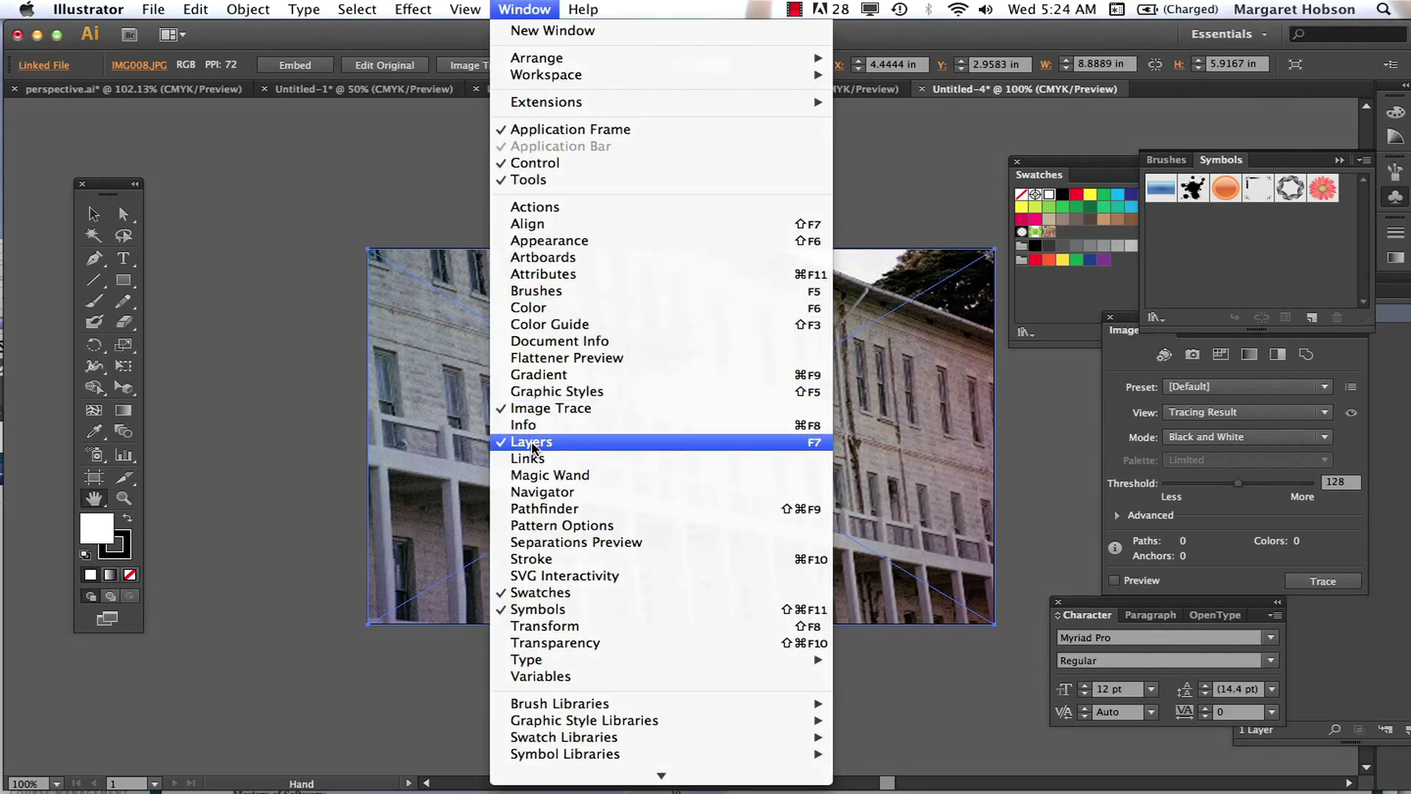
{"action": "left_click", "coordinate": [946, 365]}
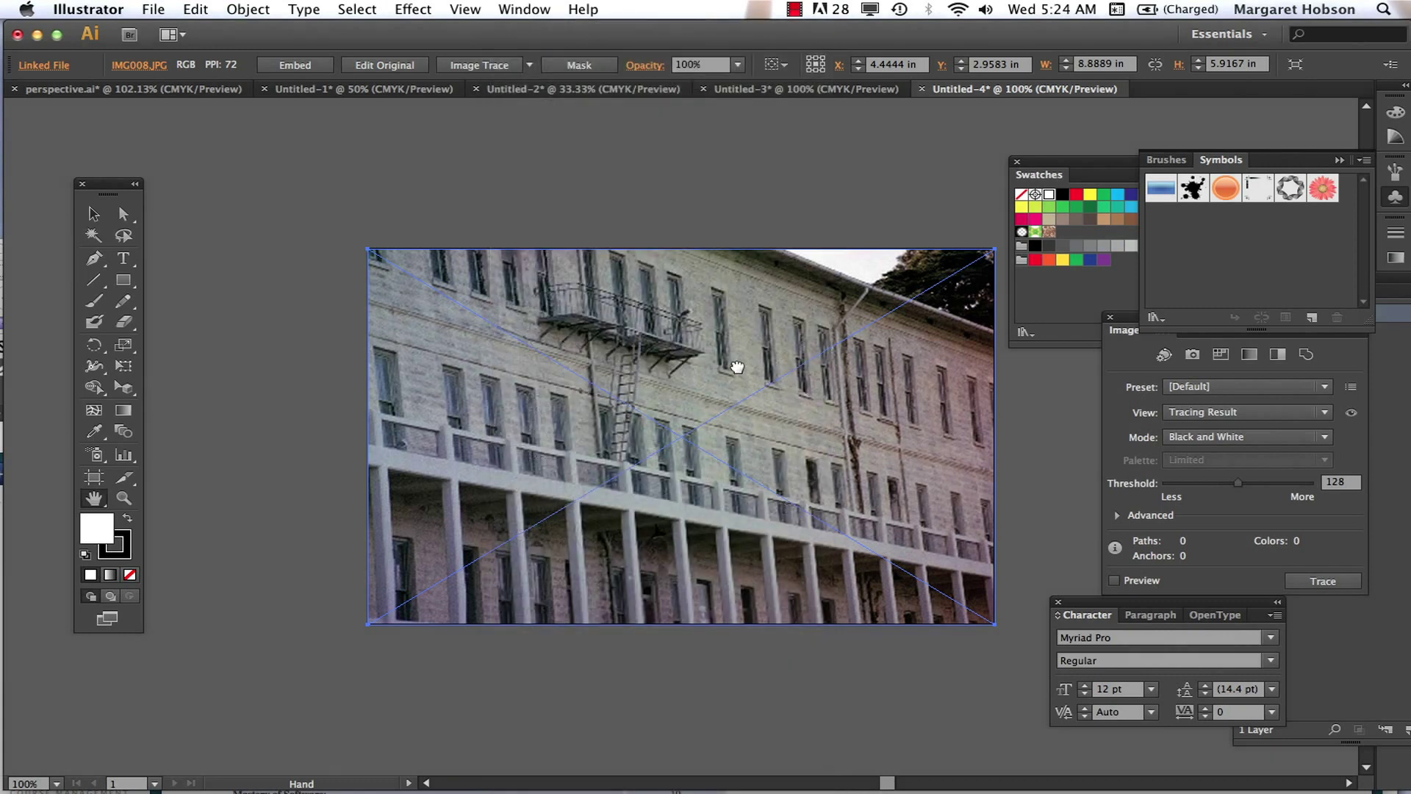
{"action": "left_click", "coordinate": [94, 215]}
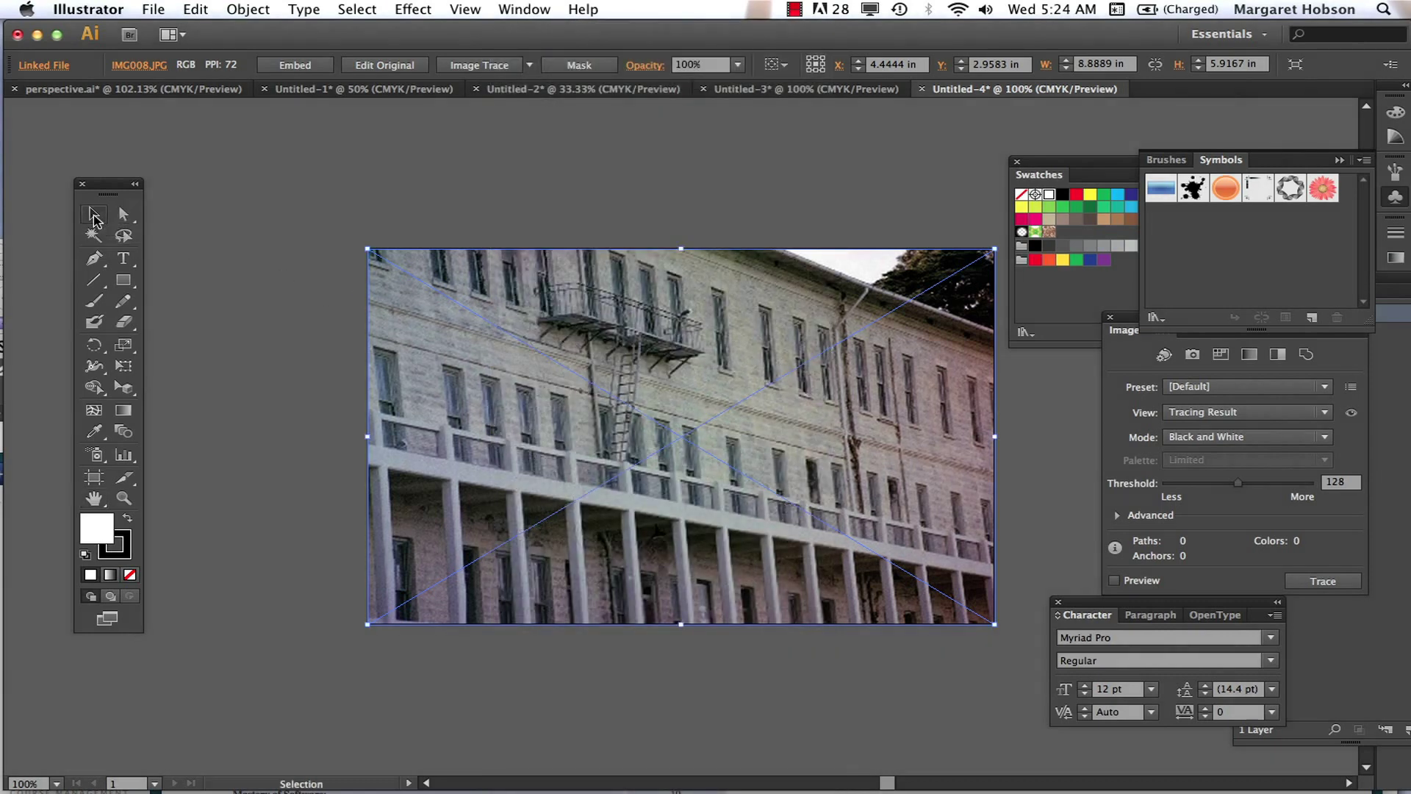
{"action": "left_click", "coordinate": [308, 67]}
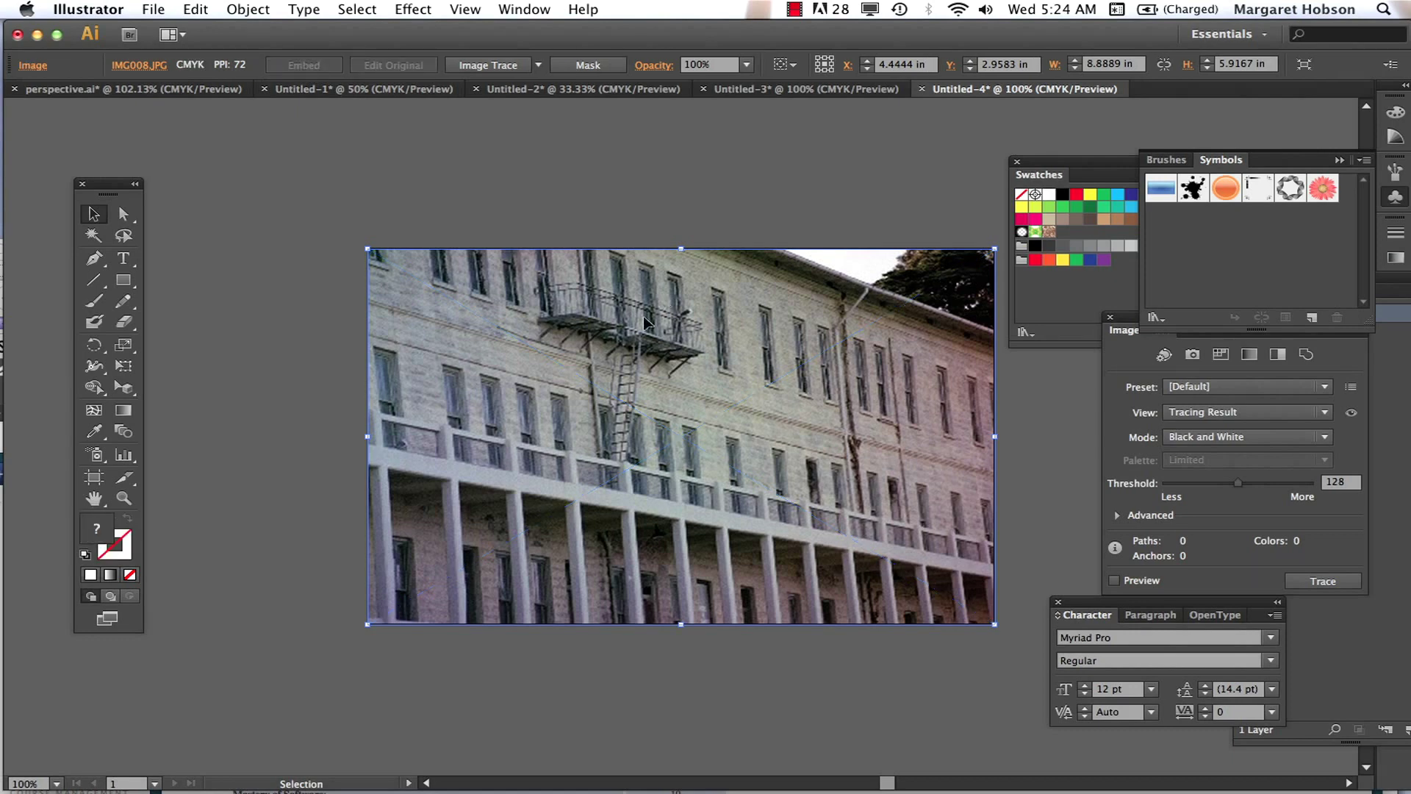
Close the Image Trace panel, then show the Layers panel and dock it with Brushes and Symbols.
{"action": "left_click", "coordinate": [1125, 327]}
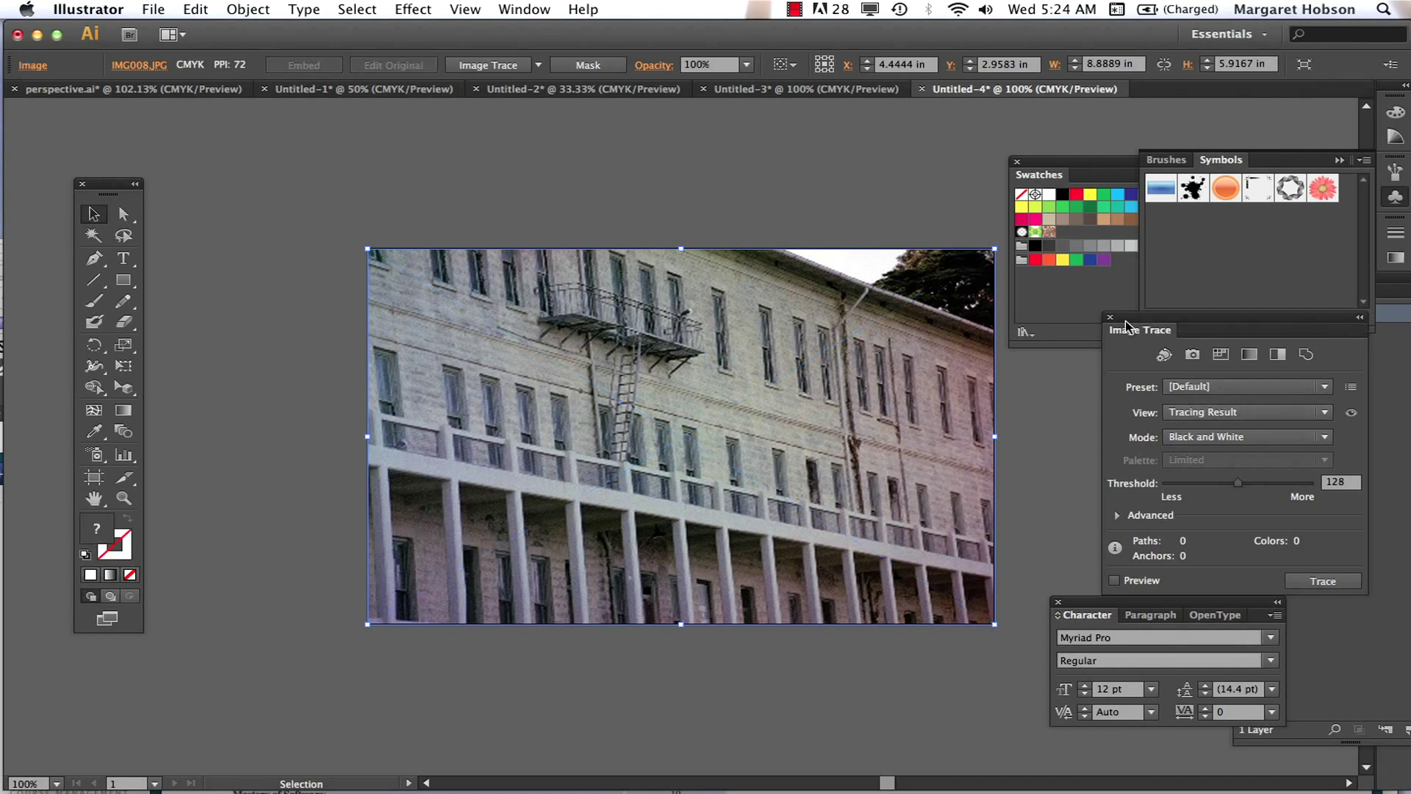
{"action": "left_click", "coordinate": [1111, 318]}
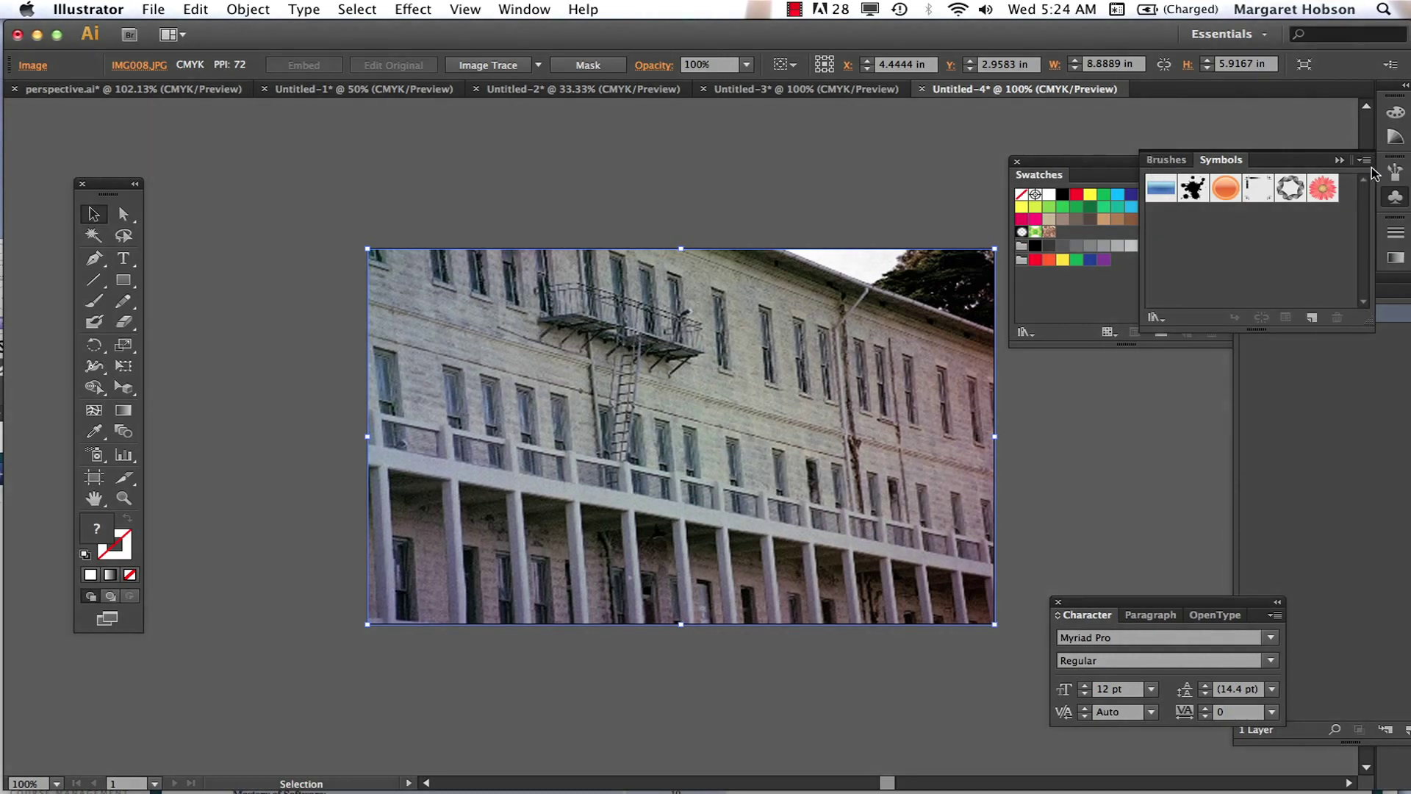
{"action": "left_click", "coordinate": [529, 9]}
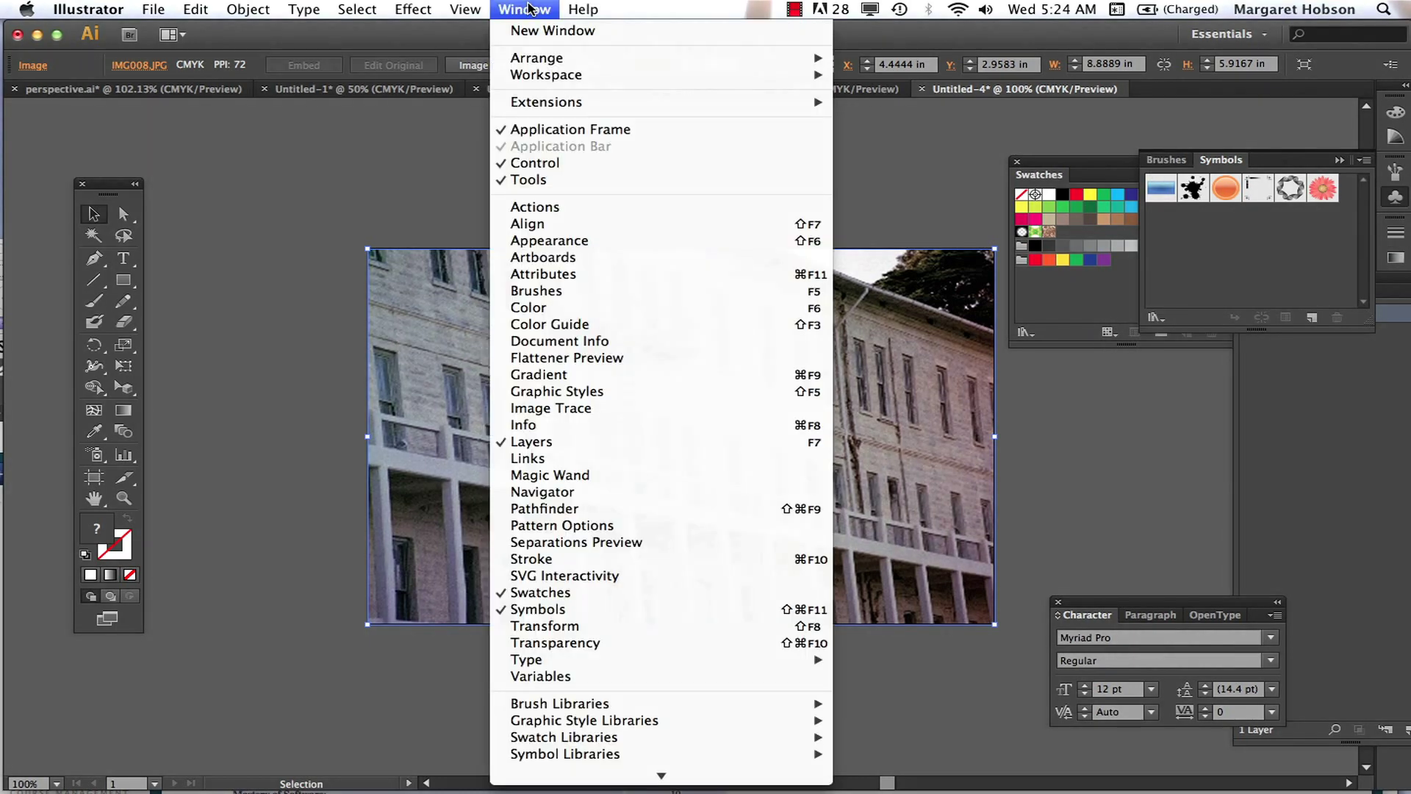
{"action": "left_click", "coordinate": [535, 442]}
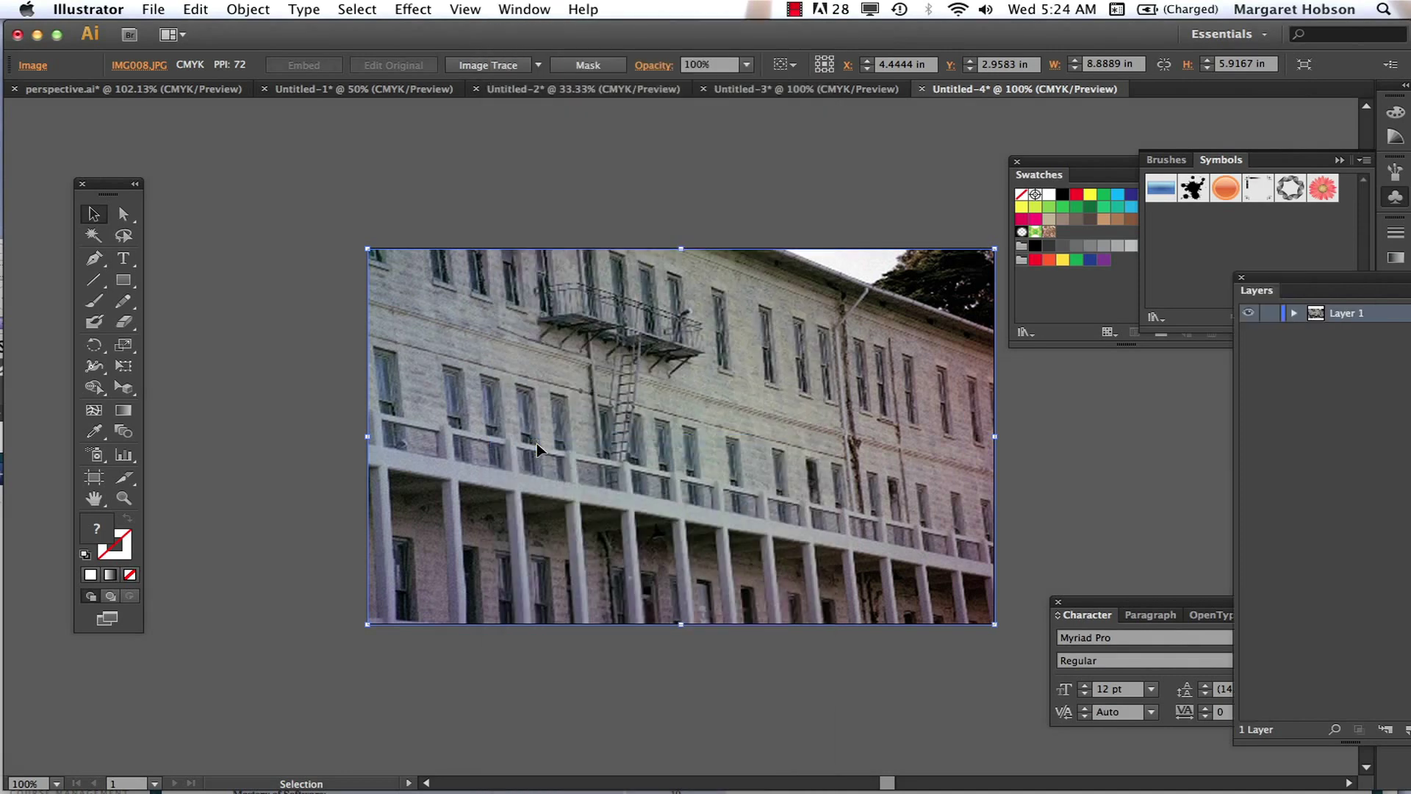
{"action": "mouse_move", "coordinate": [1310, 283]}
{"action": "left_mouse_down"}
{"action": "mouse_move", "coordinate": [1073, 171]}
{"action": "mouse_move", "coordinate": [1165, 162]}
{"action": "left_mouse_up"}
Lock the image and its parent Layer 1, and add a new layer above it.
{"action": "left_click", "coordinate": [1202, 184]}
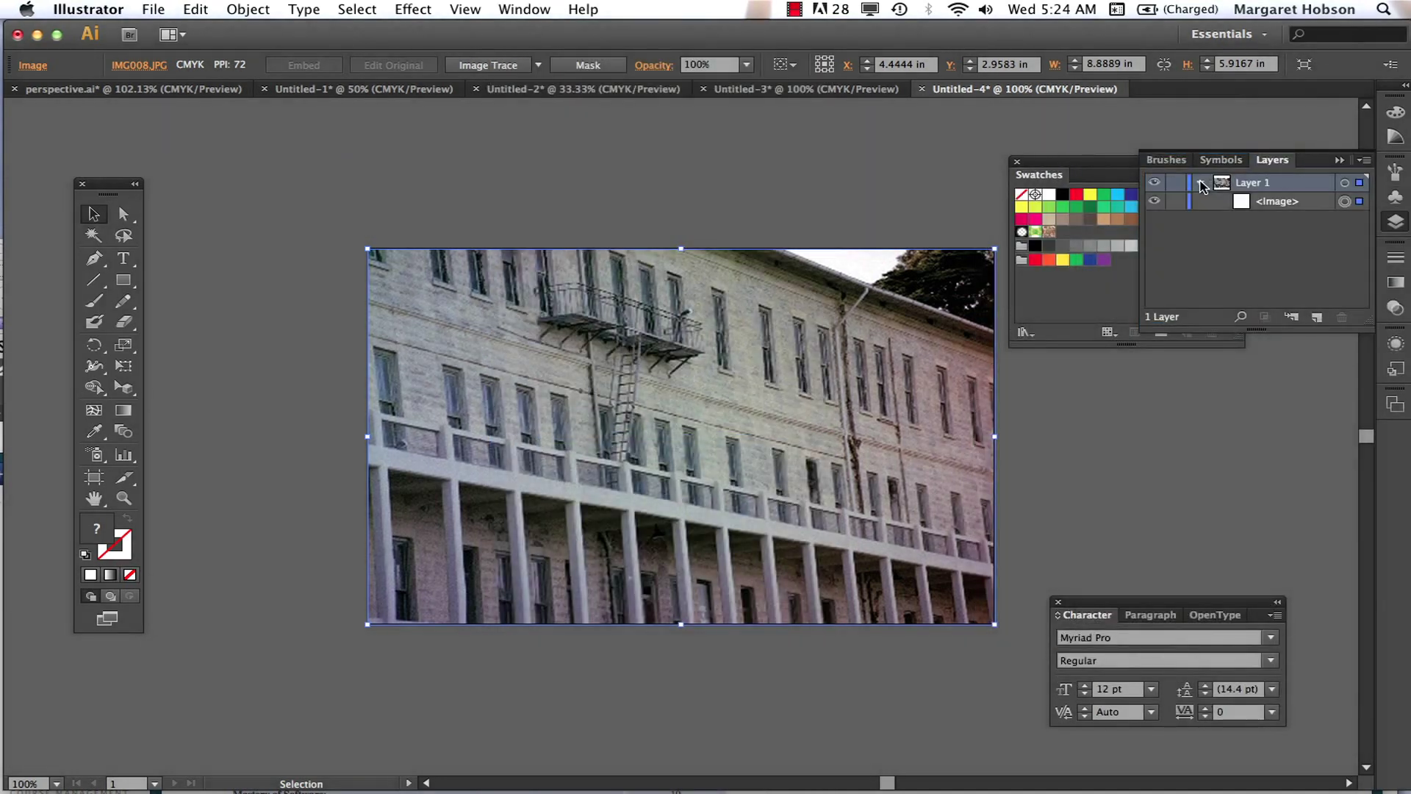
{"action": "left_click", "coordinate": [1174, 202]}
{"action": "left_click", "coordinate": [1175, 182]}
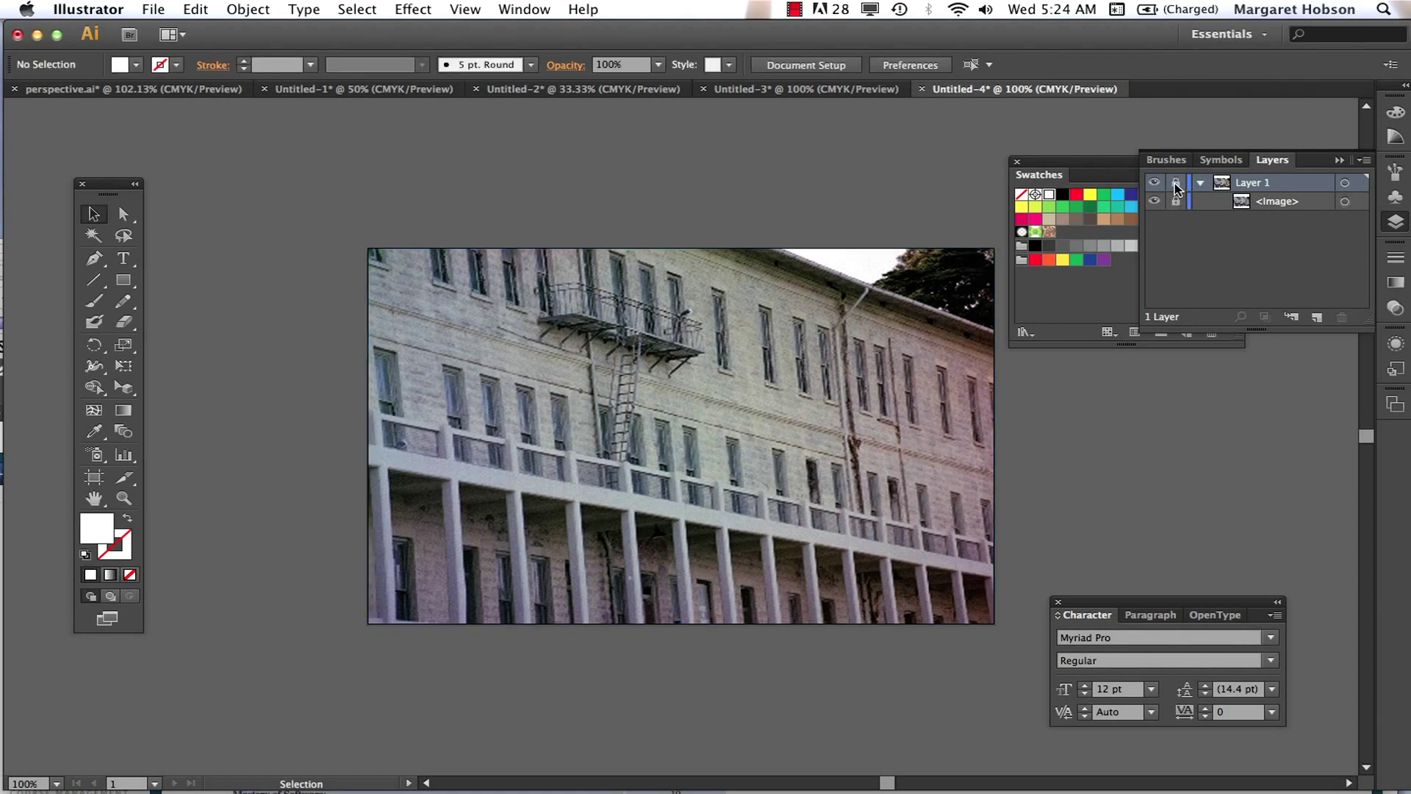
{"action": "left_click", "coordinate": [1315, 319]}
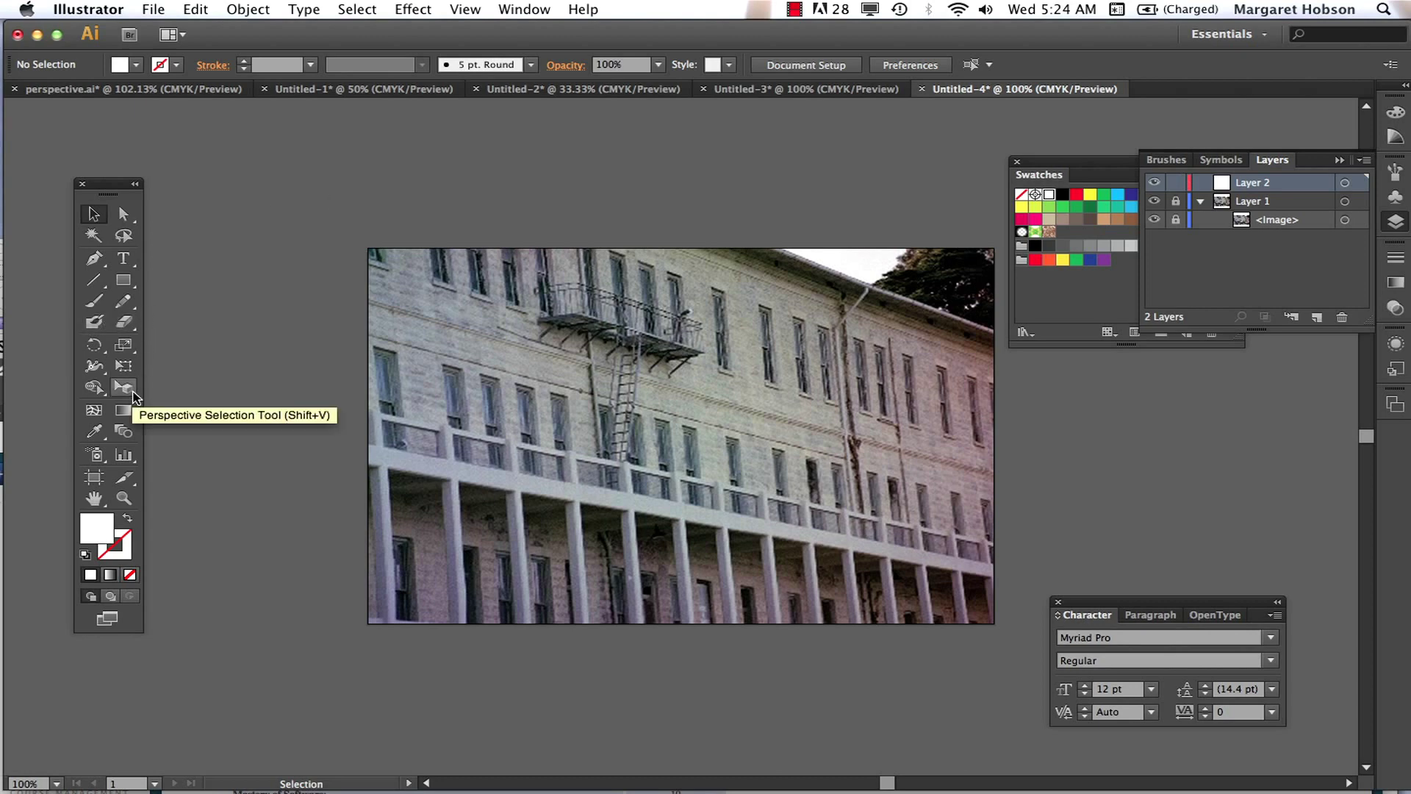
Detach the perspective tools as a floating set above the photo and show the perspective grid.
{"action": "left_click_drag", "start_coordinate": [133, 397], "coordinate": [405, 413]}
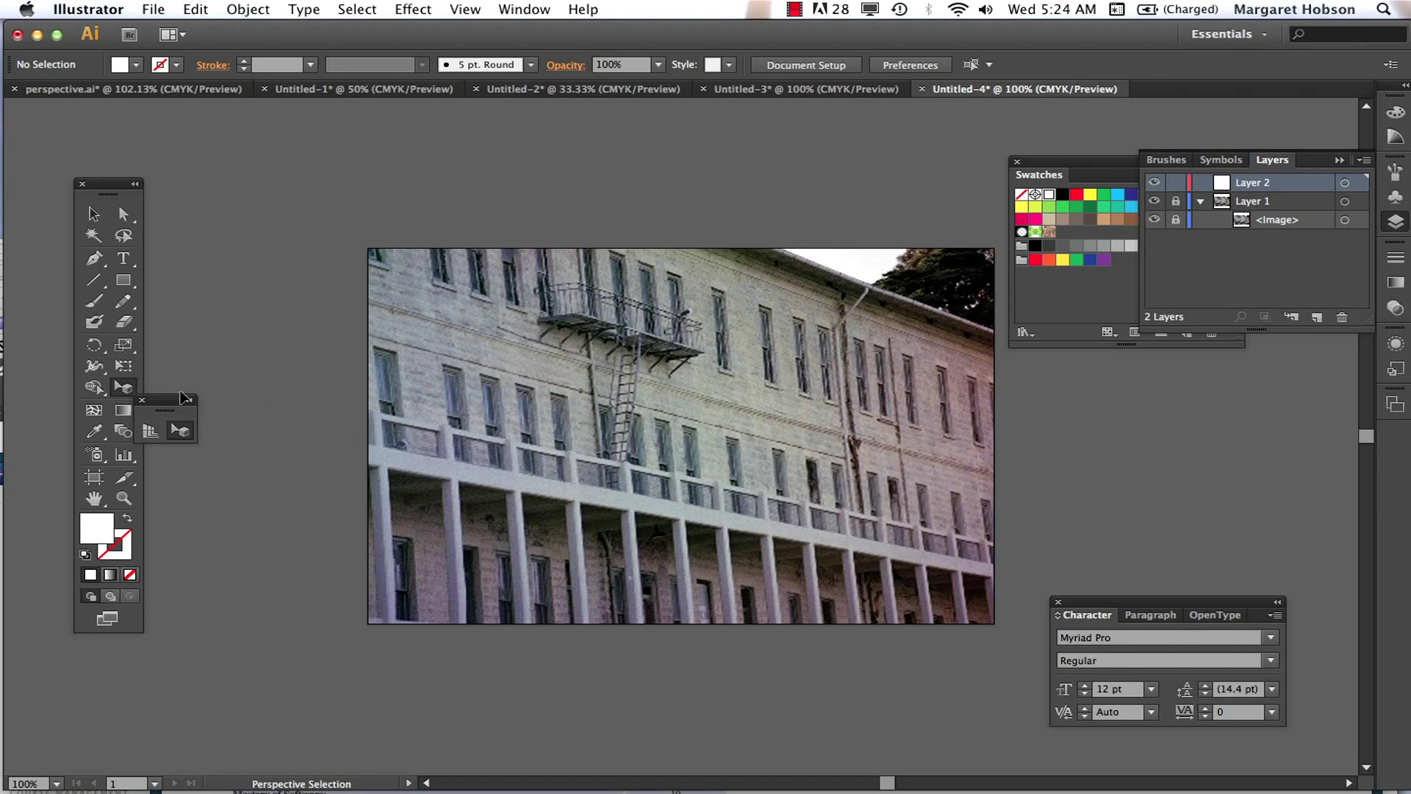
{"action": "left_click_drag", "start_coordinate": [158, 403], "coordinate": [334, 140]}
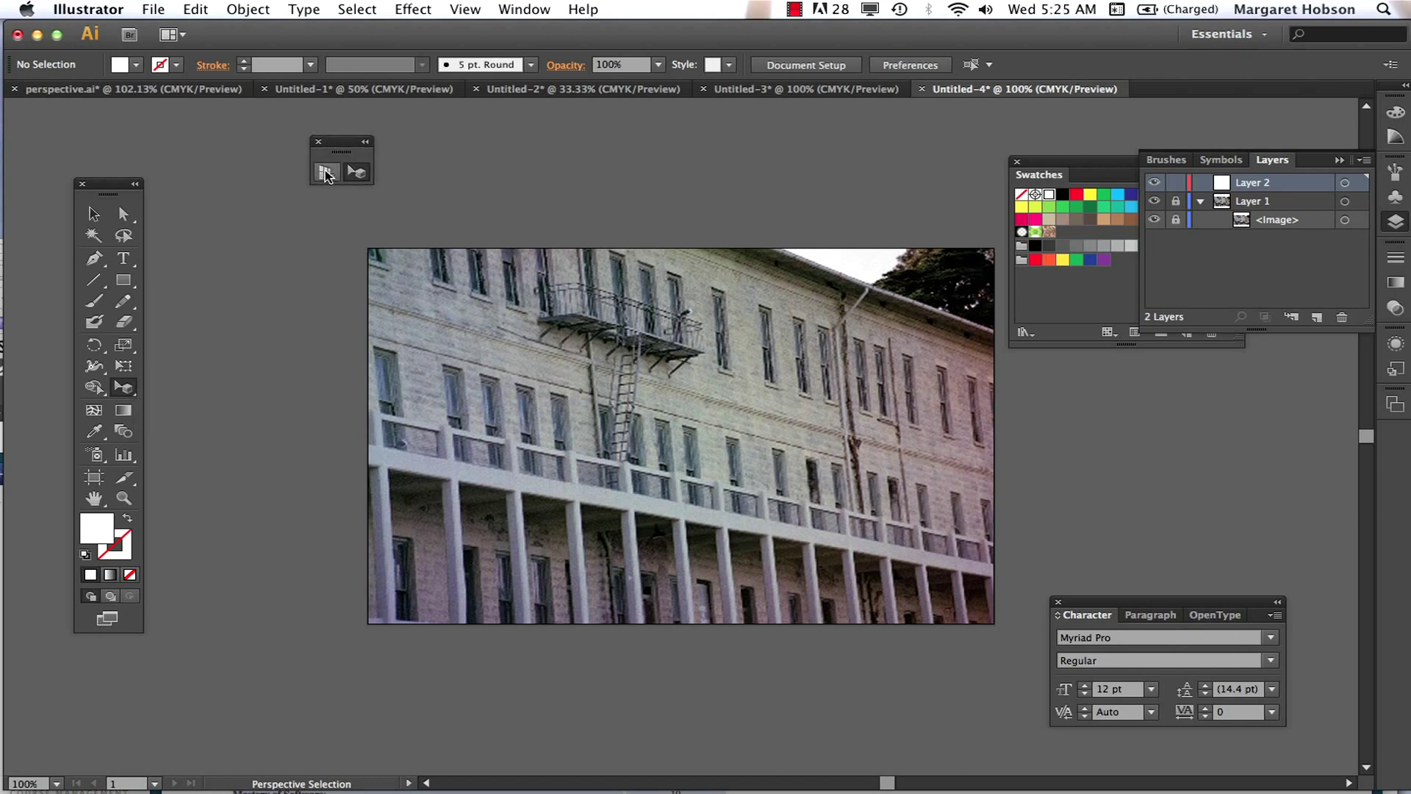
{"action": "left_click", "coordinate": [325, 173]}
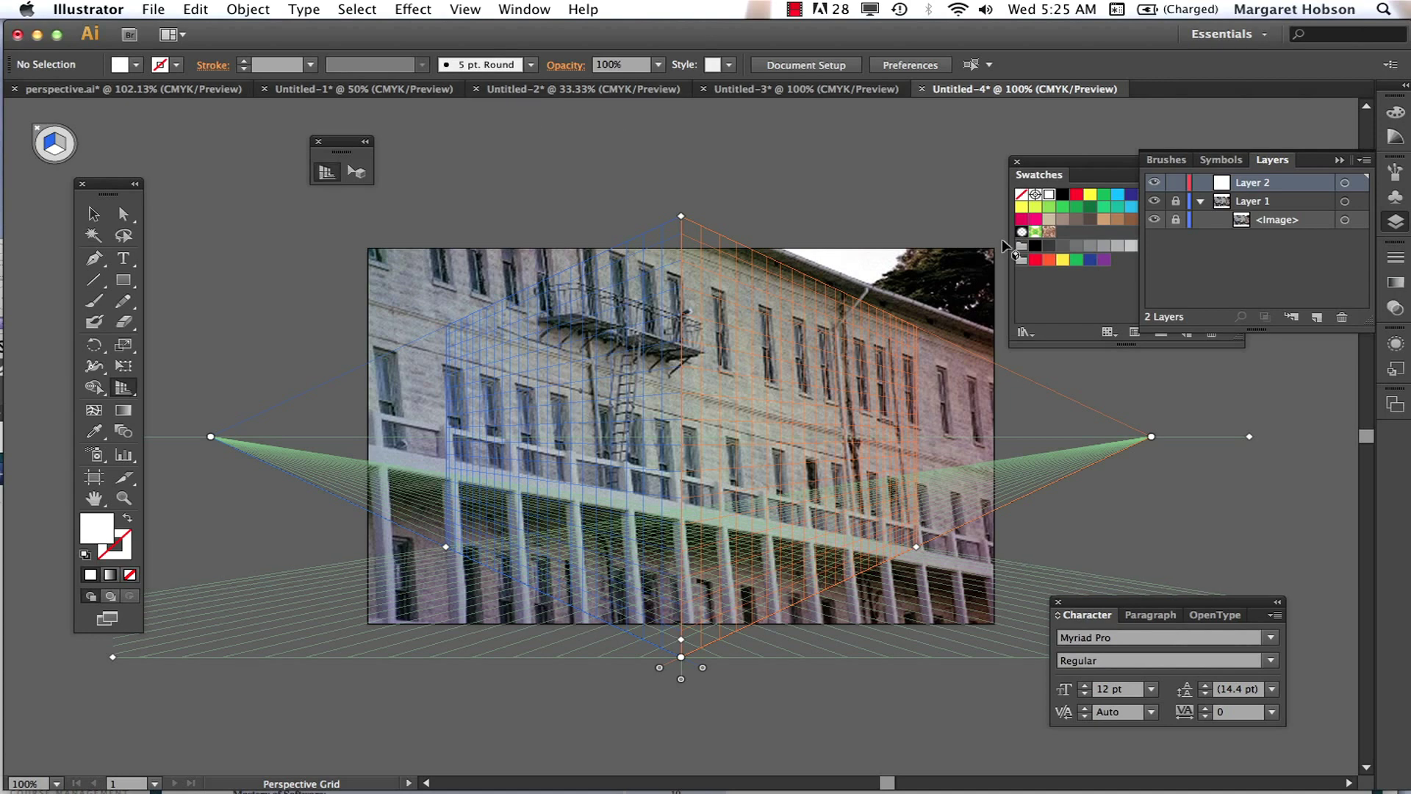
Turn Layer 1 into a template layer with its images dimmed to 50%.
{"action": "double_click", "coordinate": [1307, 205]}
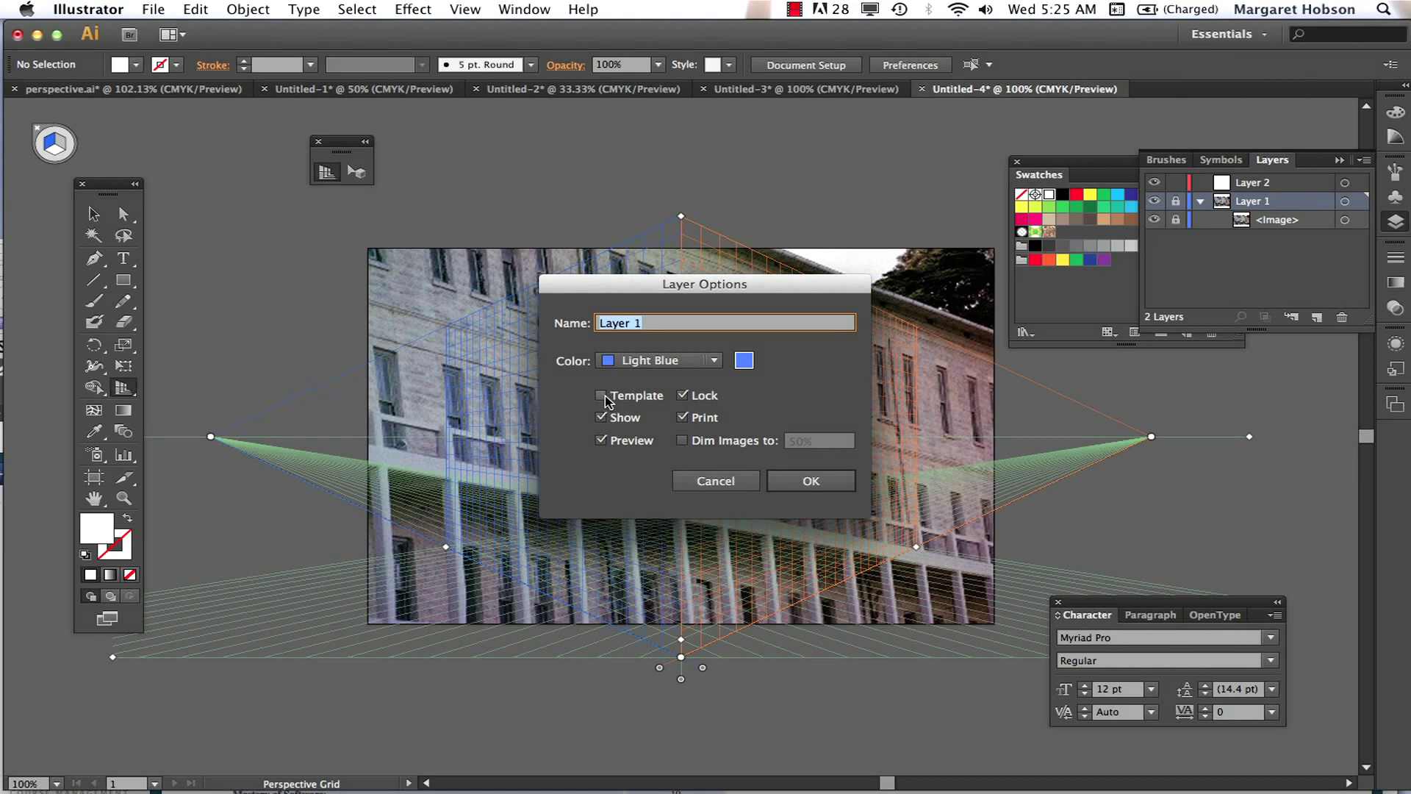
{"action": "left_click", "coordinate": [607, 400]}
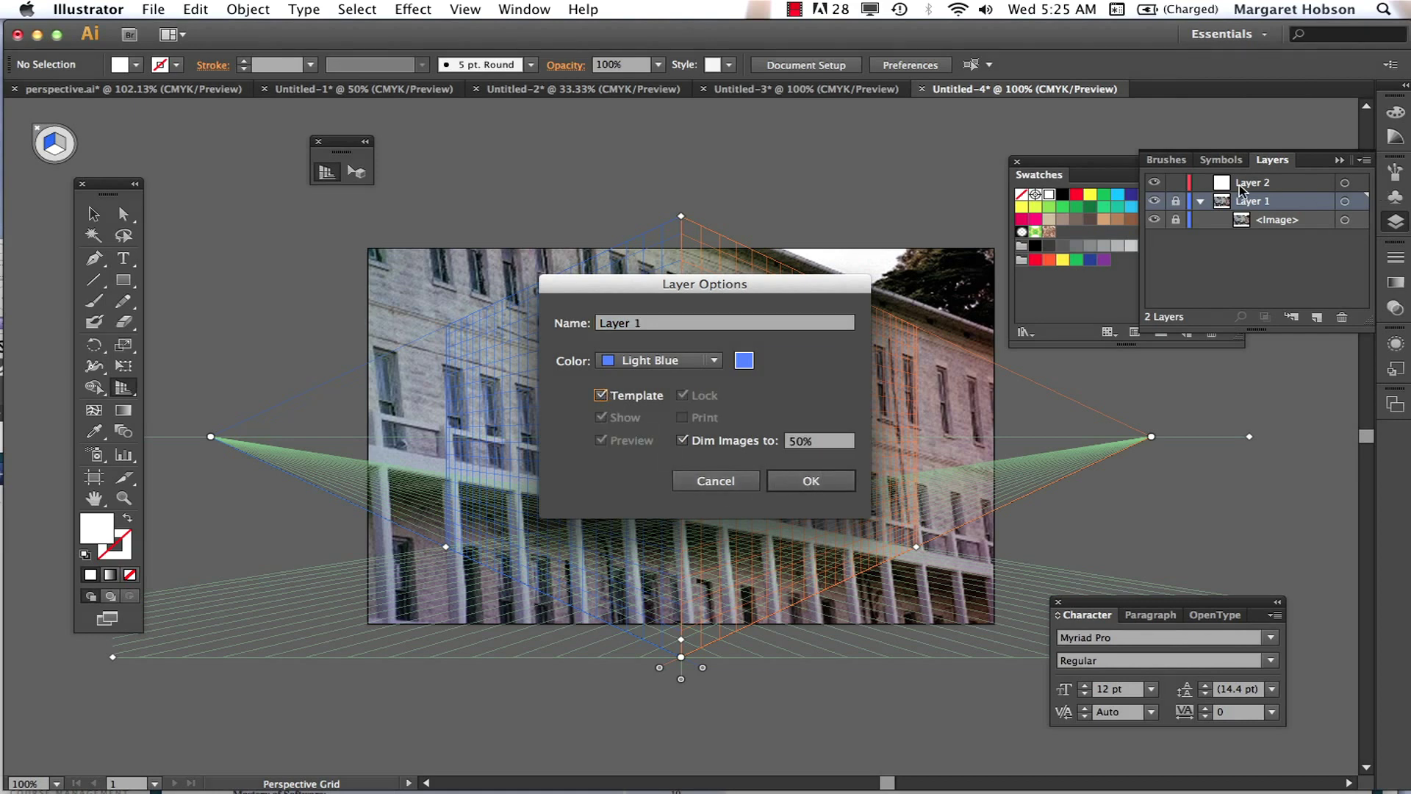
{"action": "left_click", "coordinate": [826, 481]}
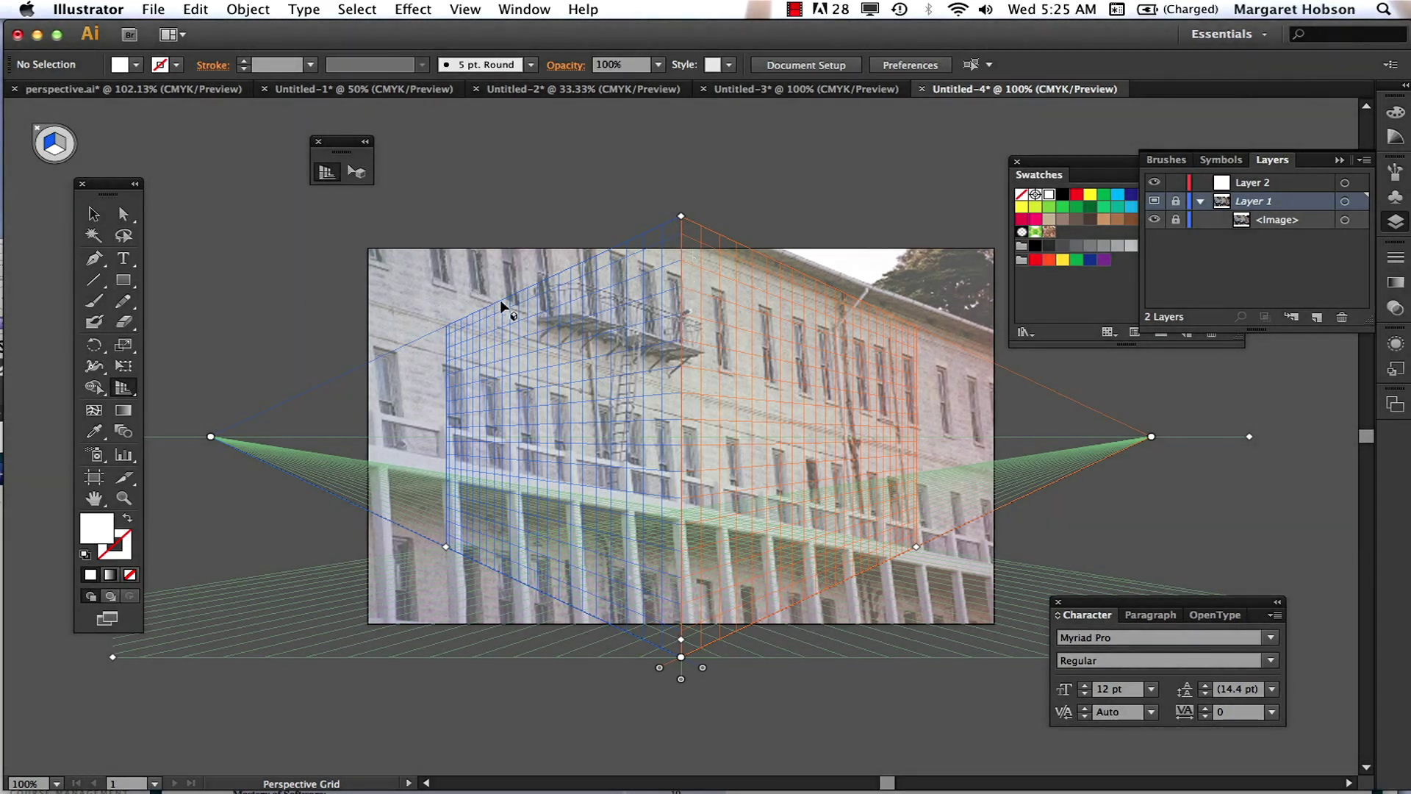
Compare the perspective in the room, church and brick building photos, then return to the gridded Untitled-4 document.
{"action": "left_click", "coordinate": [582, 88]}
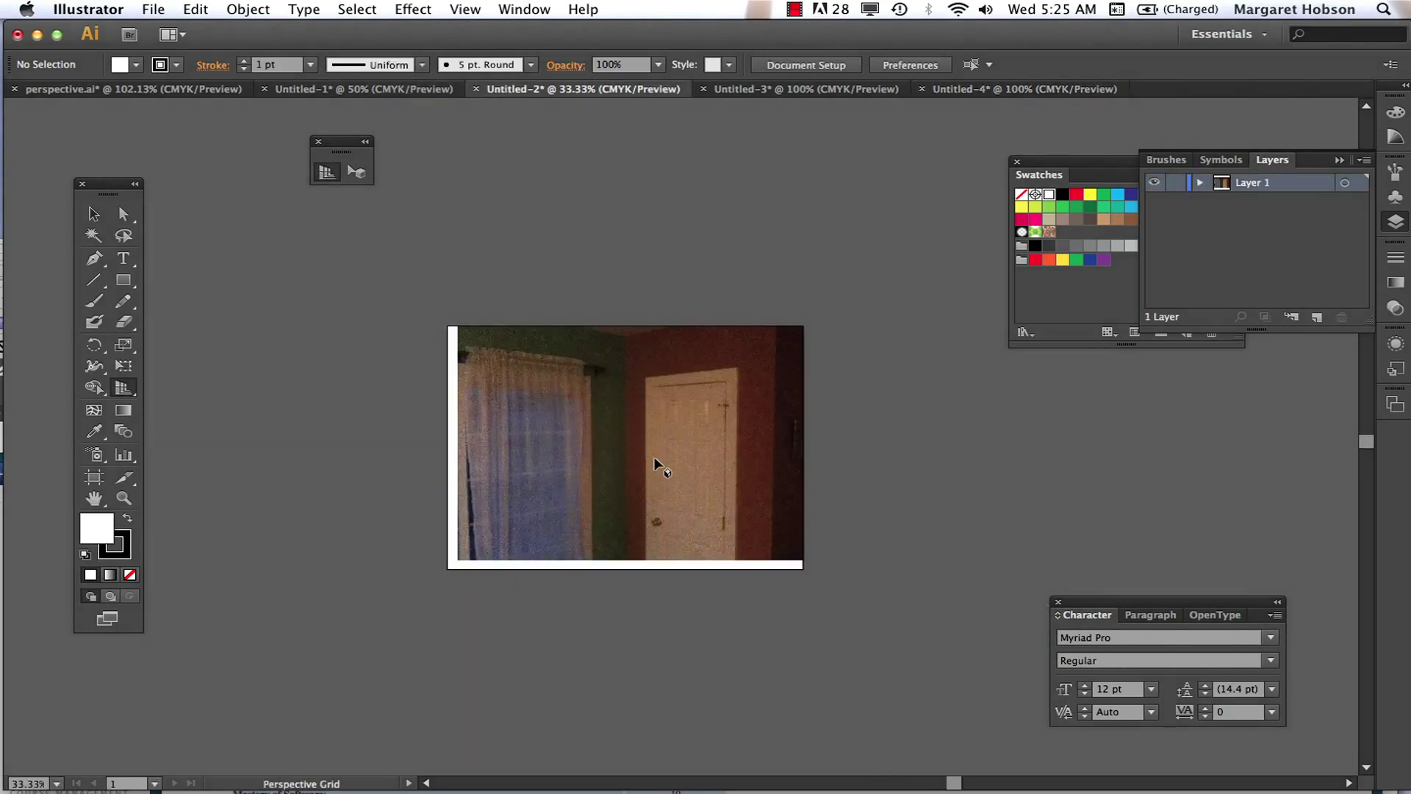
{"action": "left_click", "coordinate": [772, 94]}
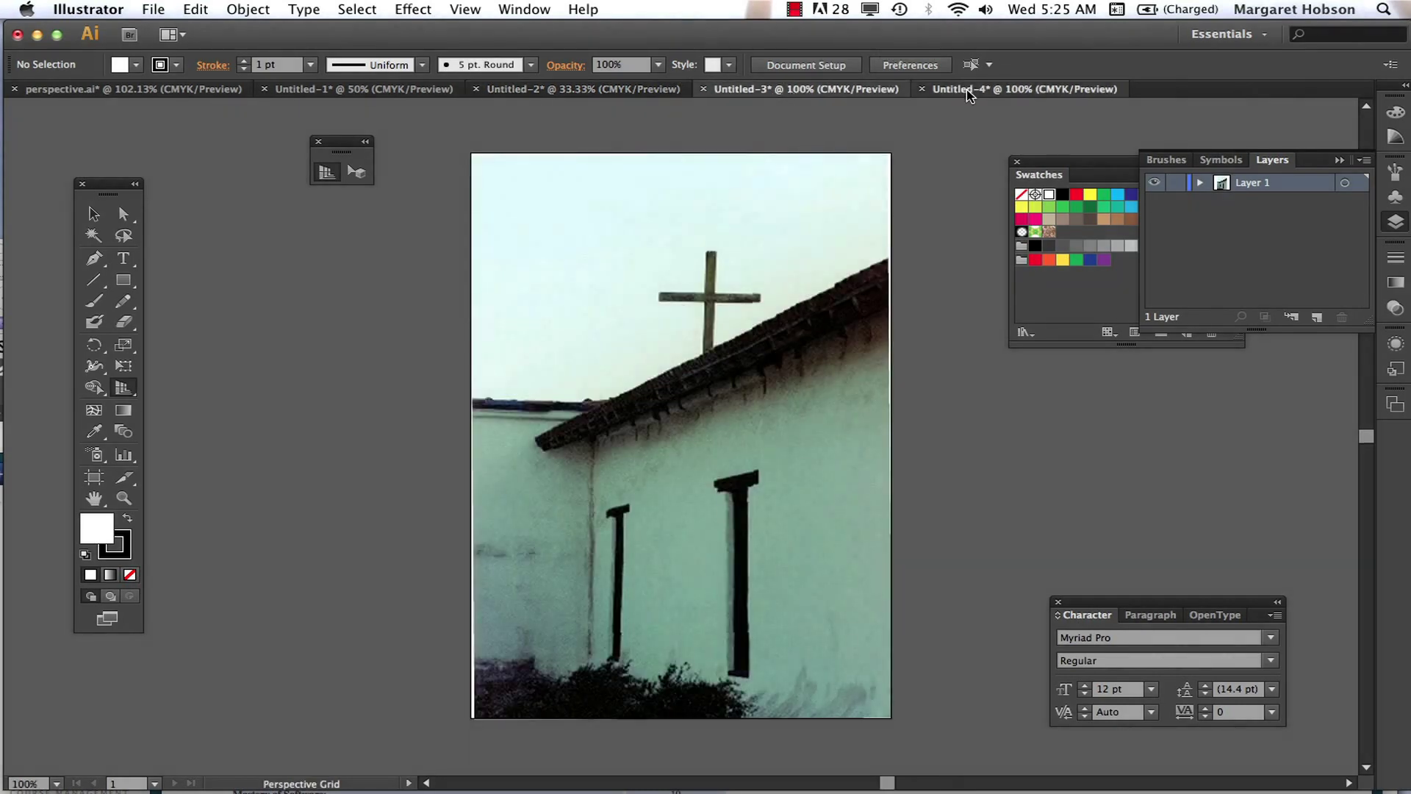
{"action": "left_click", "coordinate": [1024, 89]}
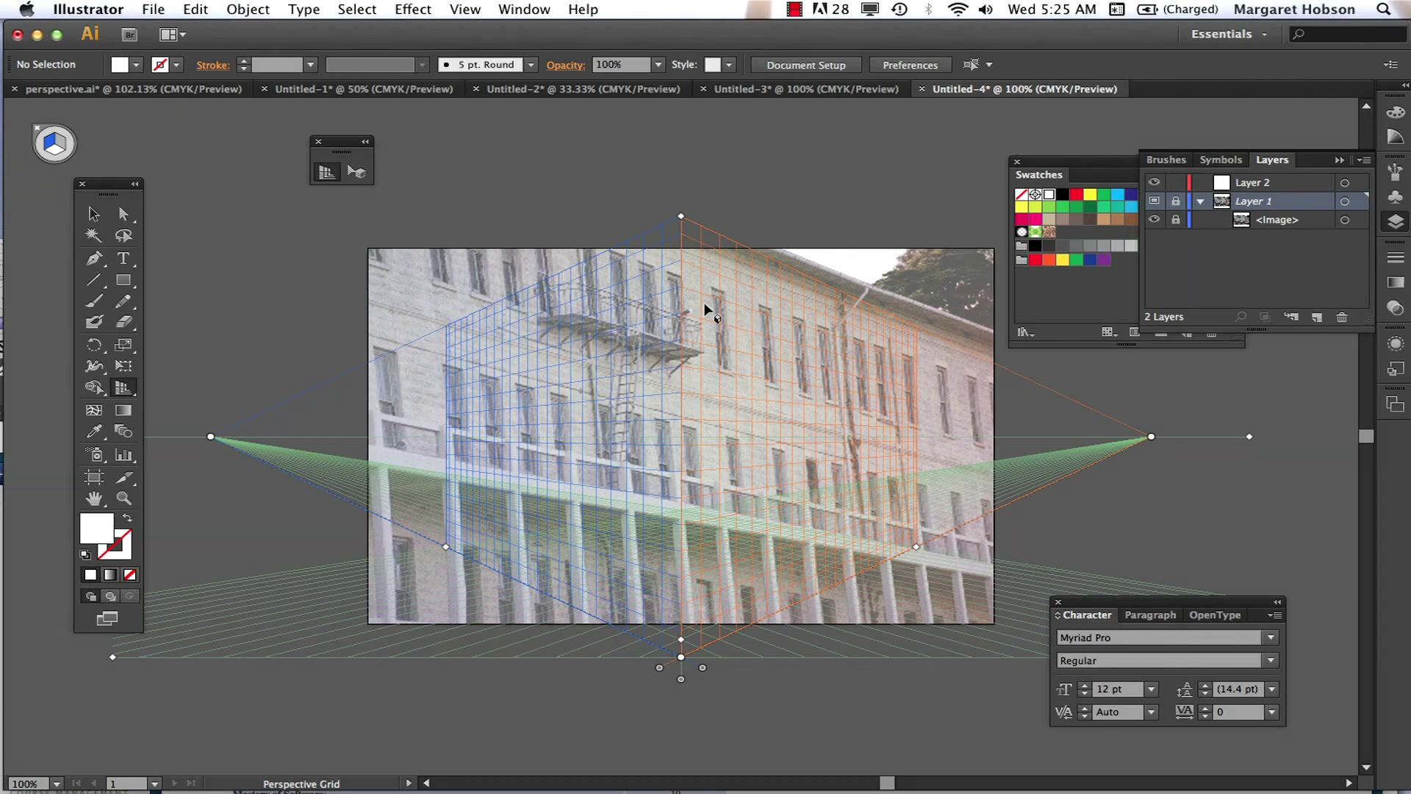
{"action": "left_click", "coordinate": [739, 91]}
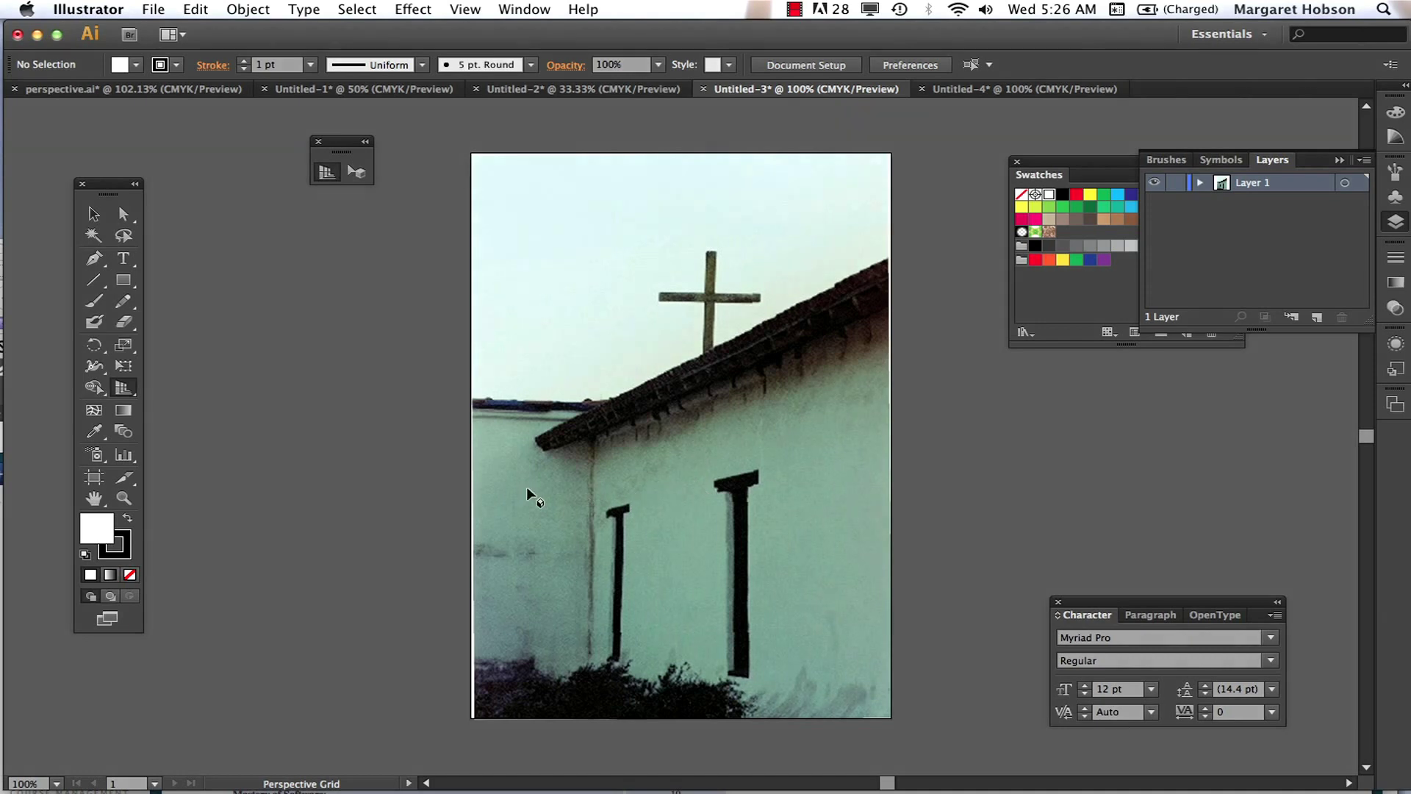
{"action": "left_click", "coordinate": [539, 92]}
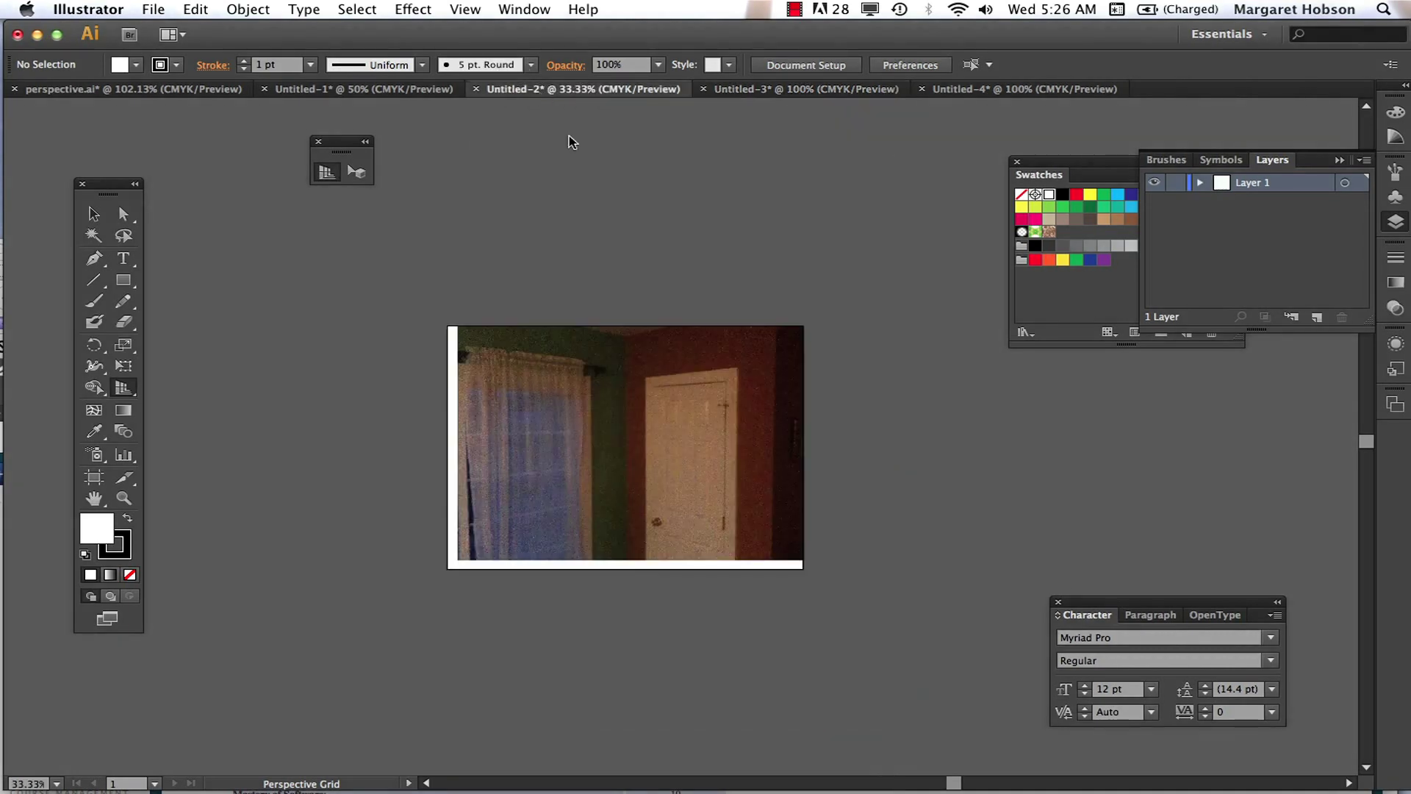
{"action": "left_click", "coordinate": [323, 91]}
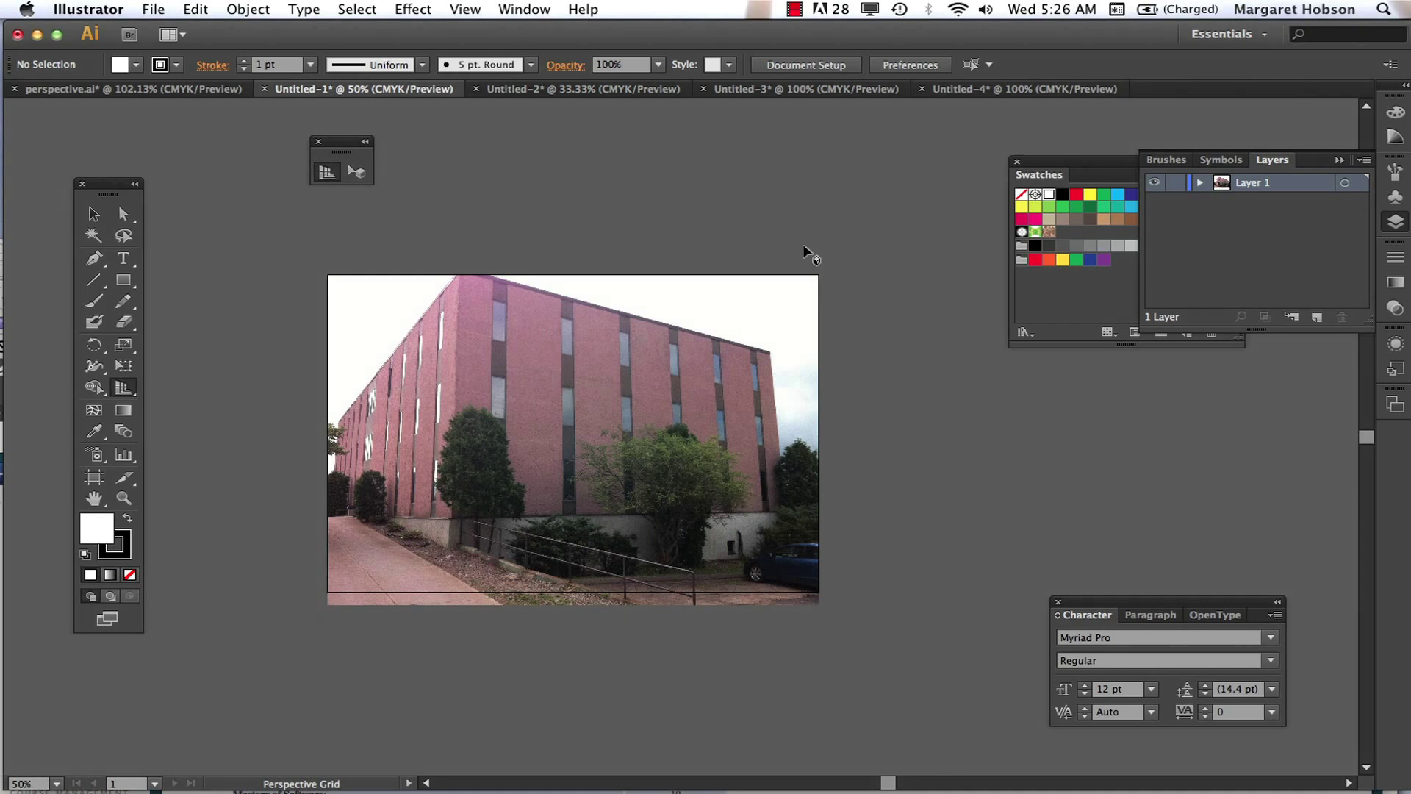
{"action": "left_click", "coordinate": [1026, 89]}
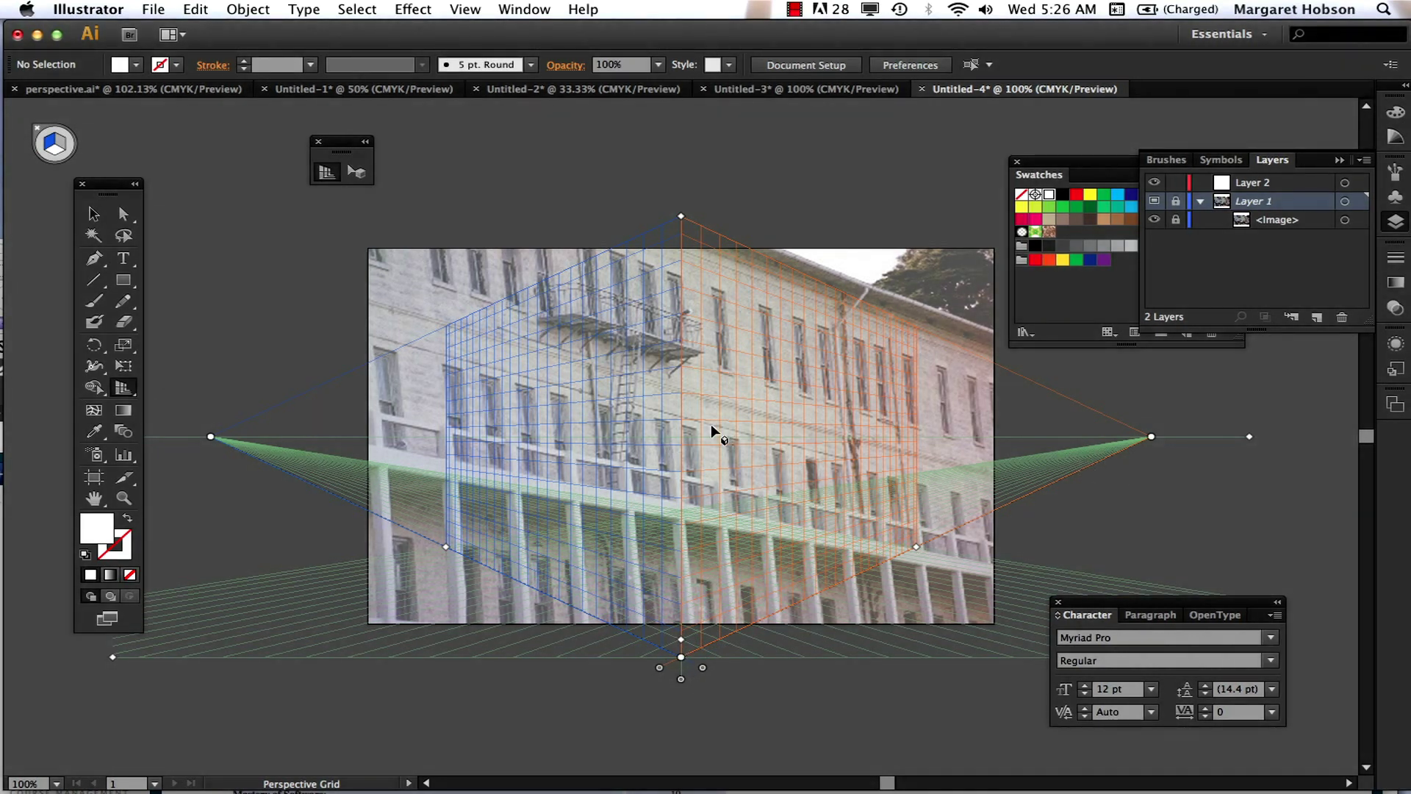
{"action": "left_click", "coordinate": [794, 9]}
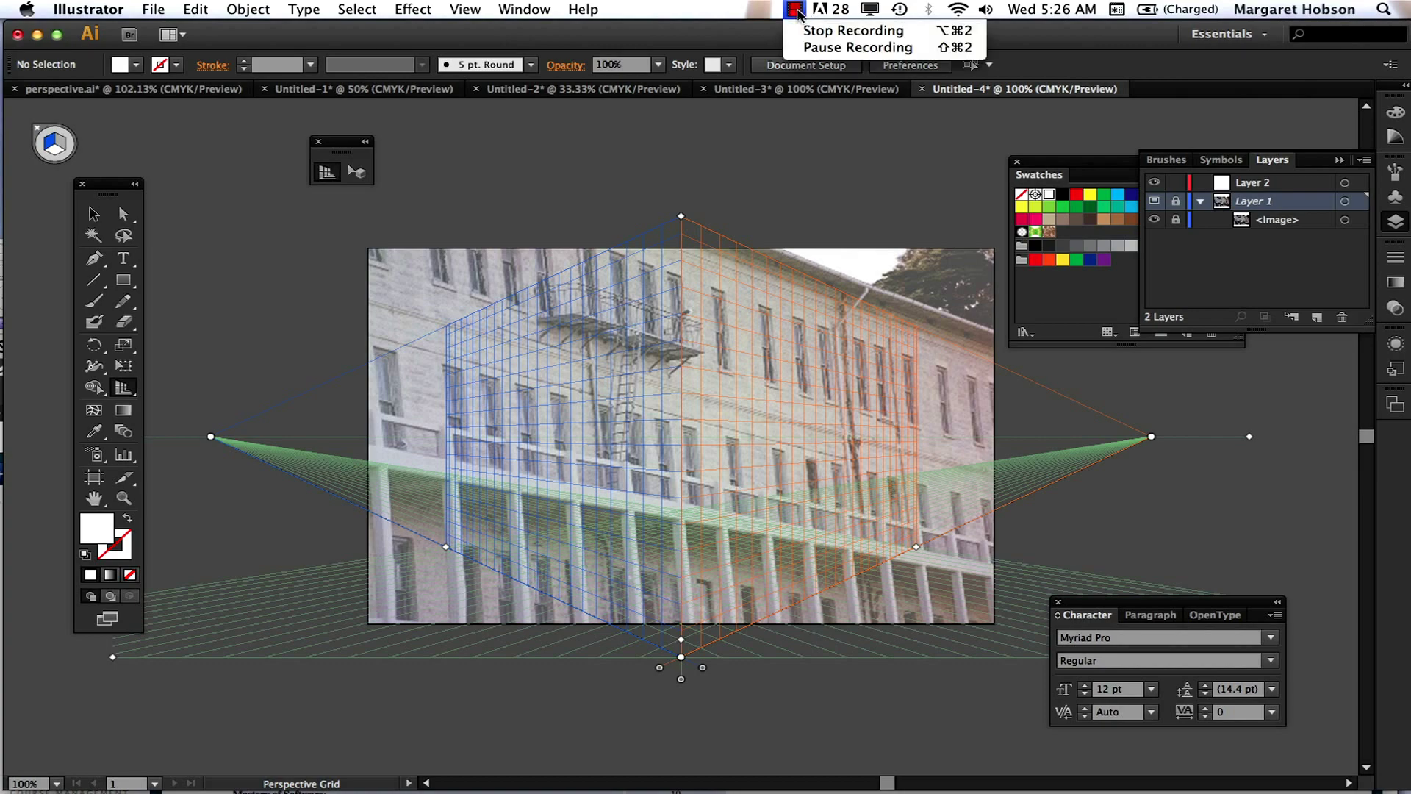
{"action": "left_click", "coordinate": [807, 48]}
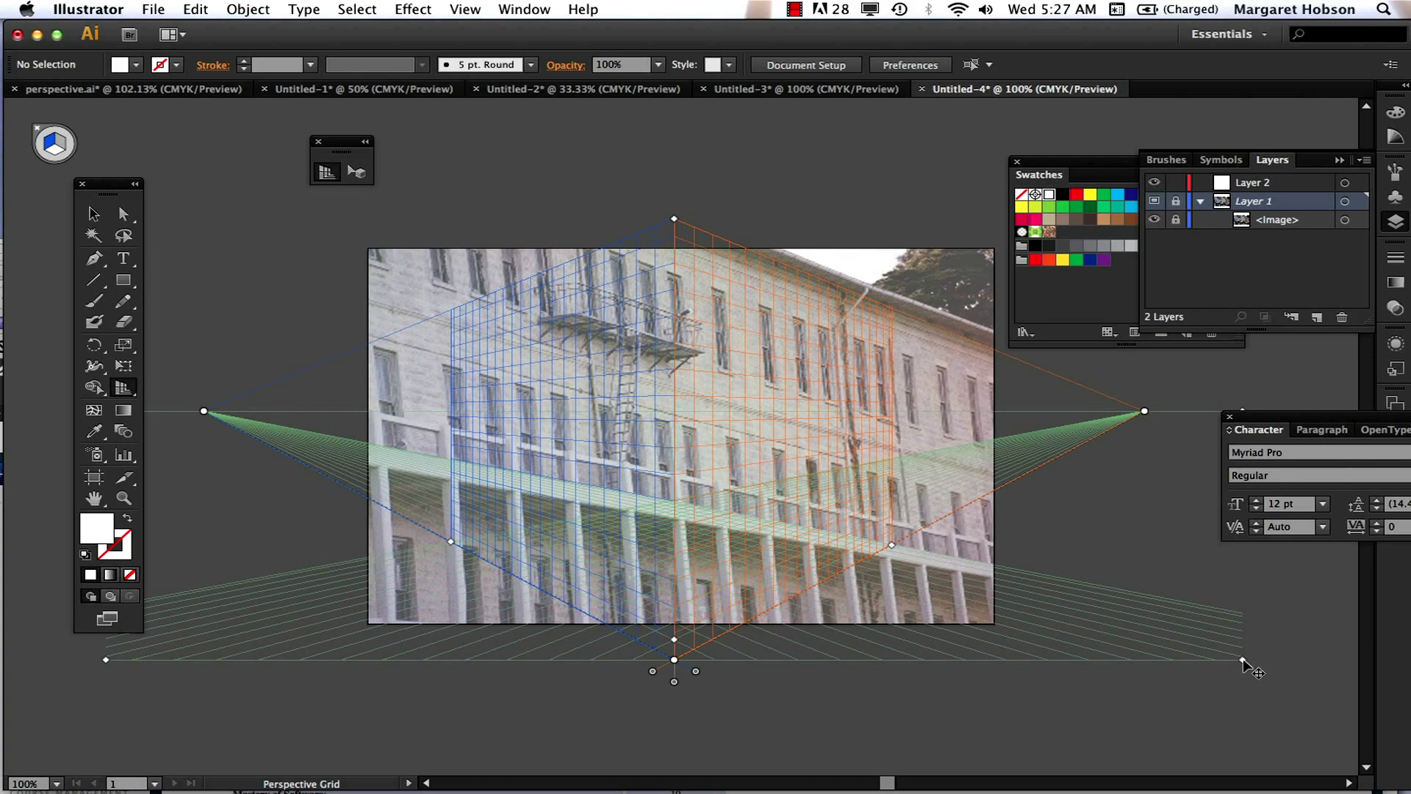
Move the whole perspective grid until its vertical corner meets the photo's left edge, and close the swatches.
{"action": "left_click_drag", "start_coordinate": [1243, 658], "coordinate": [987, 544]}
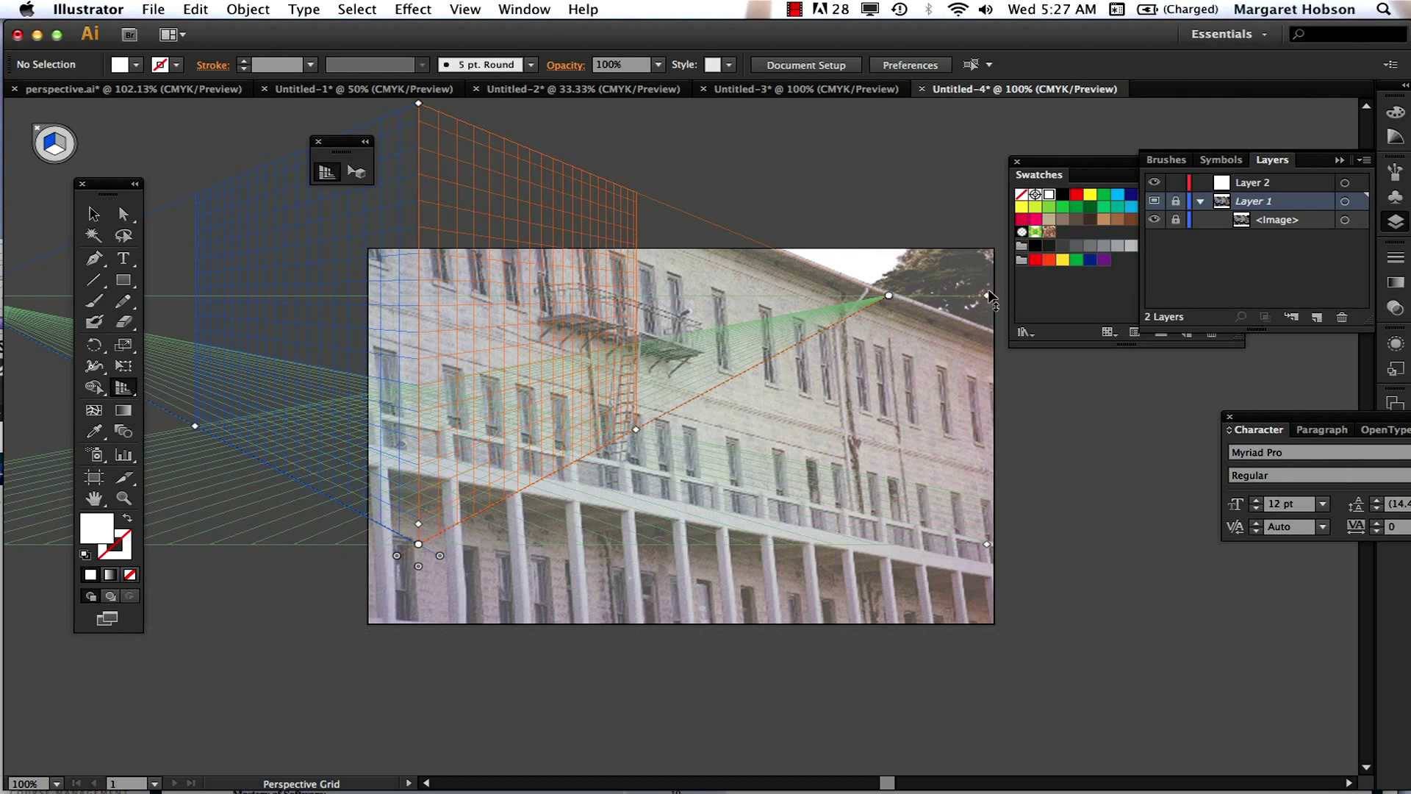
{"action": "left_click", "coordinate": [1018, 162]}
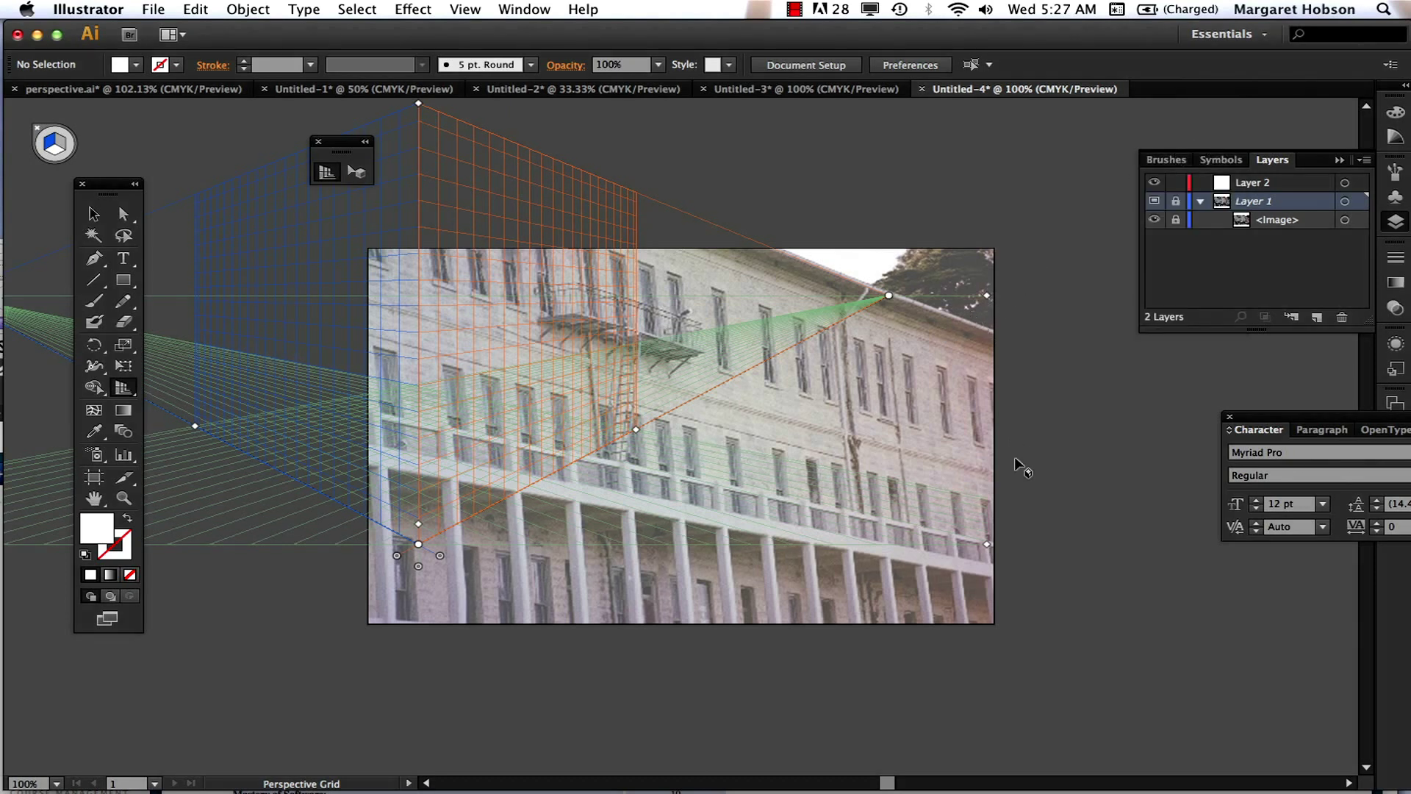
{"action": "left_click_drag", "start_coordinate": [987, 548], "coordinate": [938, 533]}
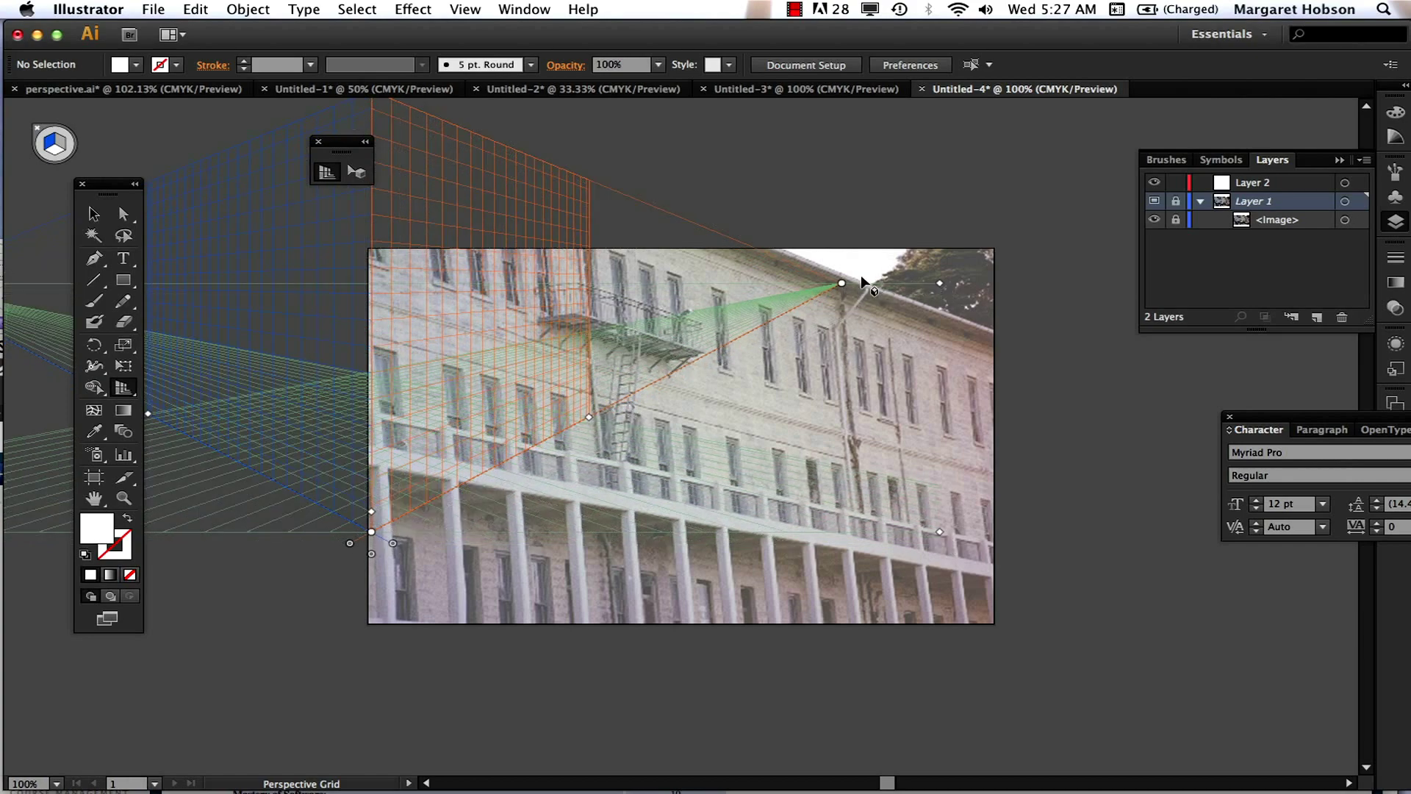
Pull the right vanishing point far out past the photo's right edge and move the whole grid down toward the photo's bottom edge.
{"action": "left_click_drag", "start_coordinate": [840, 285], "coordinate": [1235, 422]}
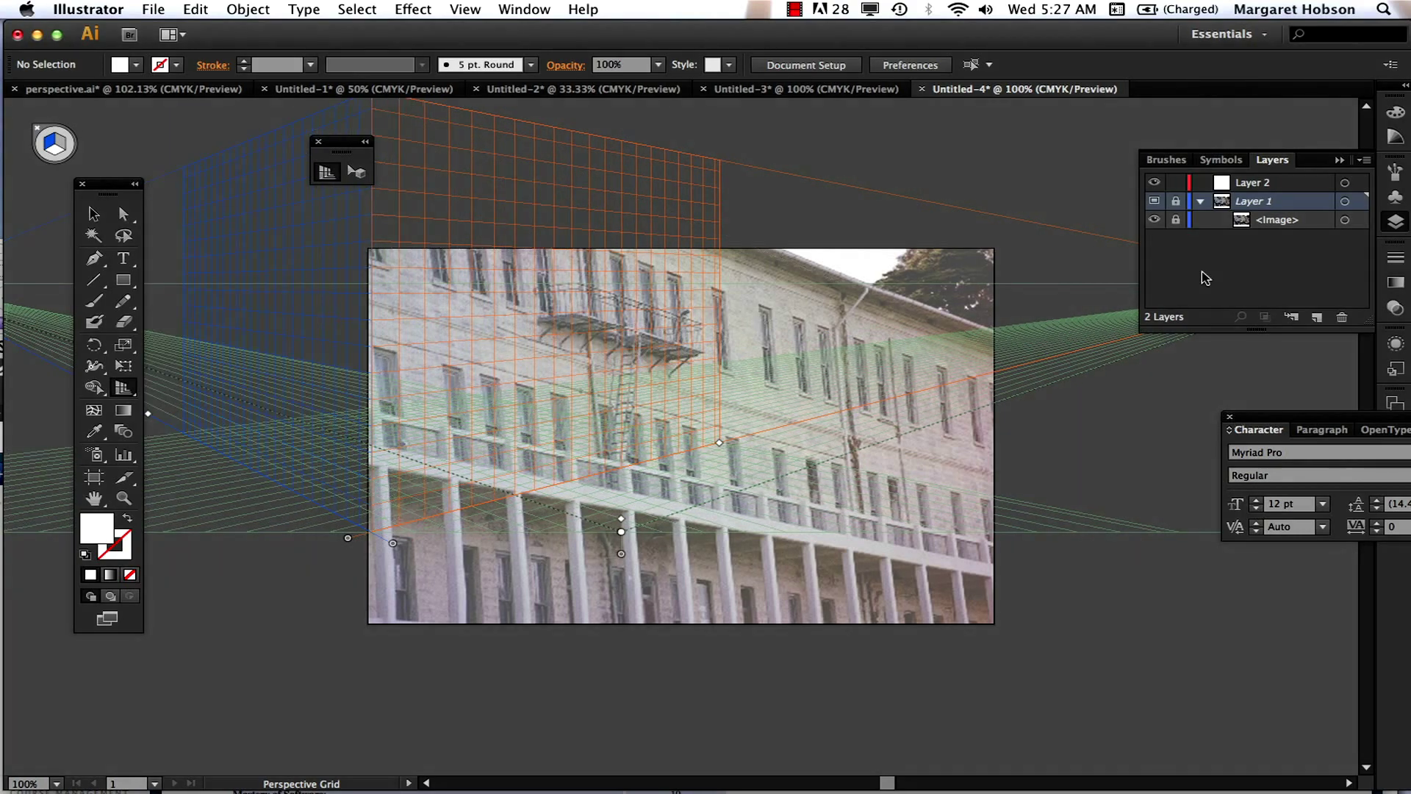
{"action": "key", "text": "super+minus"}
{"action": "key", "text": "super+minus"}
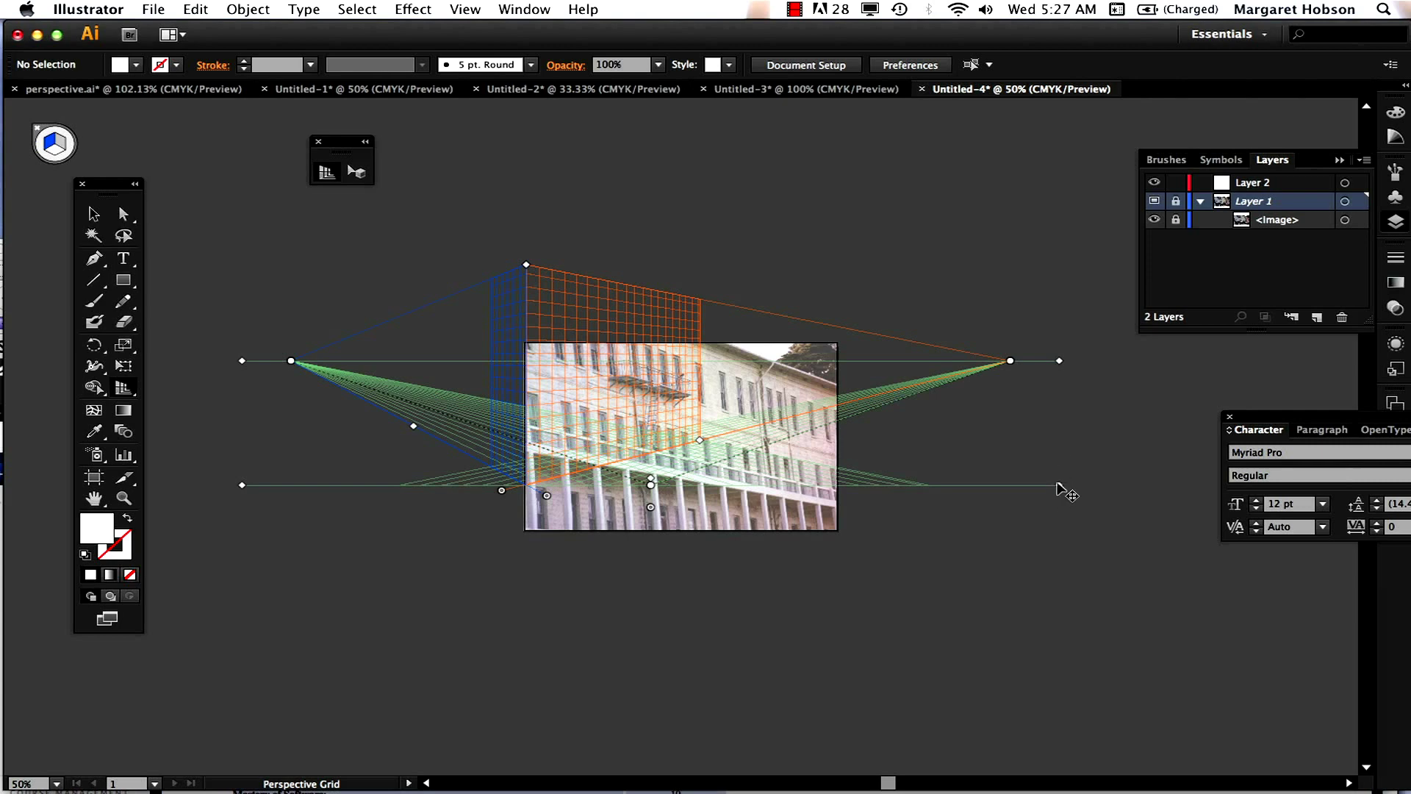
{"action": "left_click_drag", "start_coordinate": [1065, 492], "coordinate": [1058, 523]}
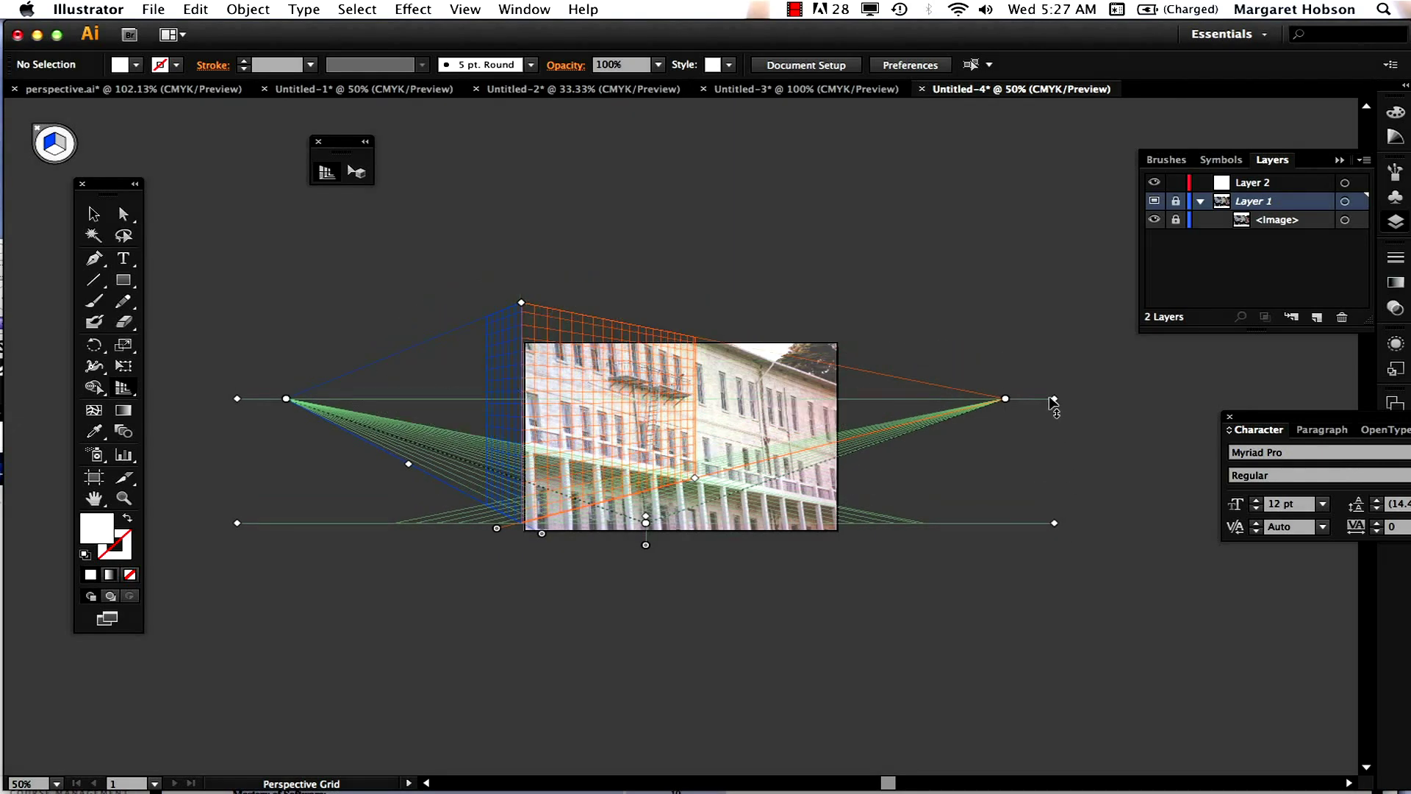
{"action": "left_click_drag", "start_coordinate": [1008, 403], "coordinate": [1367, 562]}
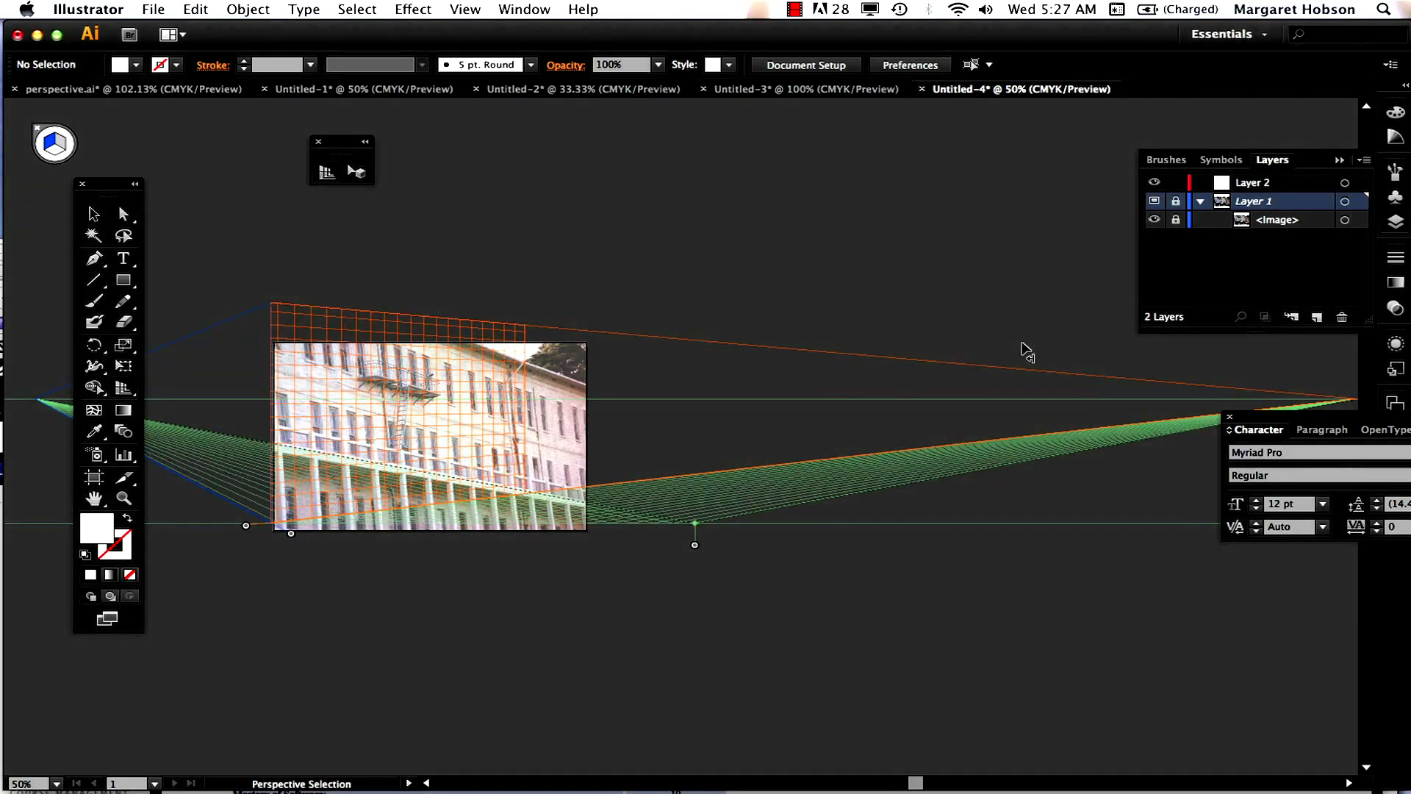
Shift the whole grid slightly down and lower its horizontal grid plane well below the photo.
{"action": "key", "text": "super+minus"}
{"action": "key", "text": "super+minus"}
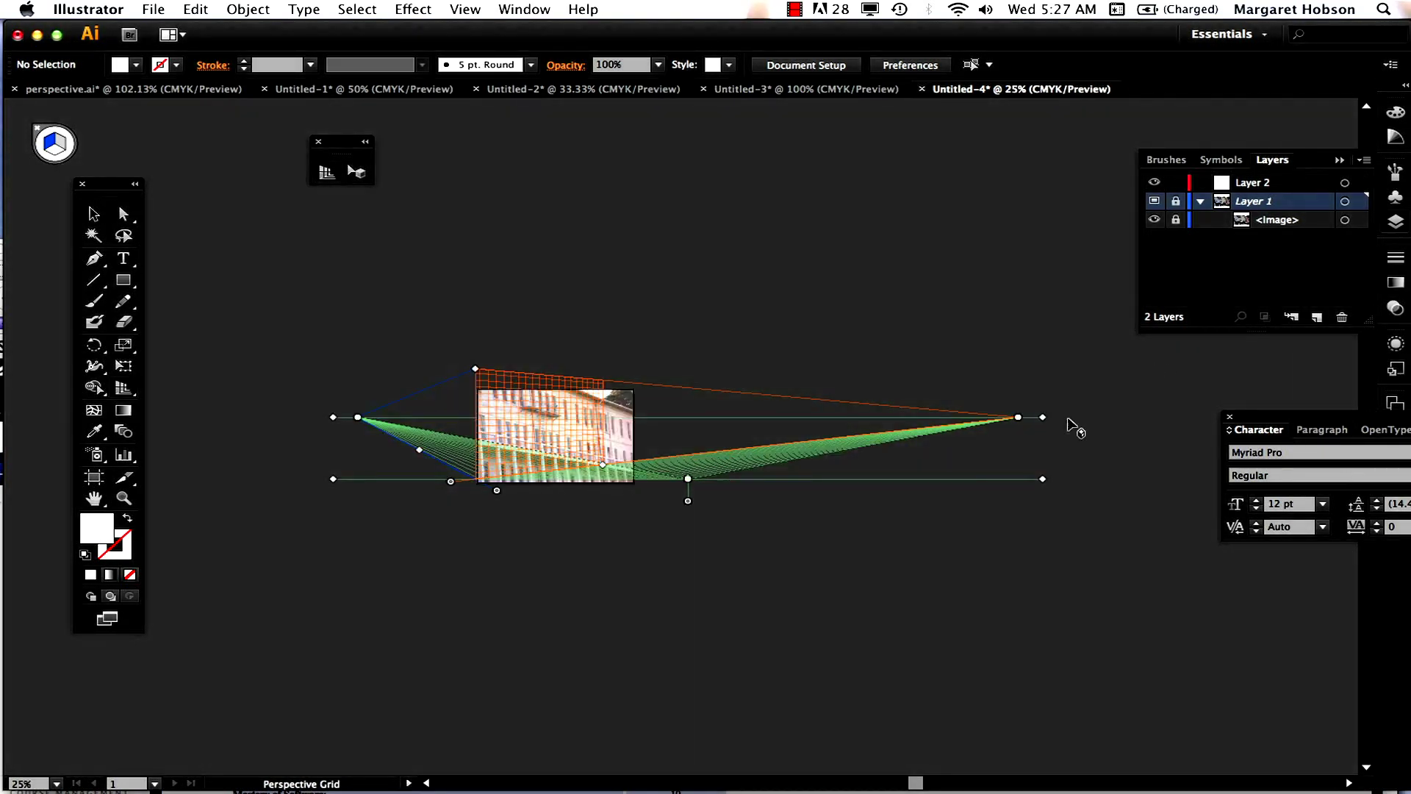
{"action": "left_click_drag", "start_coordinate": [1044, 480], "coordinate": [1044, 485]}
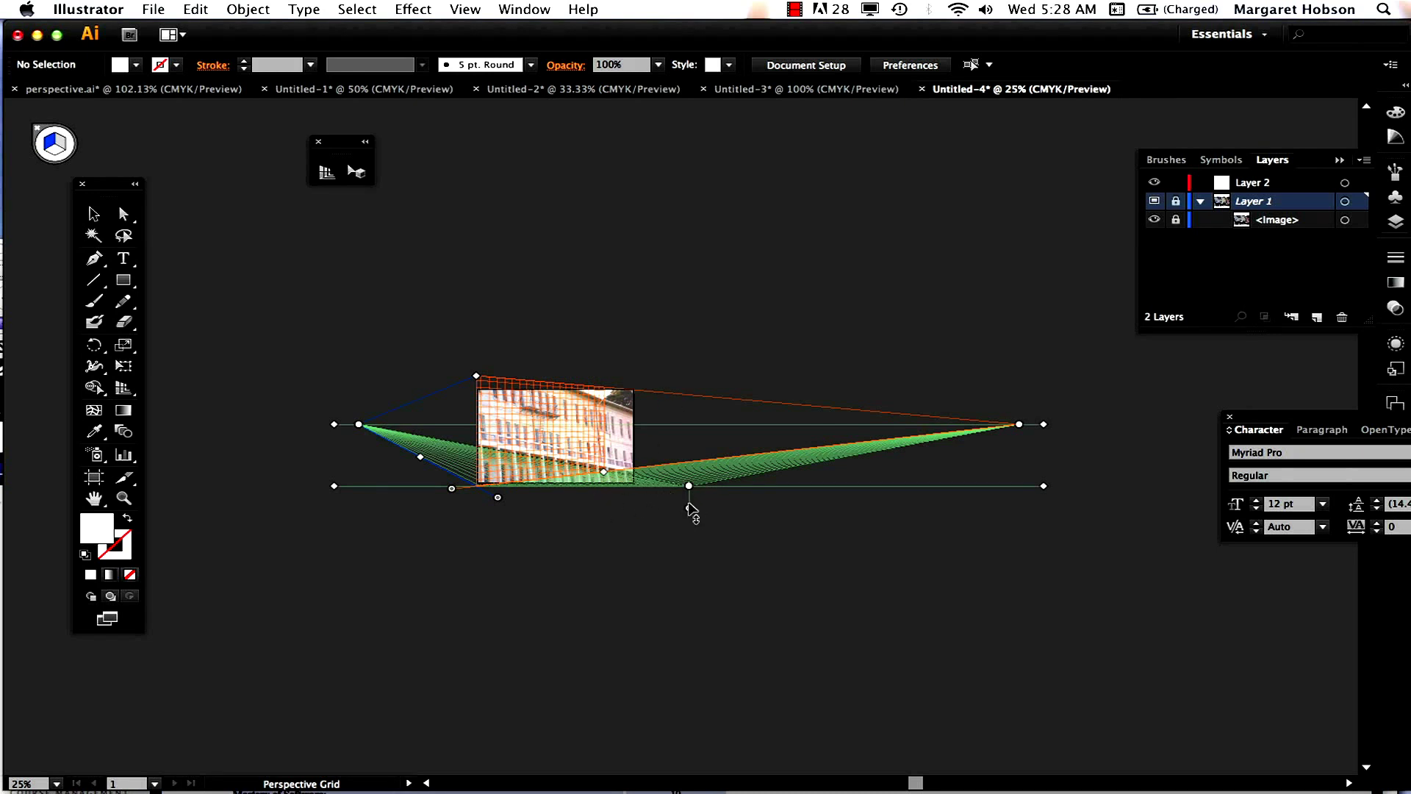
{"action": "left_click_drag", "start_coordinate": [688, 507], "coordinate": [690, 523]}
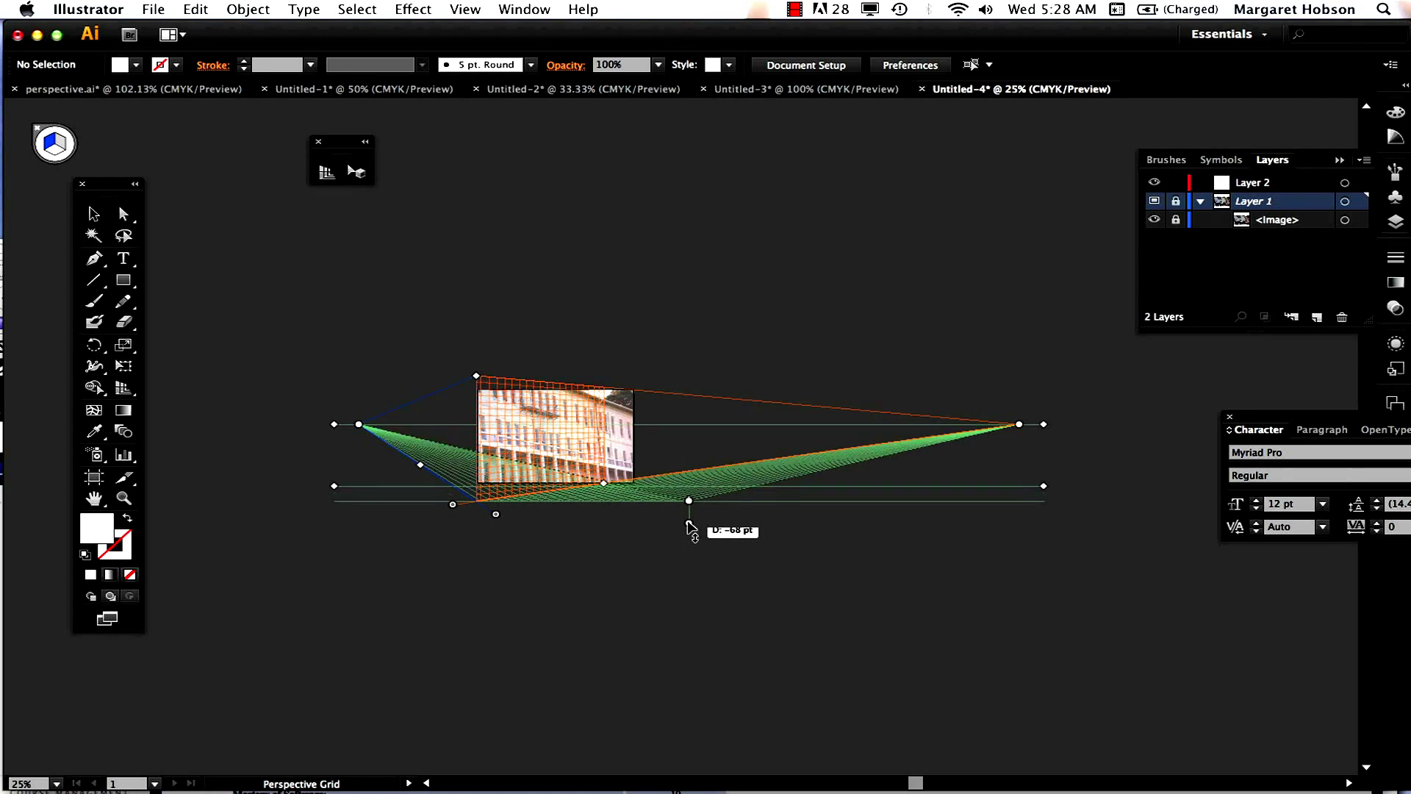
{"action": "left_click_drag", "start_coordinate": [690, 524], "coordinate": [655, 612]}
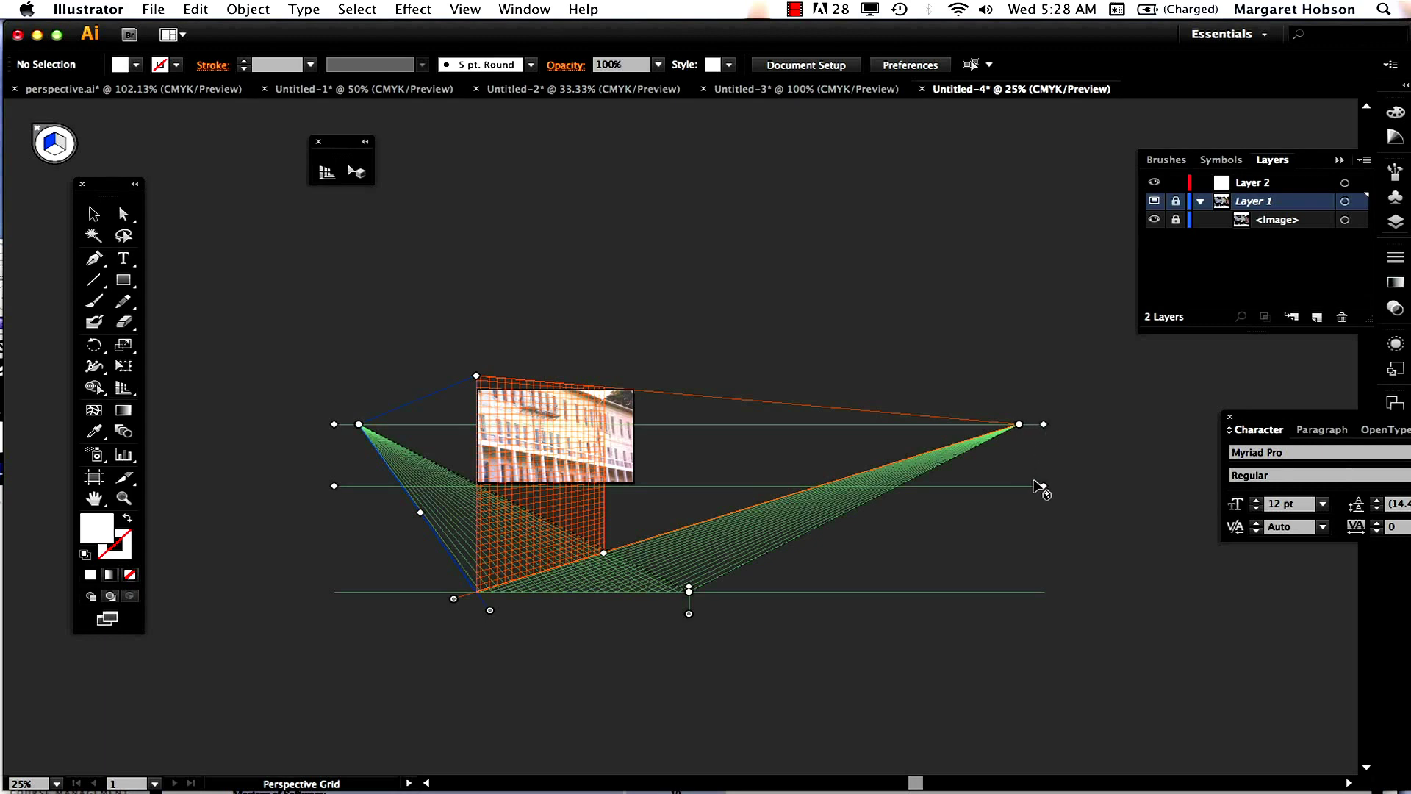
Raise the whole grid slightly, lower the horizon height to about -226 pt, and stretch the grid's vertical extent to follow the roofline.
{"action": "left_click_drag", "start_coordinate": [1043, 486], "coordinate": [1044, 477]}
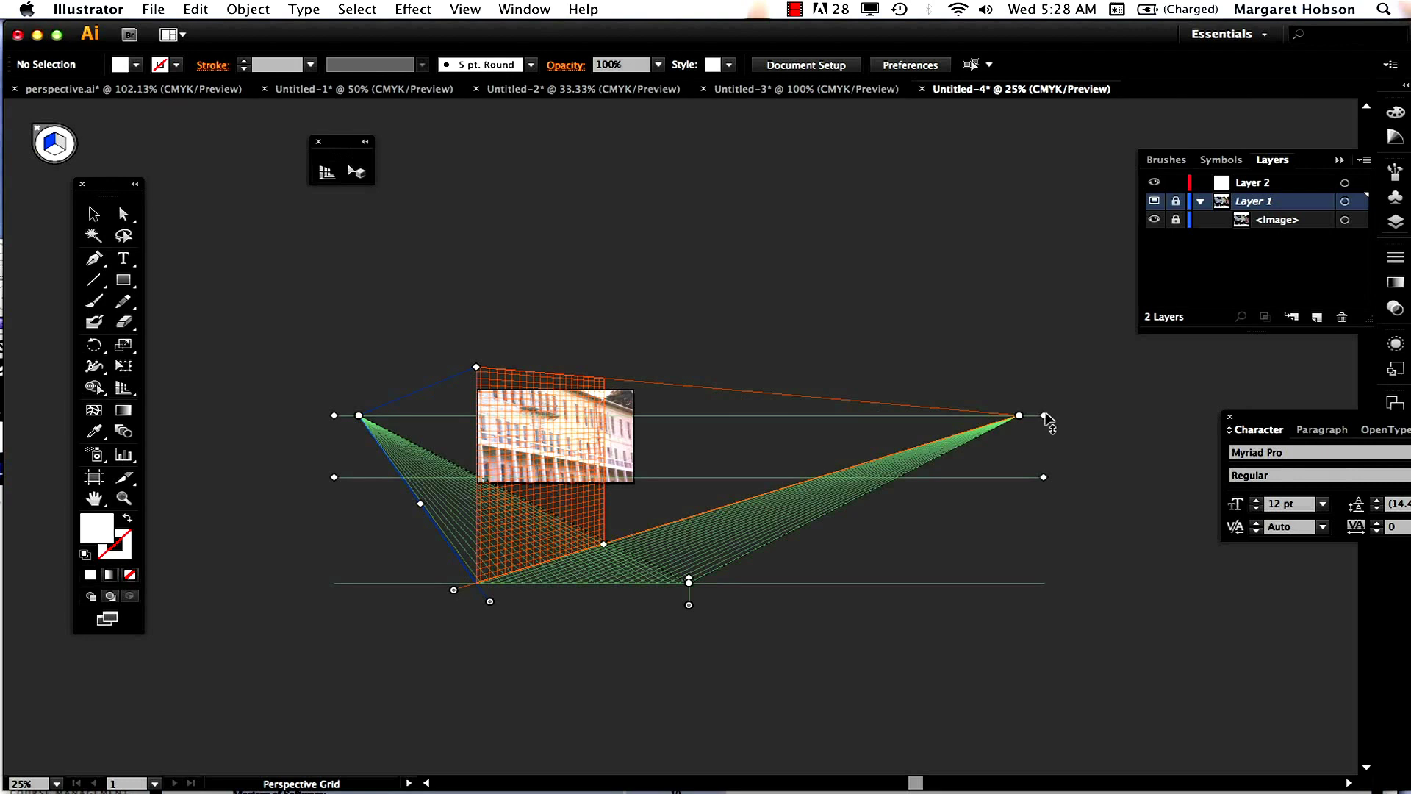
{"action": "left_click_drag", "start_coordinate": [1044, 416], "coordinate": [1061, 512]}
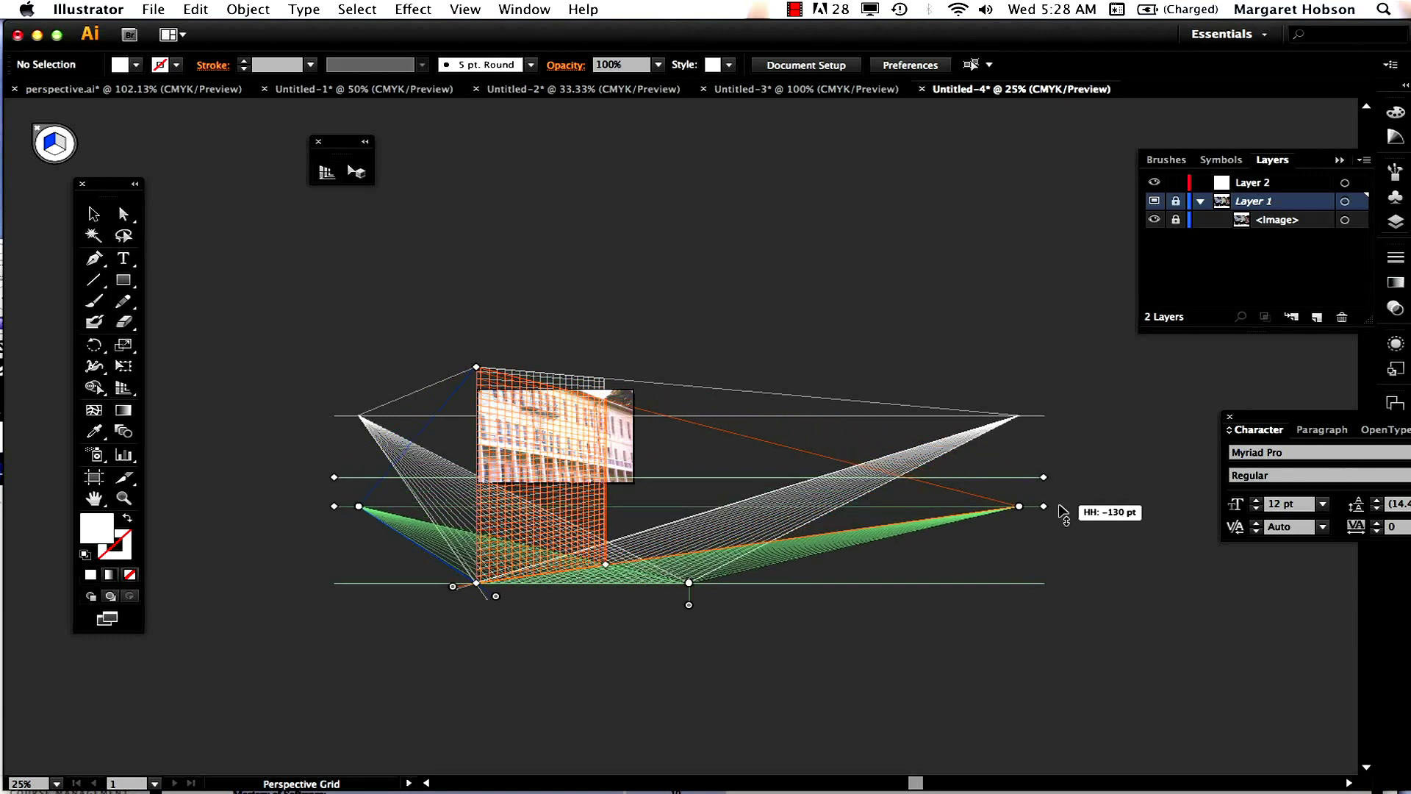
{"action": "left_click_drag", "start_coordinate": [1061, 513], "coordinate": [1062, 513]}
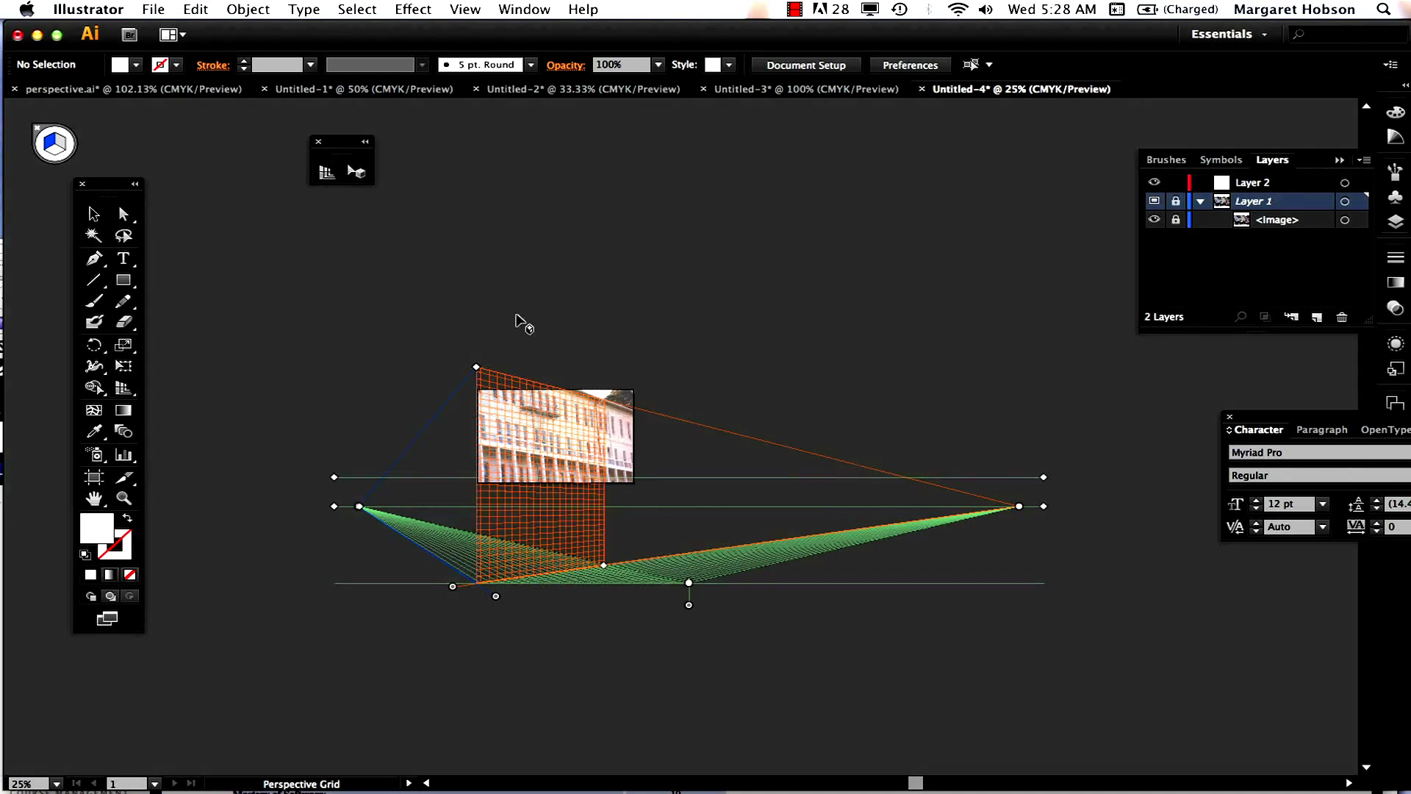
{"action": "left_click_drag", "start_coordinate": [476, 371], "coordinate": [476, 364]}
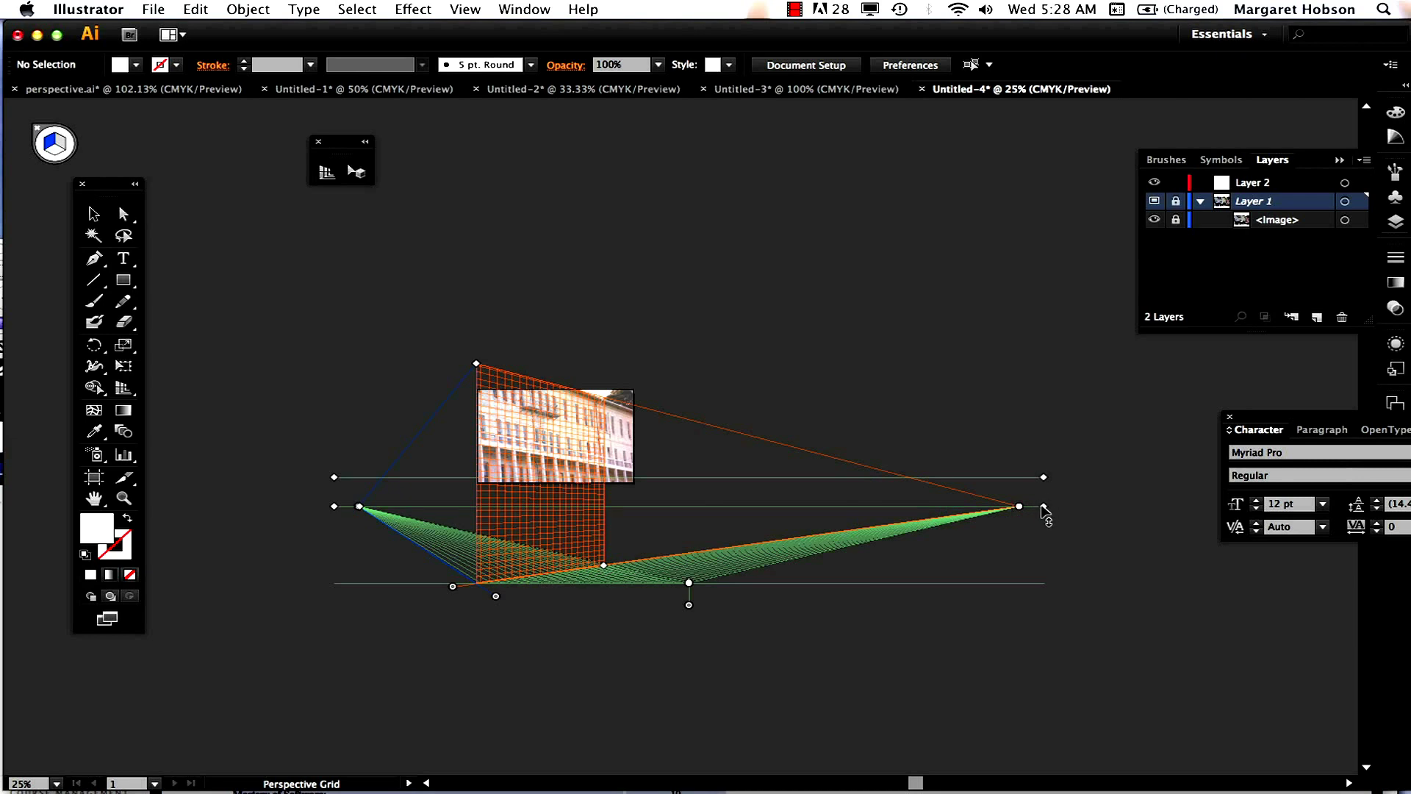
{"action": "left_click_drag", "start_coordinate": [1043, 507], "coordinate": [1045, 521]}
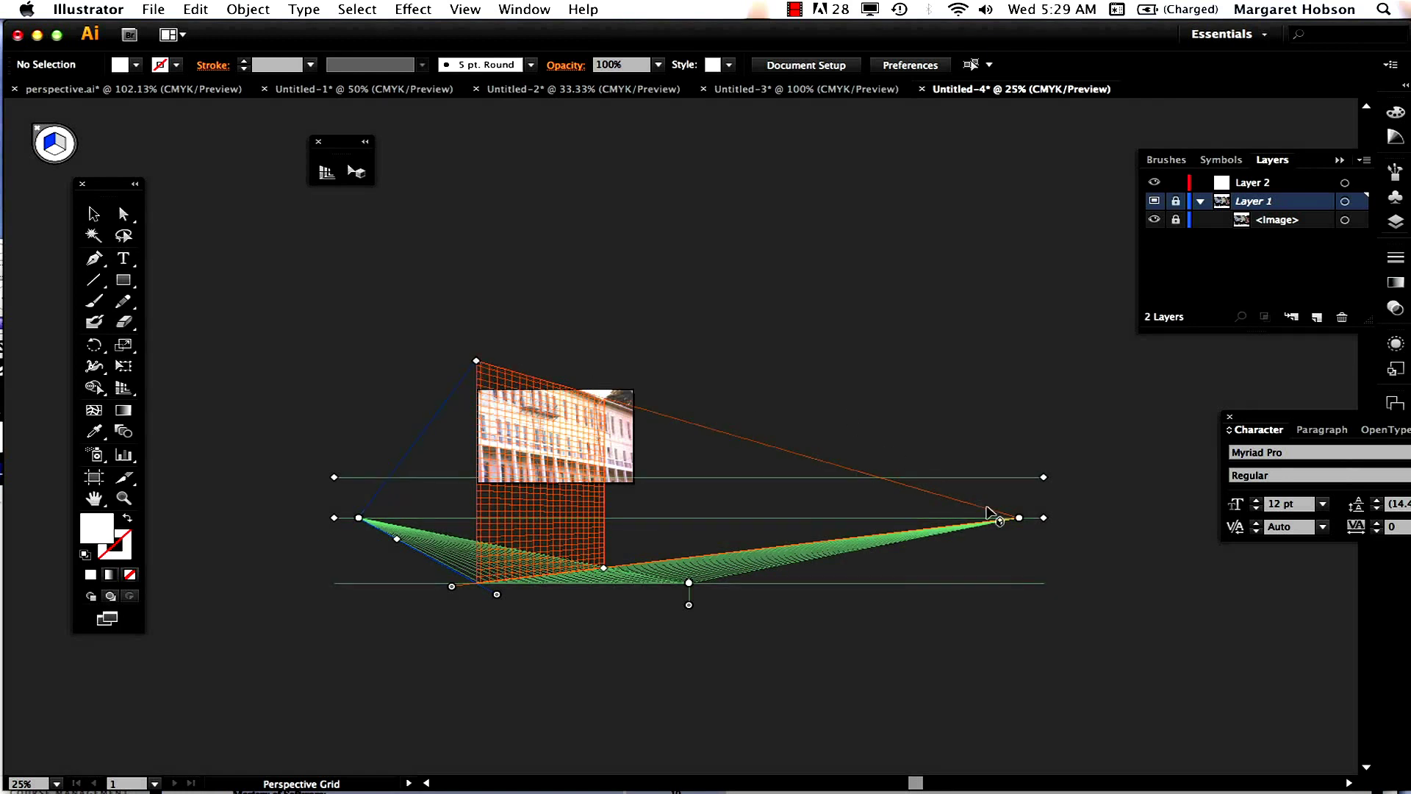
{"action": "left_click_drag", "start_coordinate": [1043, 518], "coordinate": [1045, 528]}
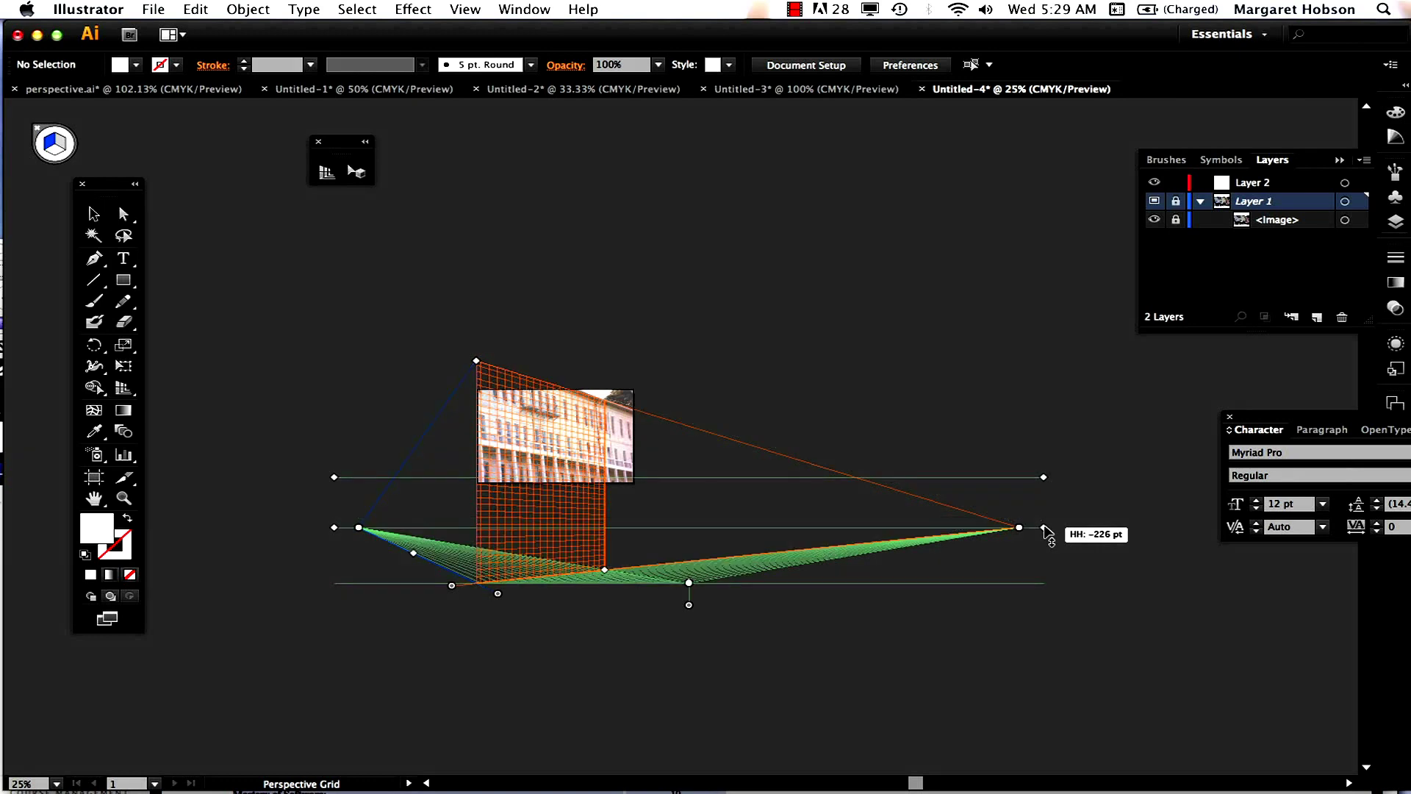
Check the grid against the building up close and raise its vertical extent slightly above the photo's upper-left corner.
{"action": "left_click", "coordinate": [123, 497]}
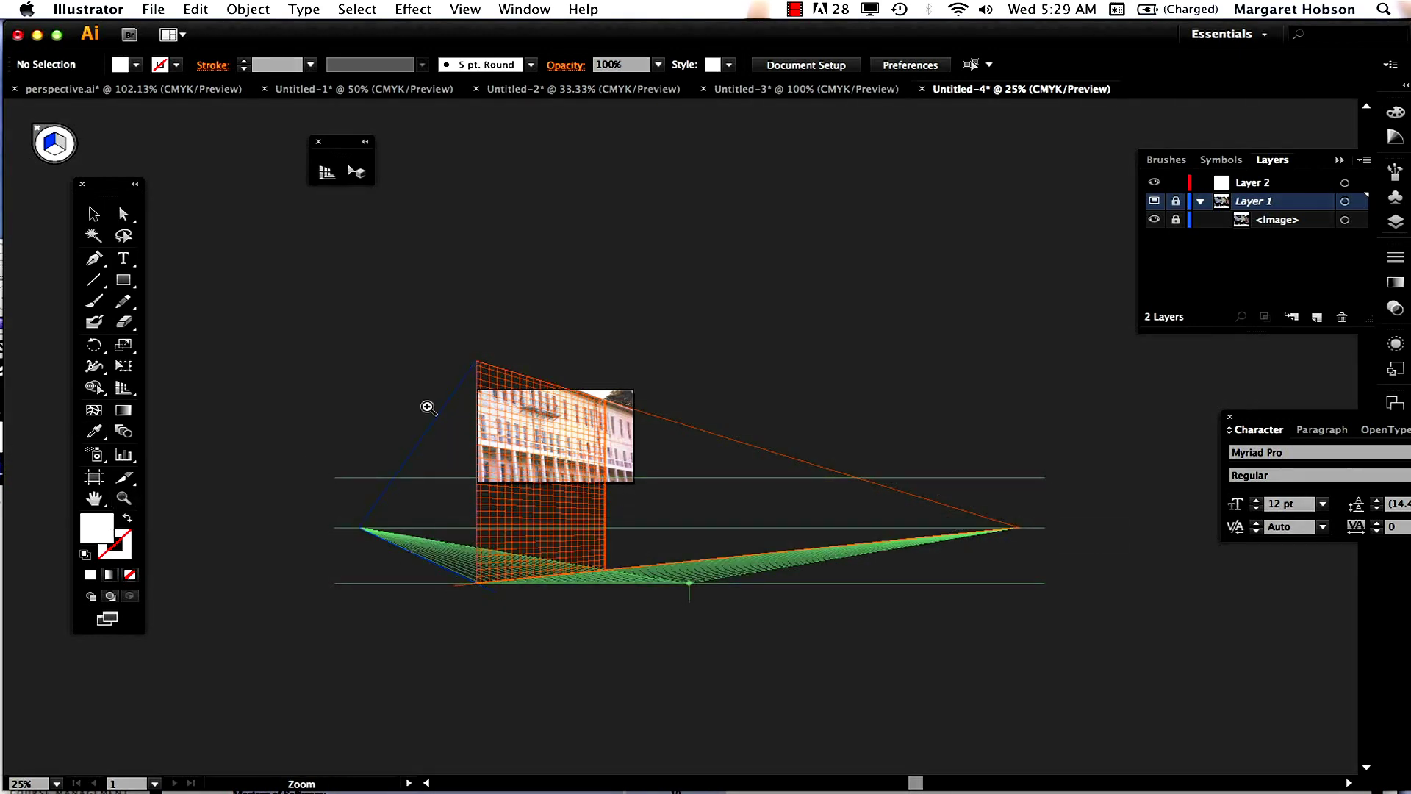
{"action": "left_click_drag", "start_coordinate": [466, 368], "coordinate": [693, 536]}
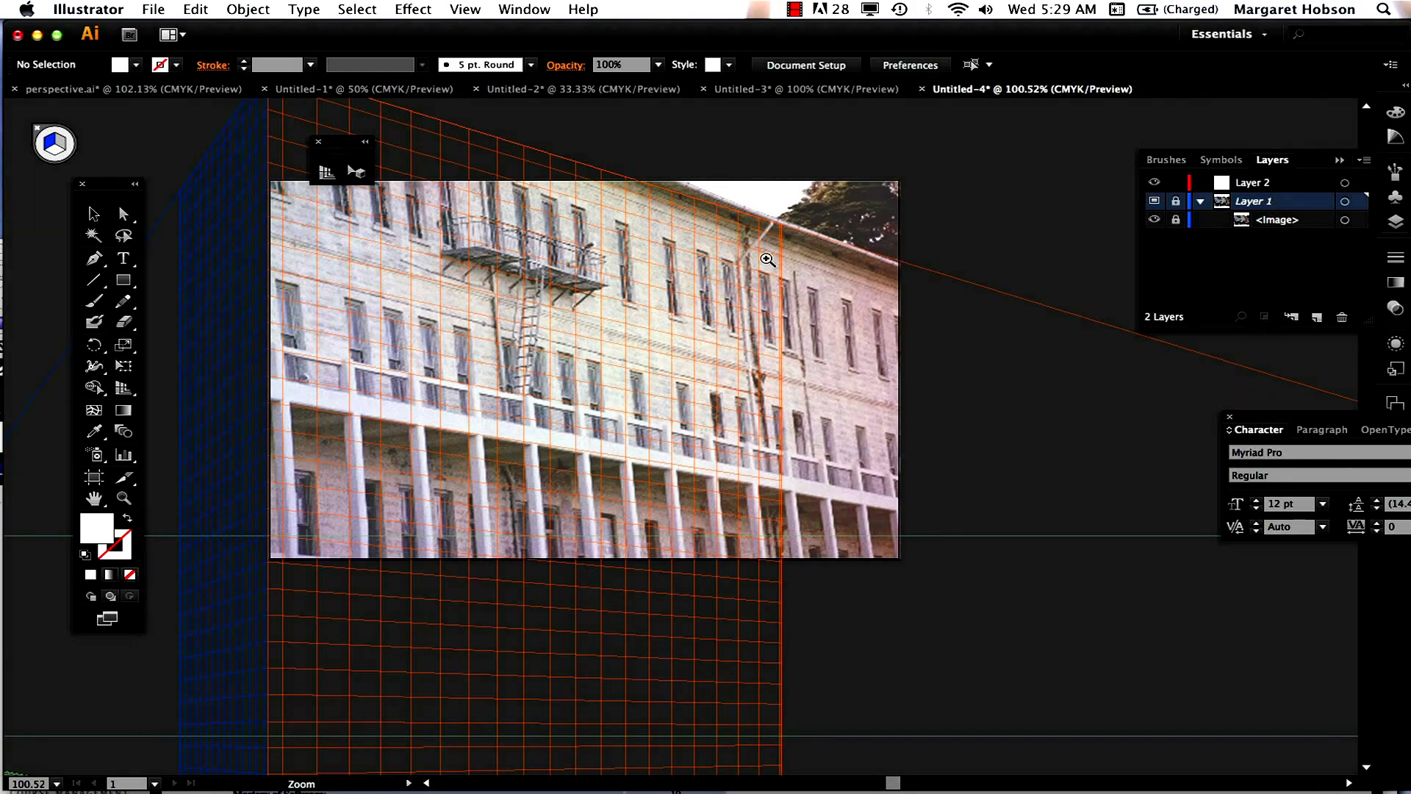
{"action": "key", "text": "super+minus"}
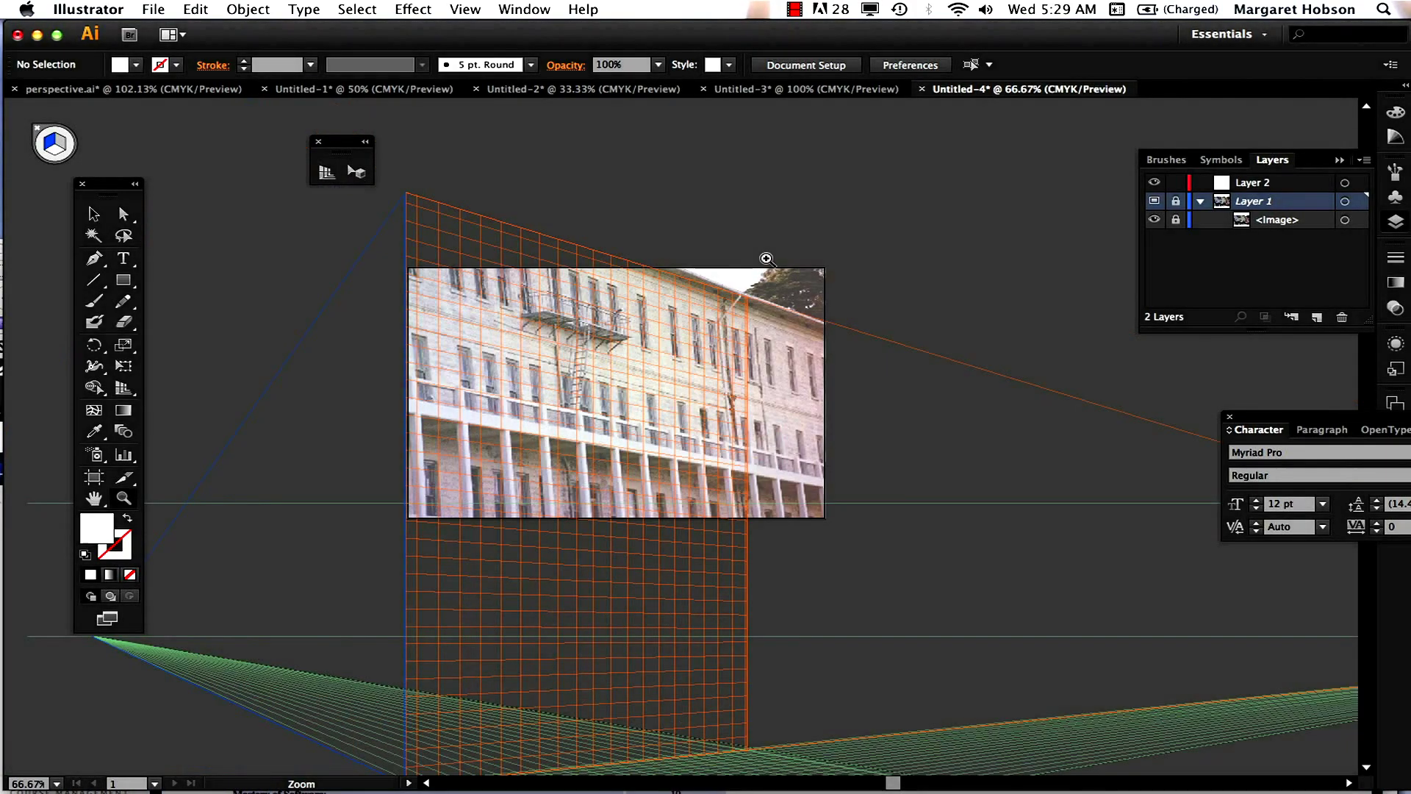
{"action": "key", "text": "super+minus"}
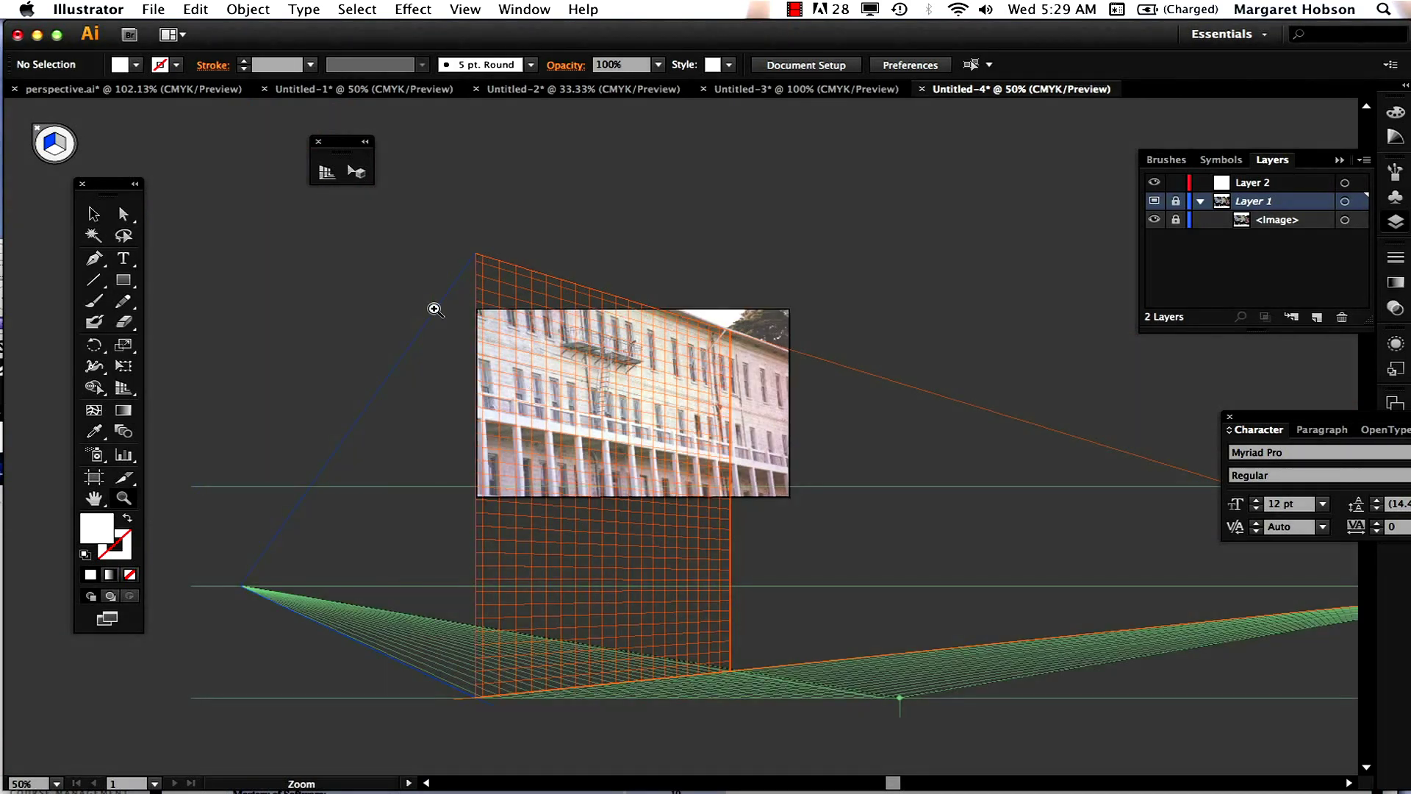
{"action": "left_click", "coordinate": [326, 171]}
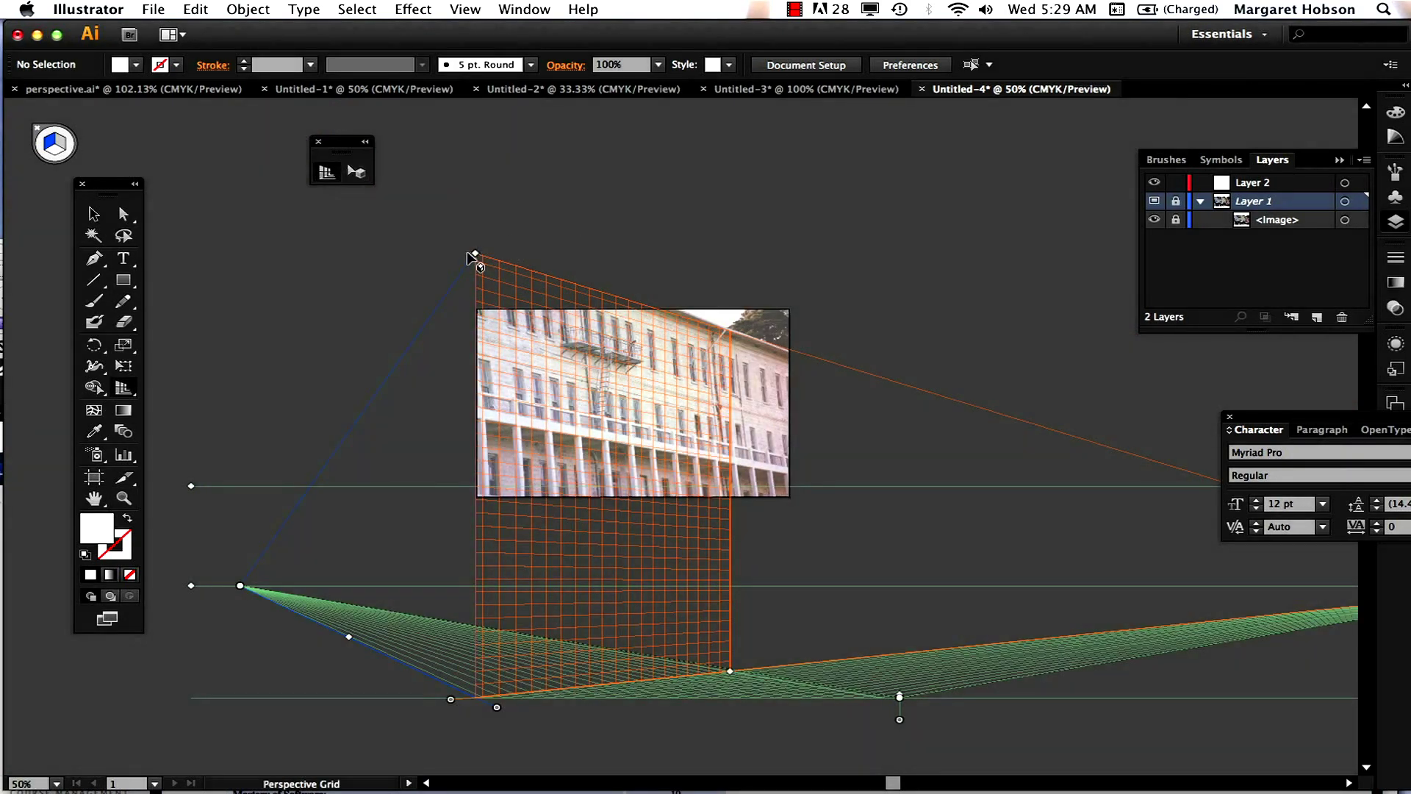
{"action": "left_click_drag", "start_coordinate": [474, 255], "coordinate": [476, 249]}
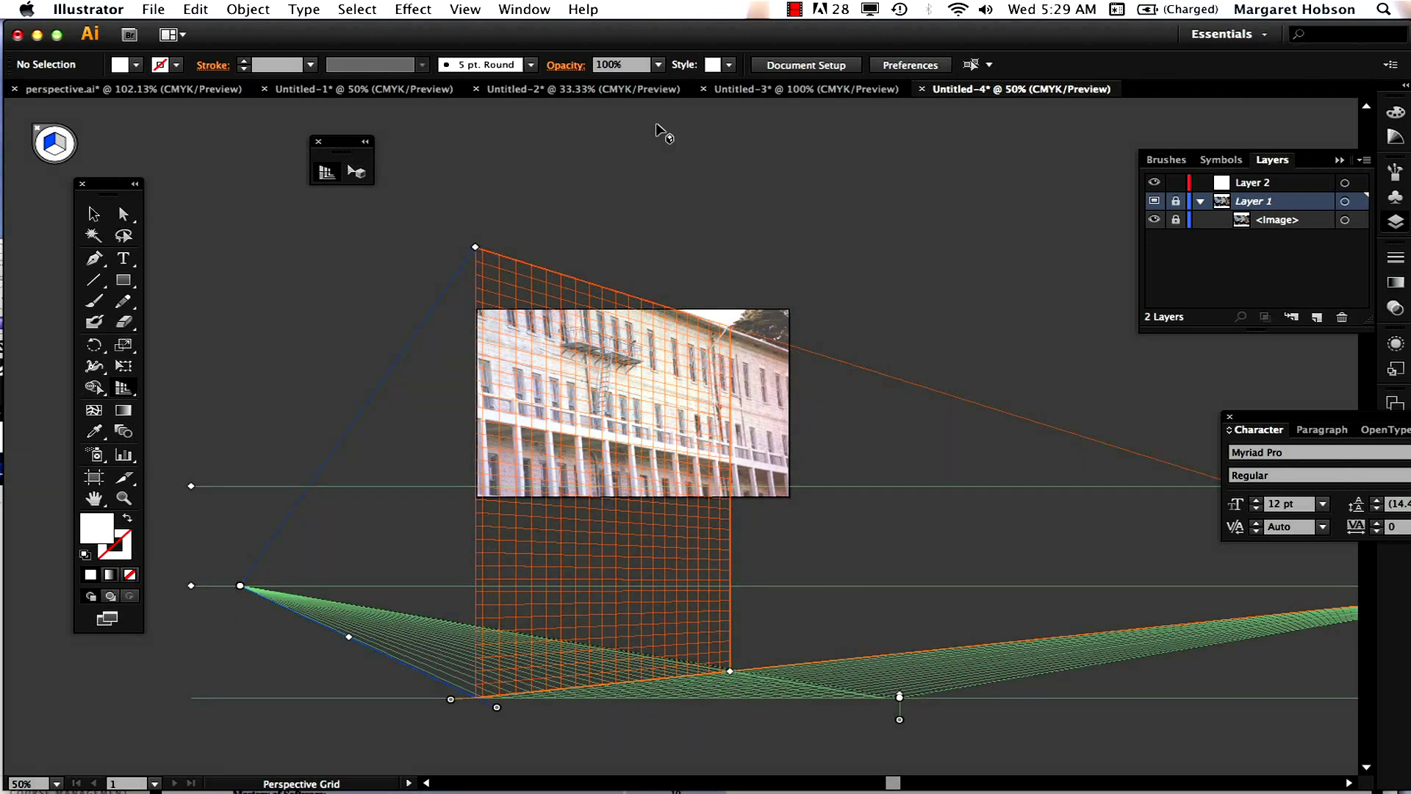
Extend the orange right plane to the photo's right edge and raise the grid's vertical extent to cover the roofline.
{"action": "left_click_drag", "start_coordinate": [638, 35], "coordinate": [518, 35]}
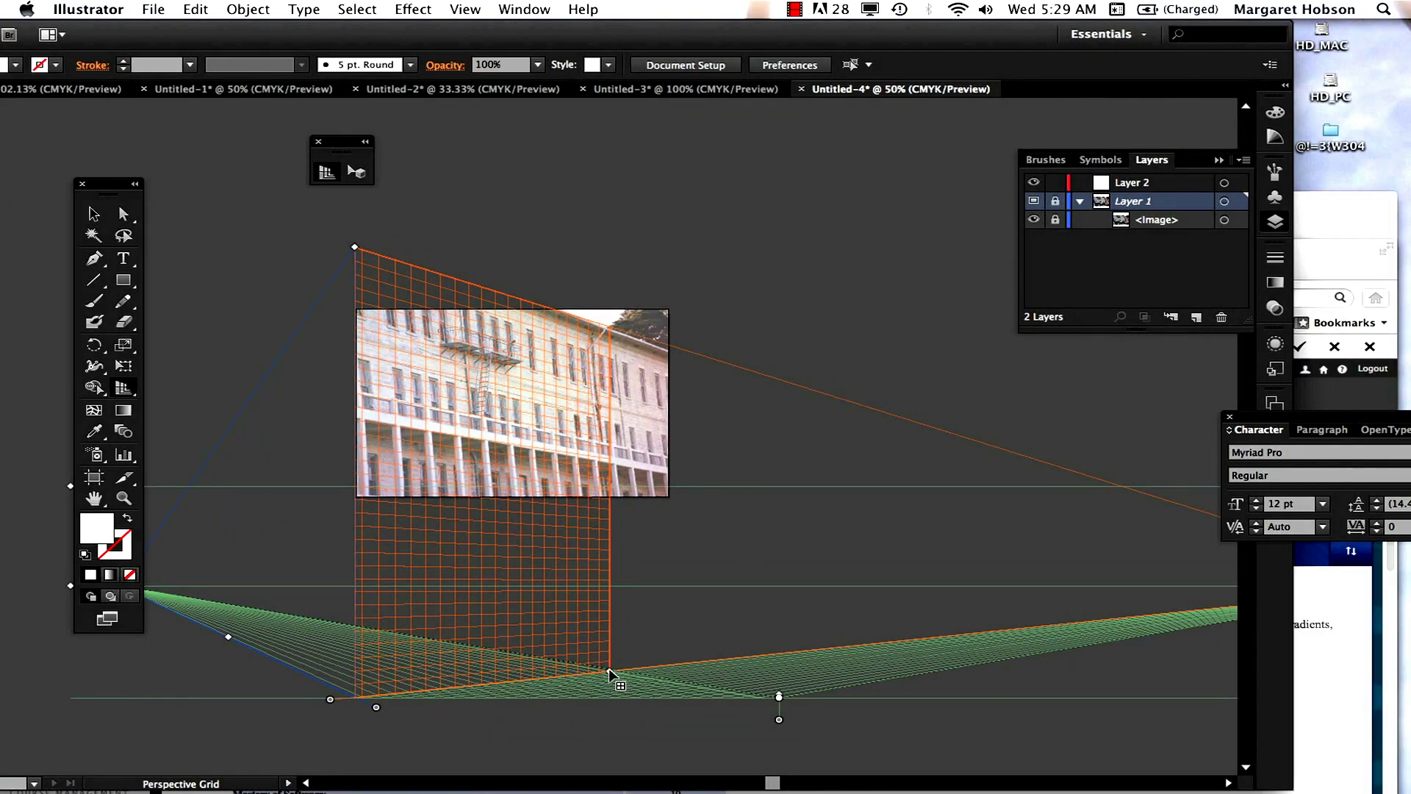
{"action": "left_click_drag", "start_coordinate": [610, 671], "coordinate": [633, 669]}
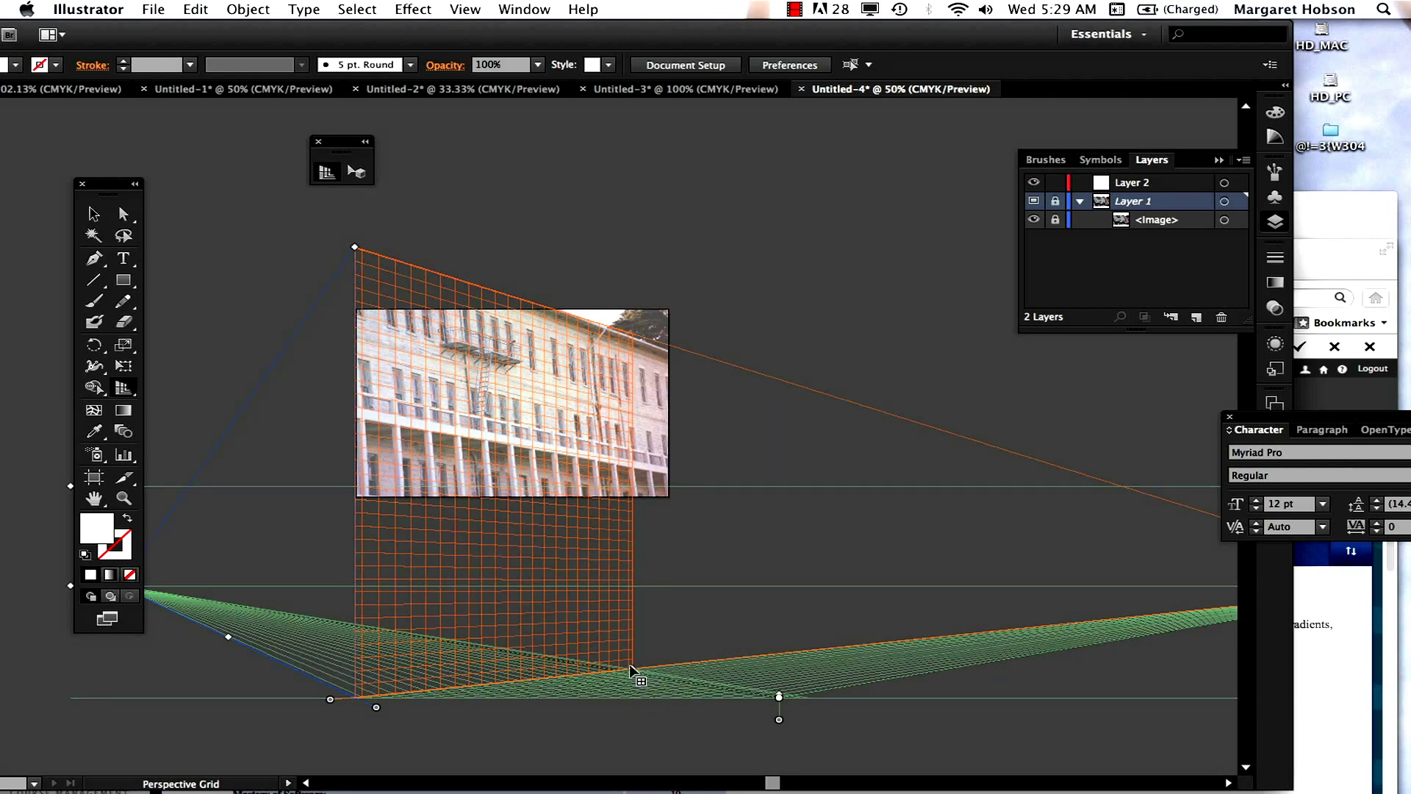
{"action": "left_click_drag", "start_coordinate": [632, 670], "coordinate": [648, 667]}
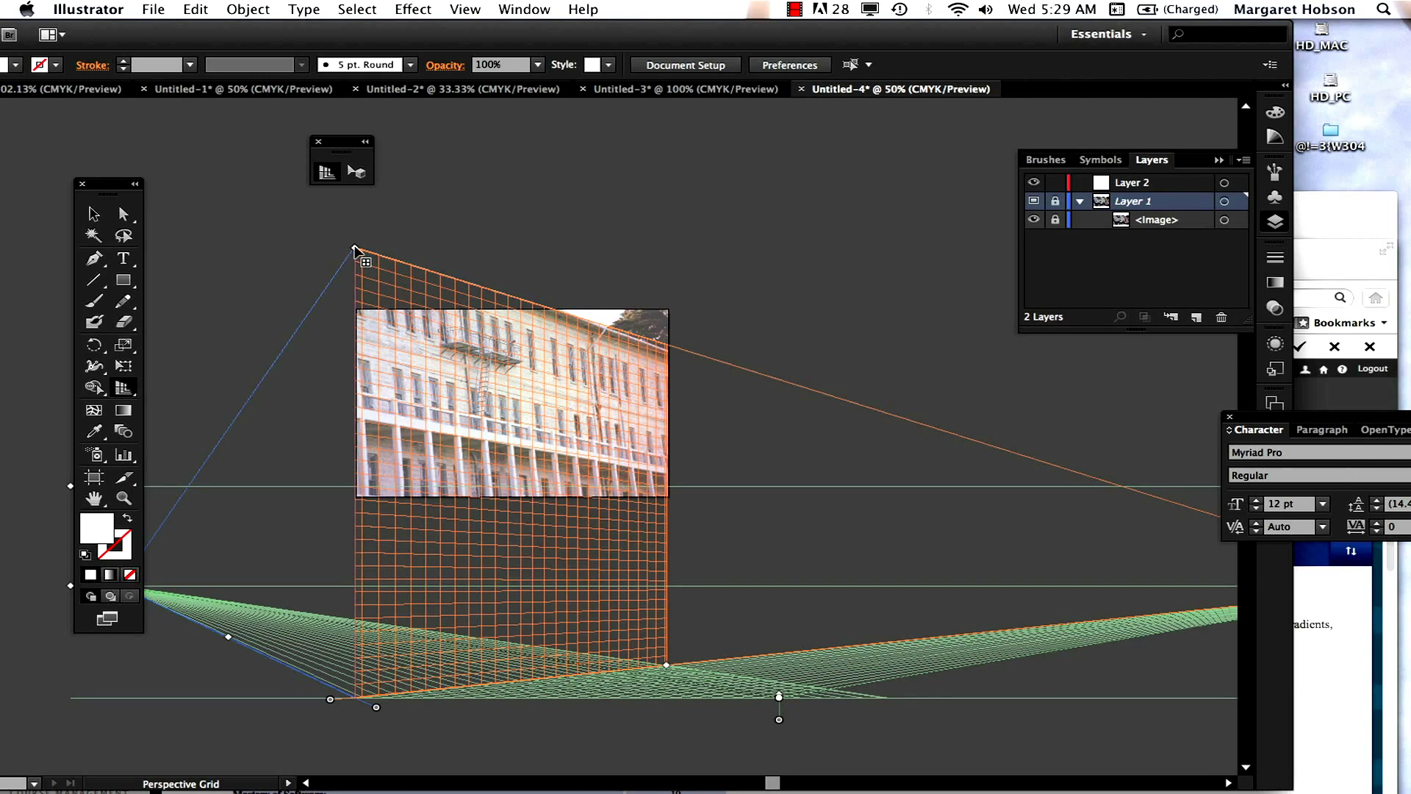
{"action": "left_click_drag", "start_coordinate": [355, 248], "coordinate": [366, 237]}
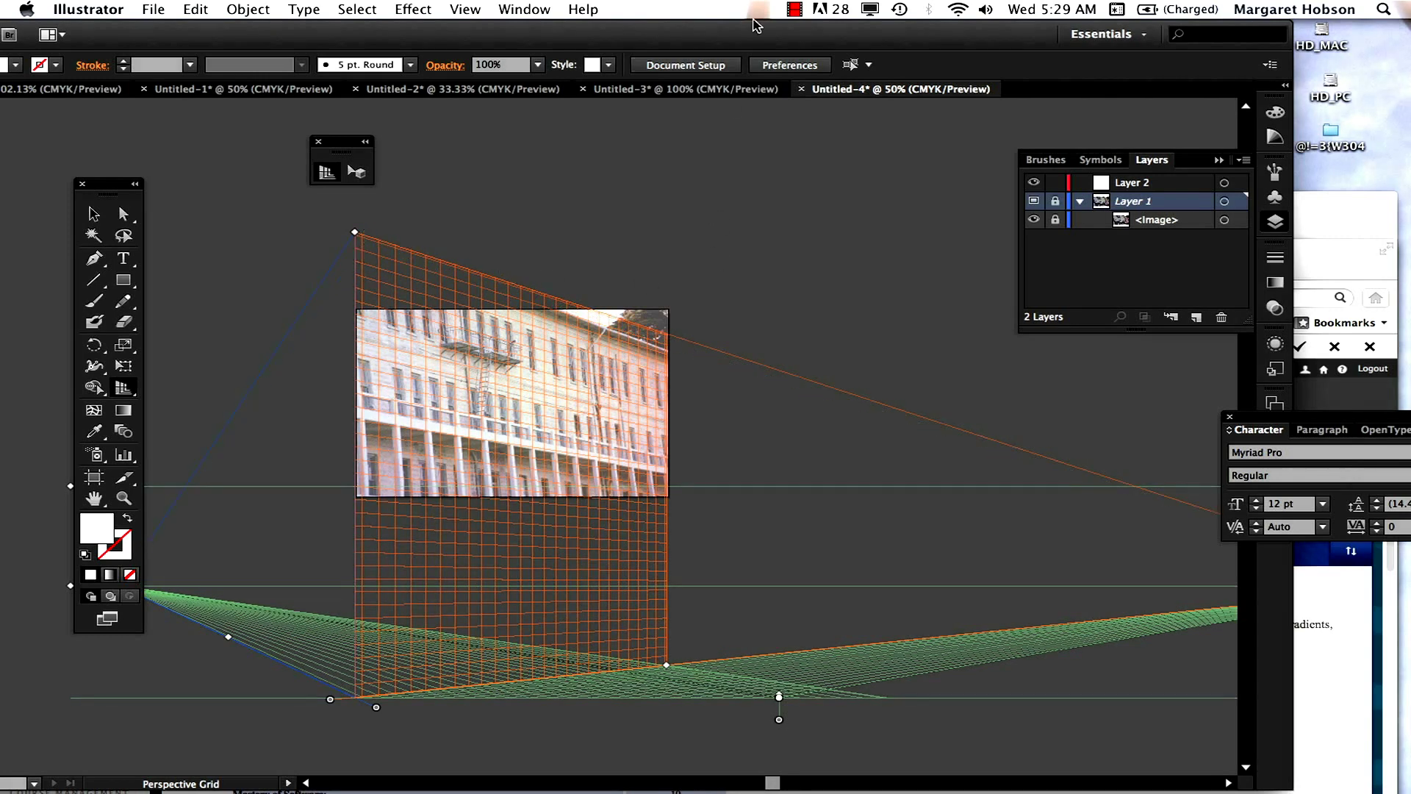
Lower the horizon line a little and shift the whole grid slightly down to match the building's roofline and balcony.
{"action": "key", "text": "super+minus"}
{"action": "key", "text": "super+minus"}
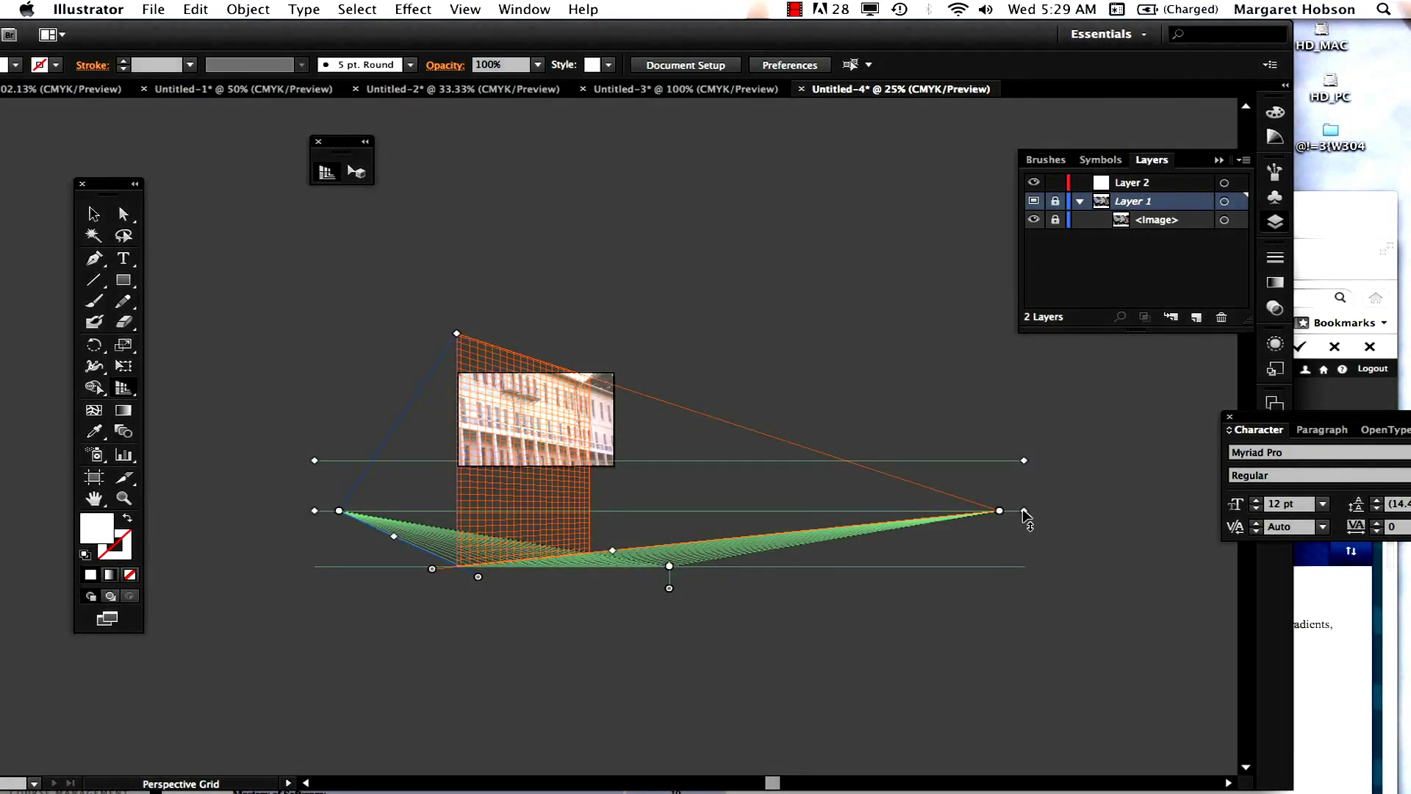
{"action": "left_click_drag", "start_coordinate": [1026, 515], "coordinate": [1026, 514]}
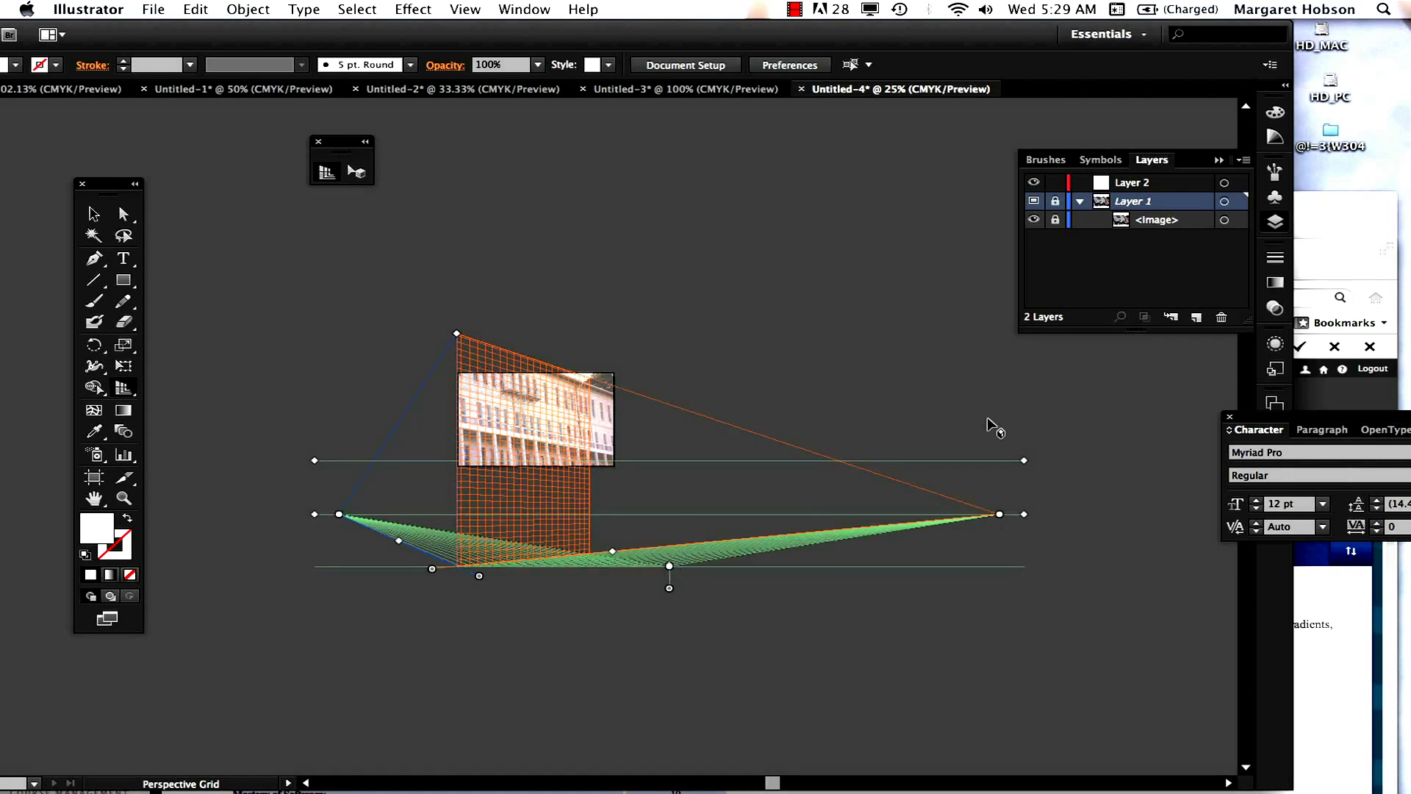
{"action": "left_click_drag", "start_coordinate": [1023, 460], "coordinate": [1022, 465]}
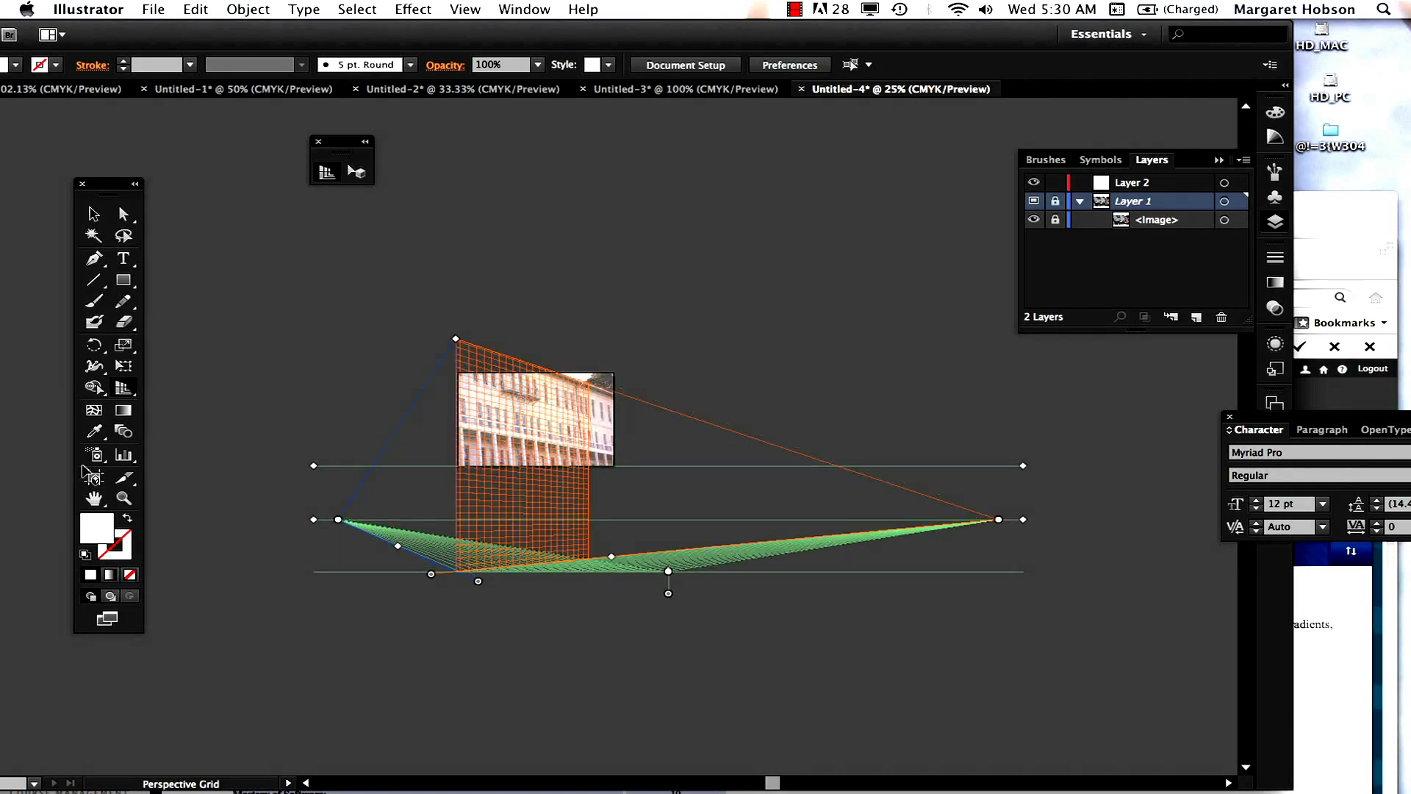
{"action": "left_click", "coordinate": [123, 500]}
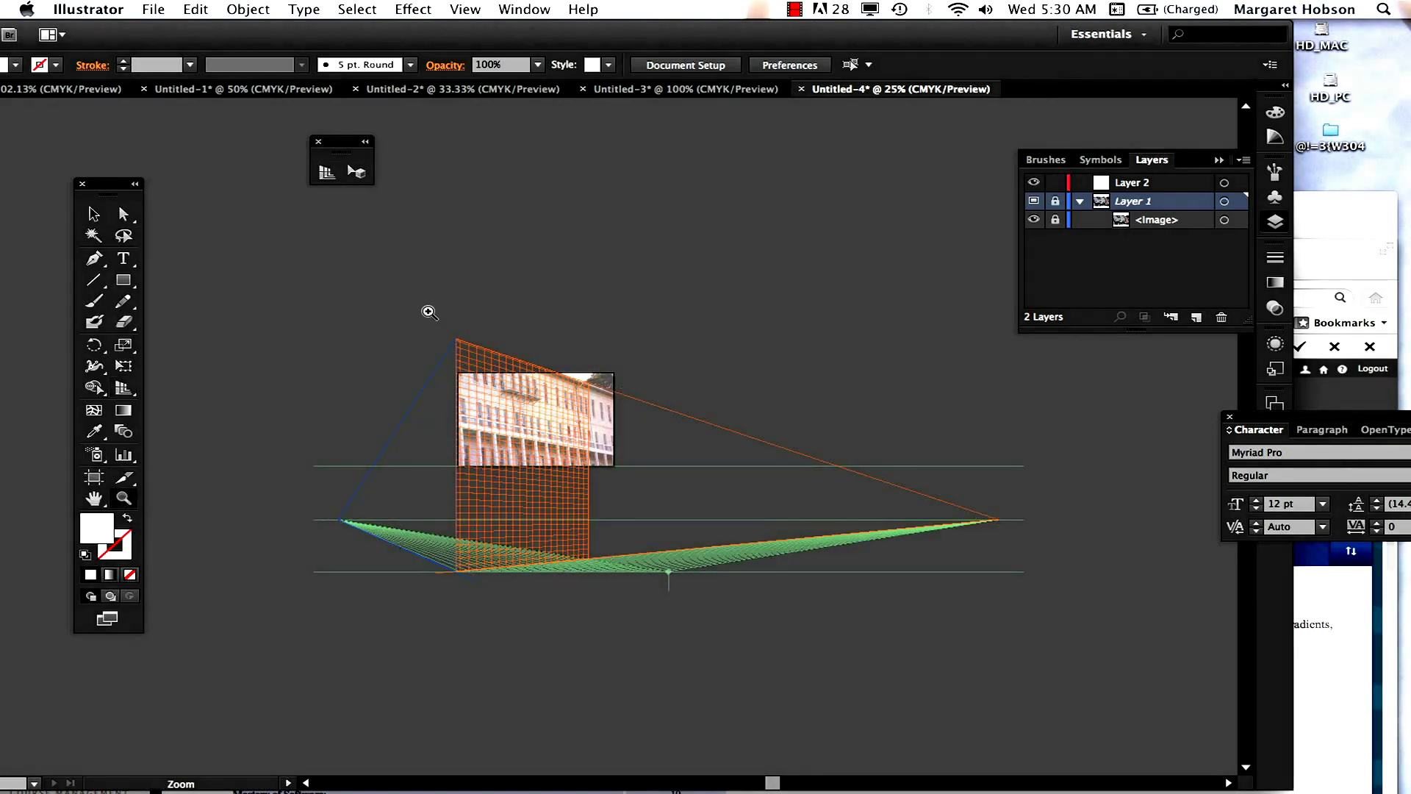
{"action": "left_click_drag", "start_coordinate": [425, 308], "coordinate": [724, 576]}
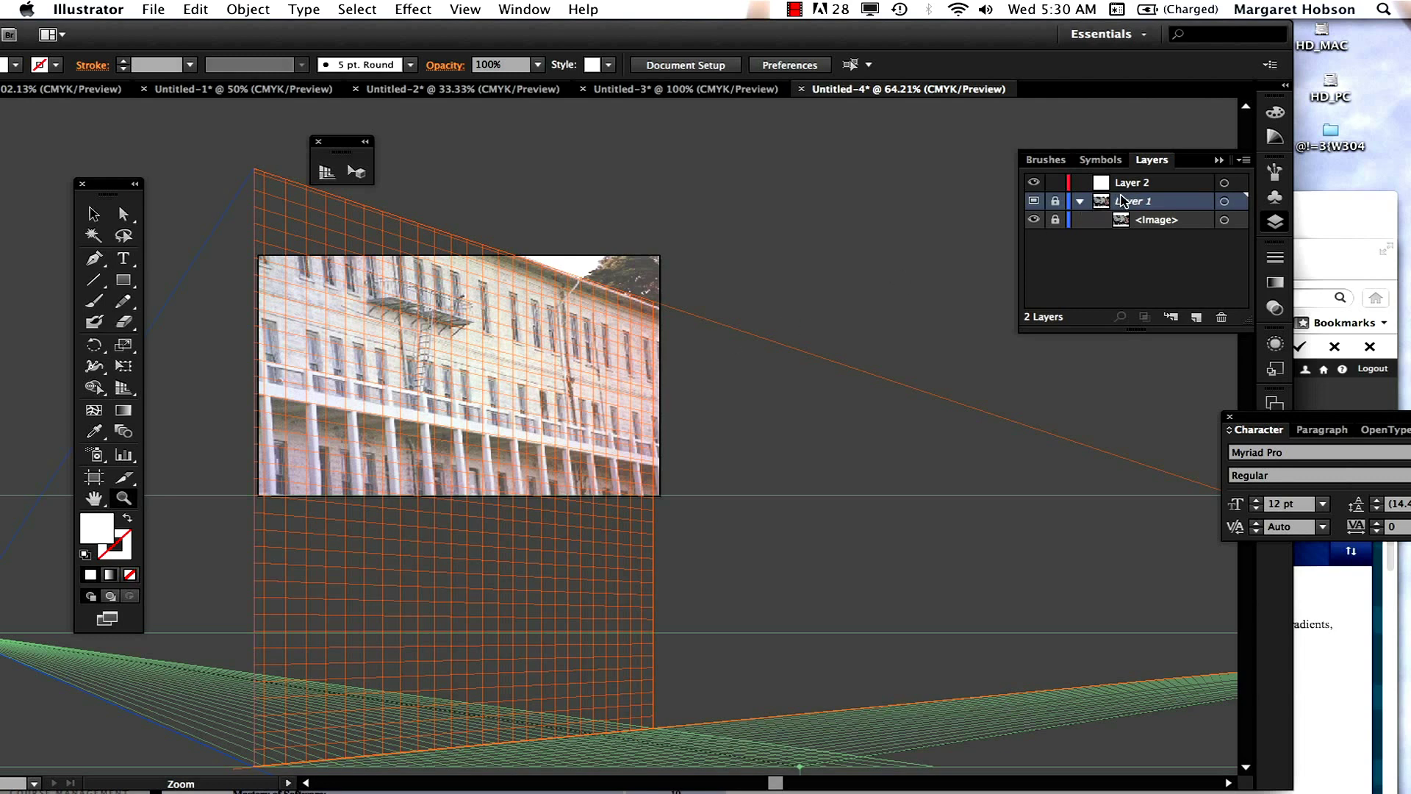
Select Layer 2 above the template layer and rename it shapes.
{"action": "left_click", "coordinate": [1147, 188]}
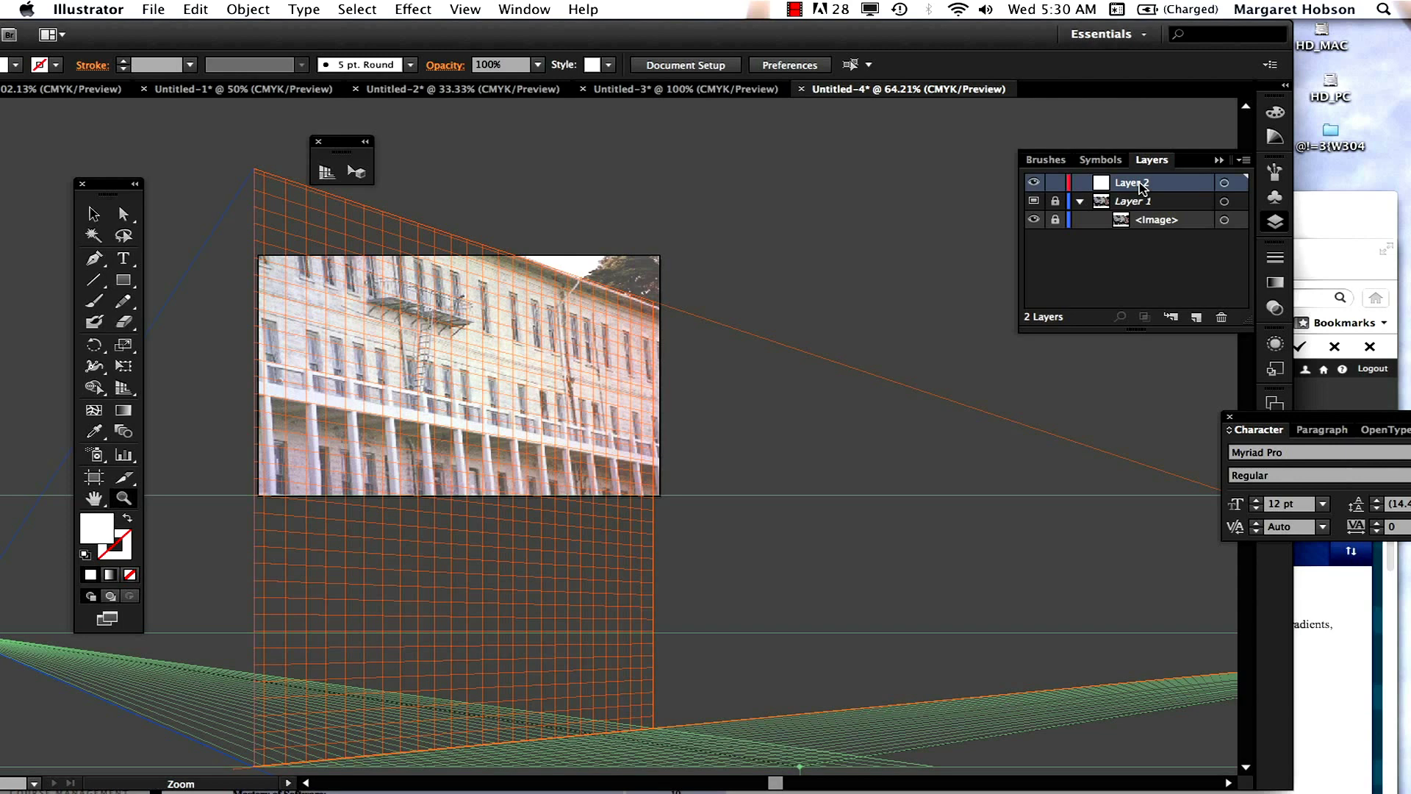
{"action": "double_click", "coordinate": [1141, 188]}
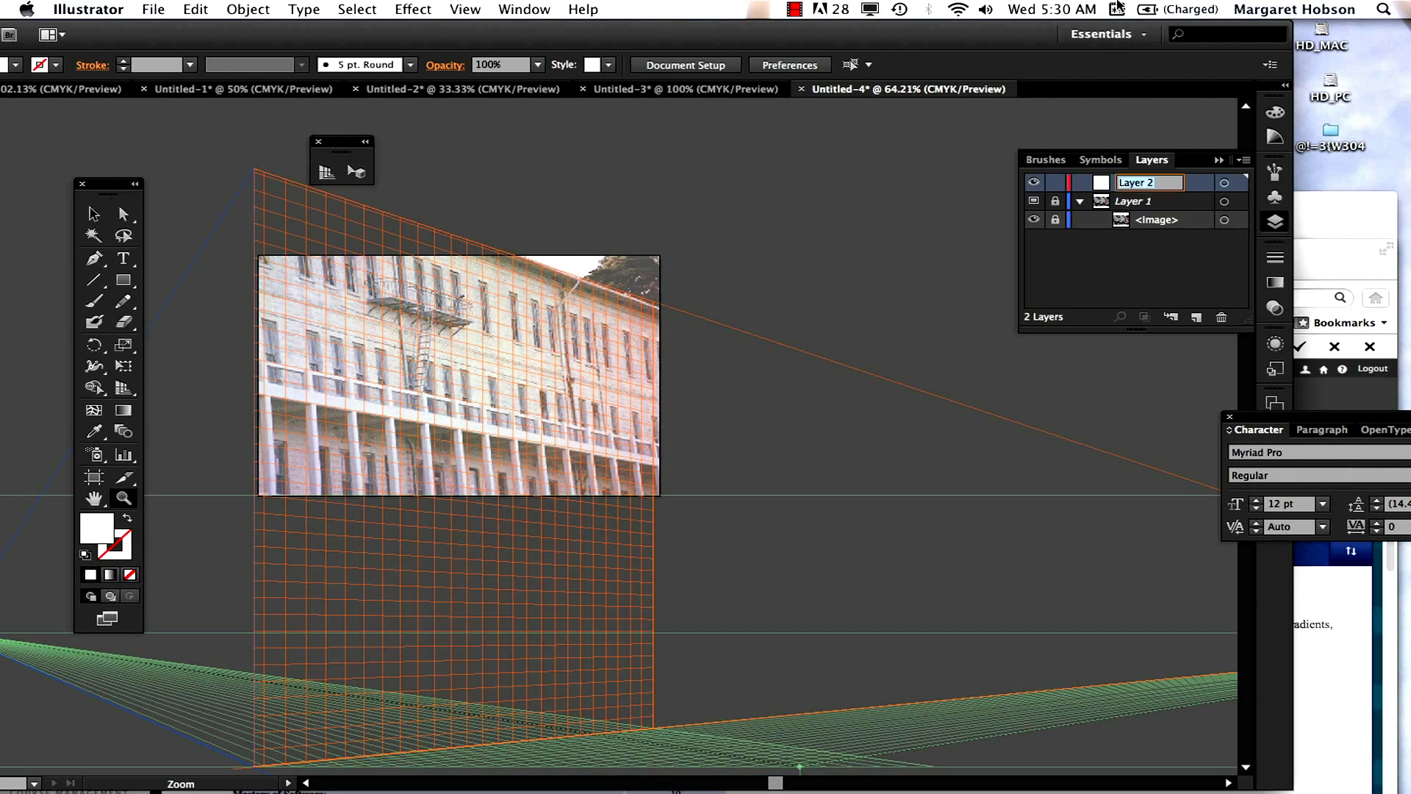
{"action": "type", "text": "lar"}
{"action": "key", "text": "Return"}
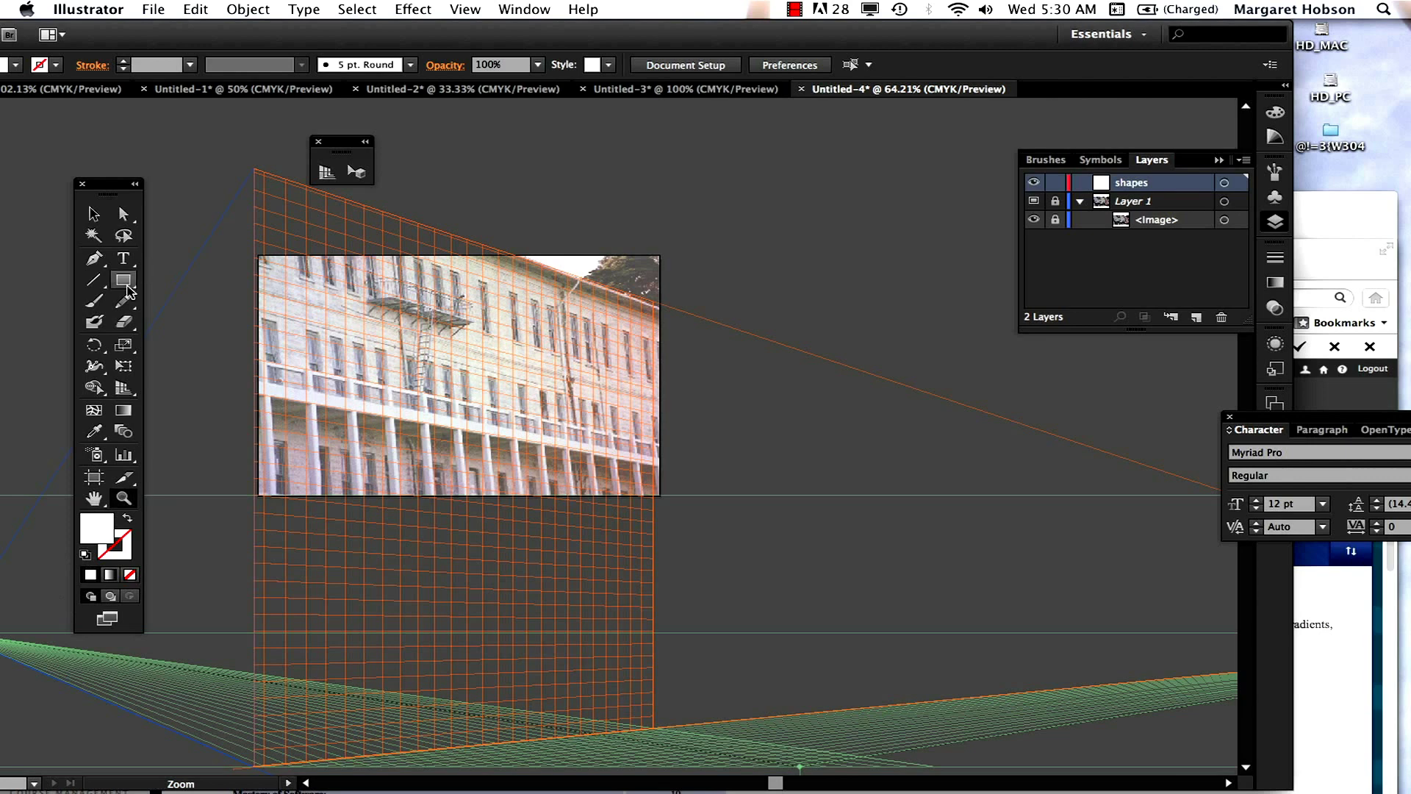
{"action": "left_click_drag", "start_coordinate": [123, 280], "coordinate": [171, 289]}
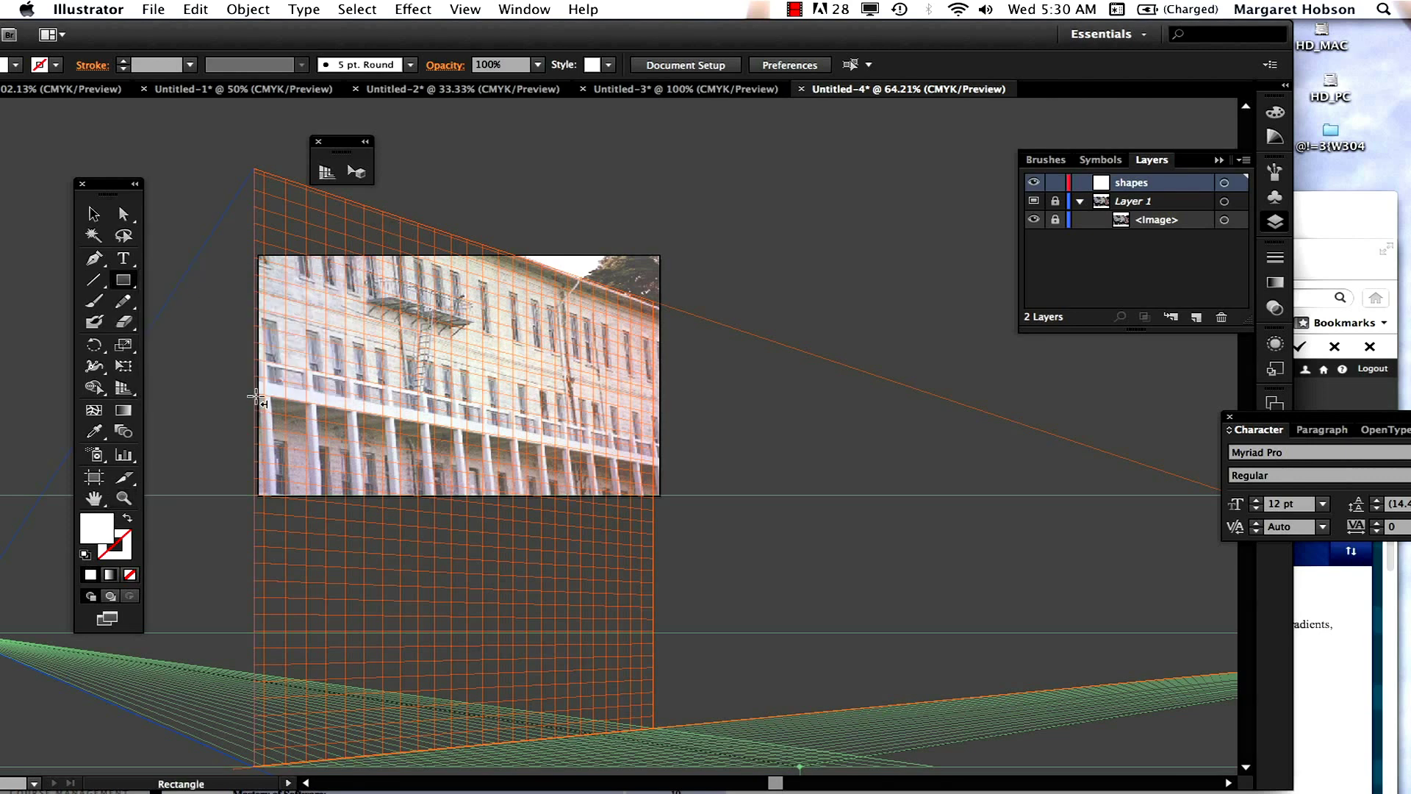
{"action": "left_click_drag", "start_coordinate": [257, 397], "coordinate": [378, 450]}
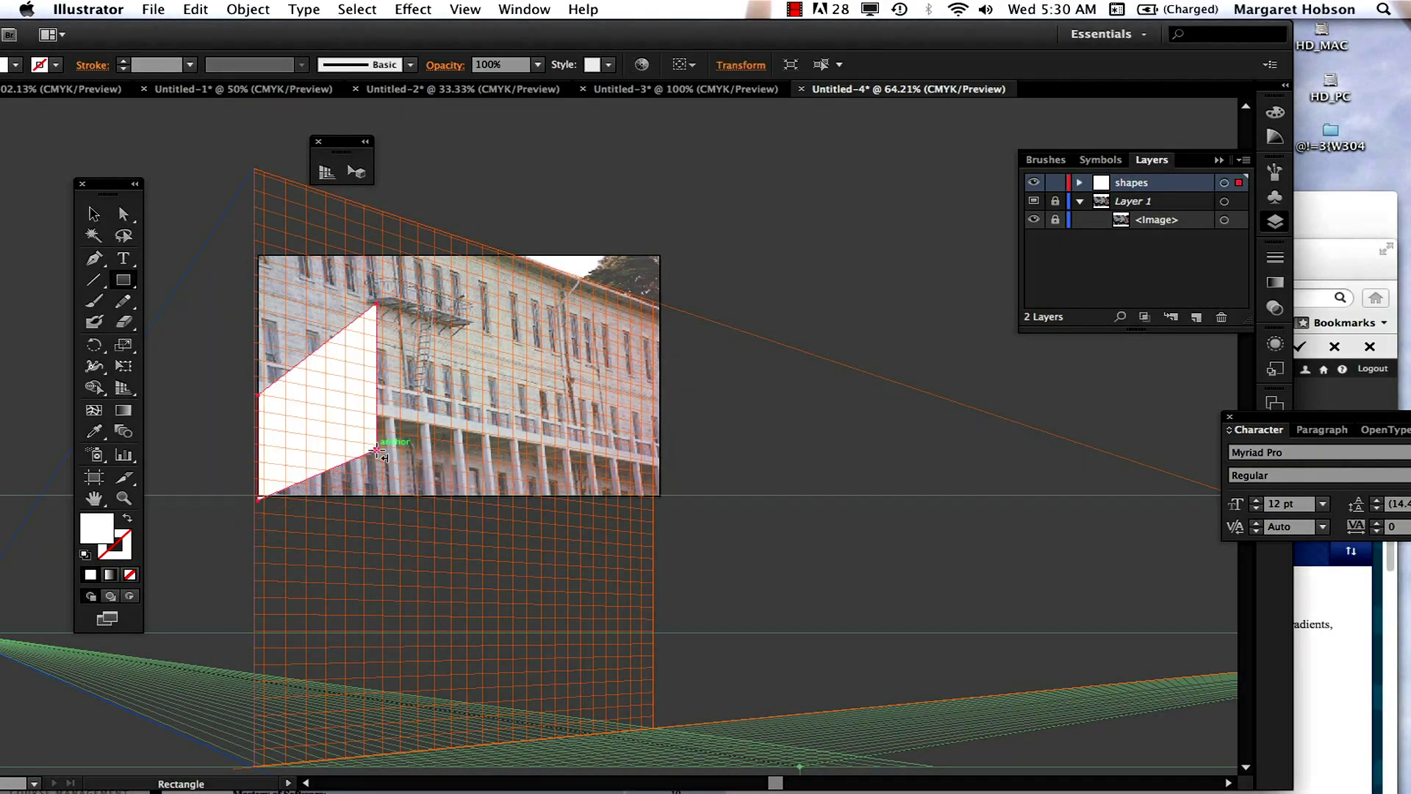
{"action": "key", "text": "super+z"}
Reveal the plane switching widget by moving the application window and make the right grid the active drawing plane.
{"action": "left_click_drag", "start_coordinate": [215, 37], "coordinate": [315, 42]}
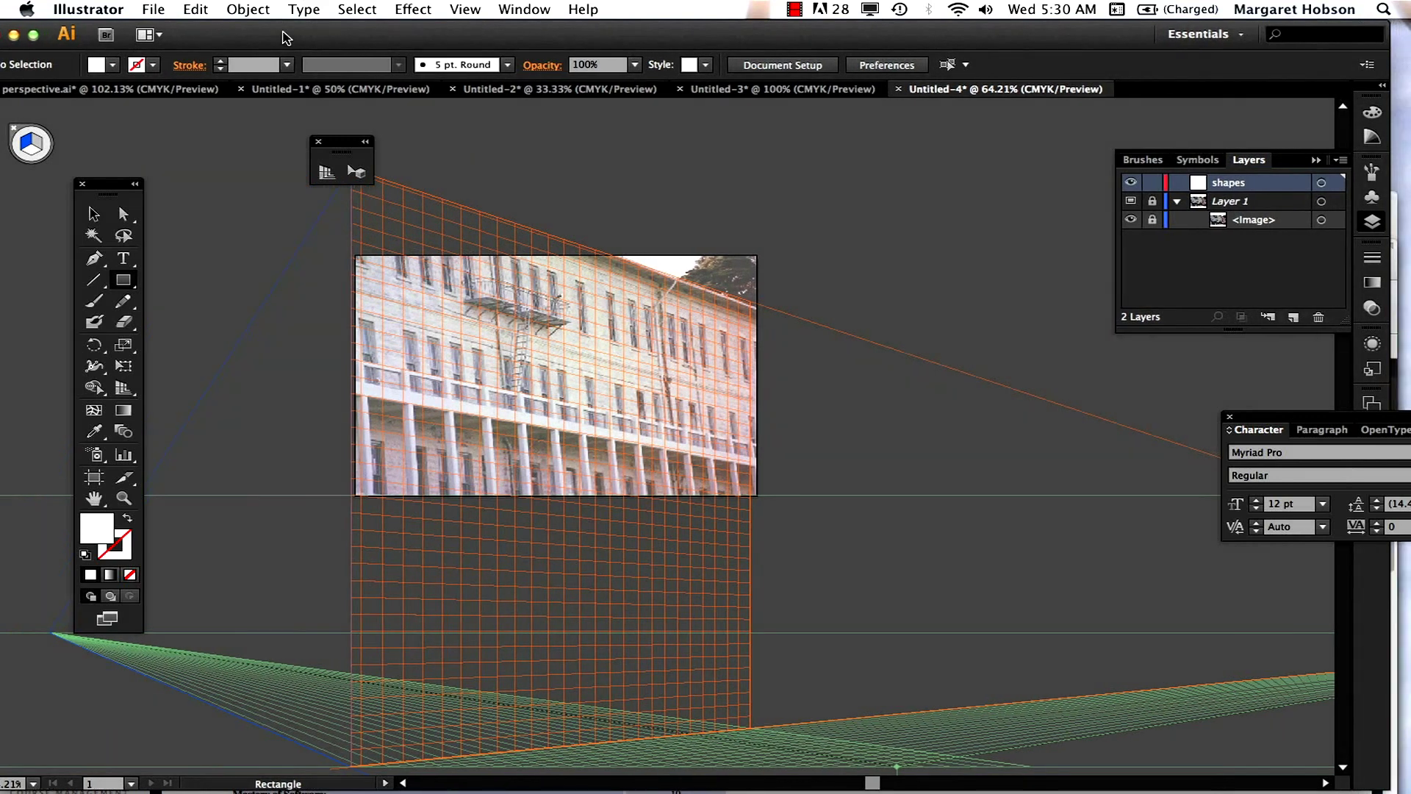
{"action": "left_click", "coordinate": [22, 129]}
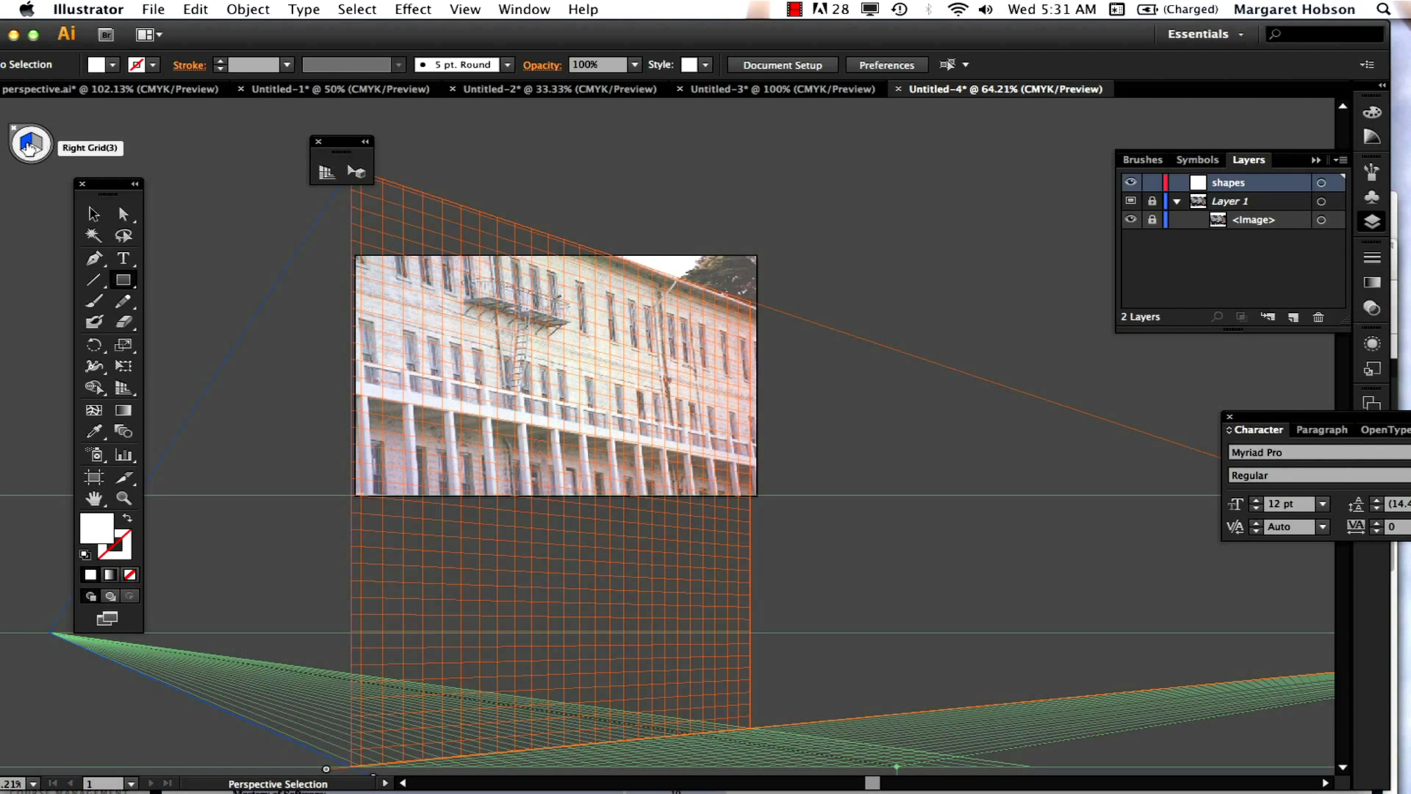
{"action": "left_click", "coordinate": [43, 150]}
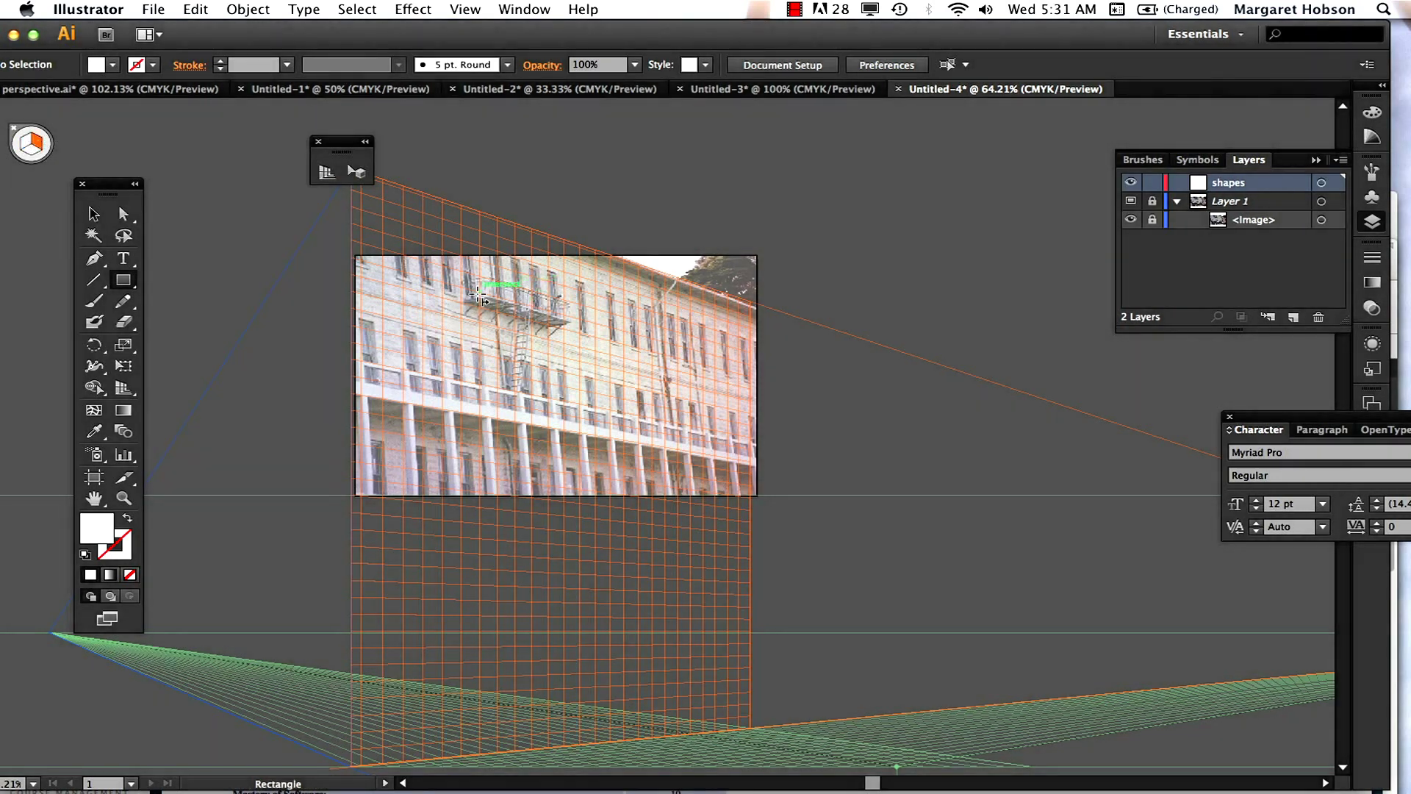
Set the fill colour to the greyish olive tone aaa994.
{"action": "double_click", "coordinate": [93, 529]}
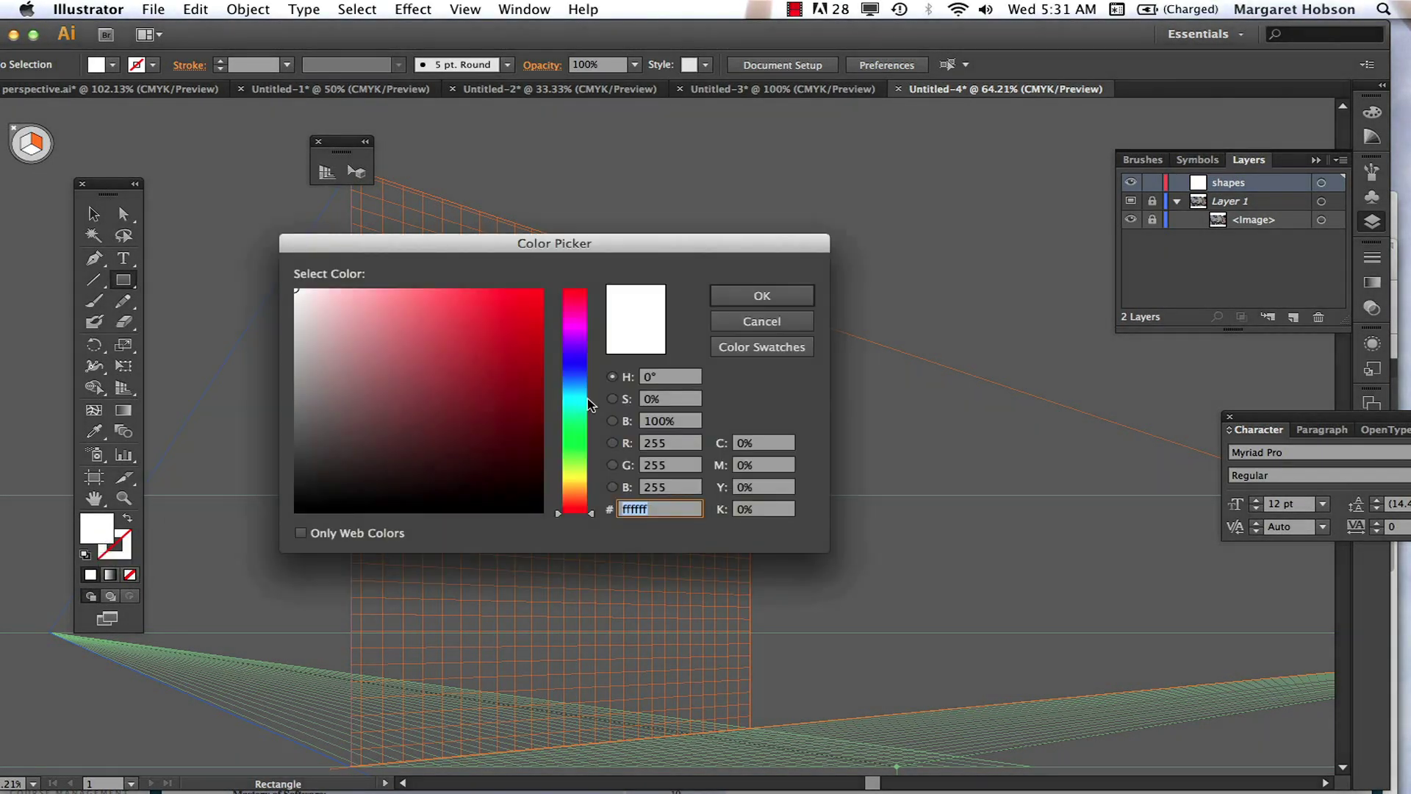
{"action": "left_click", "coordinate": [581, 478]}
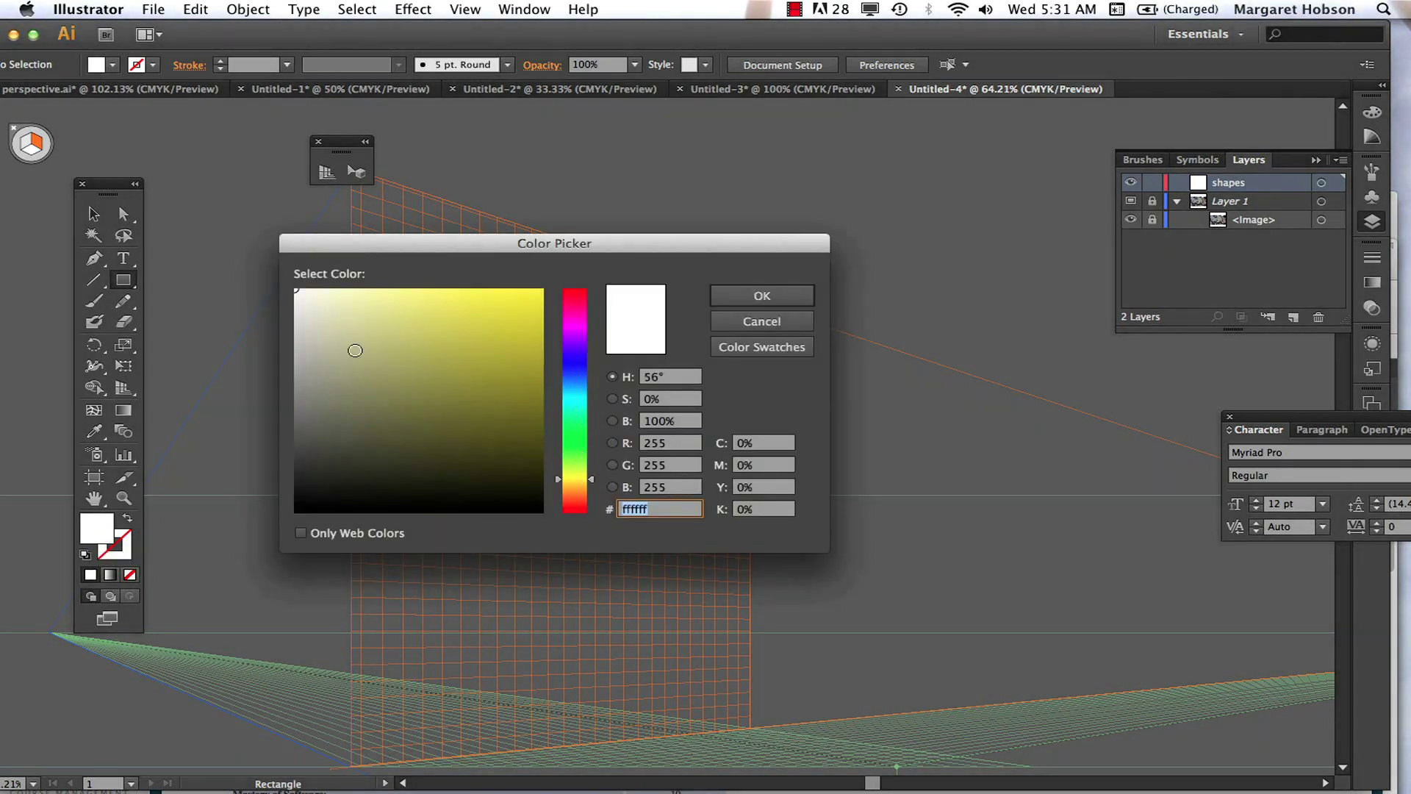
{"action": "left_click_drag", "start_coordinate": [356, 346], "coordinate": [327, 363]}
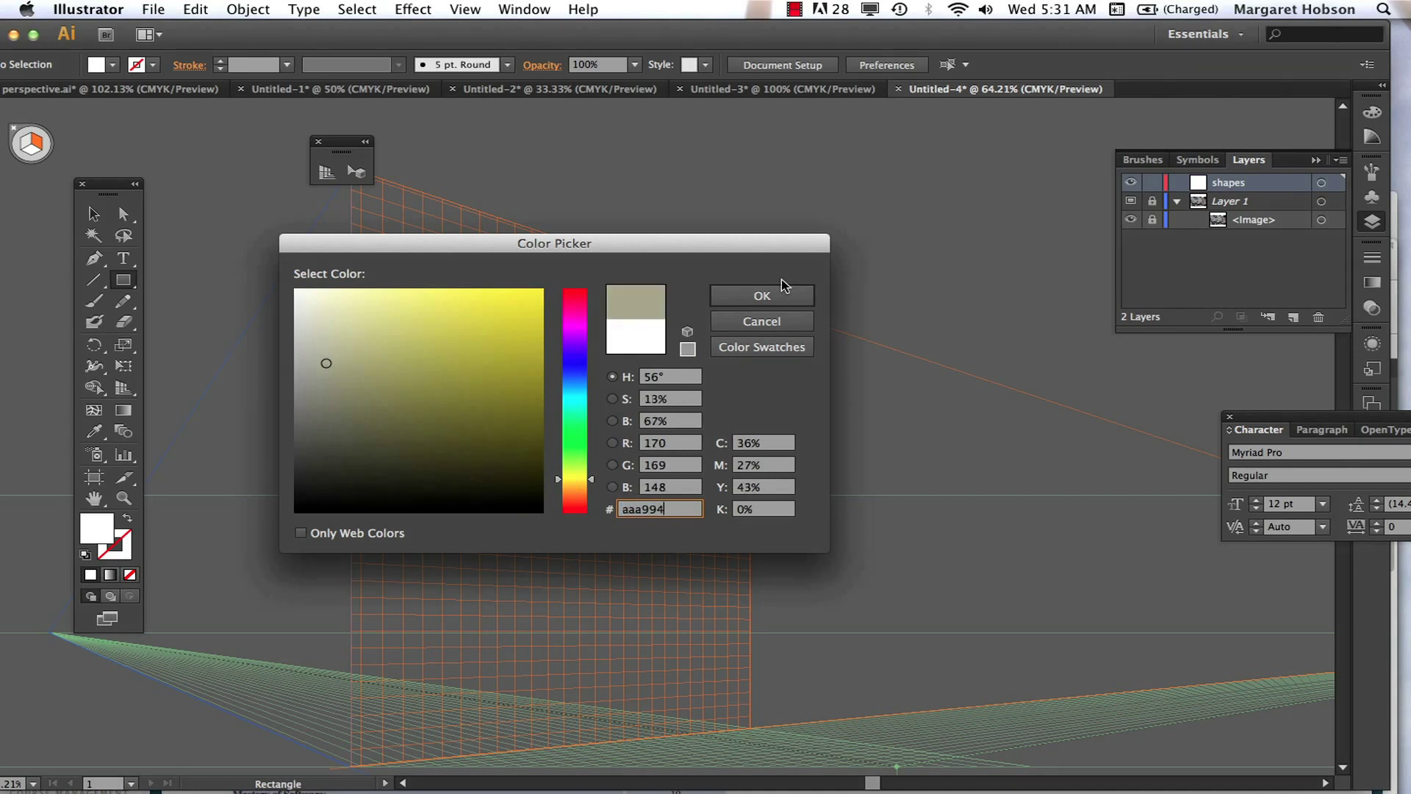
{"action": "left_click", "coordinate": [761, 295]}
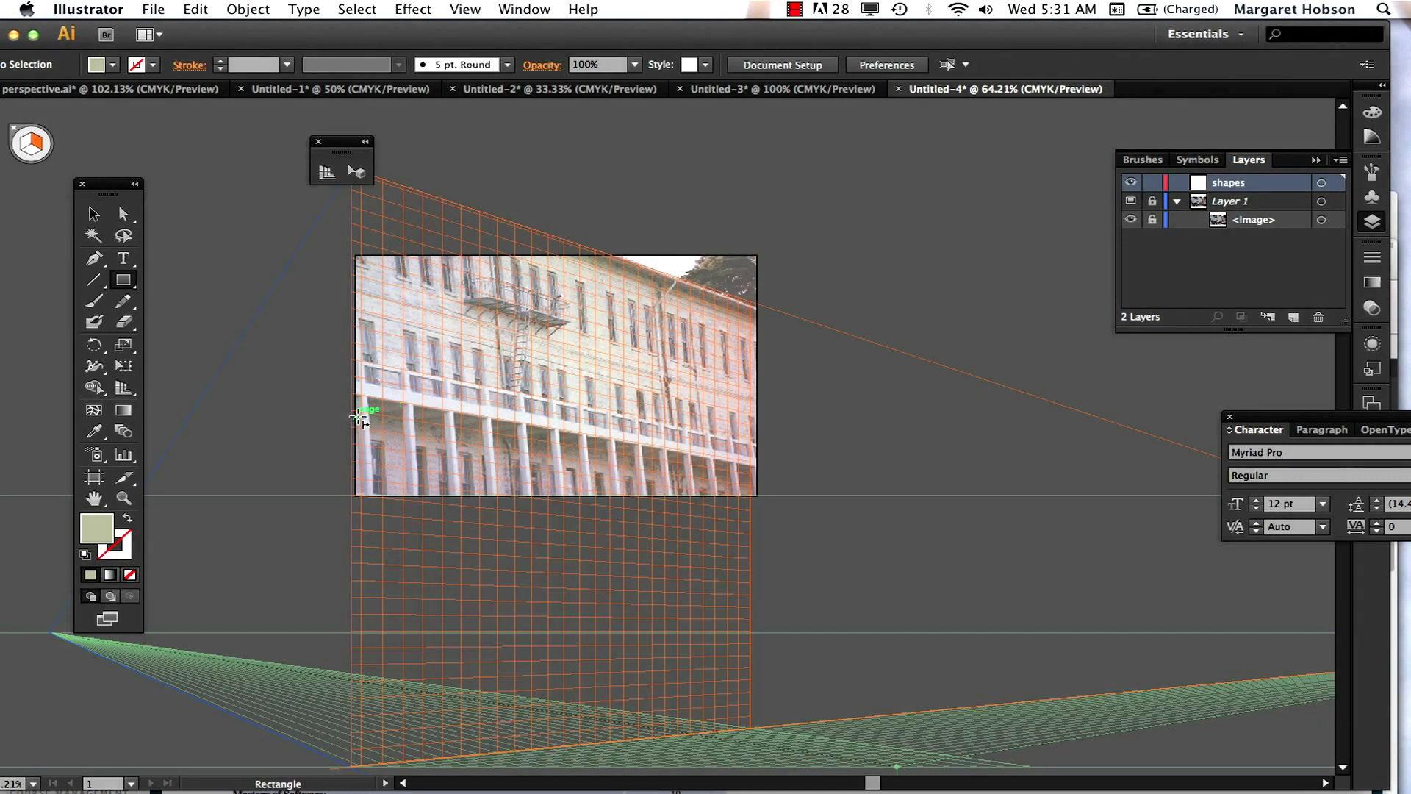
Draw a perspective rectangle over the ground-floor columns, spanning the photo's full width and extending below its lower edge, and deselect it.
{"action": "left_click_drag", "start_coordinate": [352, 413], "coordinate": [757, 548]}
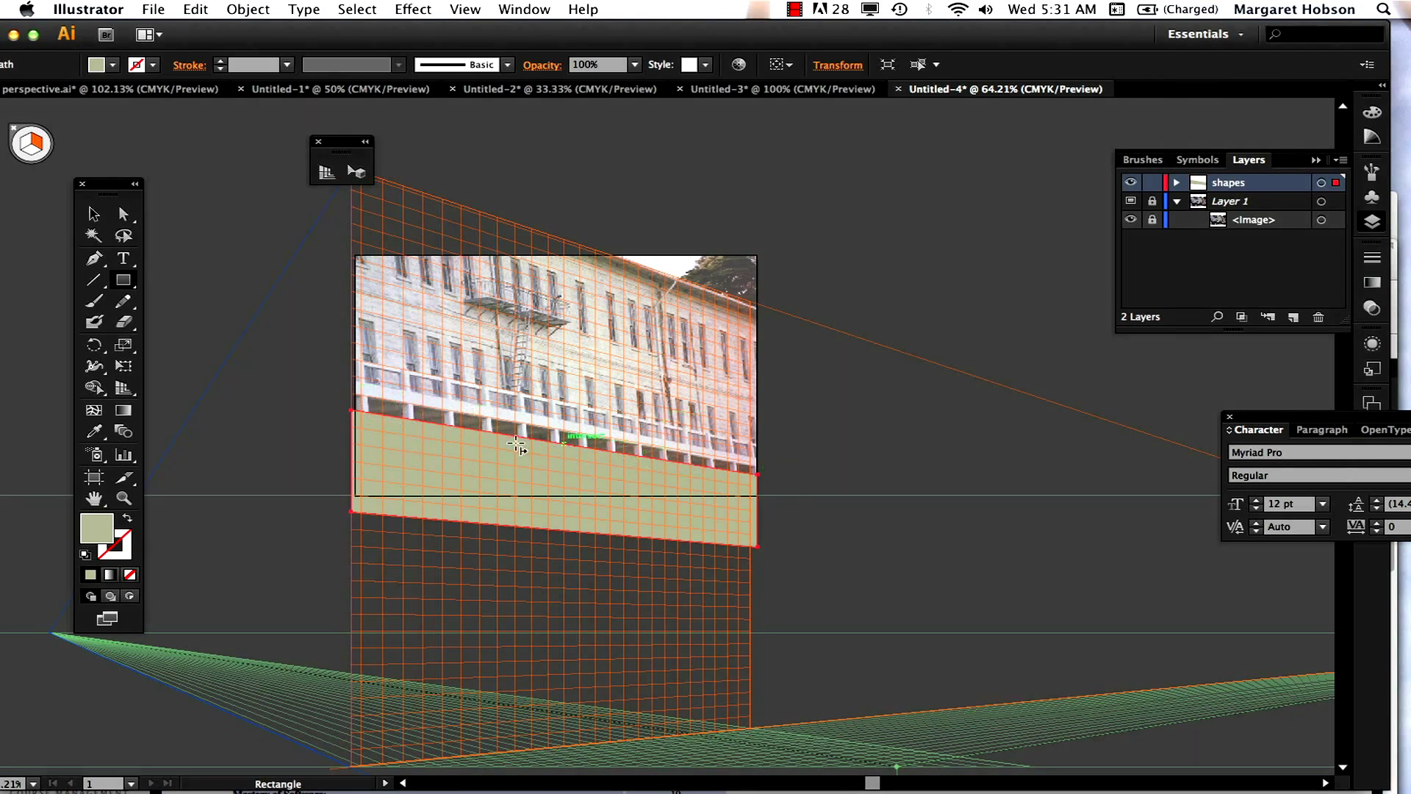
{"action": "left_click", "coordinate": [92, 216]}
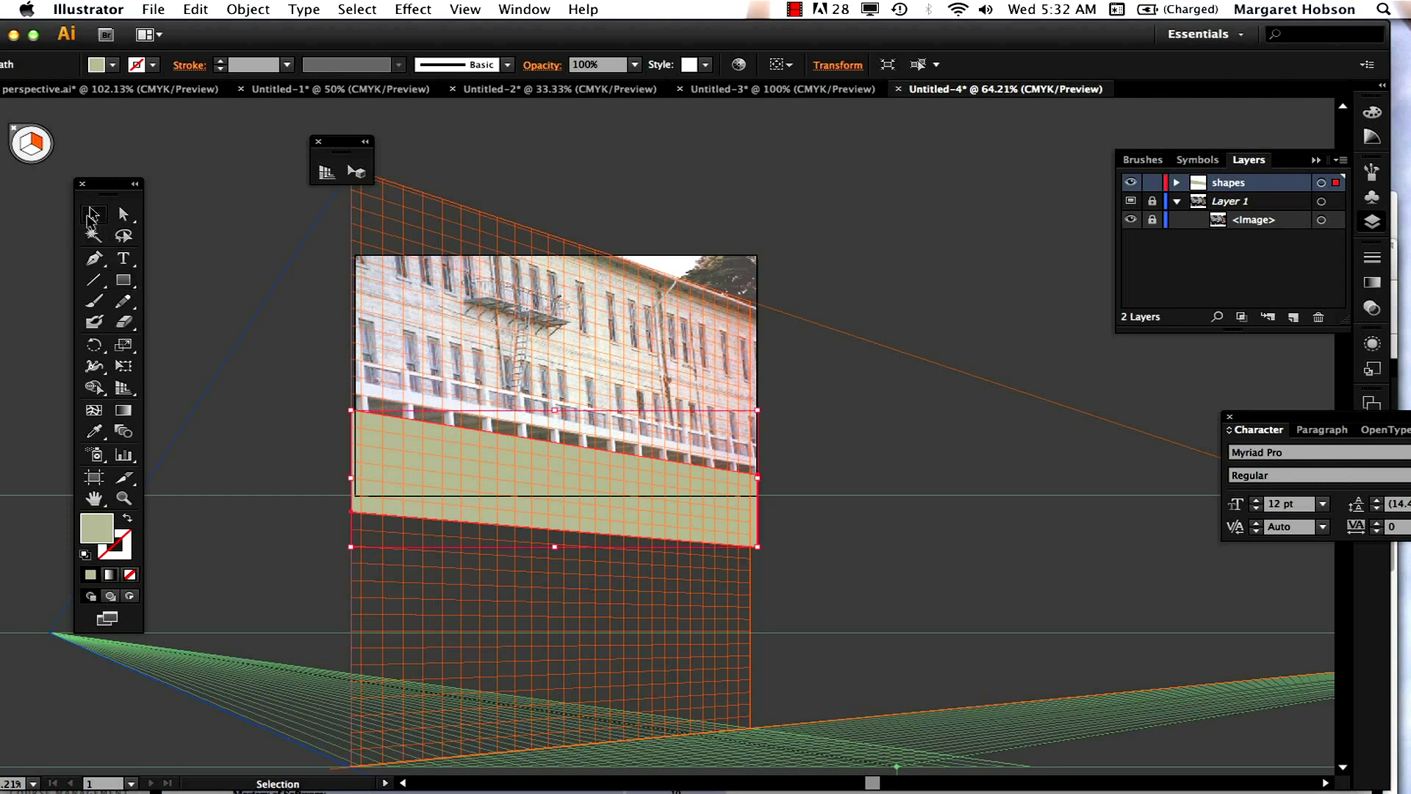
{"action": "left_click", "coordinate": [879, 444]}
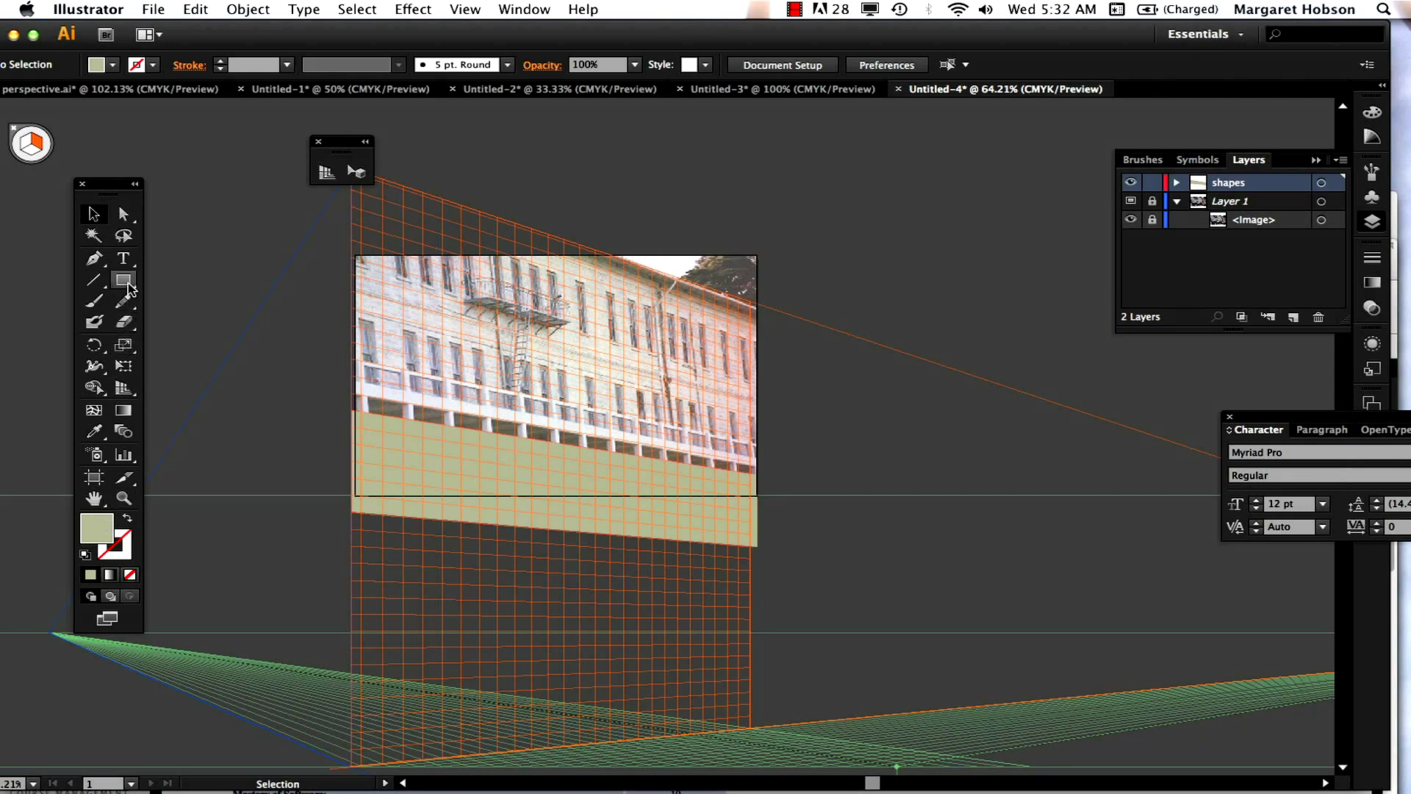
Draw a thin full-width perspective band directly above the ground-floor rectangle and fill it with near-black sampled from the photo's shadow under the balcony.
{"action": "left_click_drag", "start_coordinate": [122, 280], "coordinate": [171, 285]}
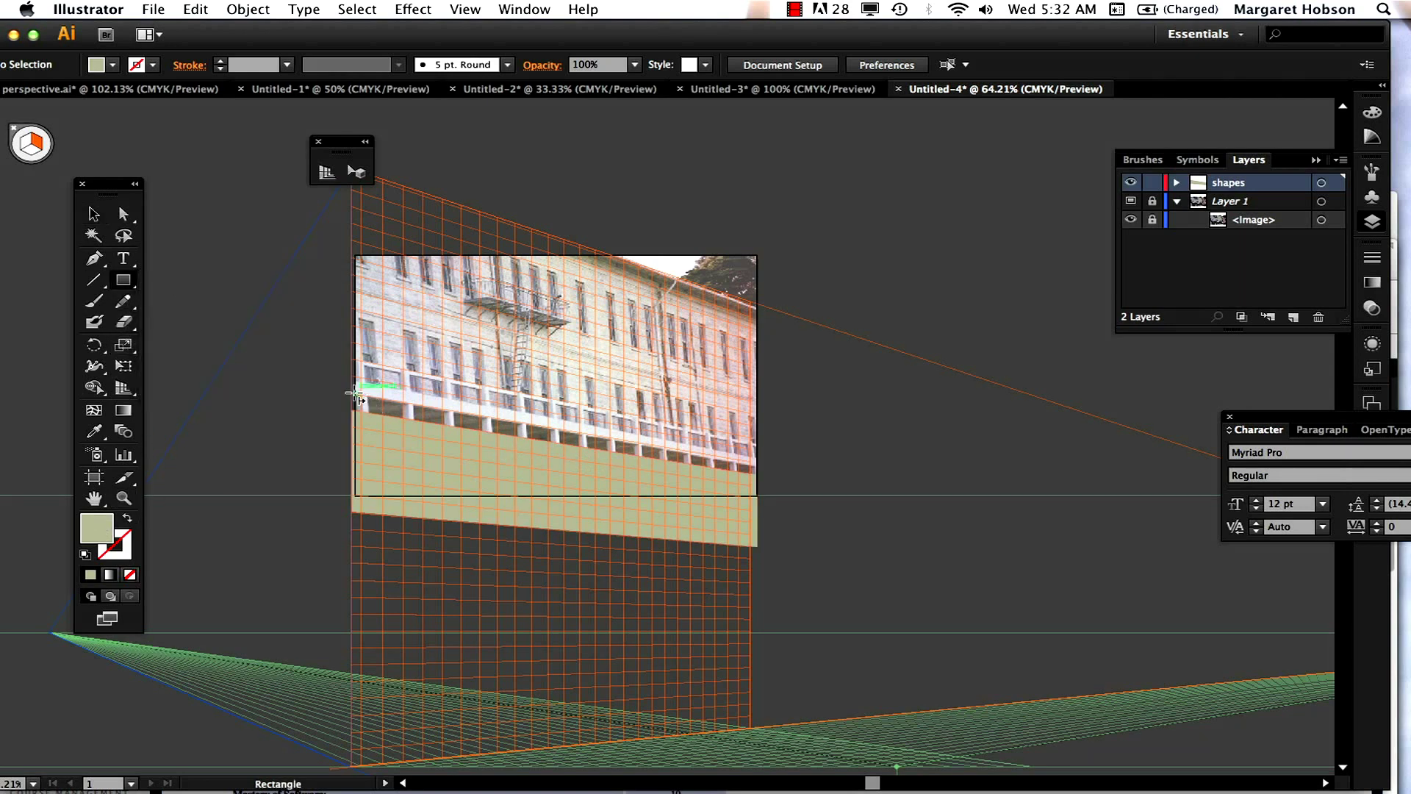
{"action": "mouse_move", "coordinate": [355, 395]}
{"action": "left_mouse_down"}
{"action": "mouse_move", "coordinate": [456, 428]}
{"action": "mouse_move", "coordinate": [652, 447]}
{"action": "mouse_move", "coordinate": [639, 463]}
{"action": "mouse_move", "coordinate": [757, 476]}
{"action": "left_mouse_up"}
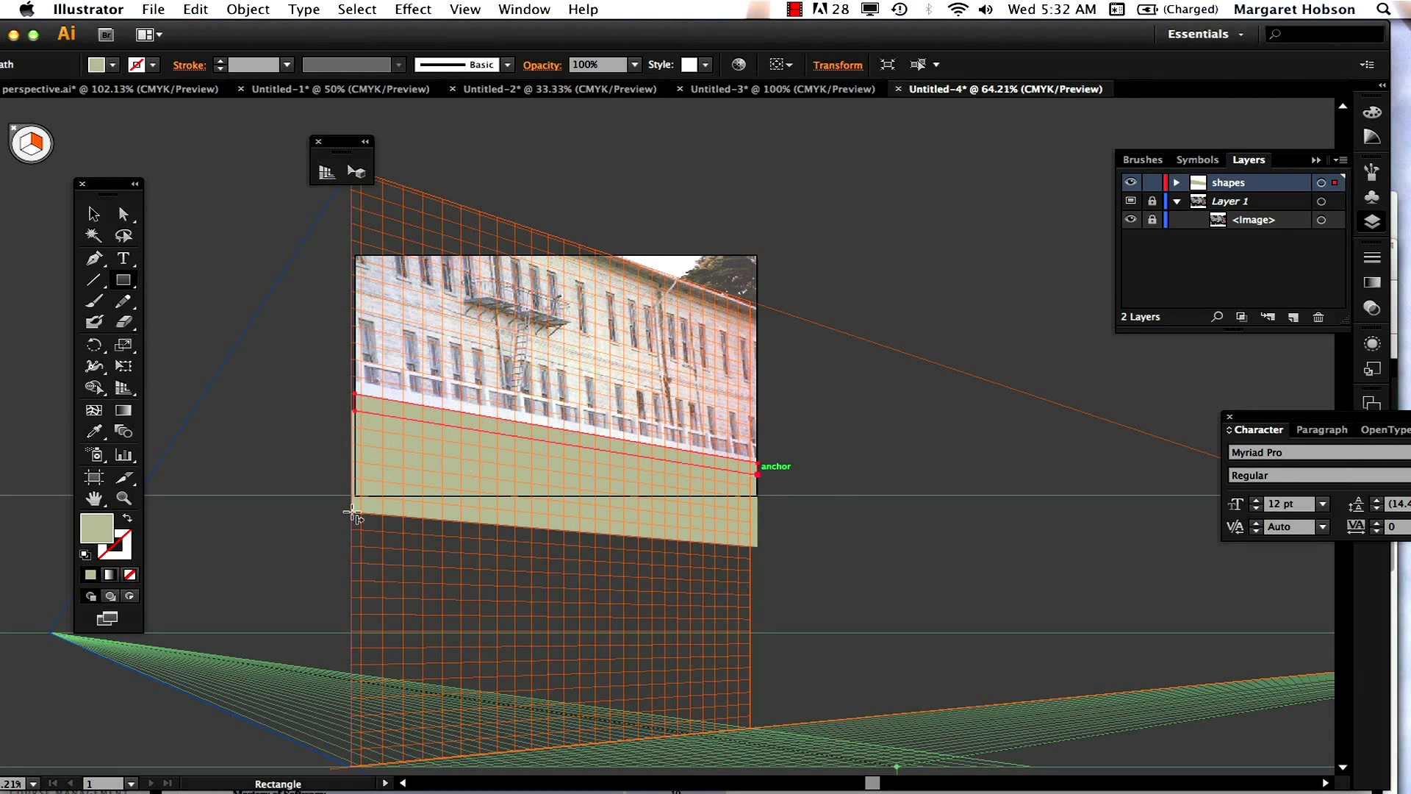
{"action": "left_click", "coordinate": [130, 575]}
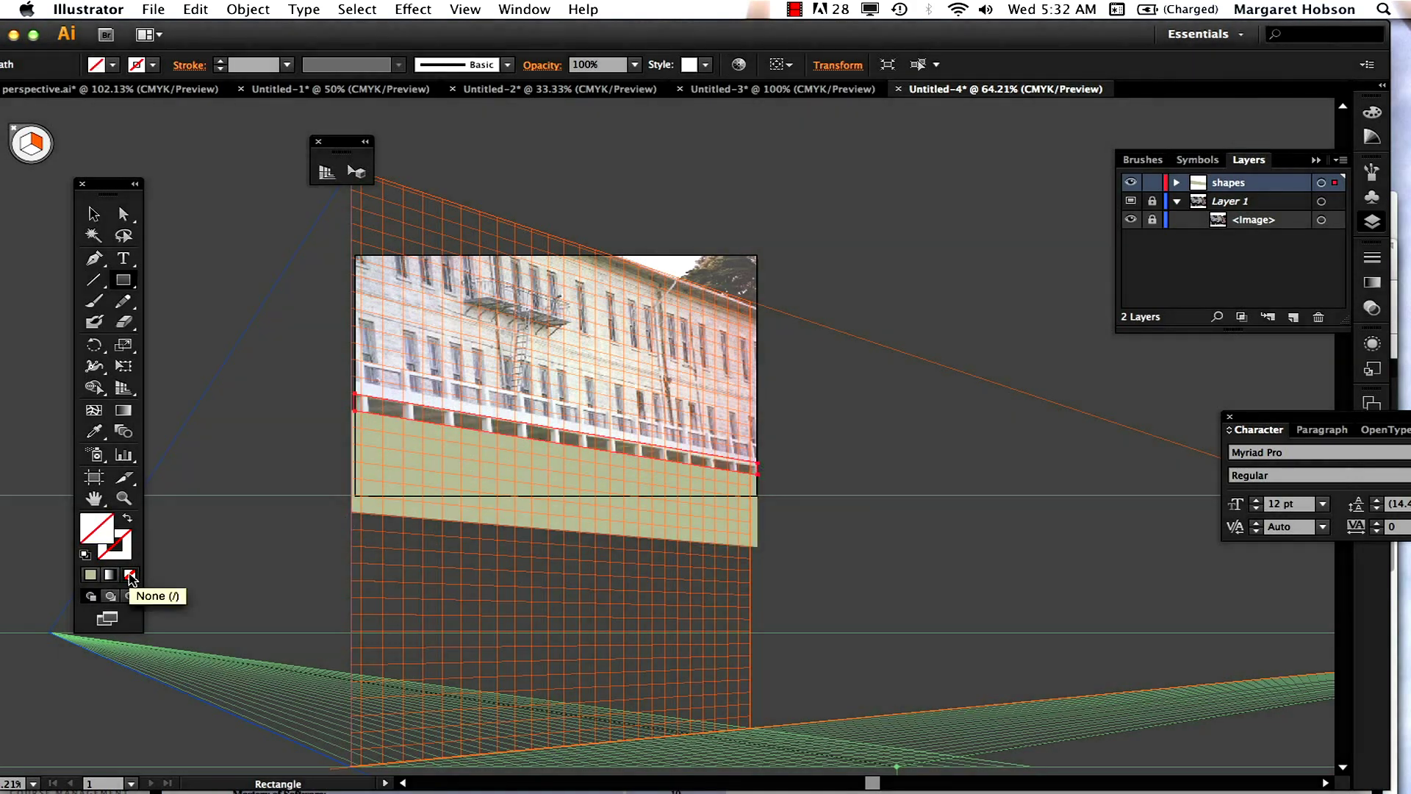
{"action": "key", "text": "i"}
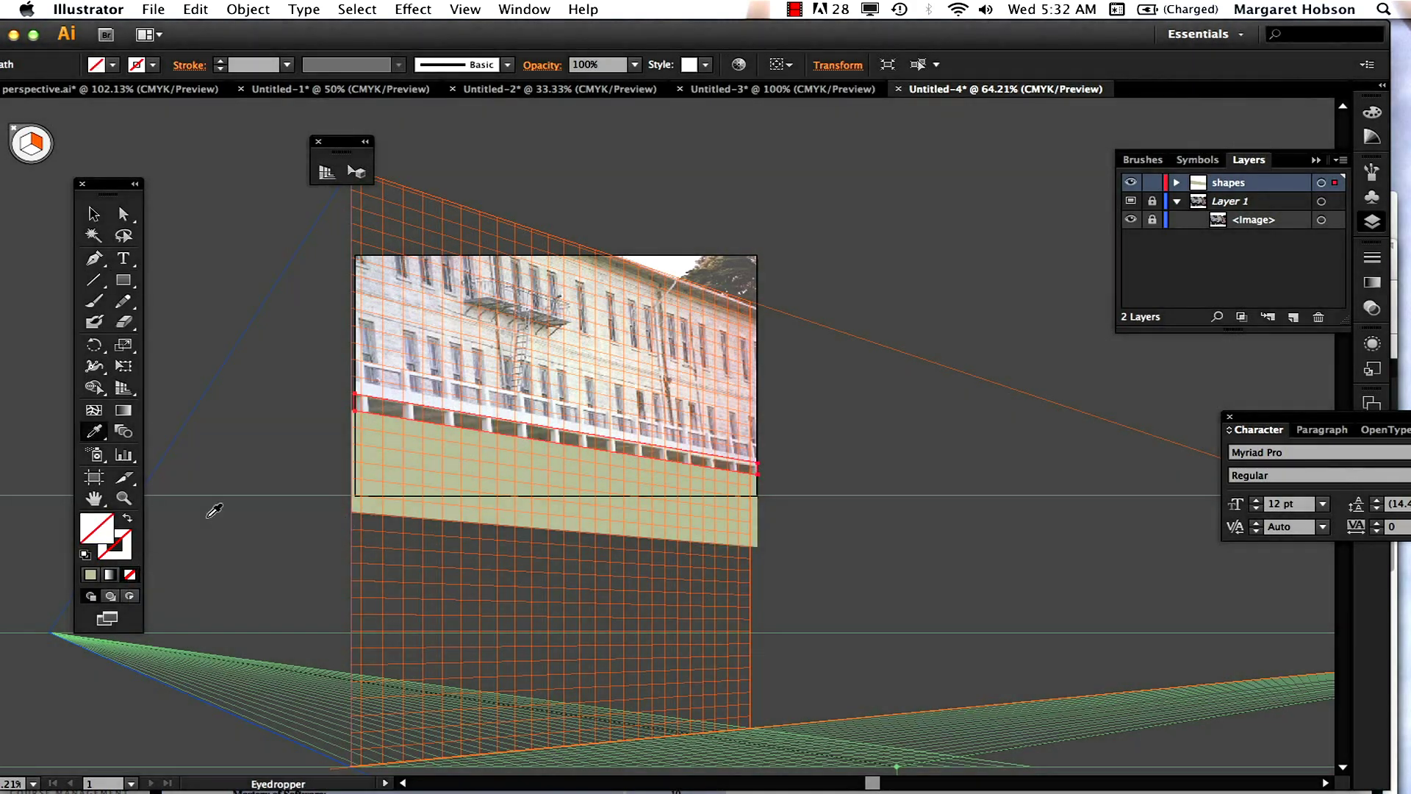
{"action": "left_click", "coordinate": [475, 414]}
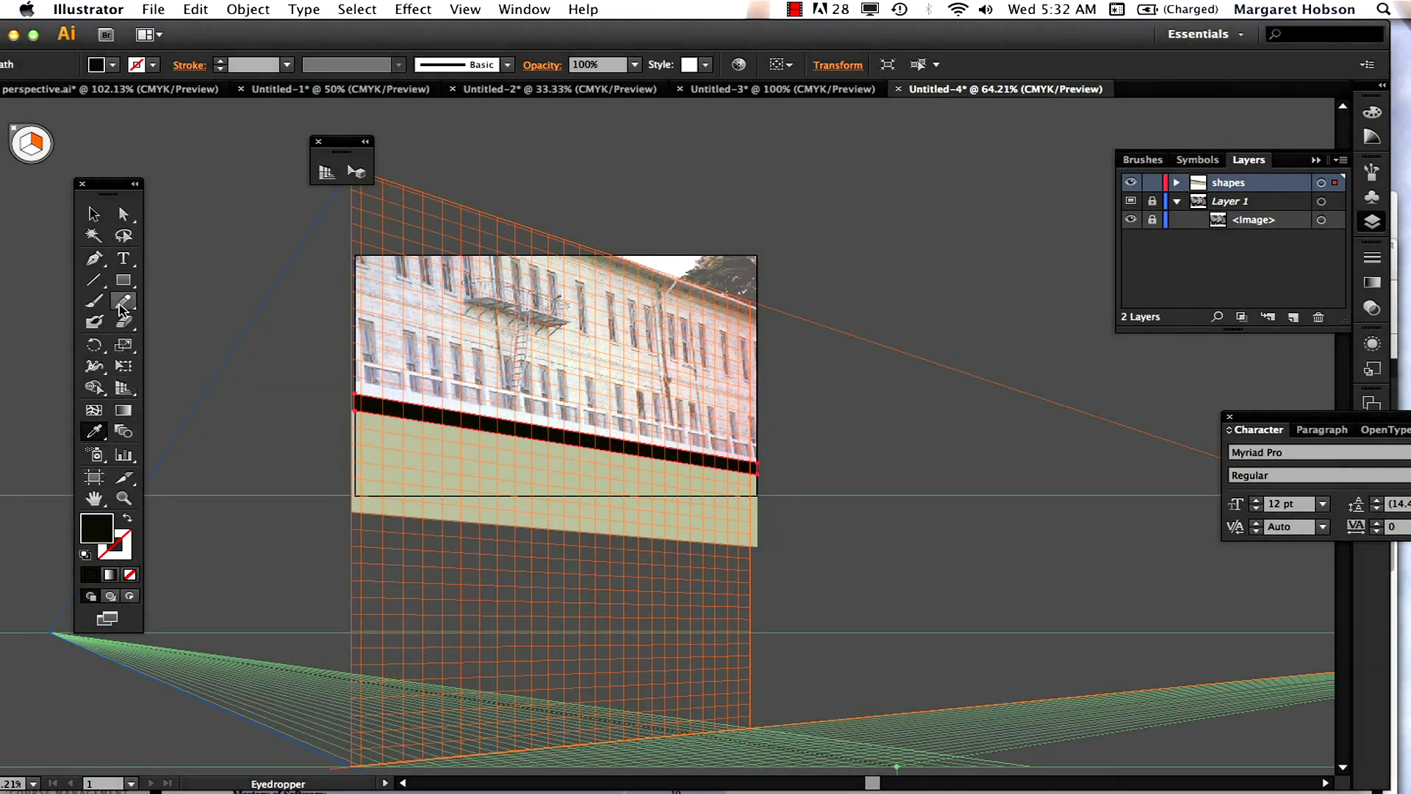
Draw another thin full-width band along the balcony edge above the black one and fill it with light blue-grey sampled from the photo.
{"action": "left_click_drag", "start_coordinate": [123, 280], "coordinate": [181, 282]}
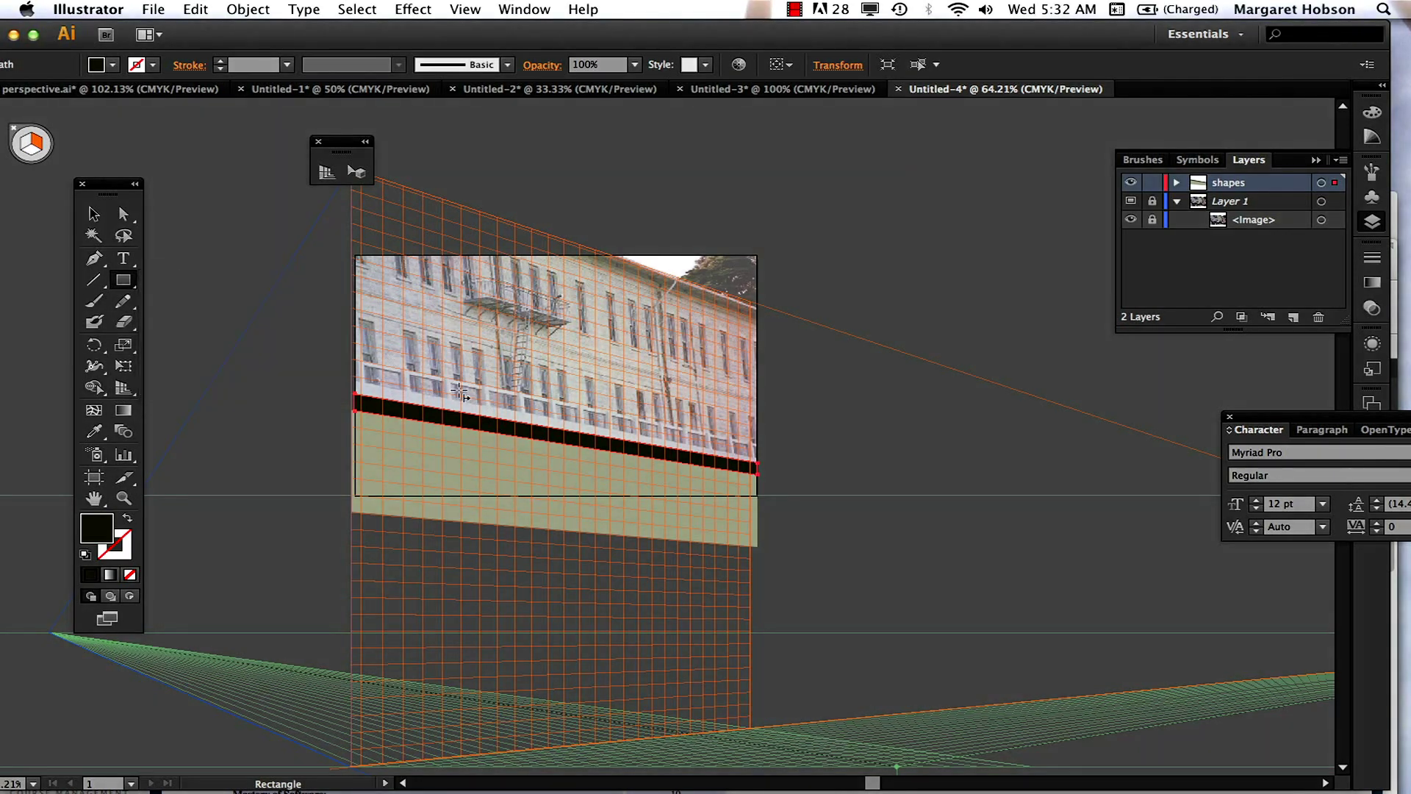
{"action": "right_click", "coordinate": [355, 380]}
{"action": "key", "text": "Escape"}
{"action": "left_click_drag", "start_coordinate": [359, 383], "coordinate": [763, 467]}
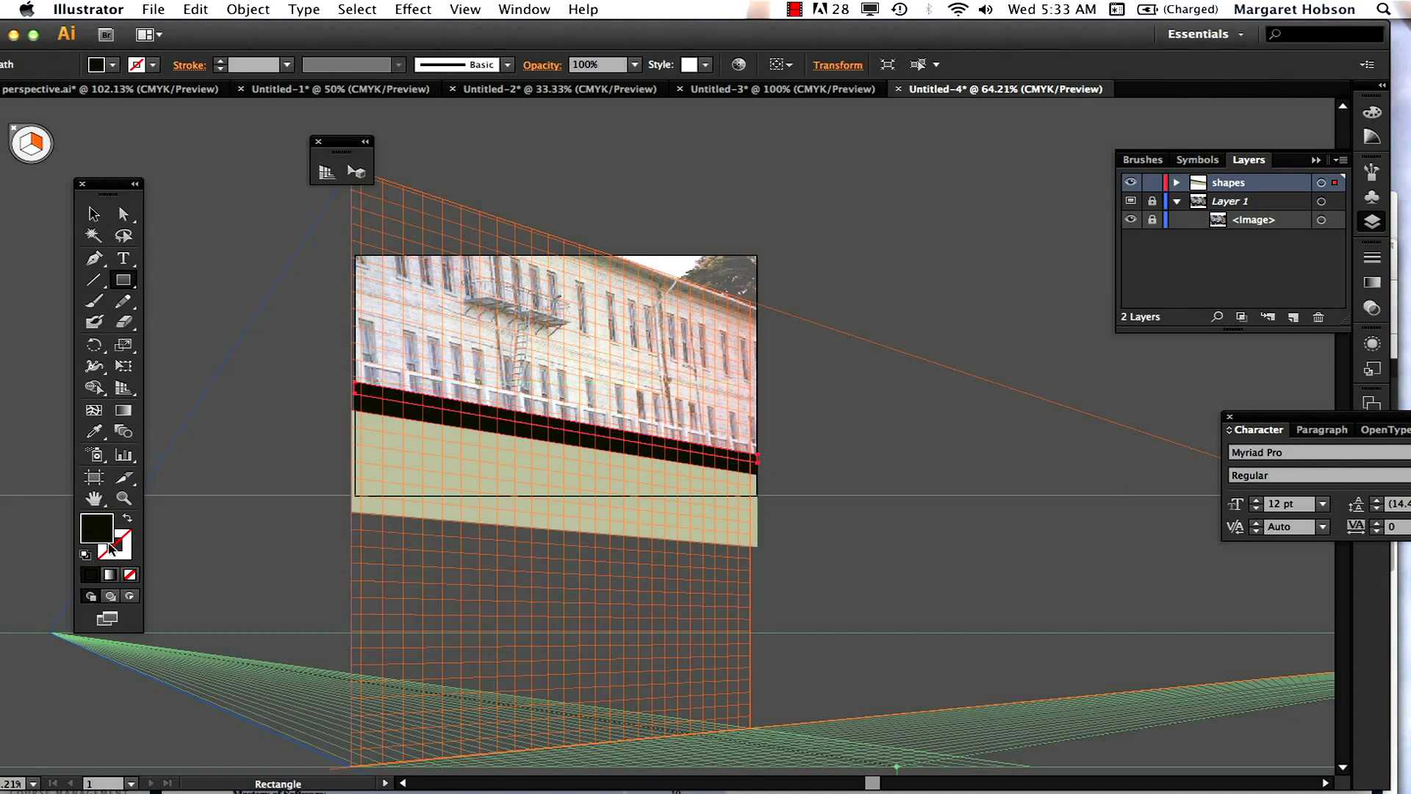
{"action": "left_click", "coordinate": [130, 575]}
{"action": "key", "text": "i"}
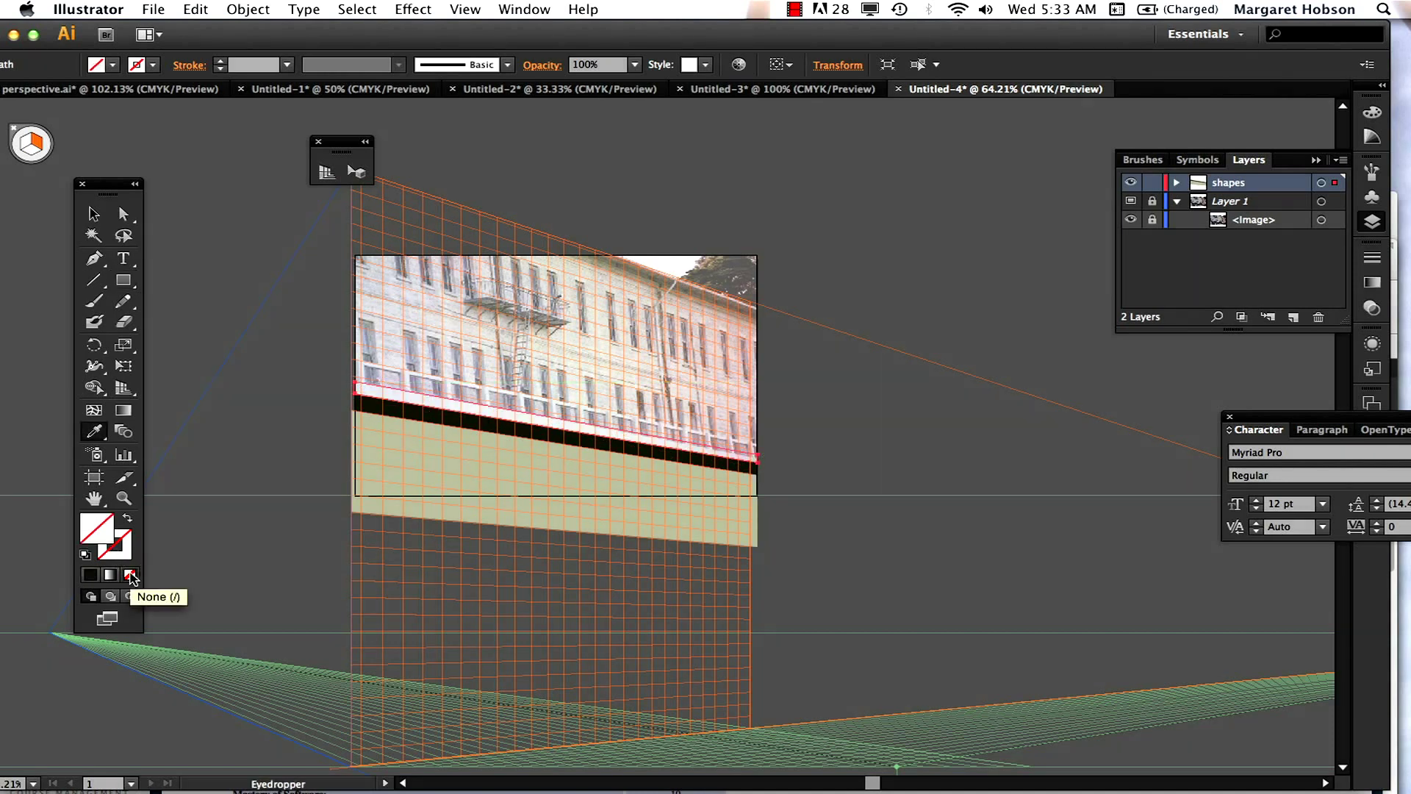
{"action": "left_click", "coordinate": [403, 392]}
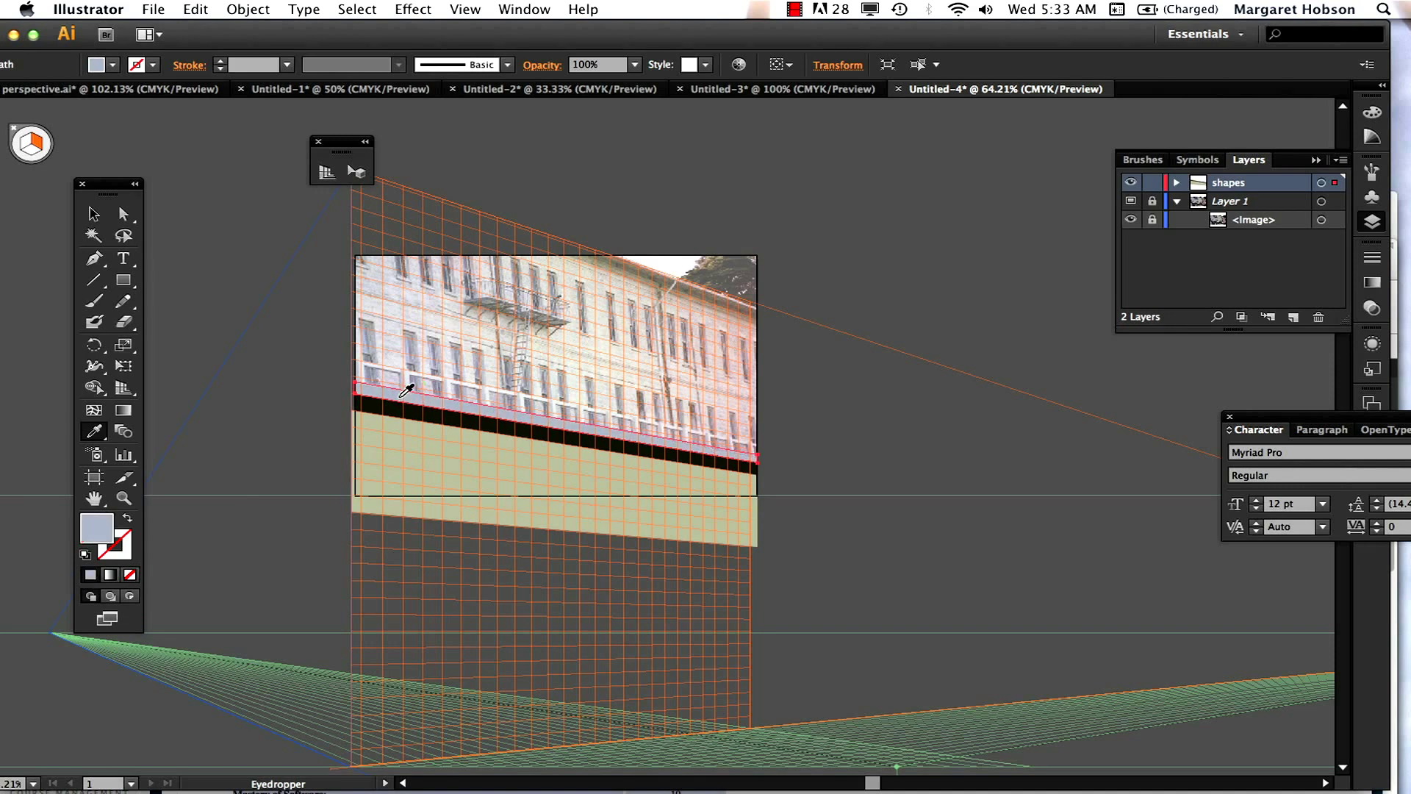
Clear the ground-floor rectangle's fill and recolour it with a muted mauve-brown sampled from the photo behind it.
{"action": "left_click", "coordinate": [93, 219]}
{"action": "left_click", "coordinate": [437, 433]}
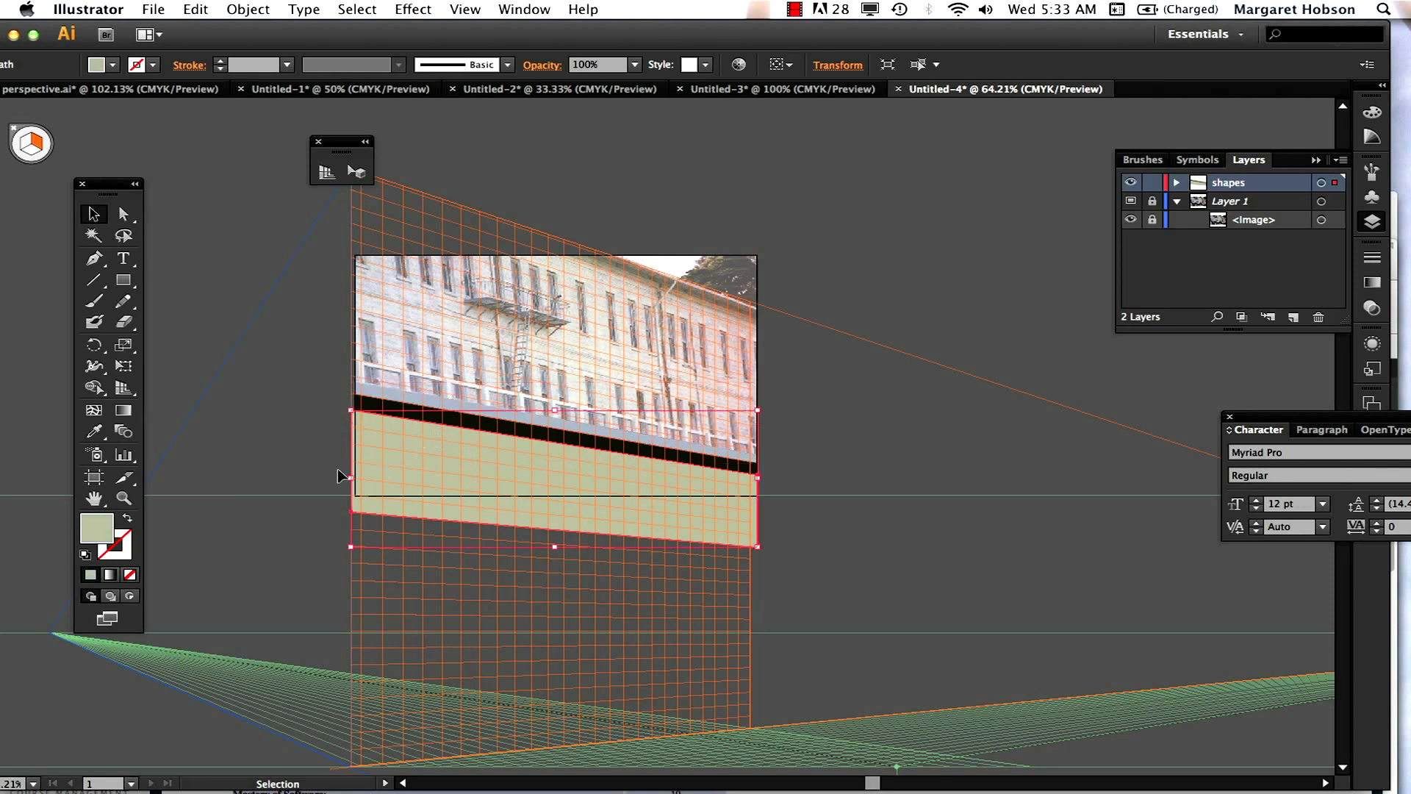
{"action": "left_click", "coordinate": [130, 574]}
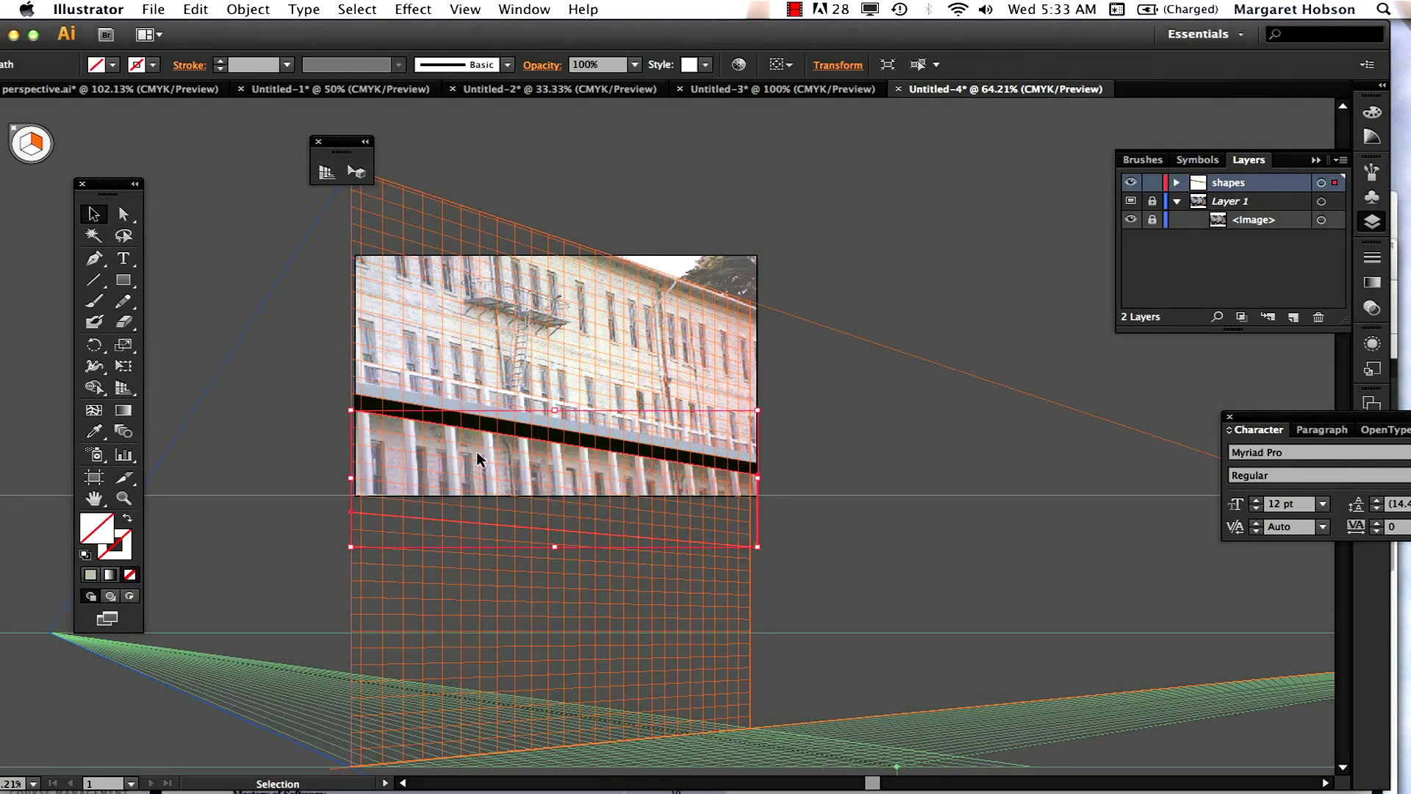
{"action": "key", "text": "i"}
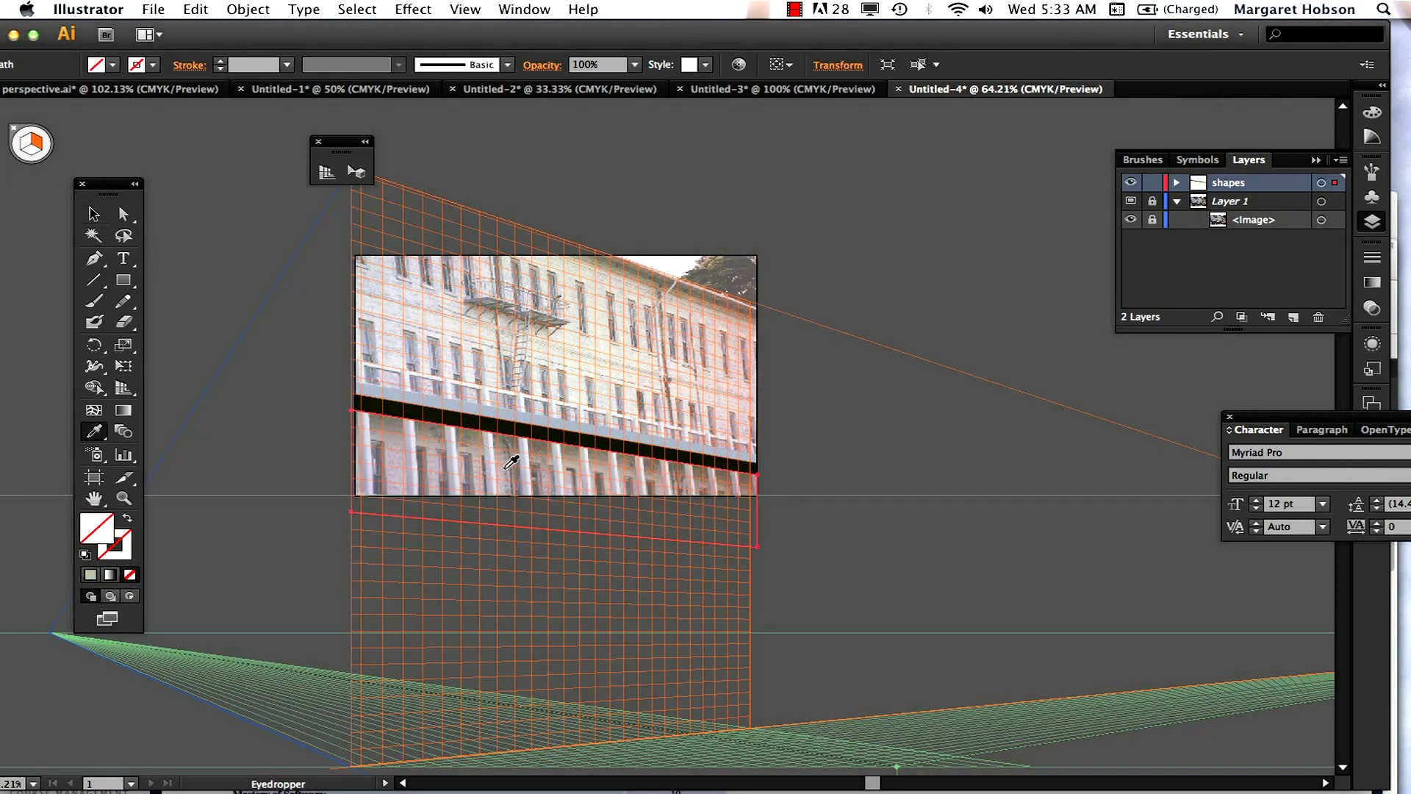
{"action": "left_click", "coordinate": [510, 462]}
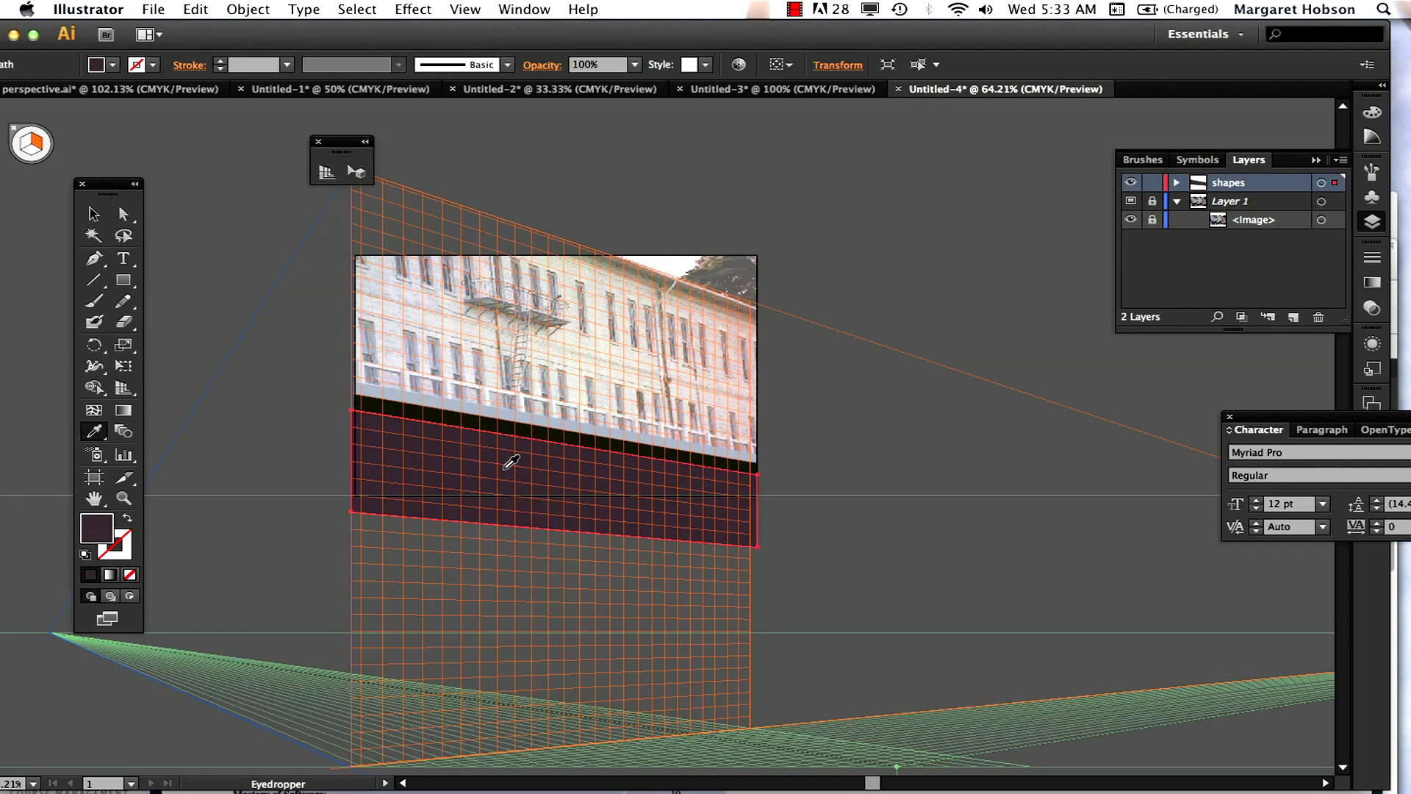
{"action": "key", "text": "super+z"}
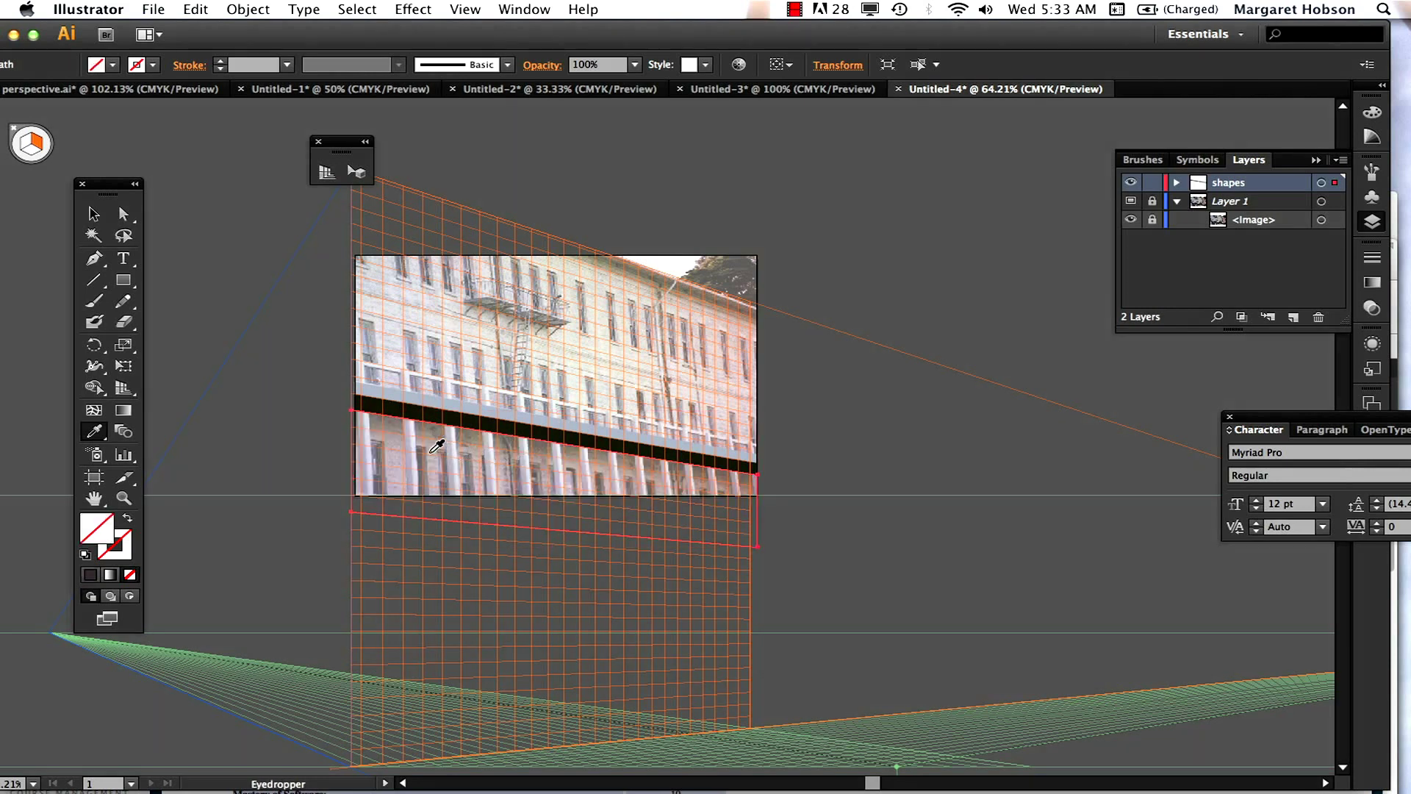
{"action": "key", "text": "super+shift+z"}
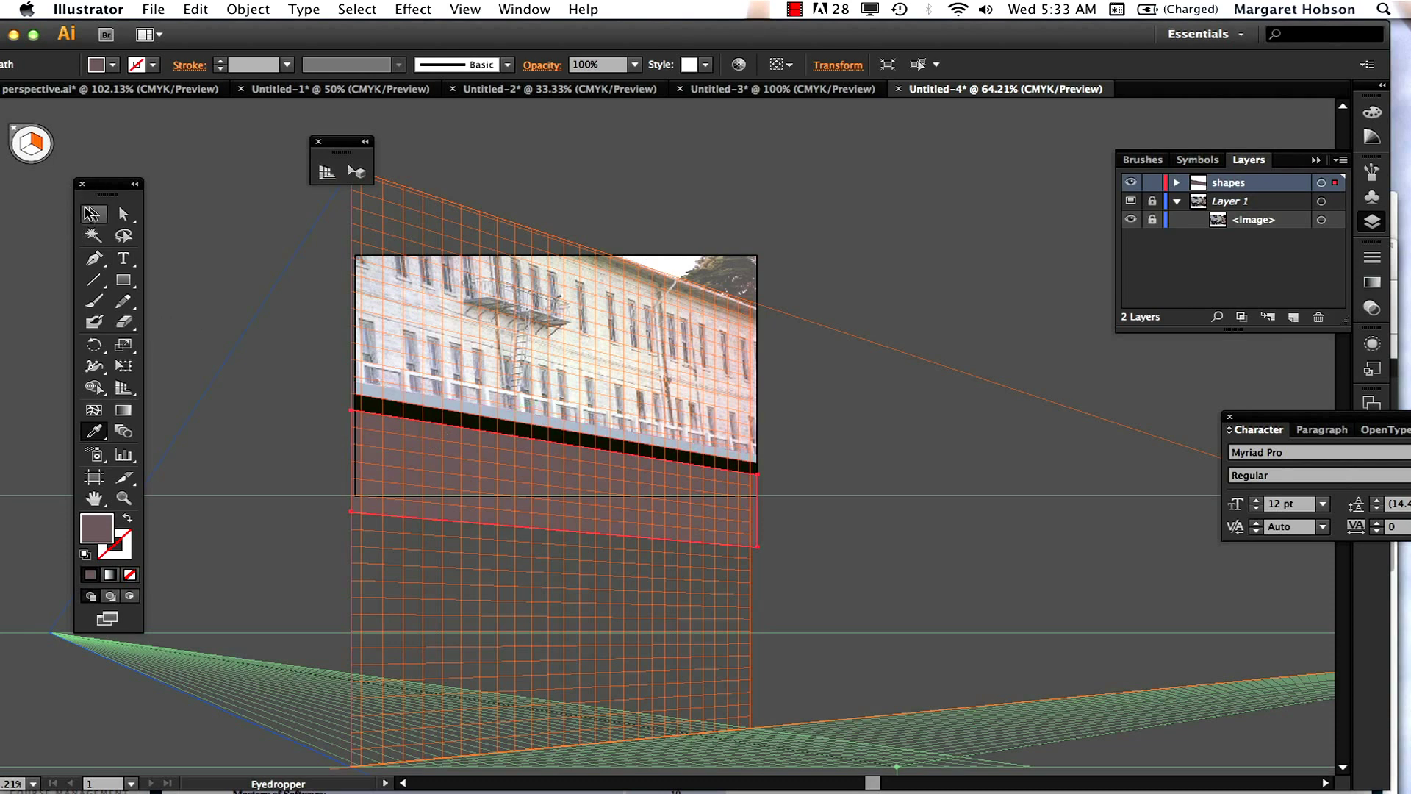
{"action": "left_click", "coordinate": [91, 215]}
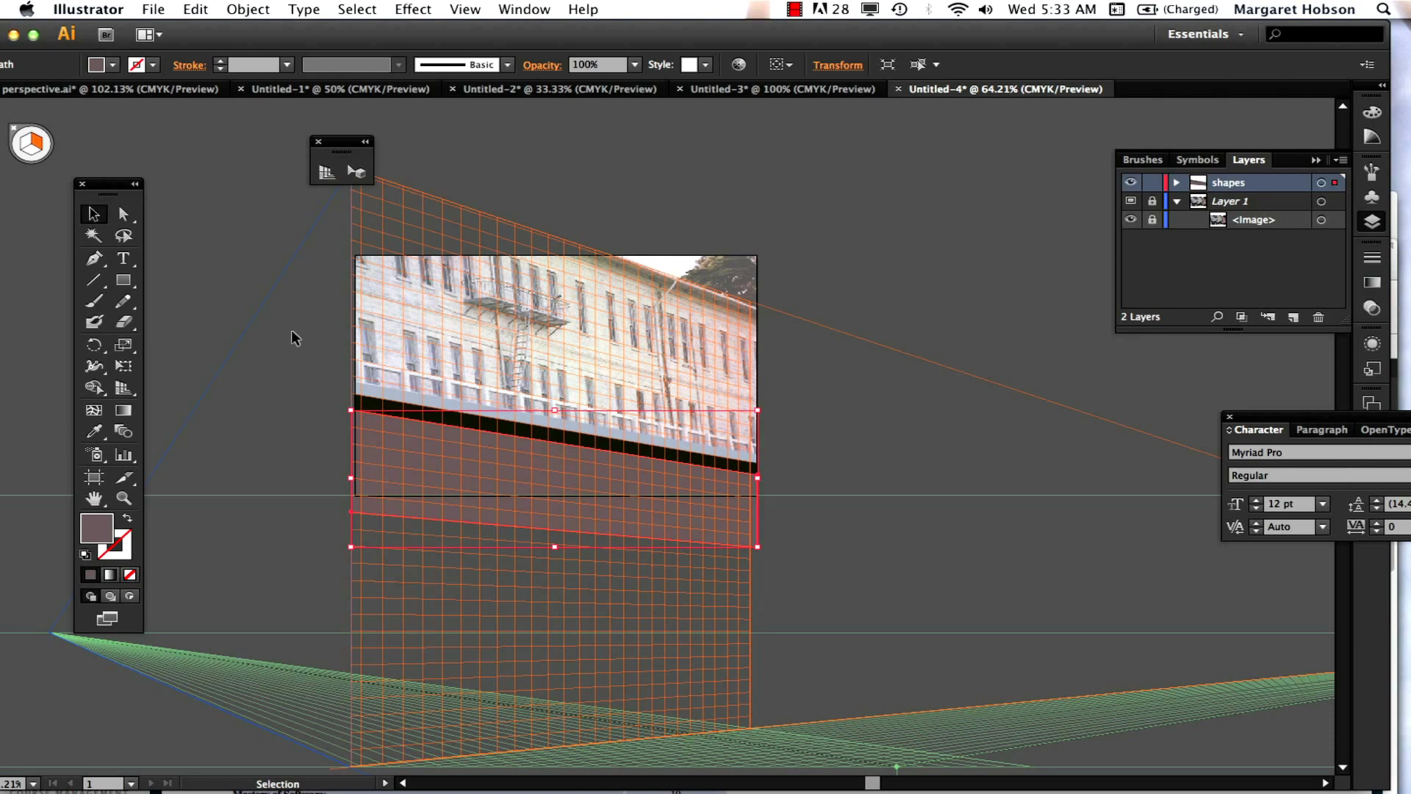
Draw a full-width perspective rectangle over the middle row of windows above the balcony edge and fill it with light grey sampled from the wall.
{"action": "left_click", "coordinate": [124, 280]}
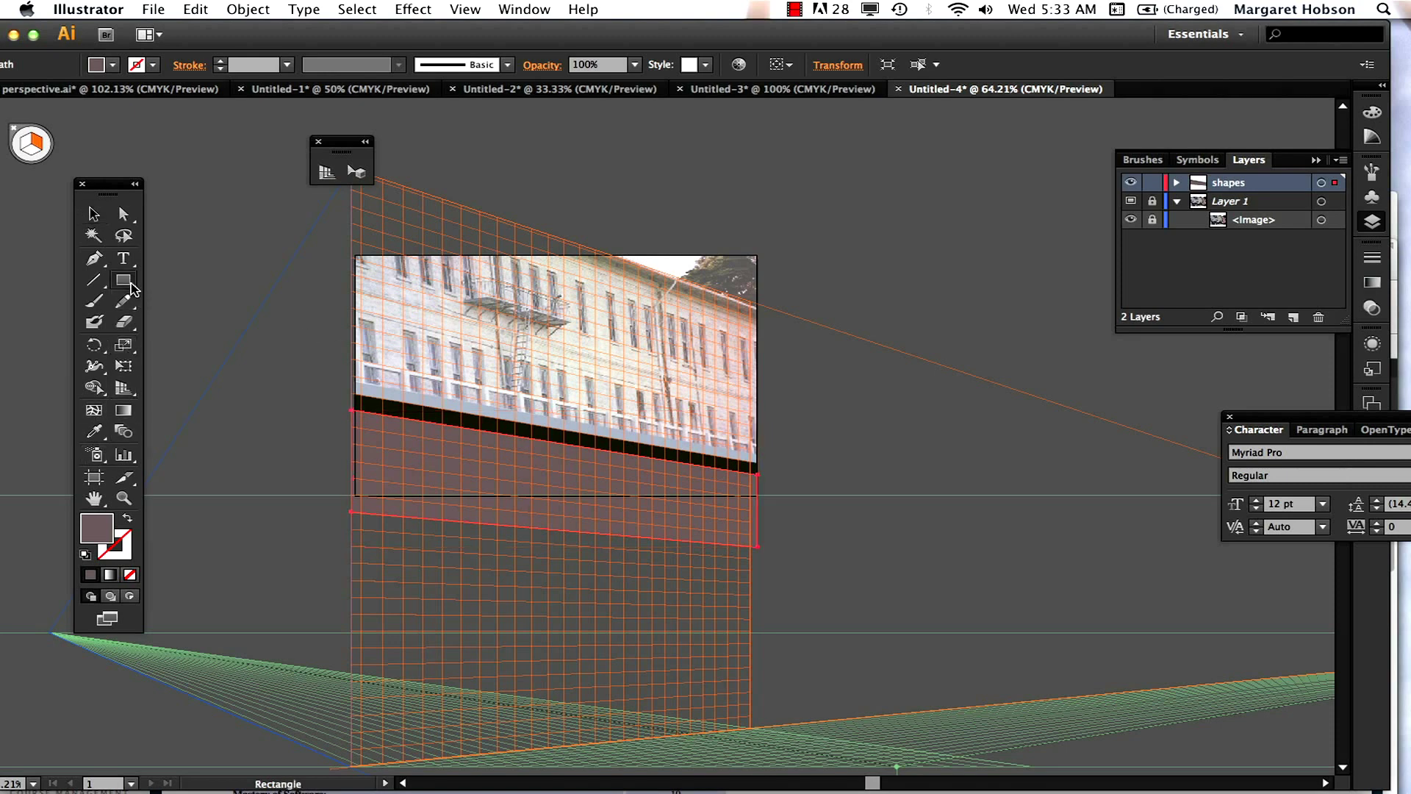
{"action": "left_click", "coordinate": [166, 283]}
{"action": "left_click_drag", "start_coordinate": [356, 311], "coordinate": [757, 455]}
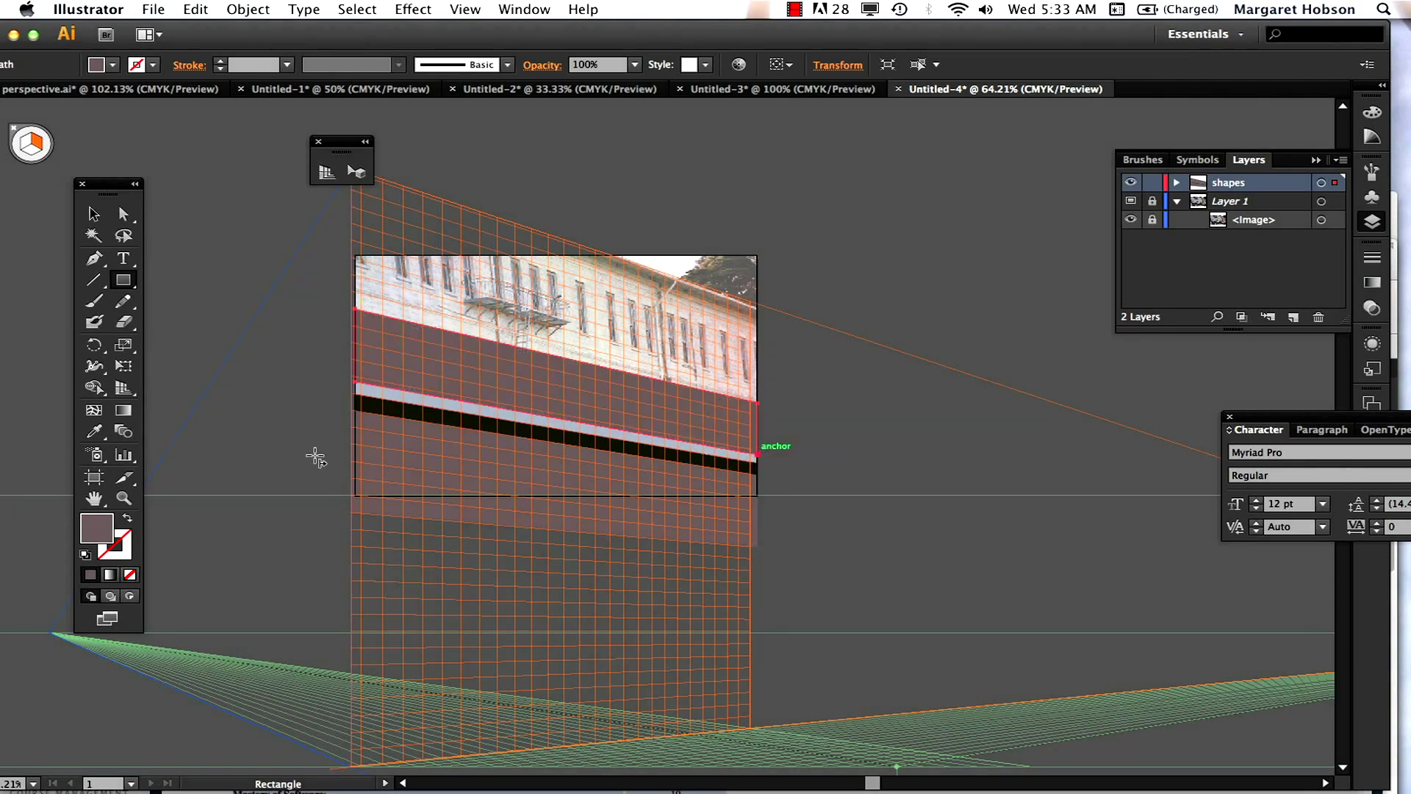
{"action": "left_click", "coordinate": [130, 576]}
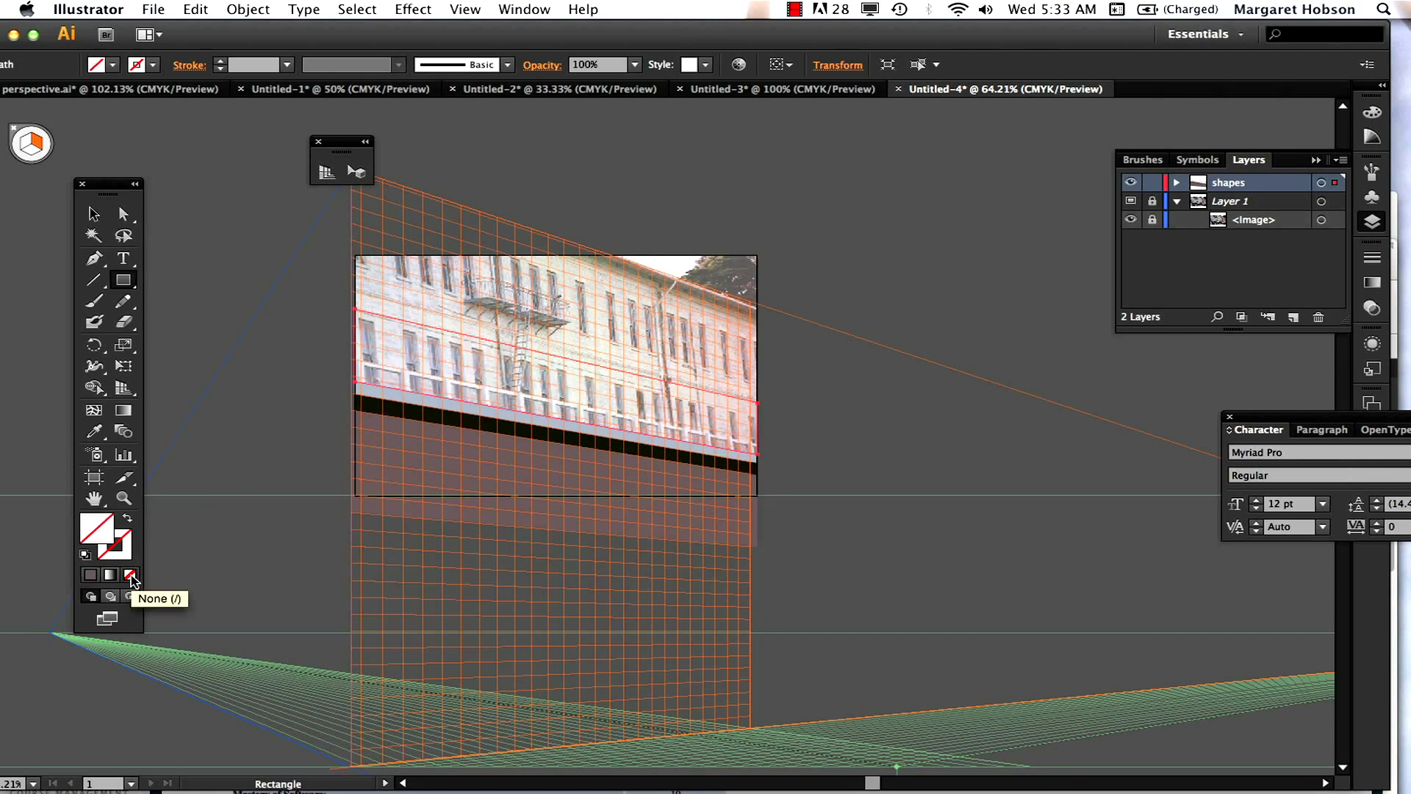
{"action": "key", "text": "i"}
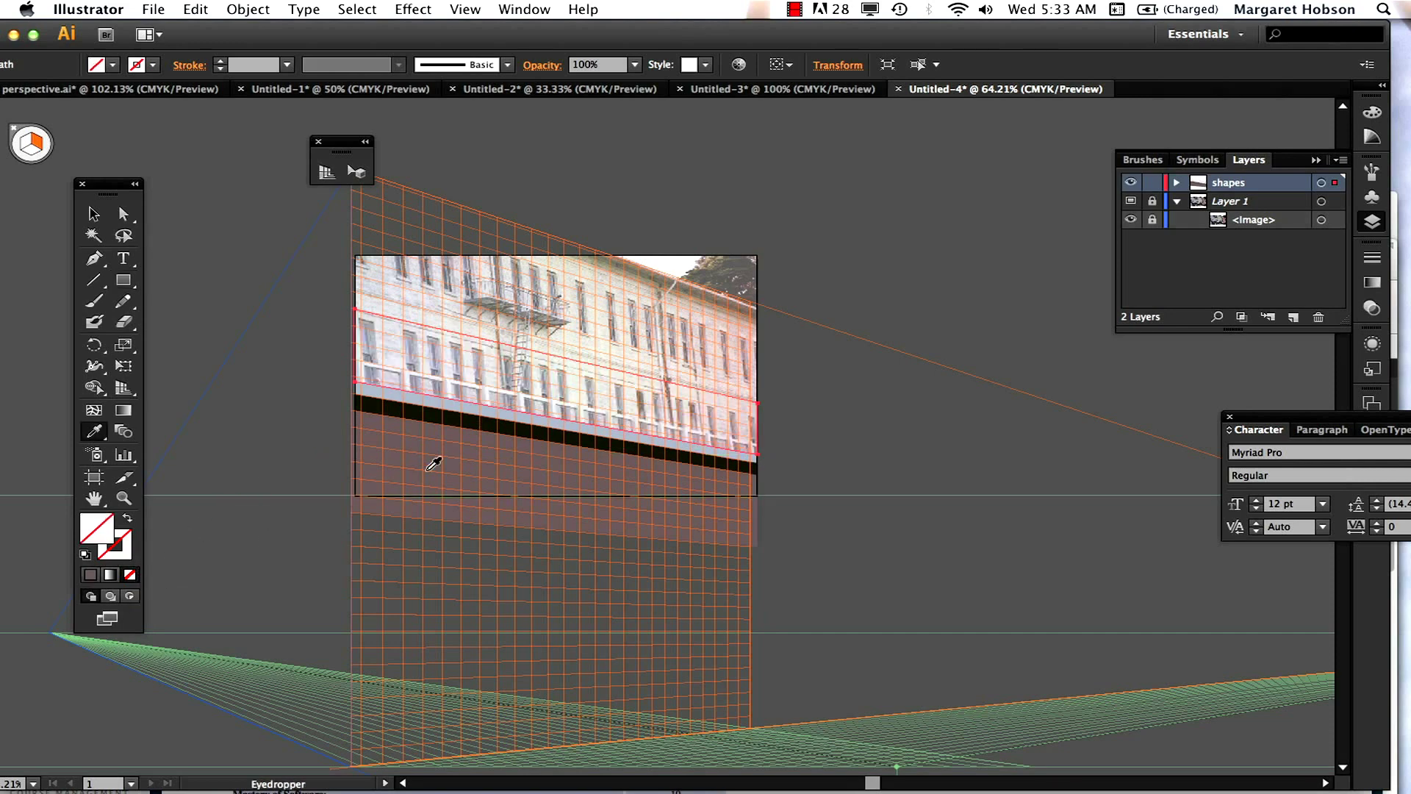
{"action": "left_click", "coordinate": [454, 337]}
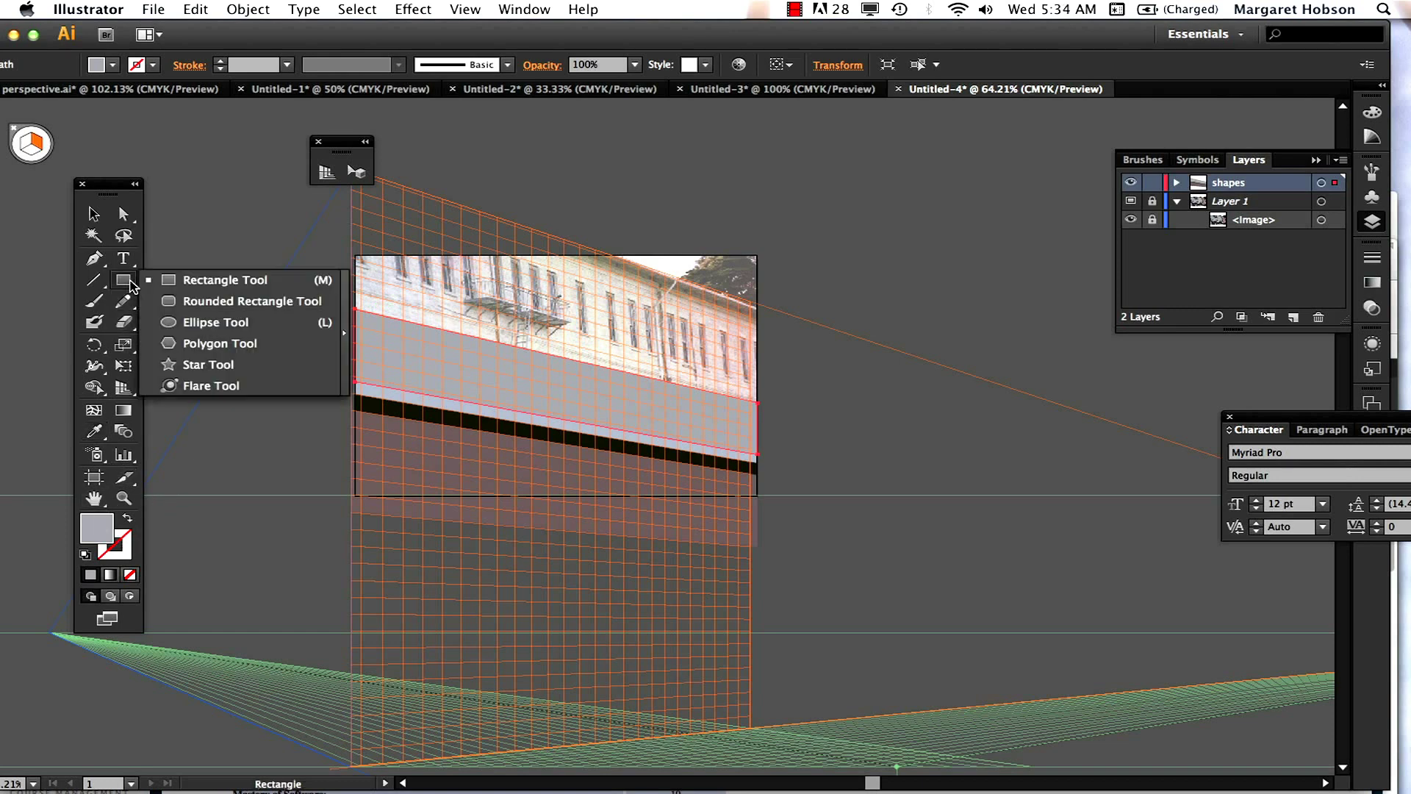
Draw a full-width perspective rectangle directly above the middle grey wall band, fill it with light grey sampled from the photo's wall, and deselect it.
{"action": "left_click", "coordinate": [185, 280]}
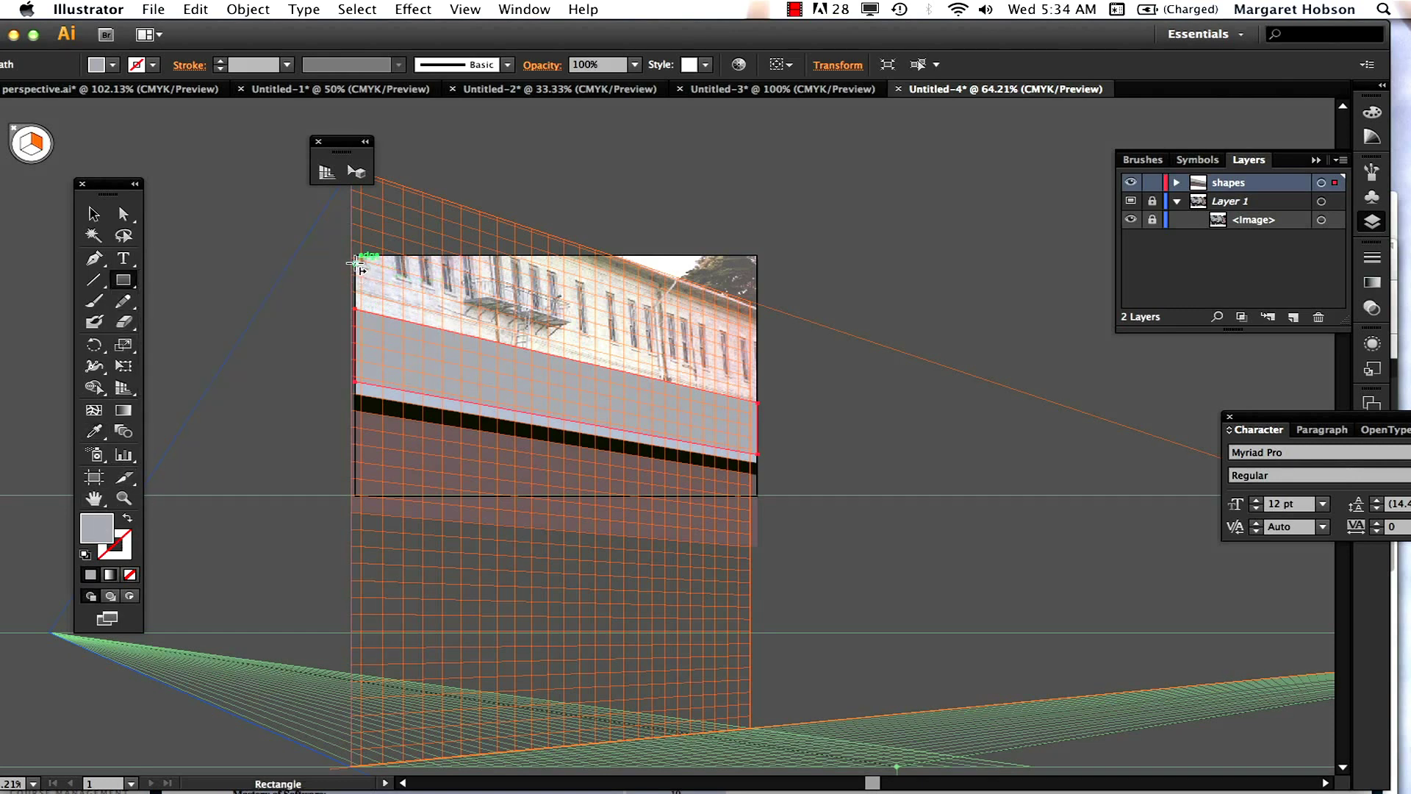
{"action": "left_click_drag", "start_coordinate": [358, 269], "coordinate": [757, 401]}
{"action": "left_click", "coordinate": [130, 575]}
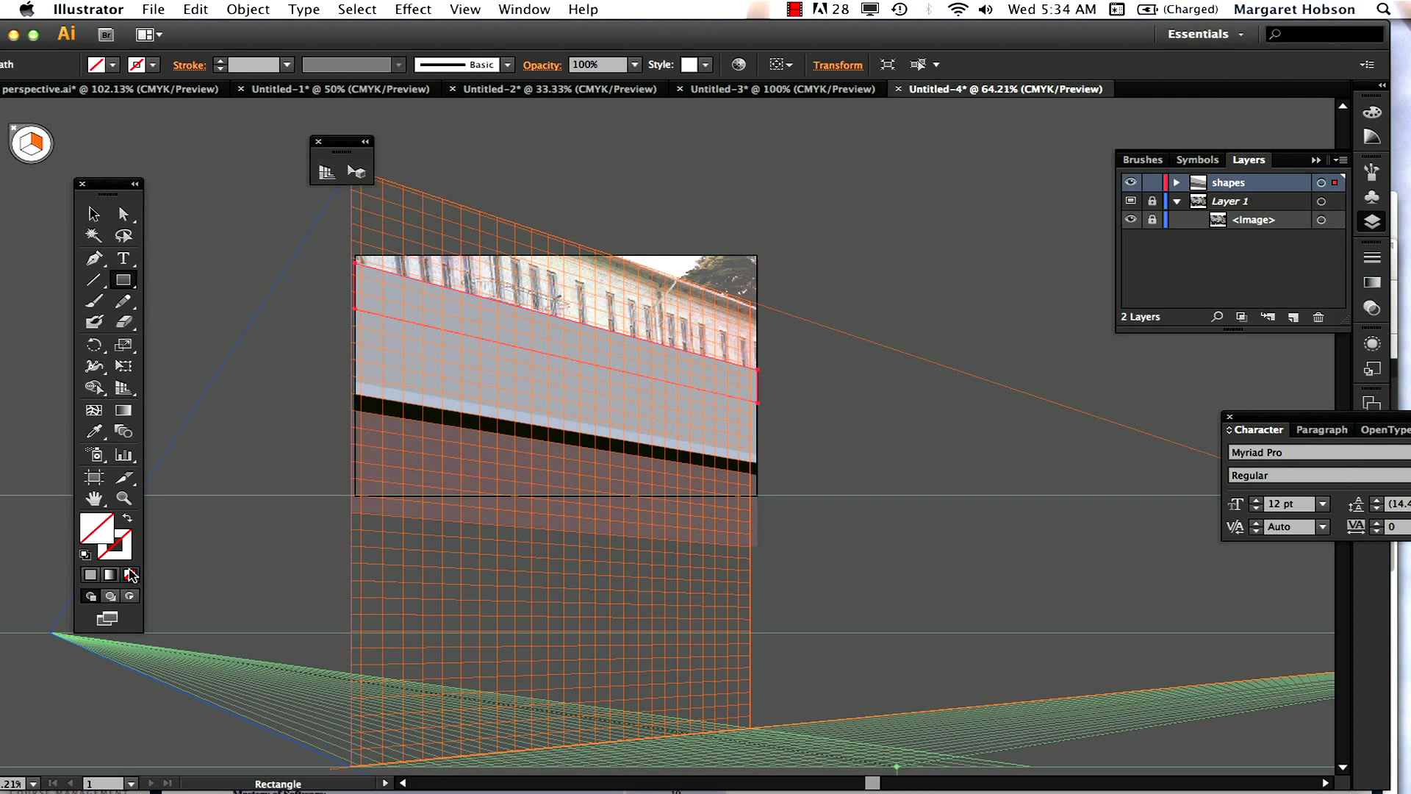
{"action": "key", "text": "i"}
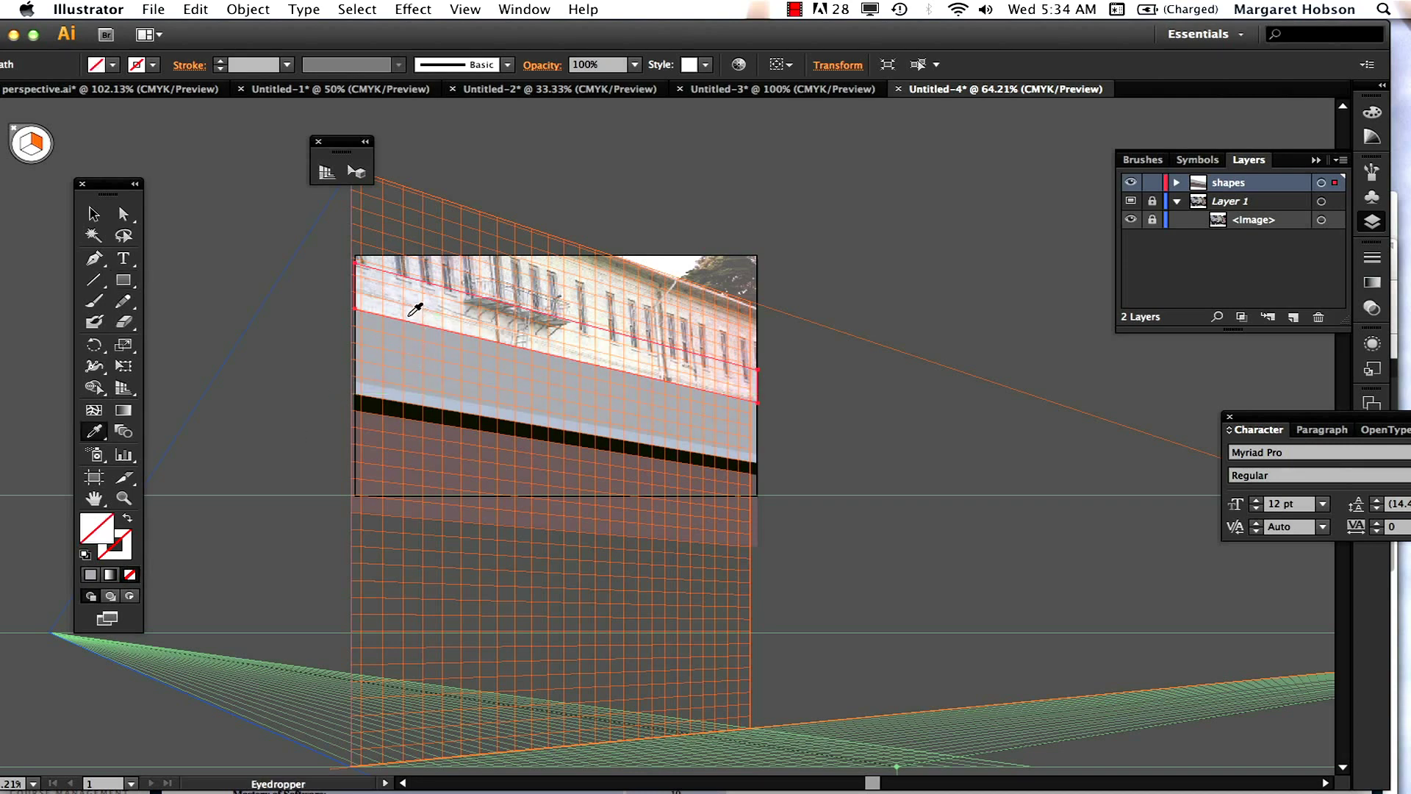
{"action": "left_click", "coordinate": [415, 308]}
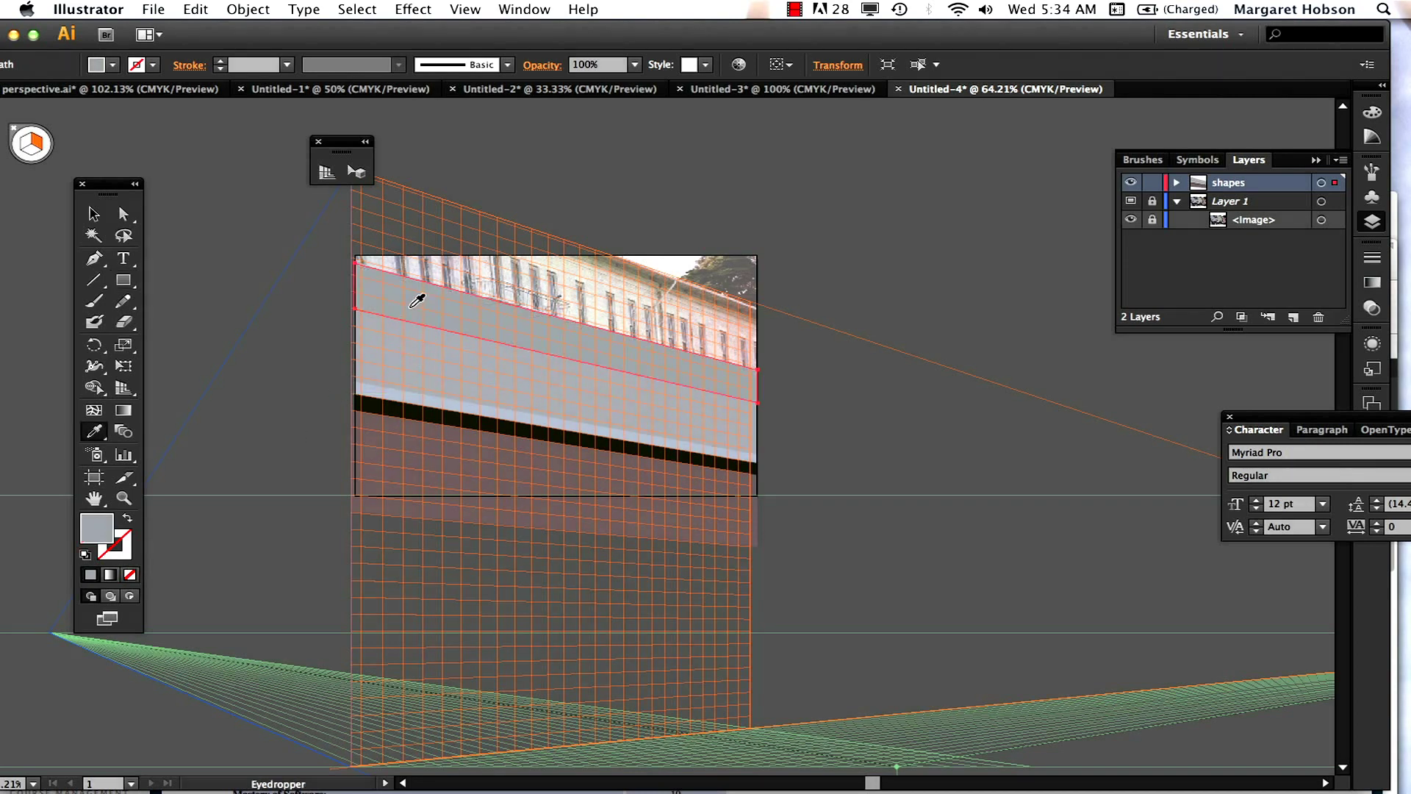
{"action": "left_click", "coordinate": [93, 214]}
{"action": "left_click", "coordinate": [214, 277]}
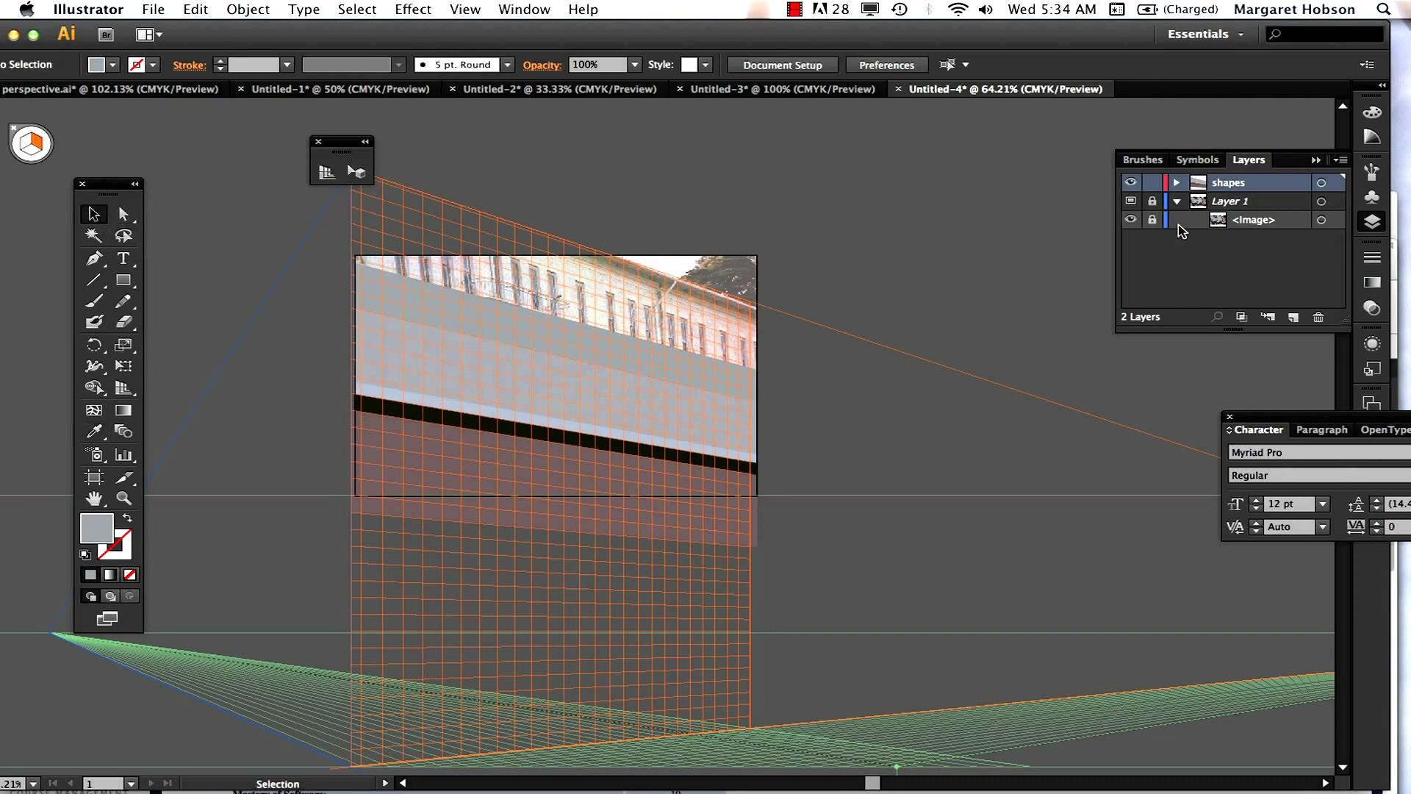
Hide the uppermost grey wall band in the shapes layer and draw a thin perspective rectangle along the fire-escape platform.
{"action": "left_click", "coordinate": [1176, 183]}
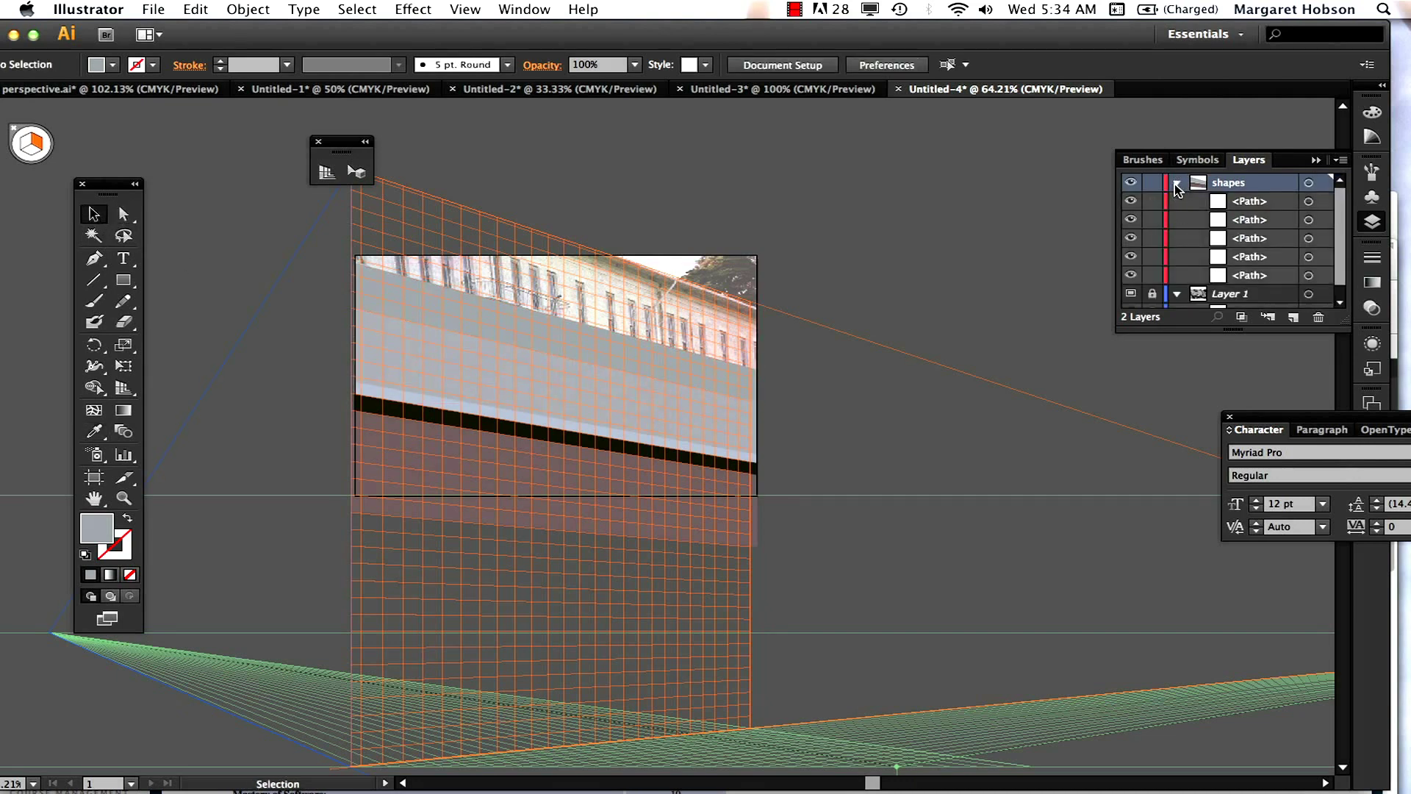
{"action": "left_click", "coordinate": [1130, 203]}
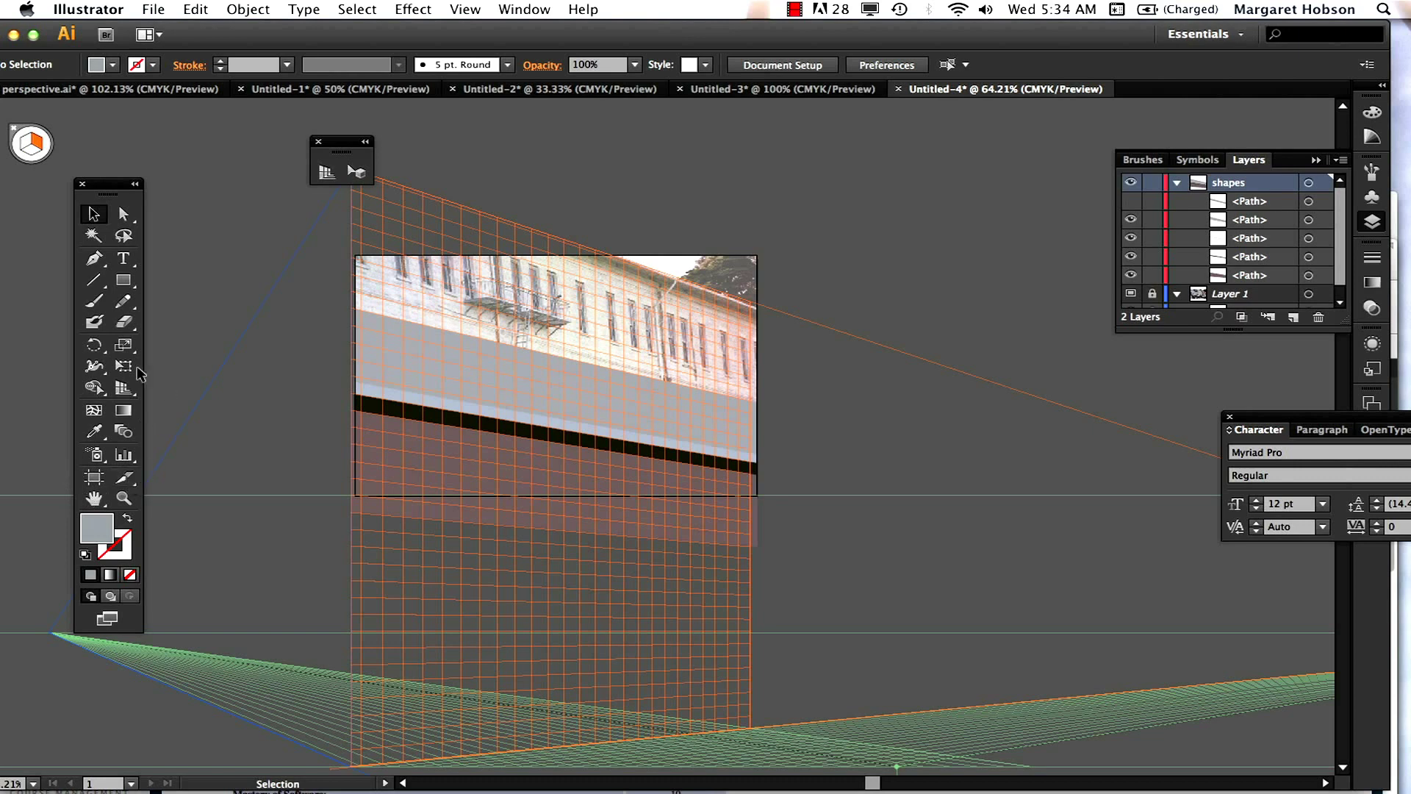
{"action": "left_click_drag", "start_coordinate": [130, 288], "coordinate": [169, 278]}
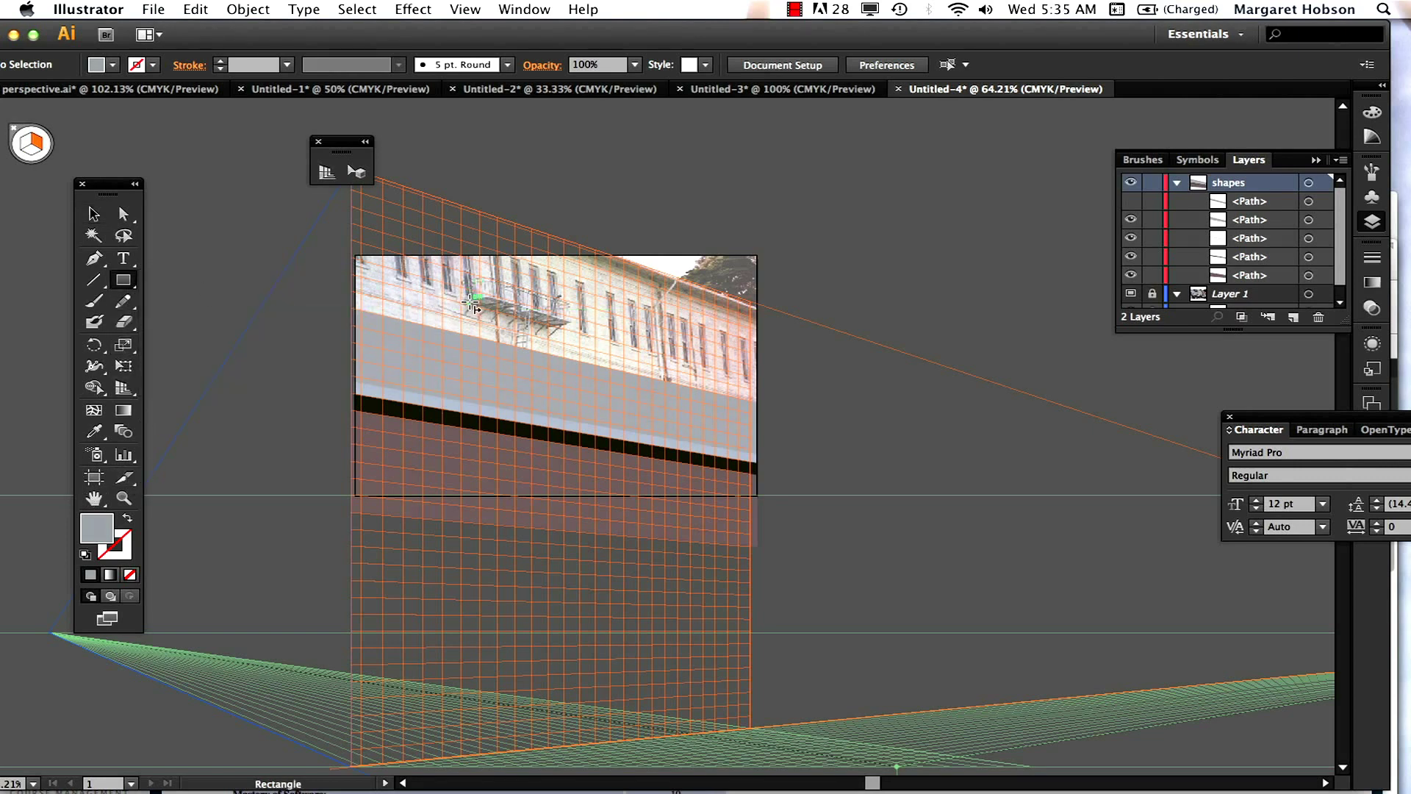
{"action": "left_click_drag", "start_coordinate": [463, 297], "coordinate": [568, 323]}
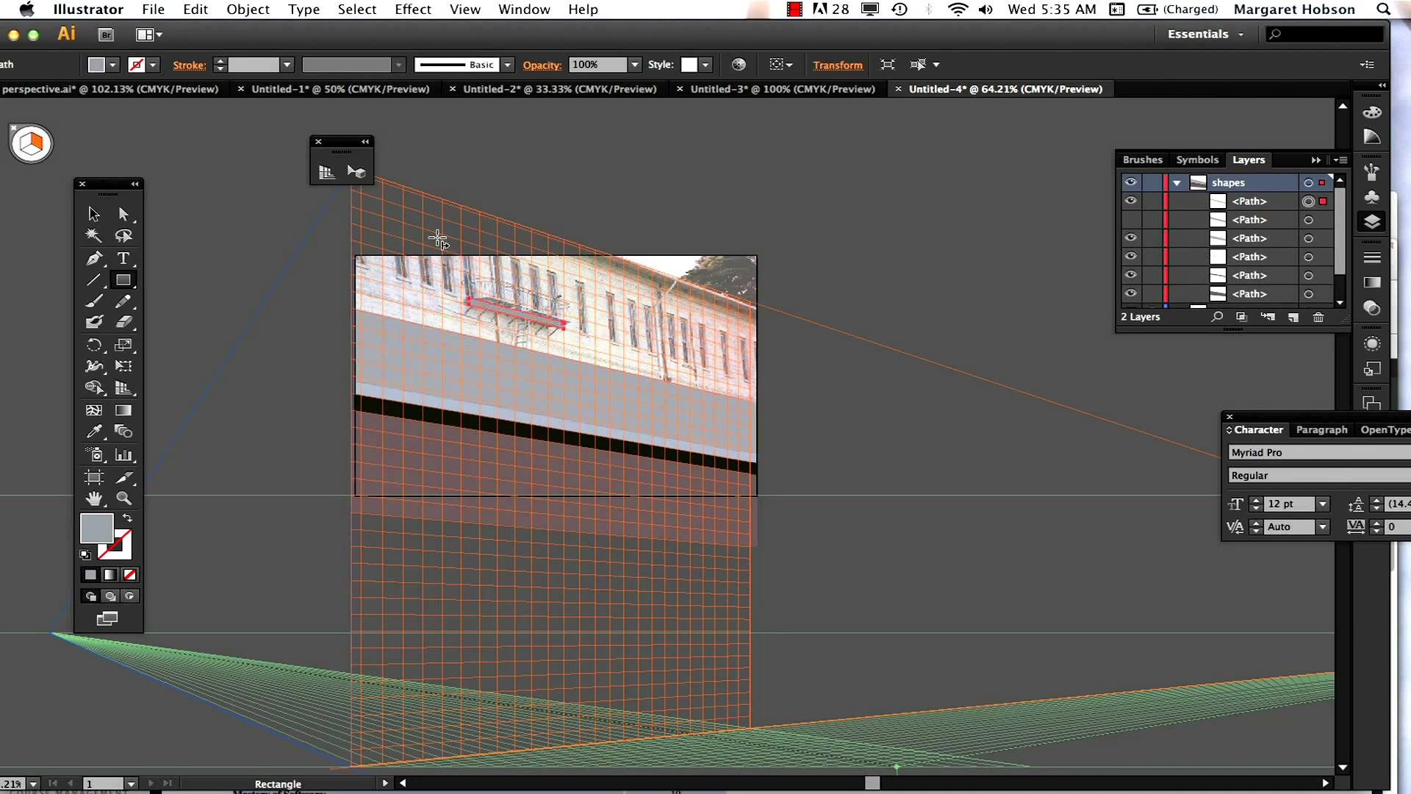
Clear the fire-escape rectangle's fill and give it a very dark brownish grey chosen in the Color Picker.
{"action": "left_click", "coordinate": [129, 576]}
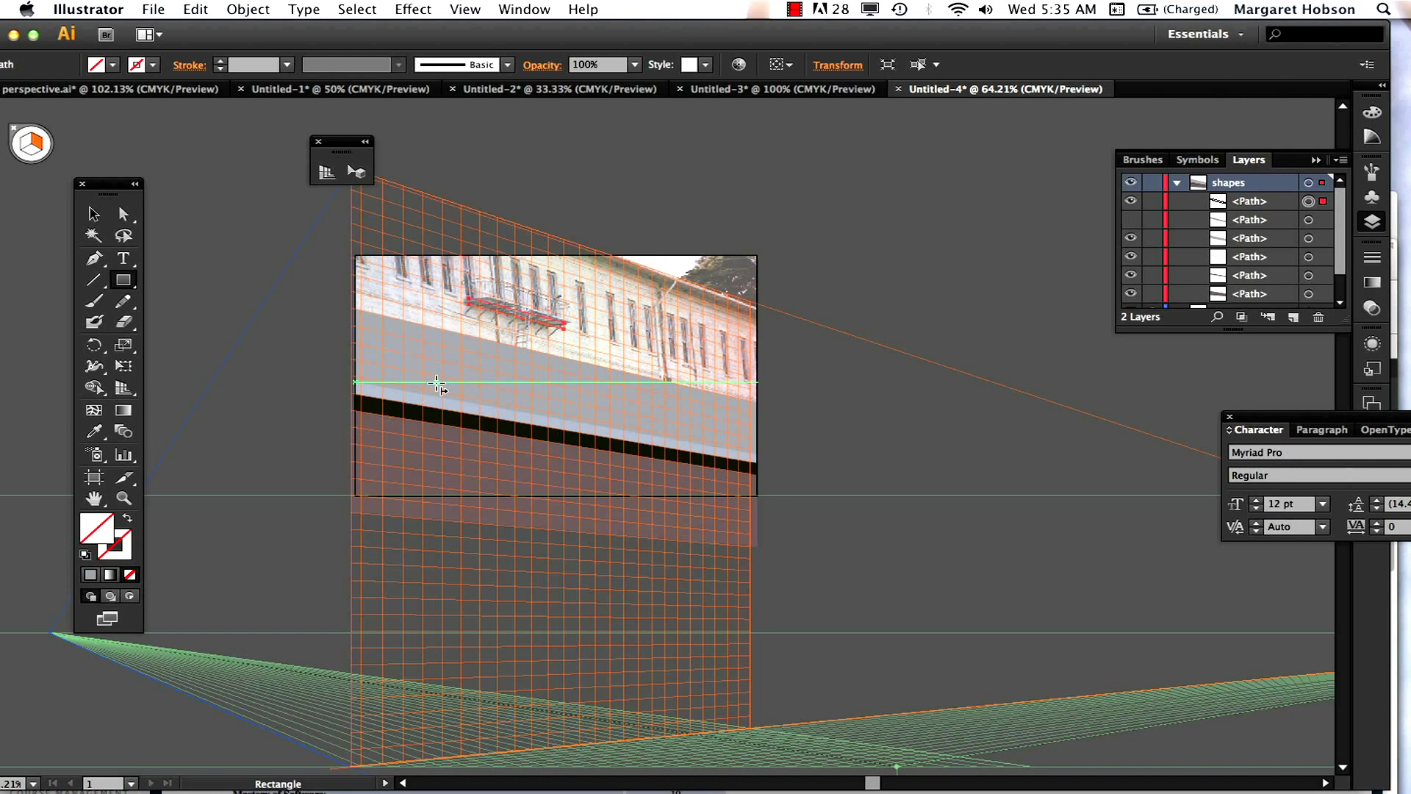
{"action": "key", "text": "i"}
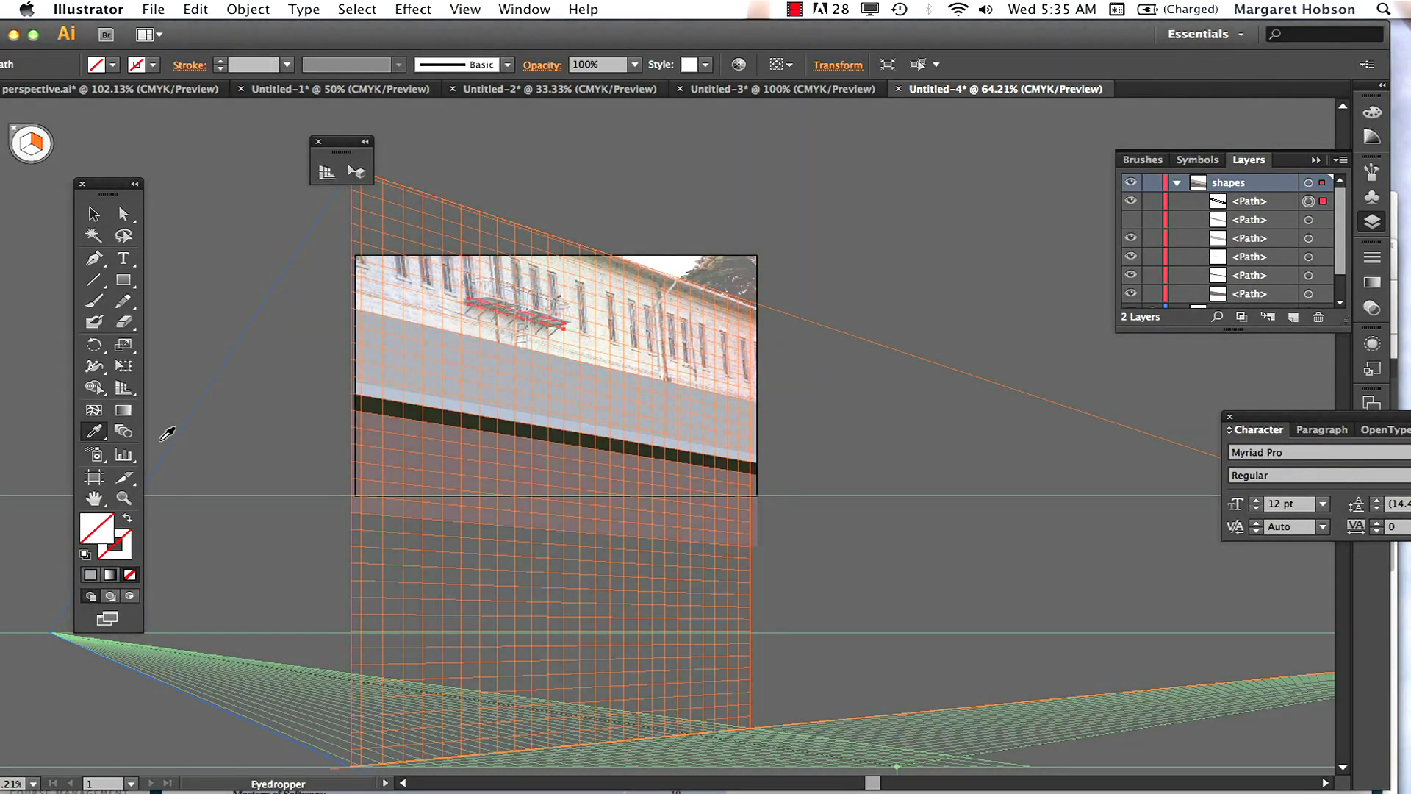
{"action": "double_click", "coordinate": [96, 537]}
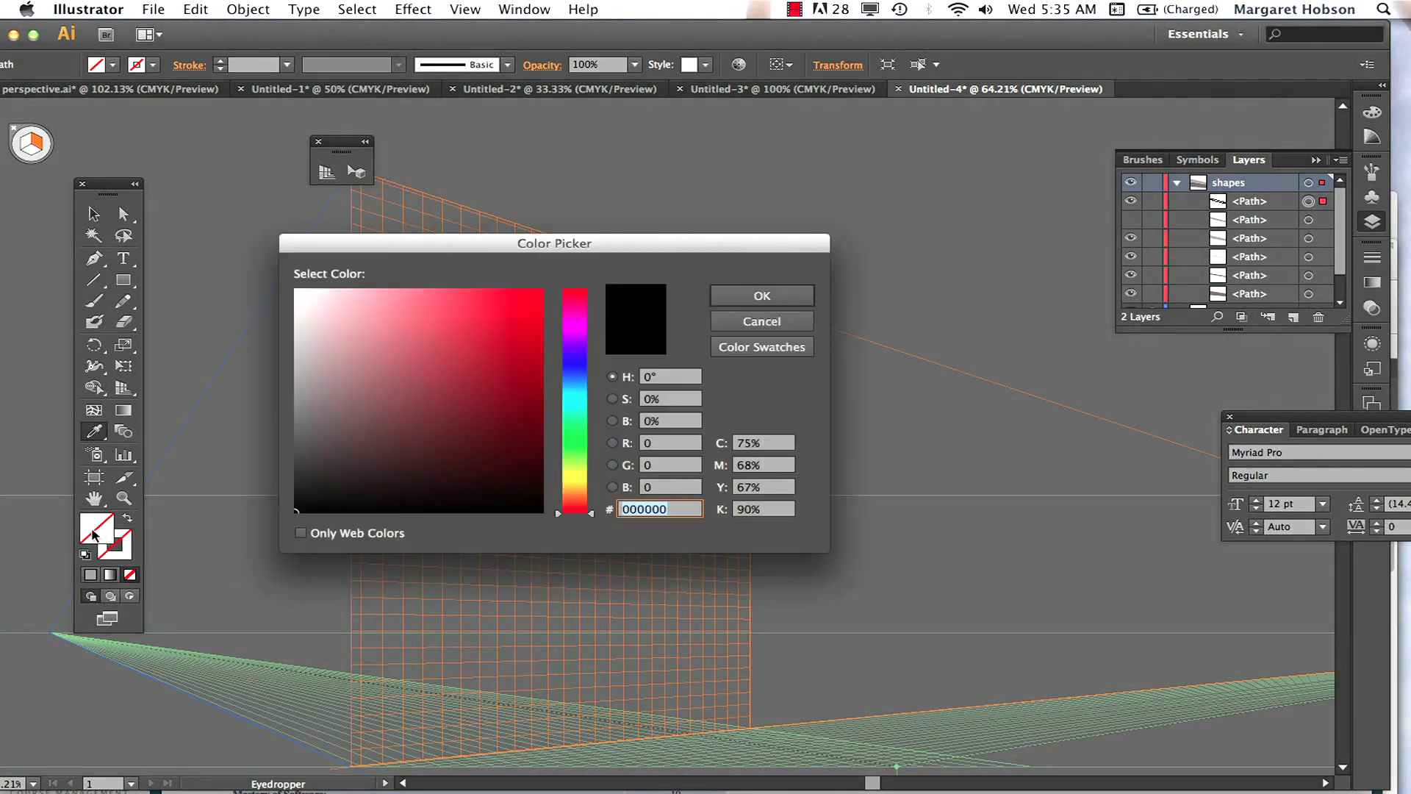
{"action": "left_click_drag", "start_coordinate": [367, 245], "coordinate": [871, 335]}
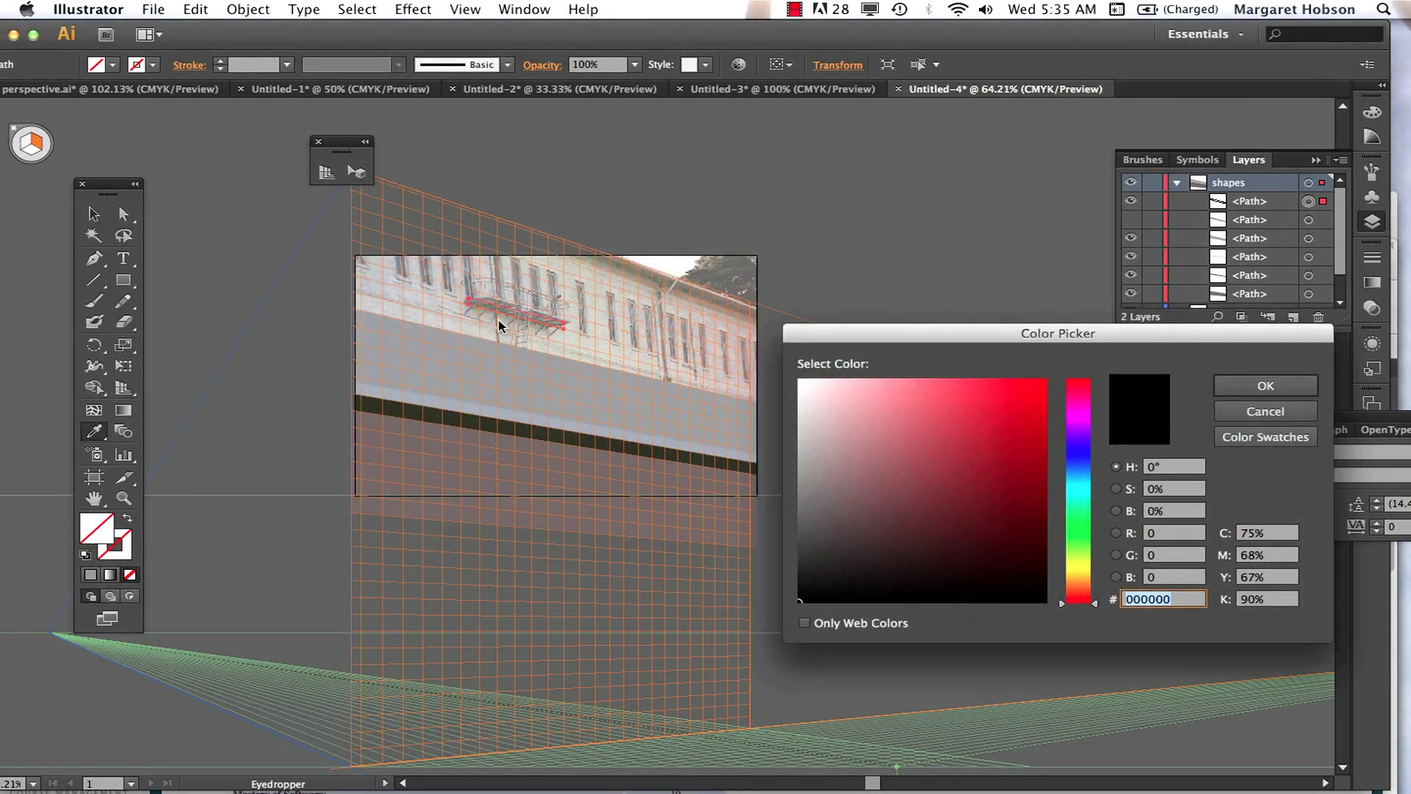
{"action": "left_click", "coordinate": [821, 538]}
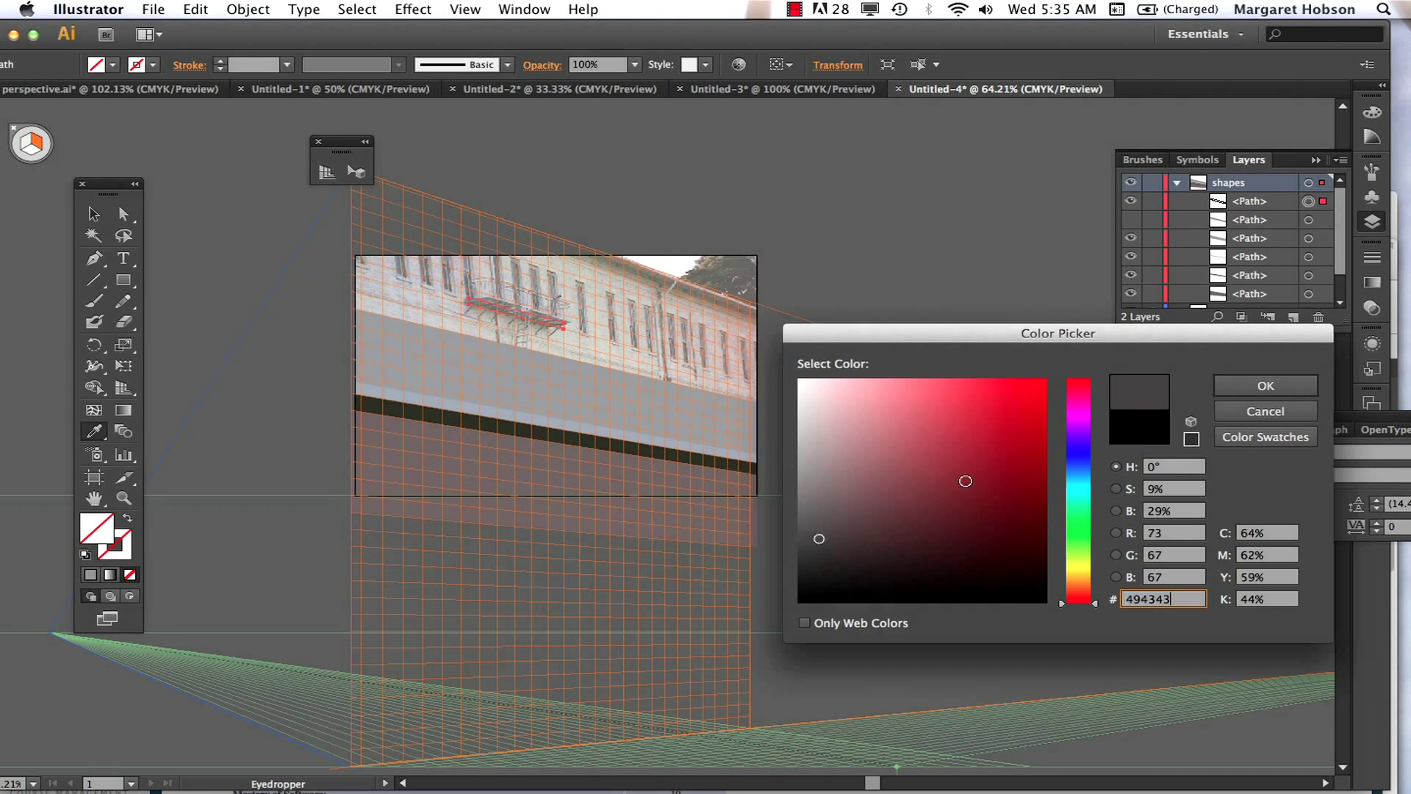
{"action": "left_click", "coordinate": [1264, 383]}
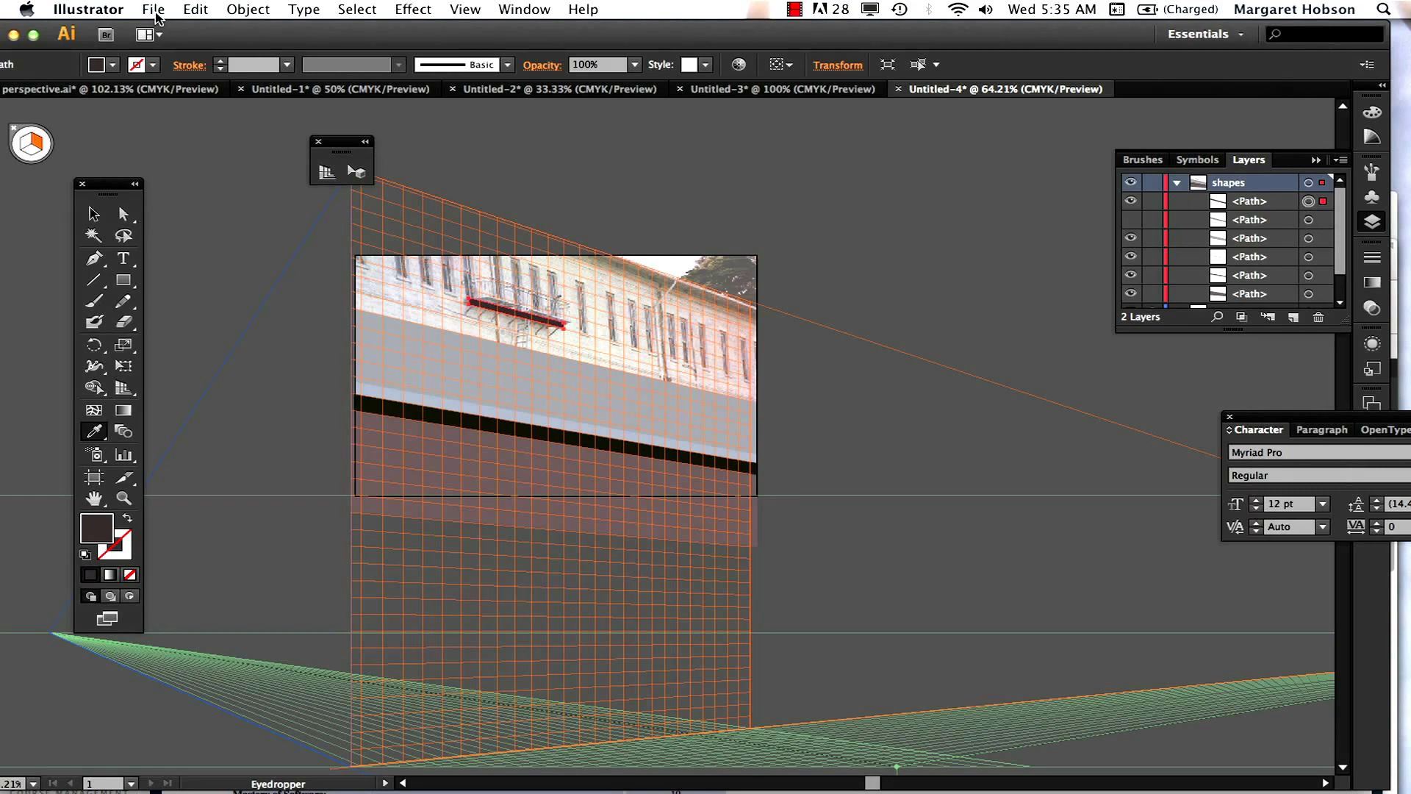
Switch to perspective.ai and compare its artwork with the photo beneath by hiding and restoring the top and Layer 1 layers.
{"action": "left_click_drag", "start_coordinate": [183, 37], "coordinate": [257, 37]}
{"action": "left_click", "coordinate": [151, 89]}
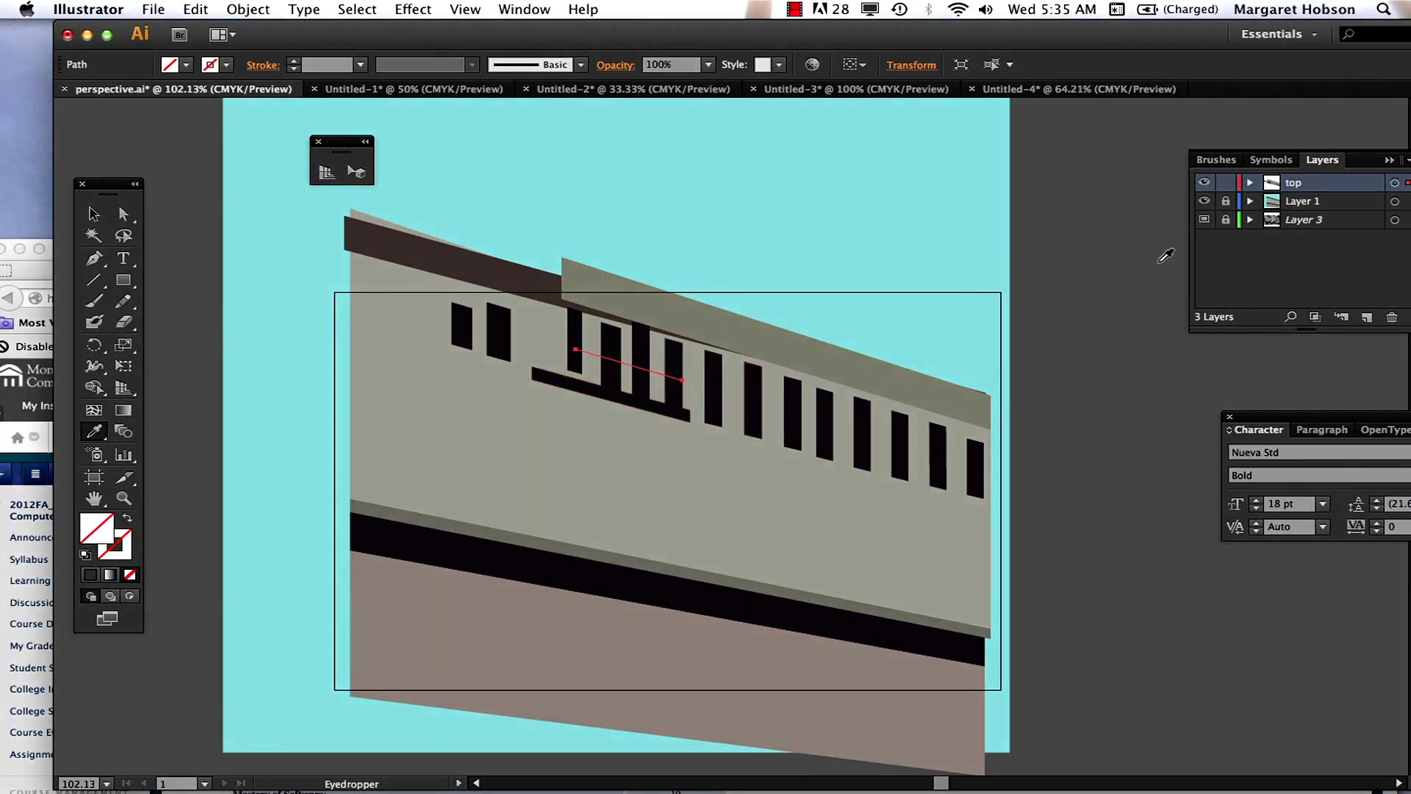
{"action": "left_click", "coordinate": [1204, 203]}
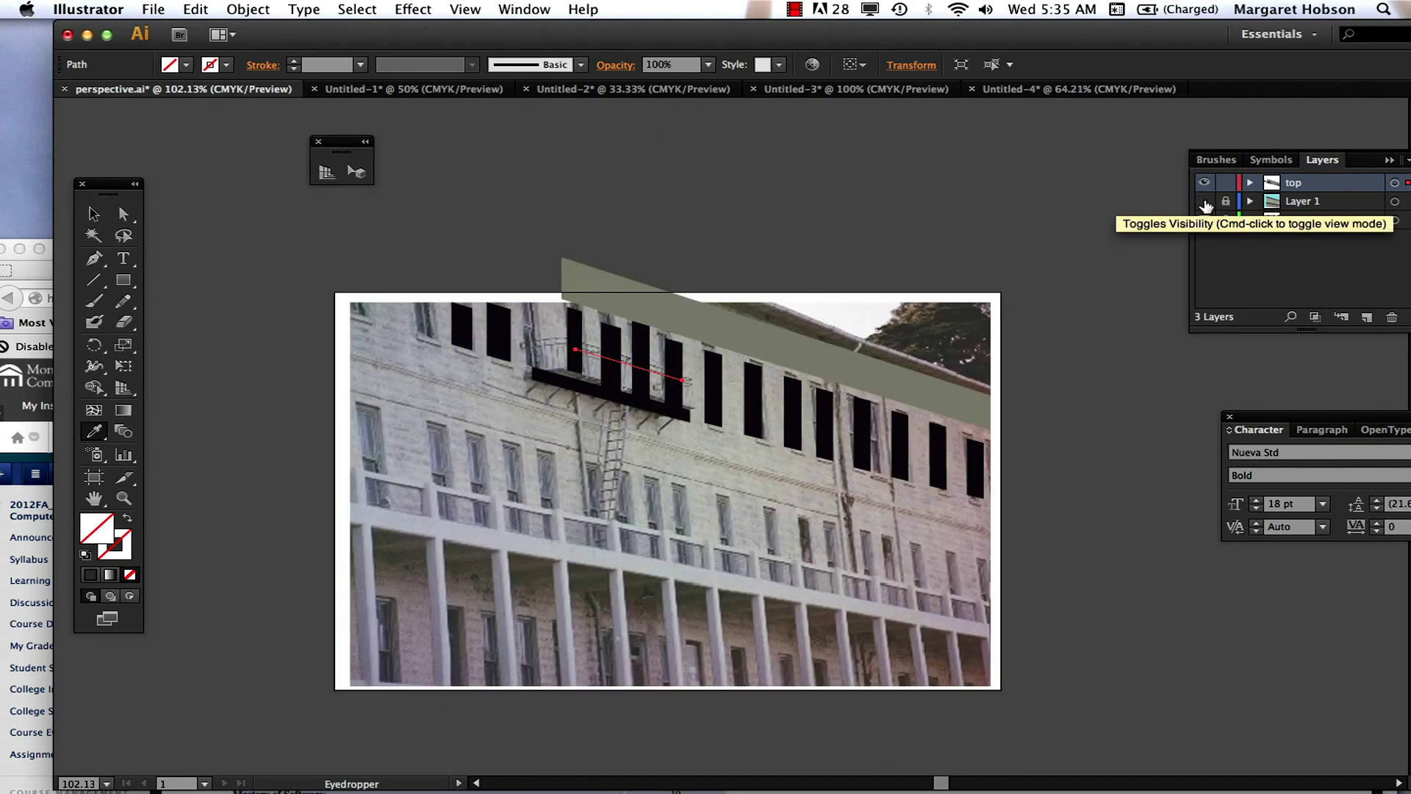
{"action": "left_click", "coordinate": [1208, 184]}
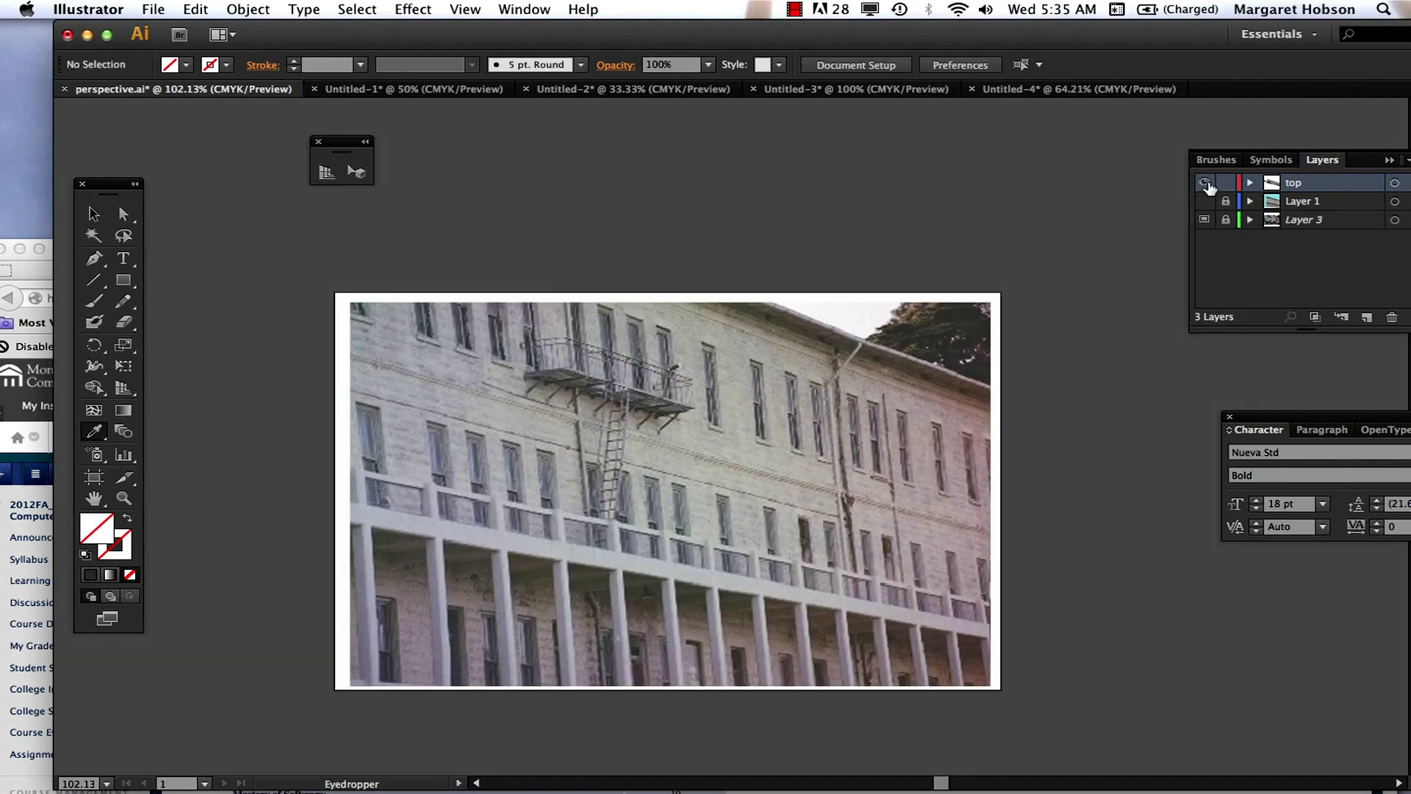
{"action": "left_click", "coordinate": [1205, 183]}
{"action": "left_click", "coordinate": [1205, 202]}
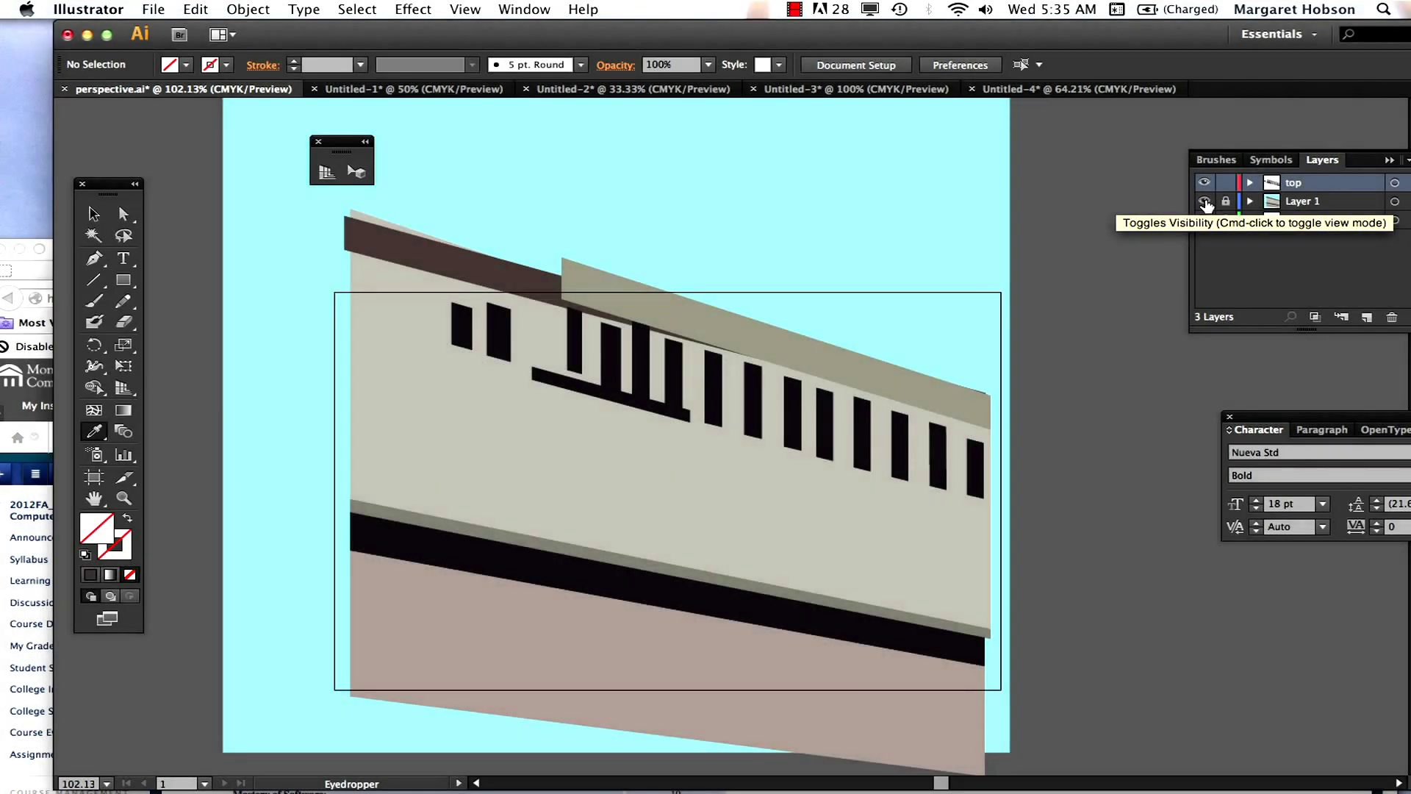
{"action": "left_click", "coordinate": [1251, 200]}
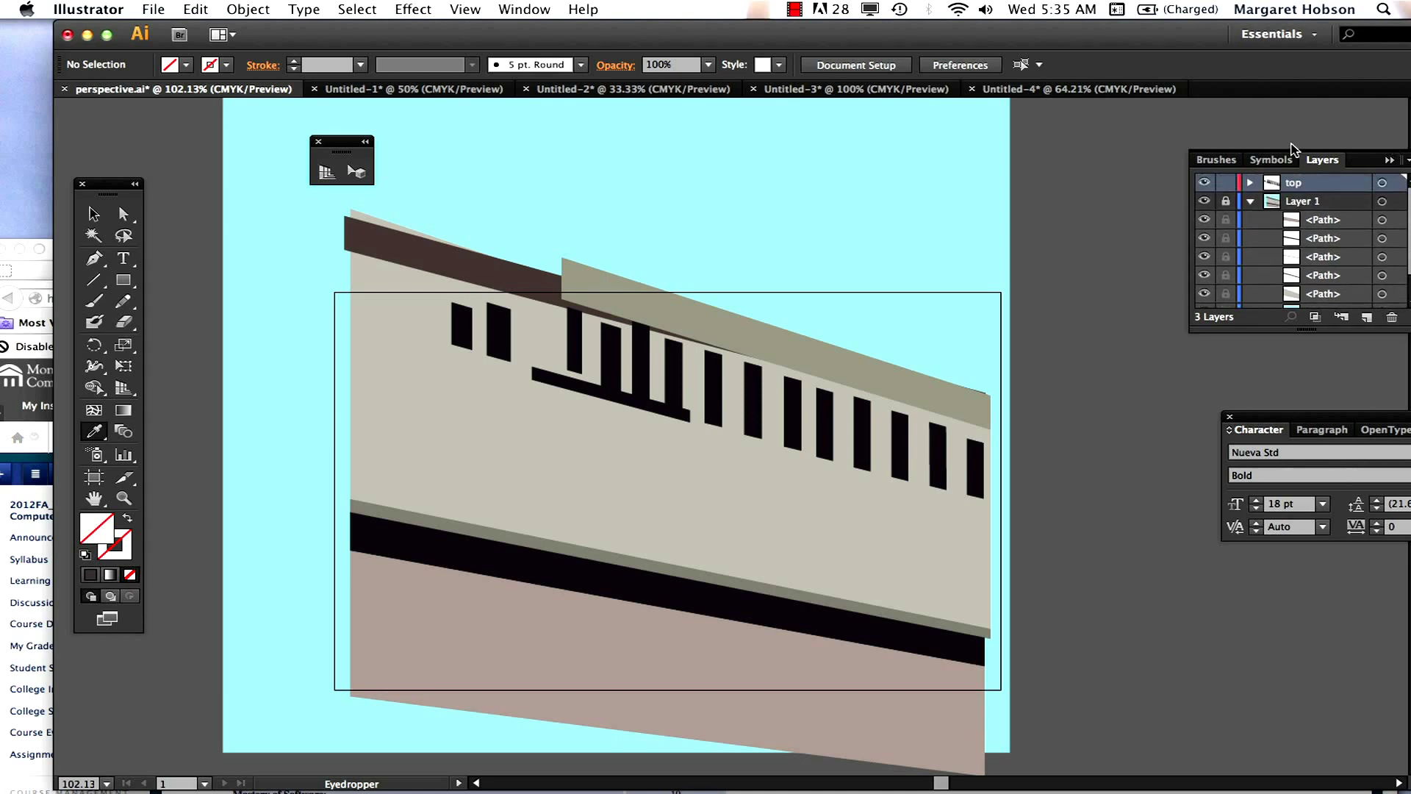
{"action": "left_click", "coordinate": [1250, 201]}
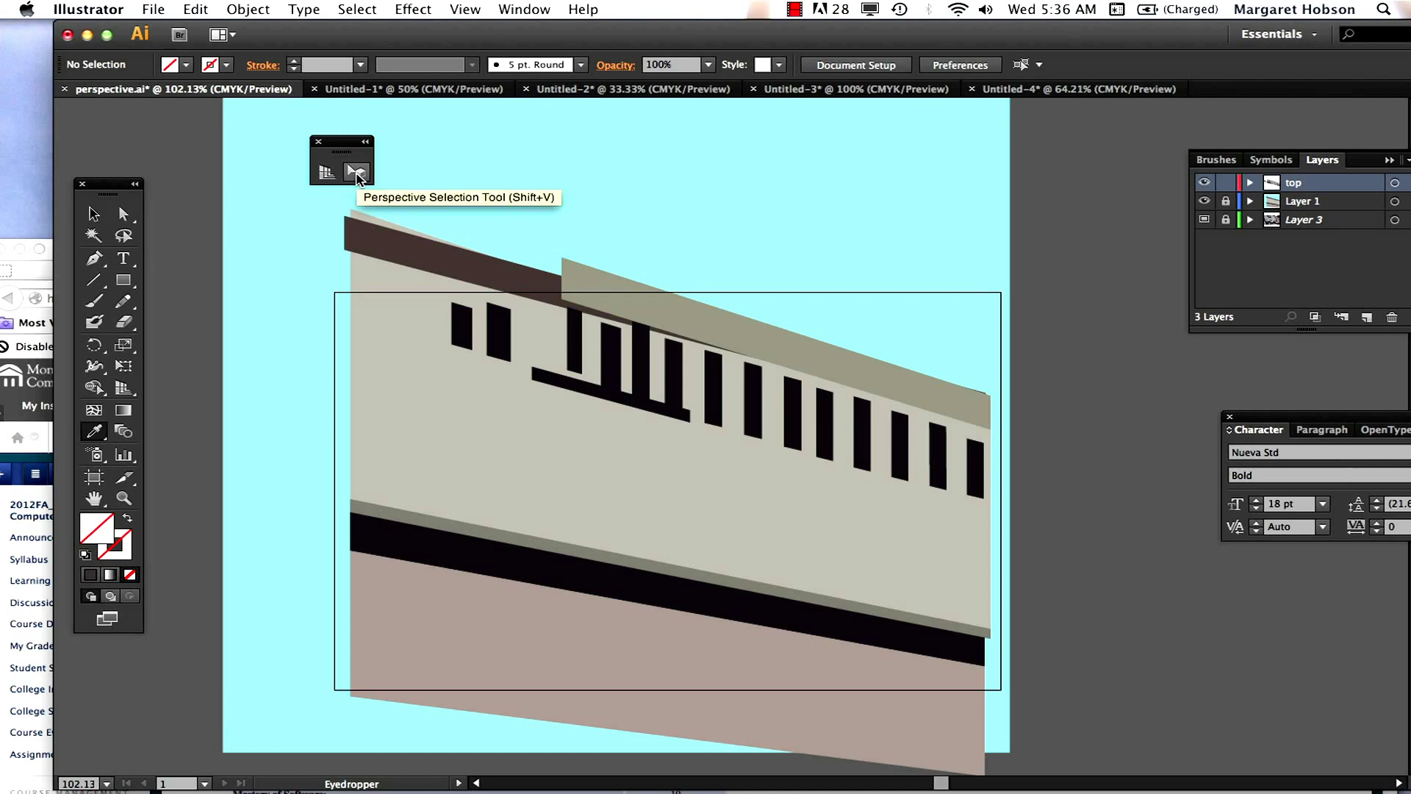
Add the point text "Lawrence Hall" in the sky above the building's roof.
{"action": "left_click", "coordinate": [125, 262]}
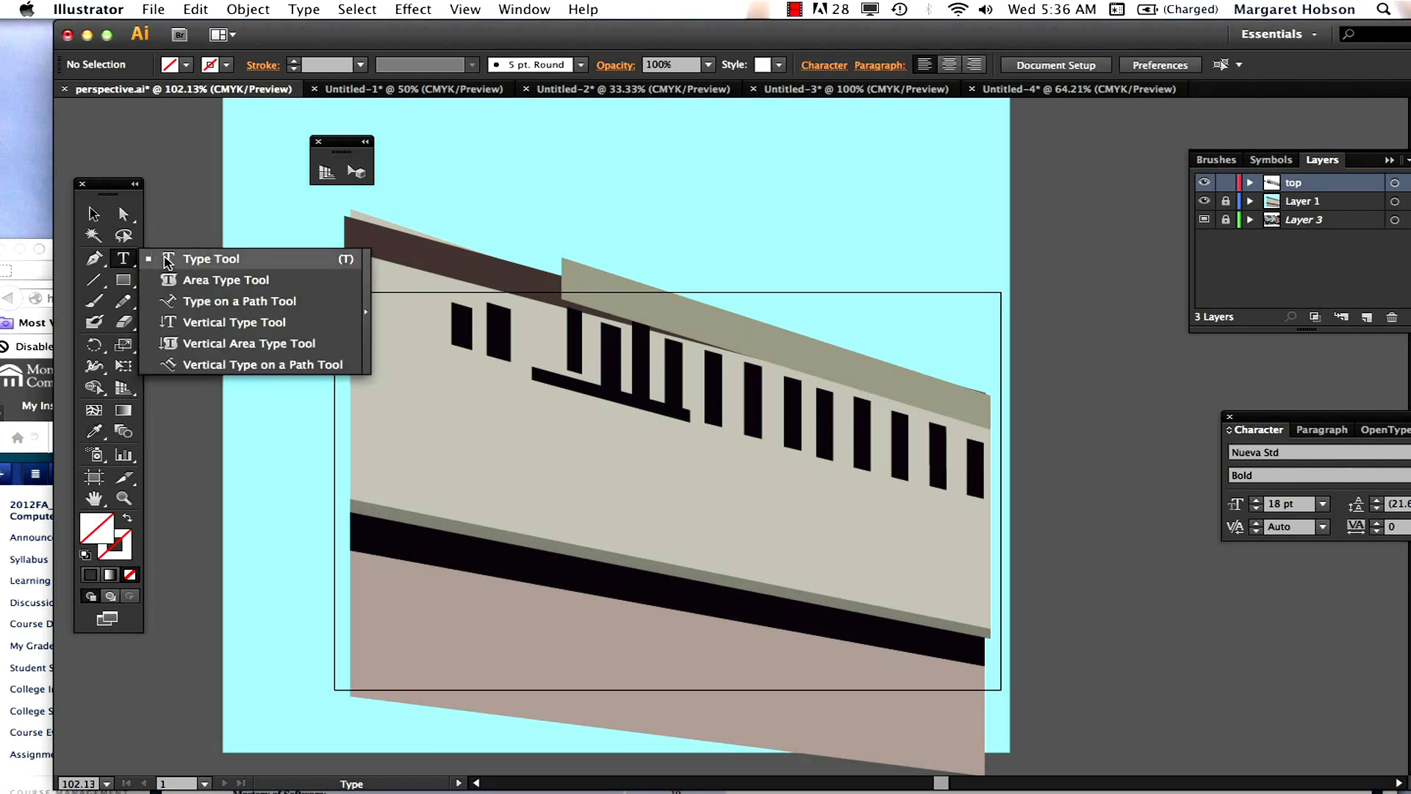
{"action": "left_click", "coordinate": [197, 262]}
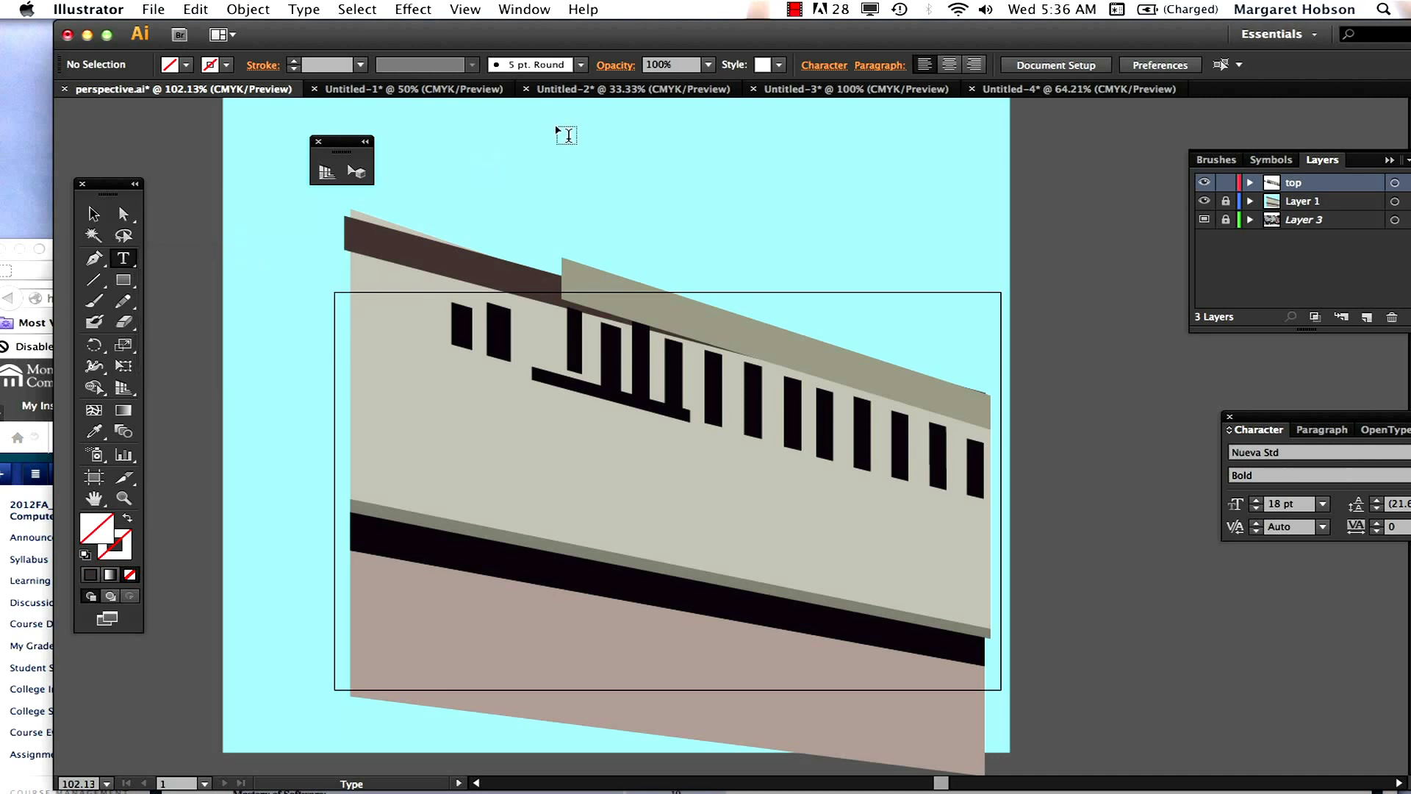
{"action": "left_click", "coordinate": [540, 183]}
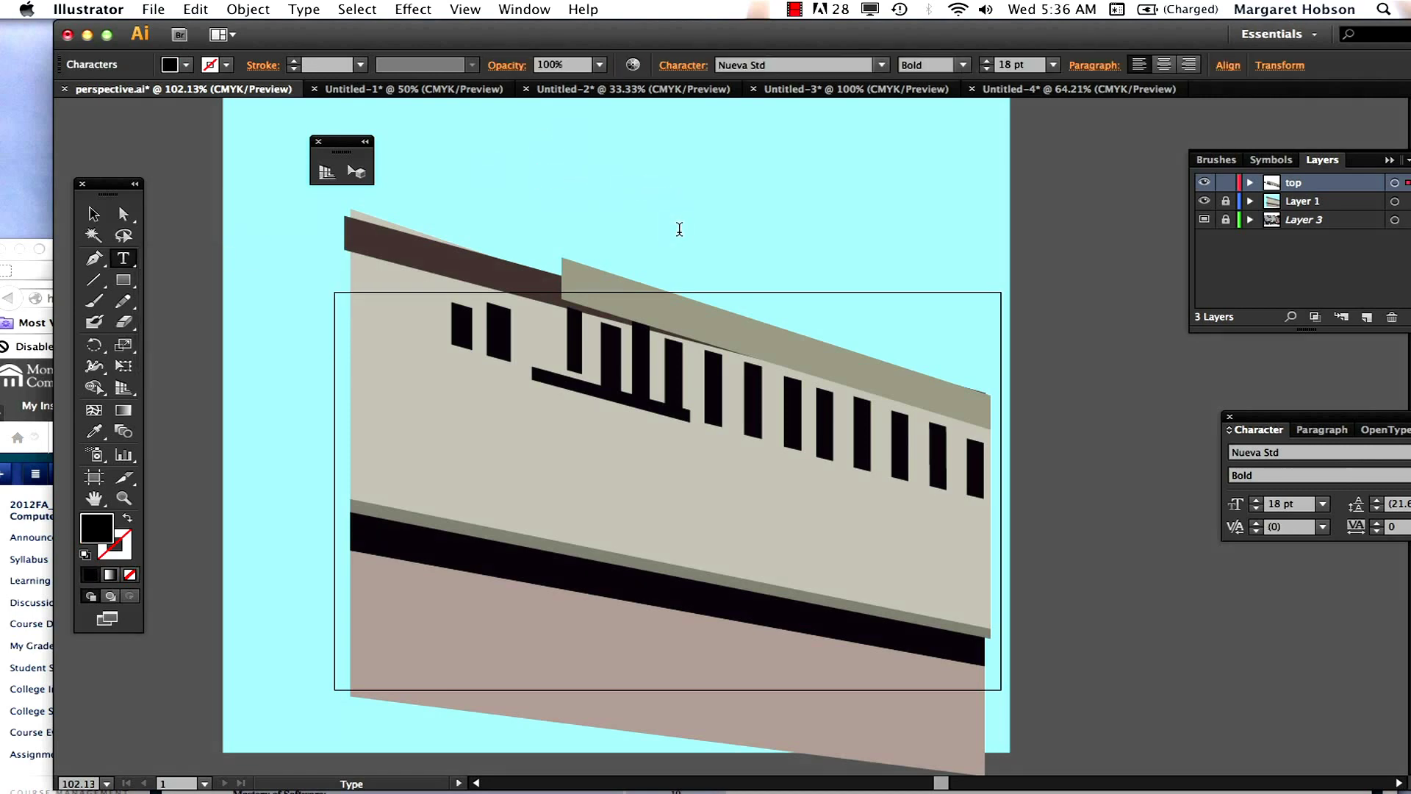
{"action": "type", "text": "Lawrence ha"}
{"action": "type", "text": "Ha"}
Set the whole "Lawrence Hall" text to the Times font at 24 pt.
{"action": "left_click_drag", "start_coordinate": [529, 177], "coordinate": [661, 177]}
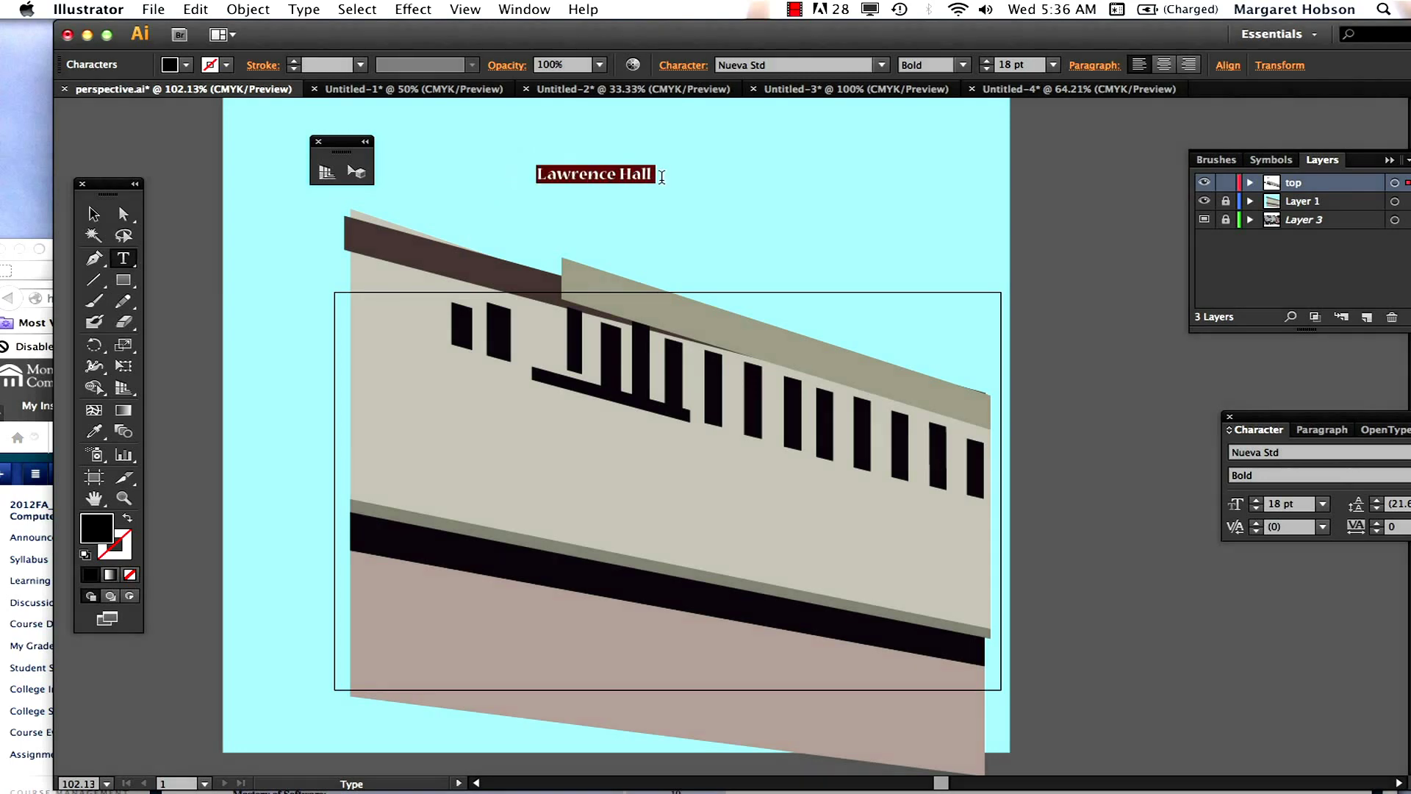
{"action": "left_click", "coordinate": [884, 66]}
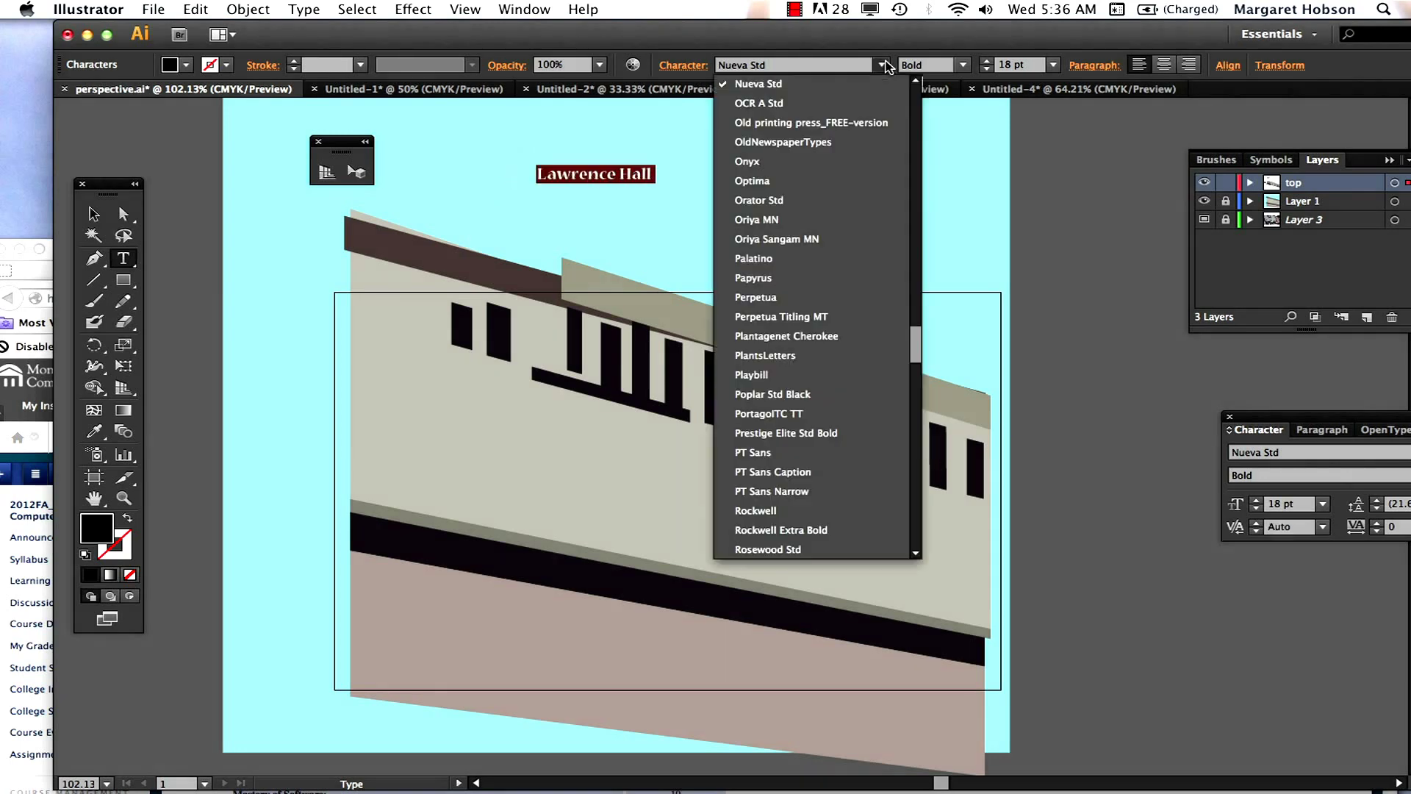
{"action": "left_click", "coordinate": [762, 374]}
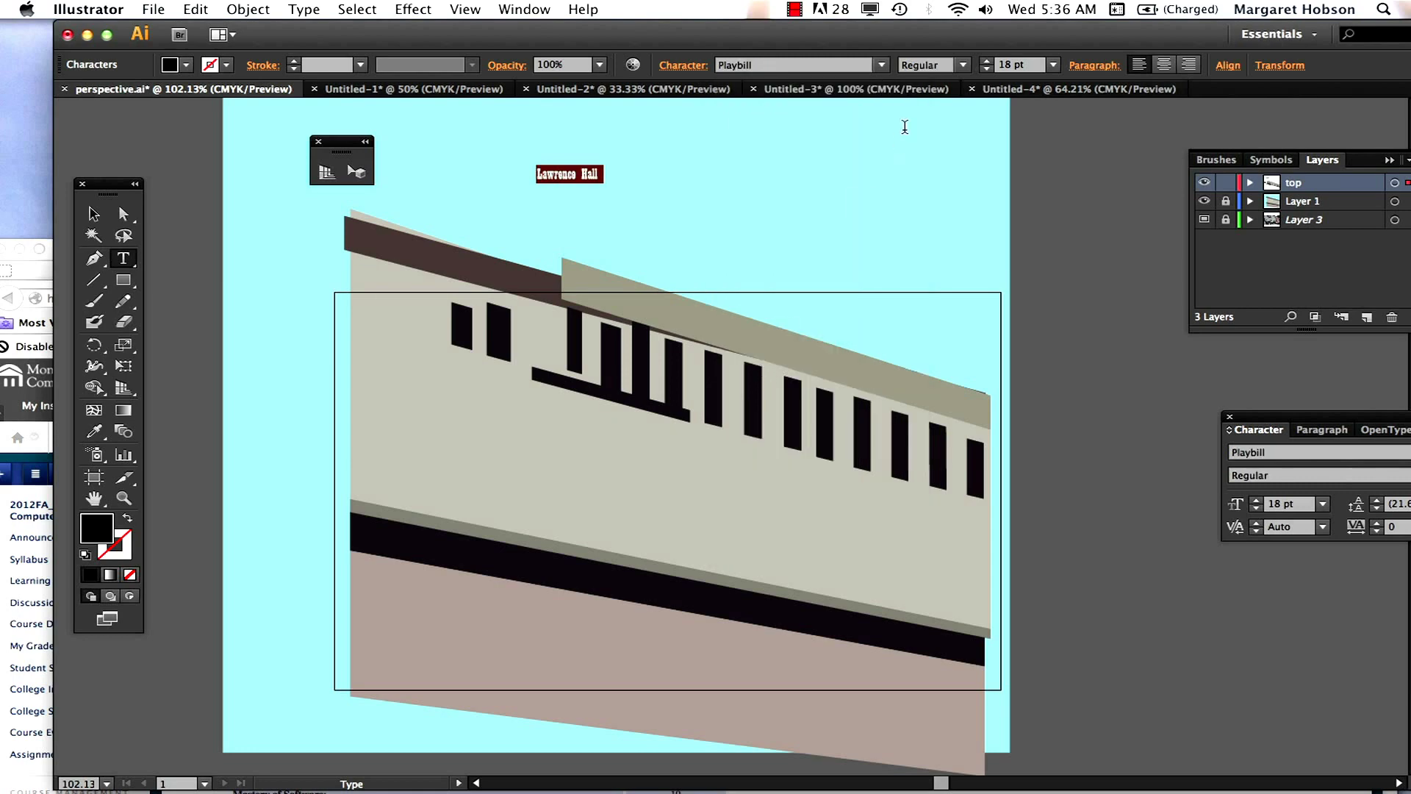
{"action": "left_click", "coordinate": [882, 66]}
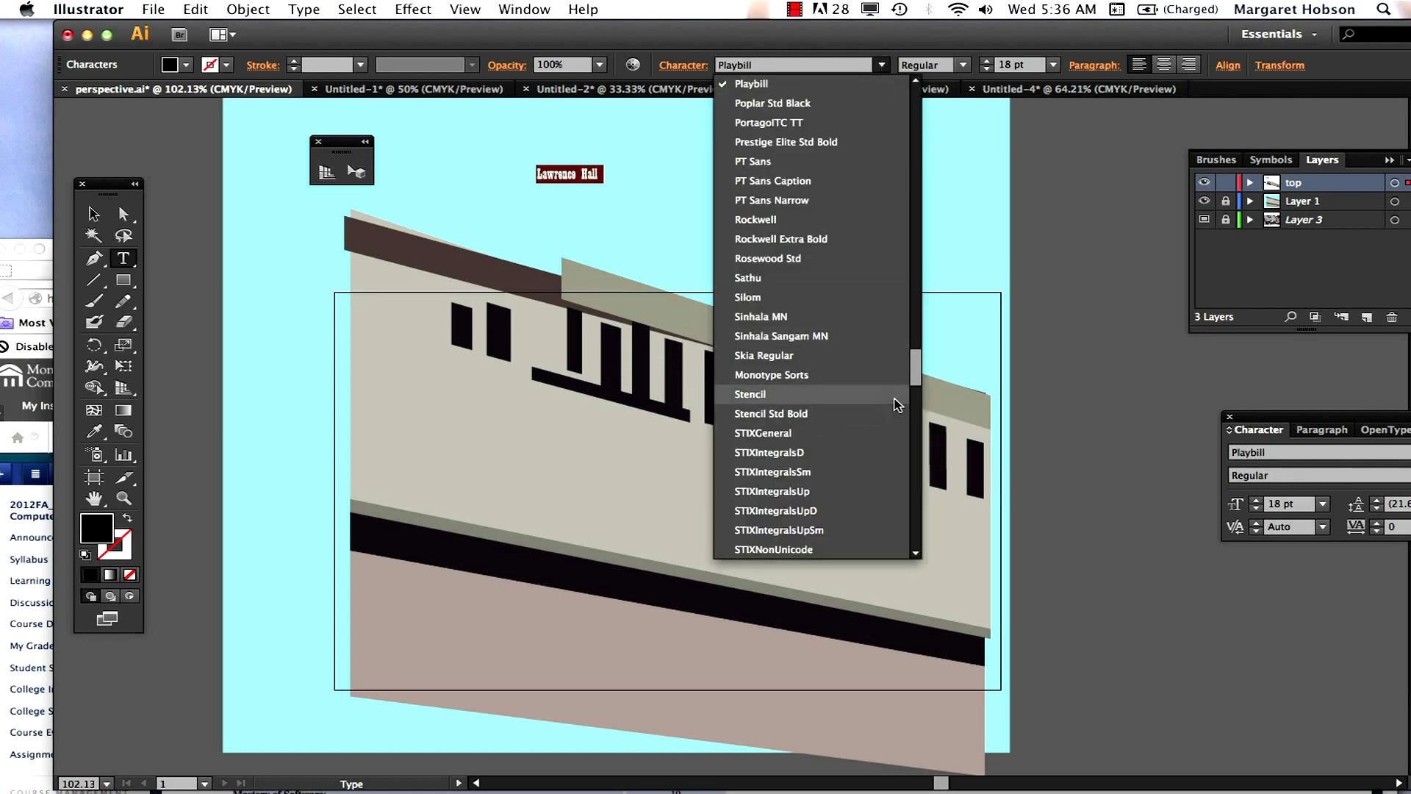
{"action": "left_click_drag", "start_coordinate": [917, 370], "coordinate": [917, 412]}
{"action": "left_click", "coordinate": [747, 266]}
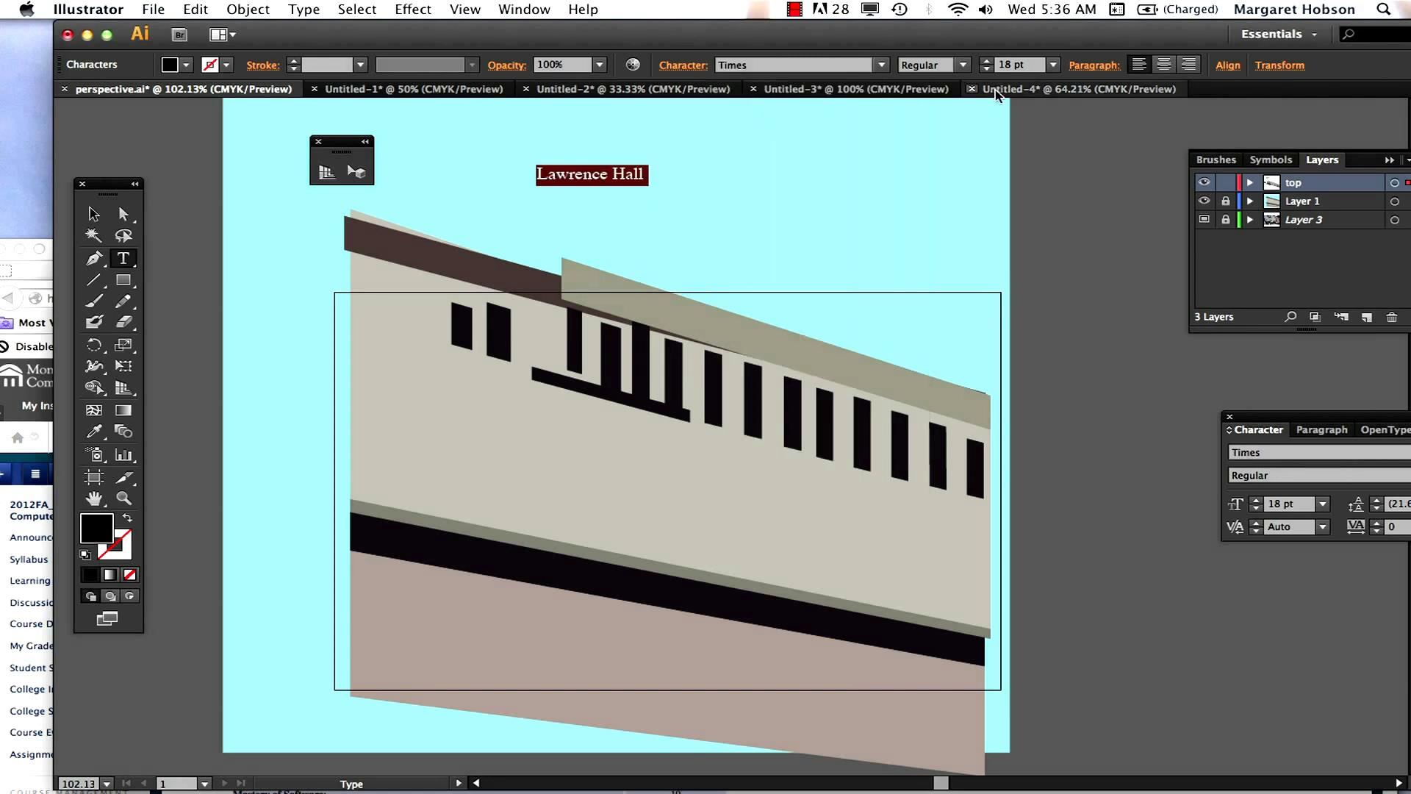
{"action": "left_click", "coordinate": [1053, 65]}
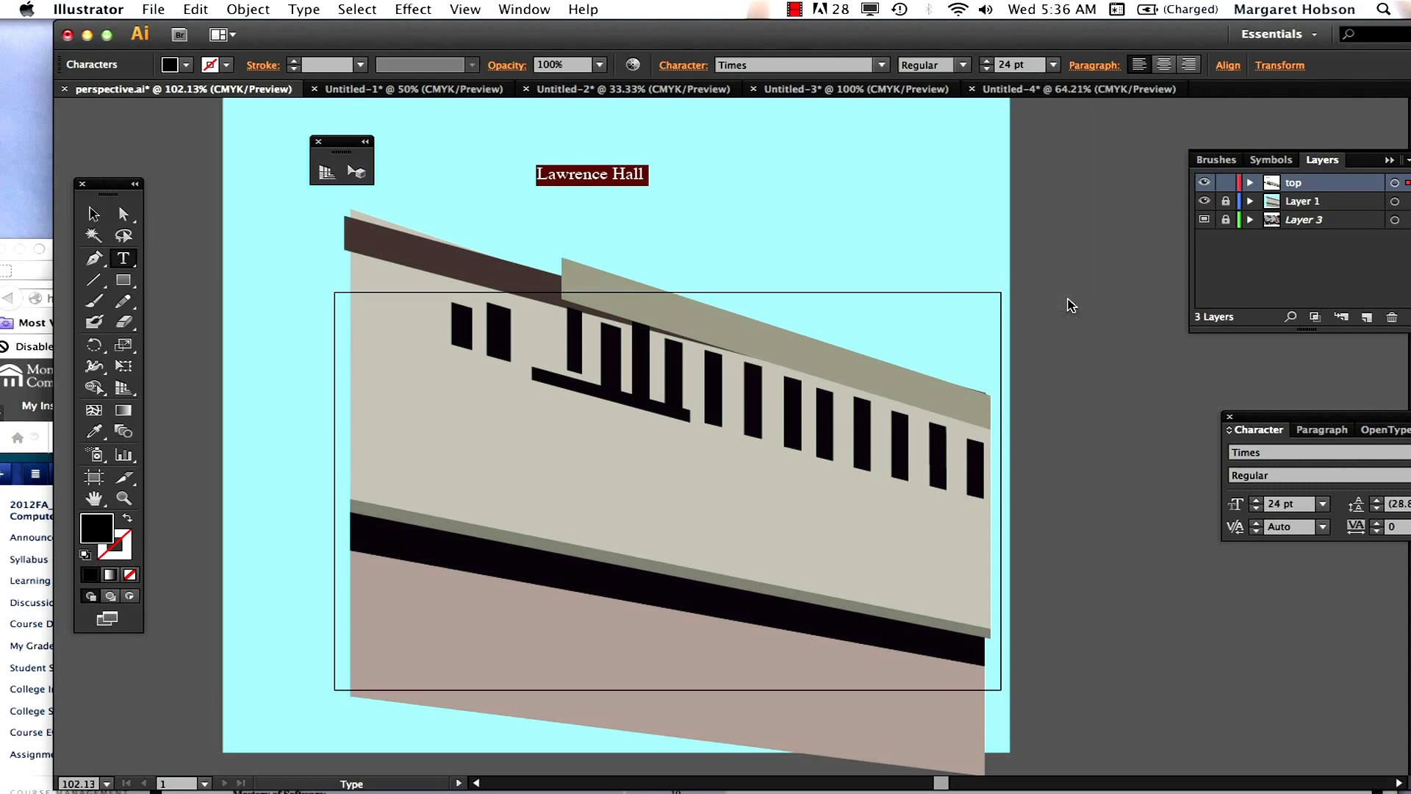
{"action": "left_click", "coordinate": [1072, 301]}
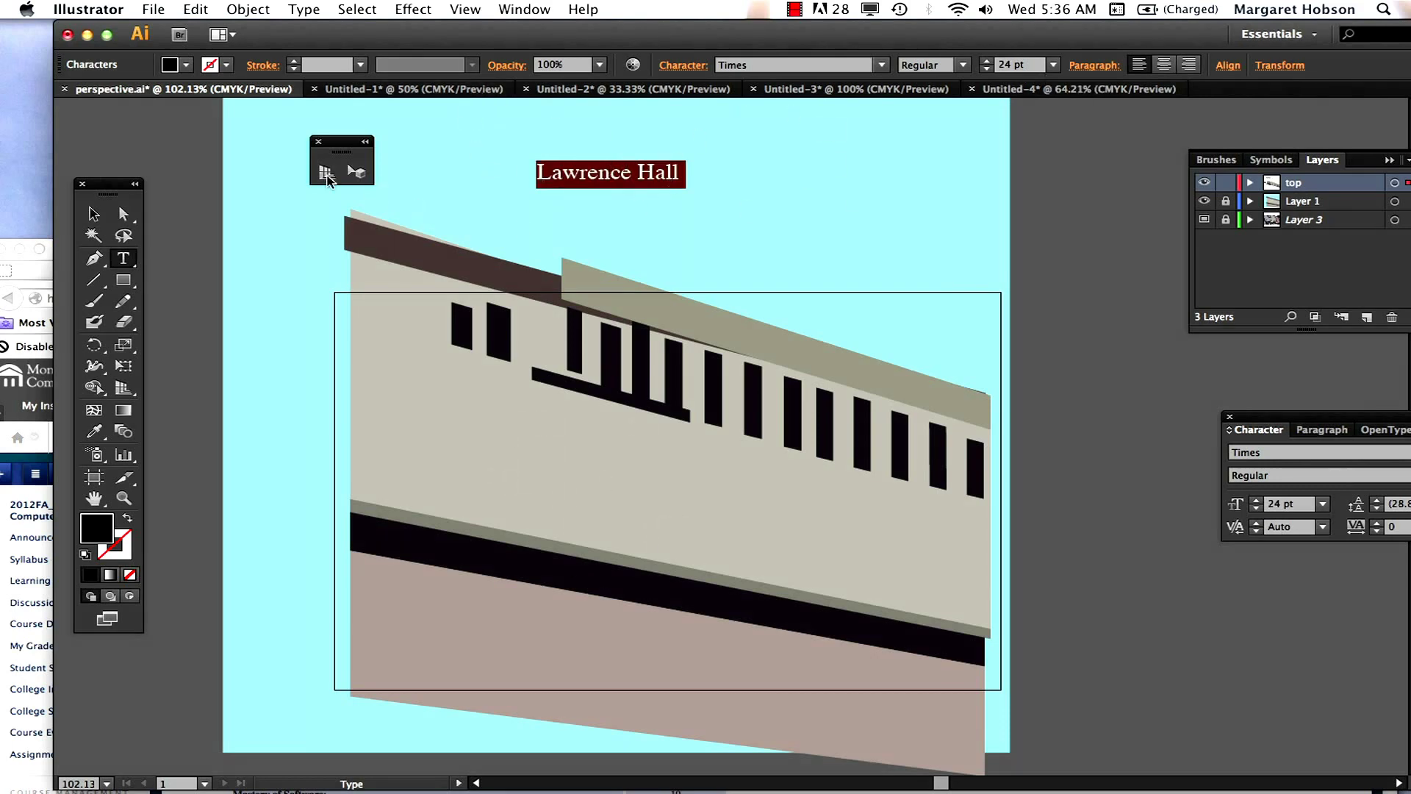
Move the "Lawrence Hall" text slightly up and to the right in the sky above the roof, and deselect it.
{"action": "left_click", "coordinate": [91, 215]}
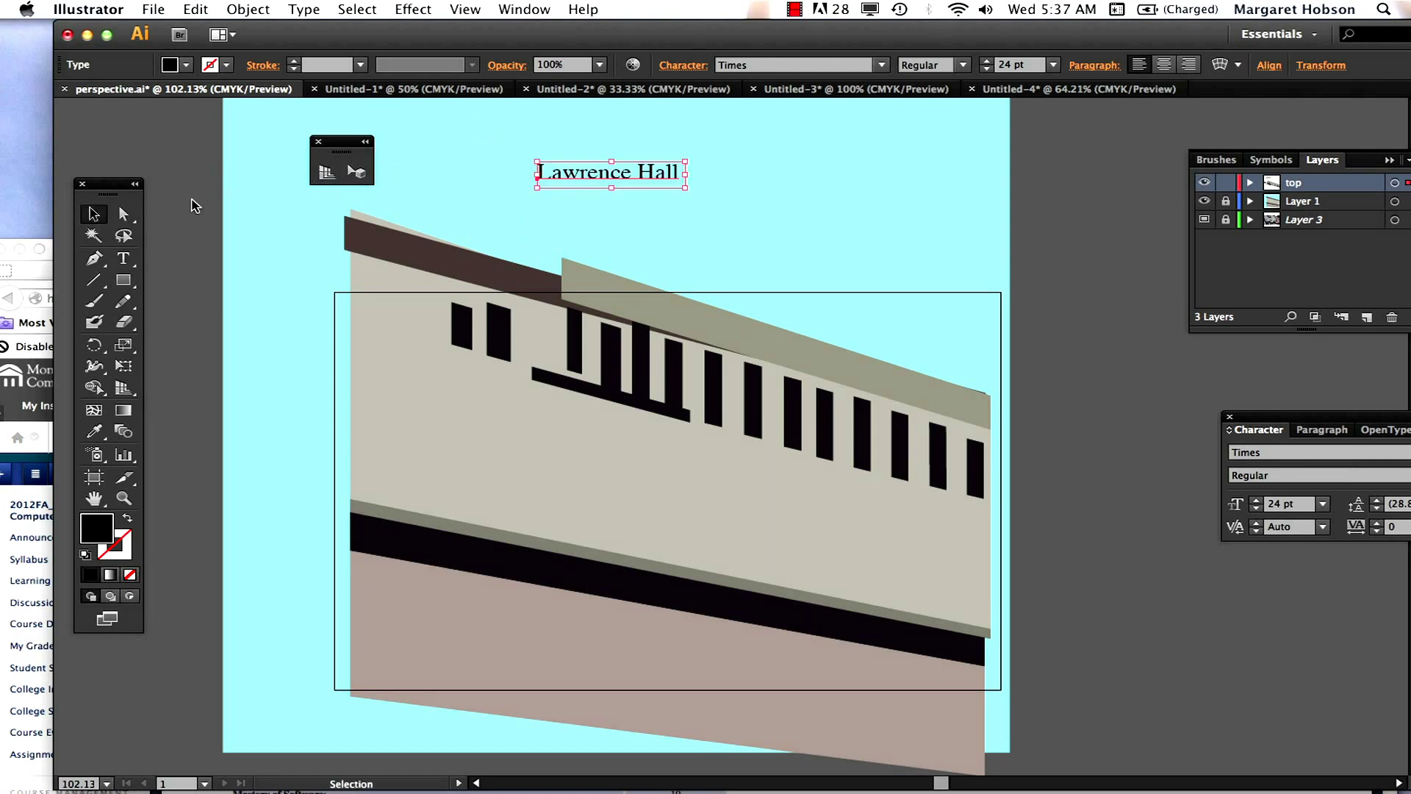
{"action": "left_click_drag", "start_coordinate": [429, 35], "coordinate": [373, 39]}
{"action": "left_click_drag", "start_coordinate": [516, 185], "coordinate": [552, 150]}
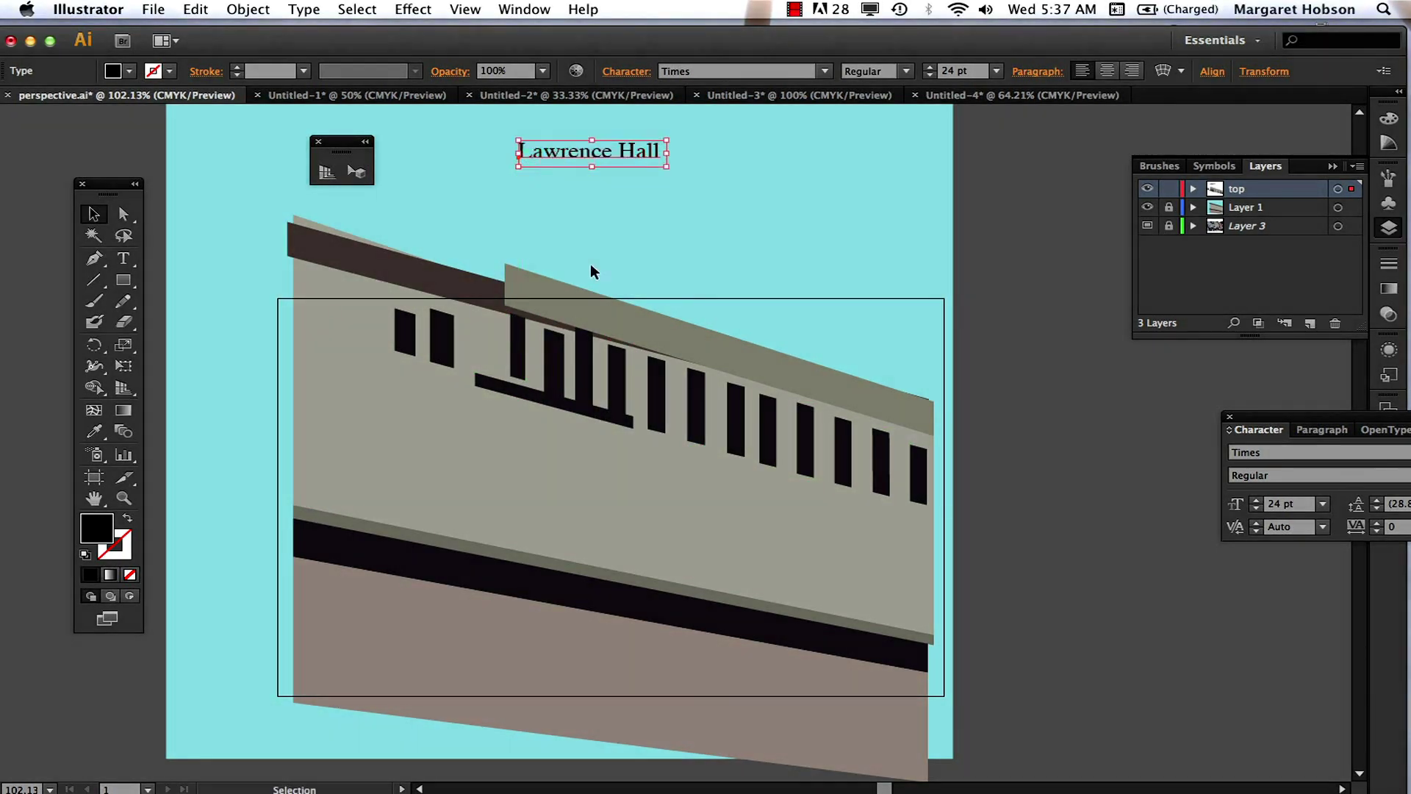
{"action": "left_click", "coordinate": [591, 259]}
Show the perspective grid and attach the "Lawrence Hall" text to the building's right wall plane below the windows.
{"action": "left_click", "coordinate": [465, 9]}
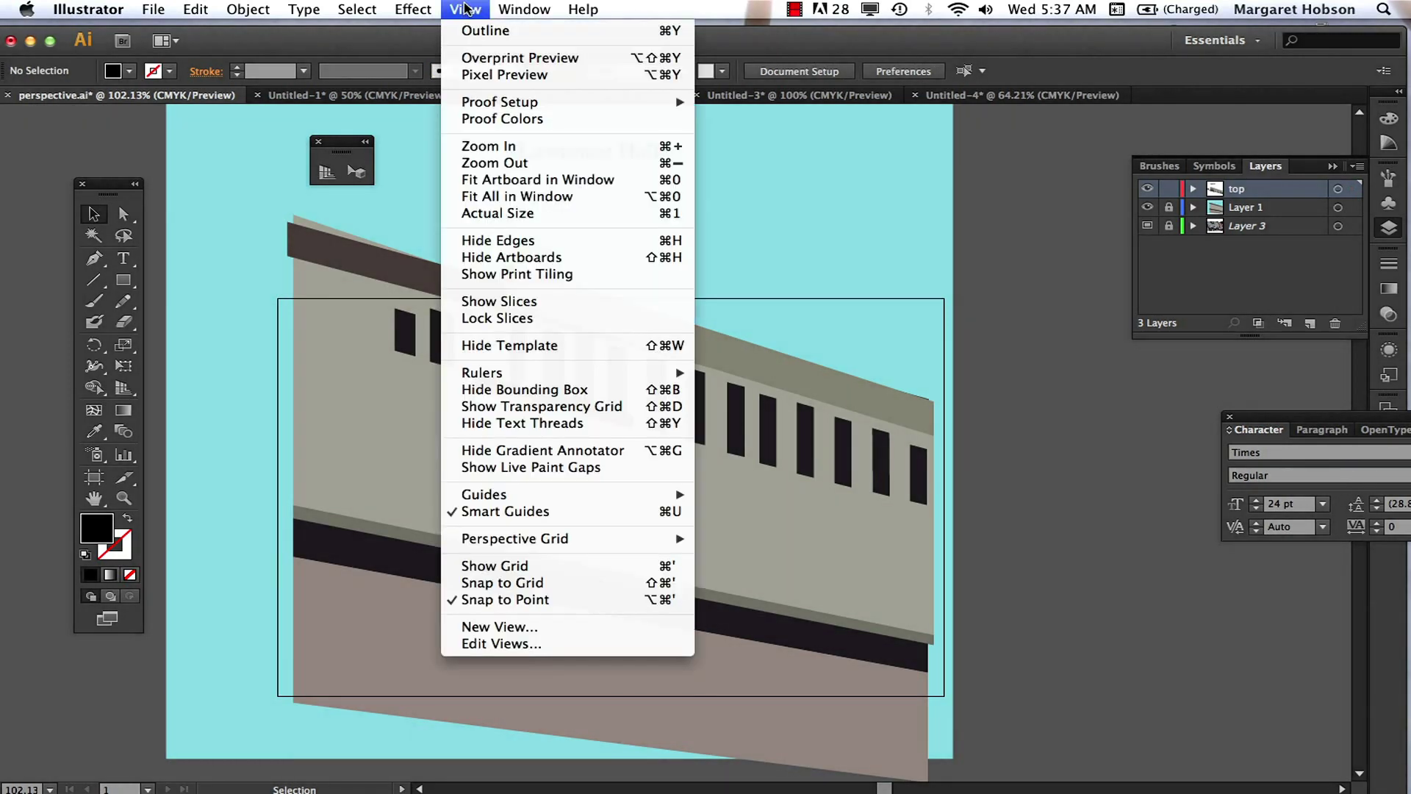
{"action": "mouse_move", "coordinate": [470, 539]}
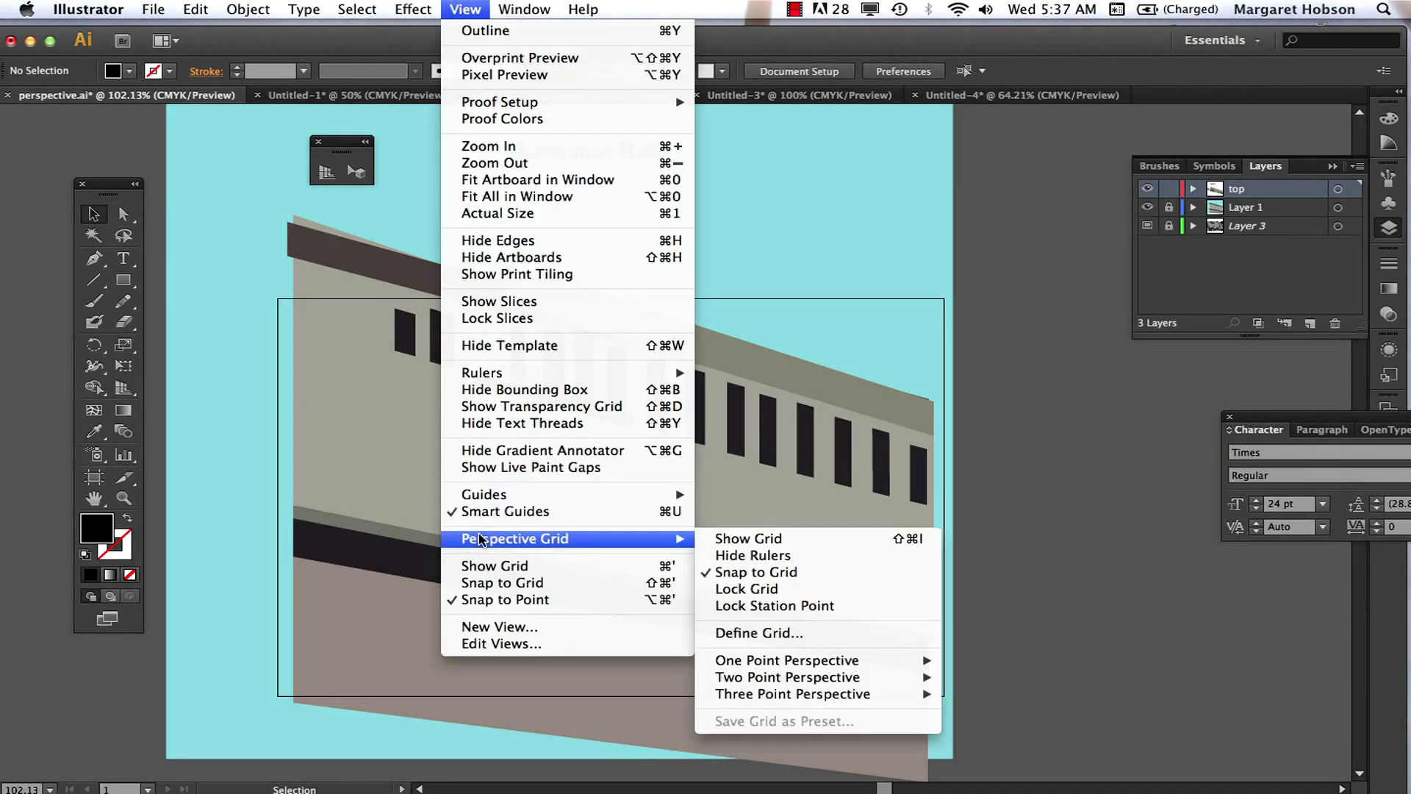
{"action": "left_click", "coordinate": [739, 543]}
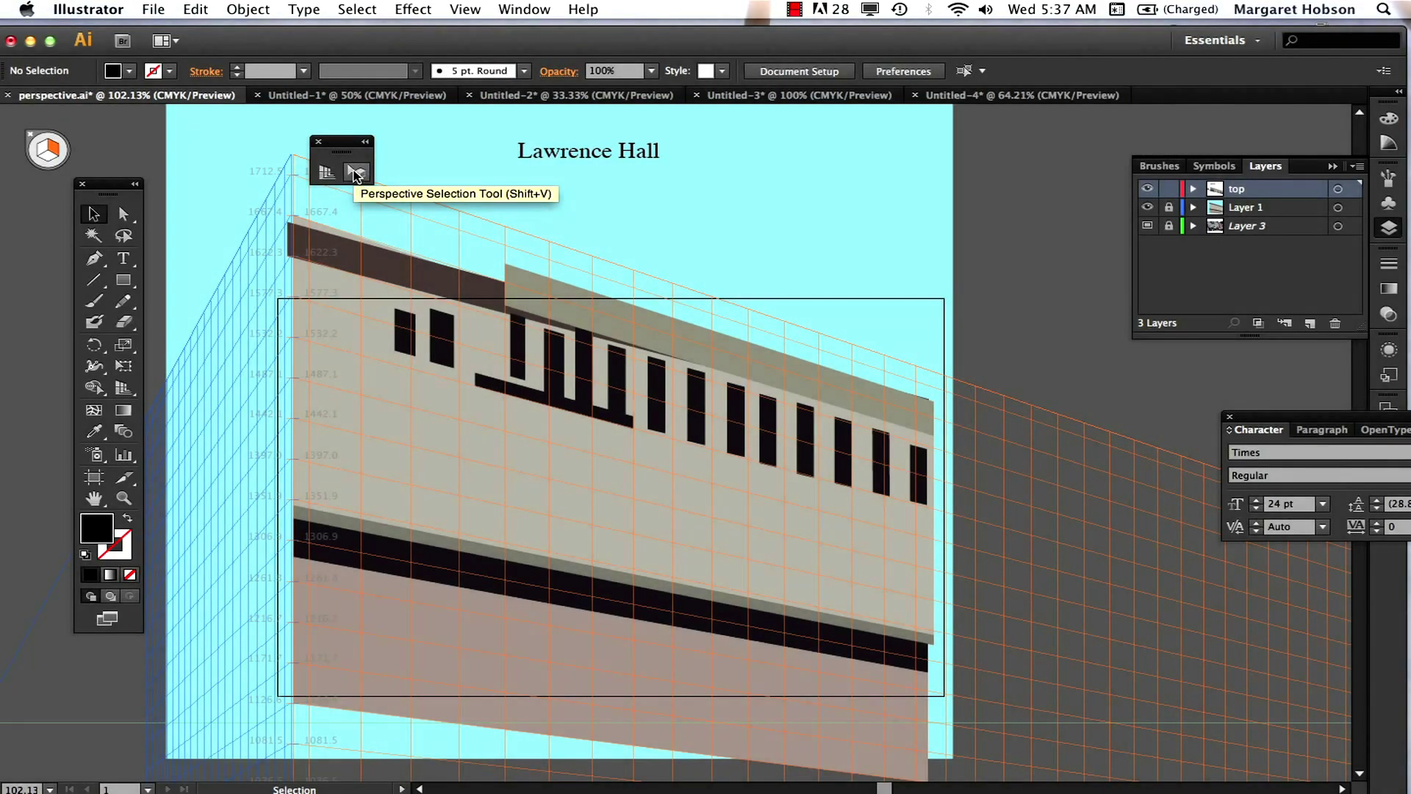
{"action": "left_click", "coordinate": [355, 173]}
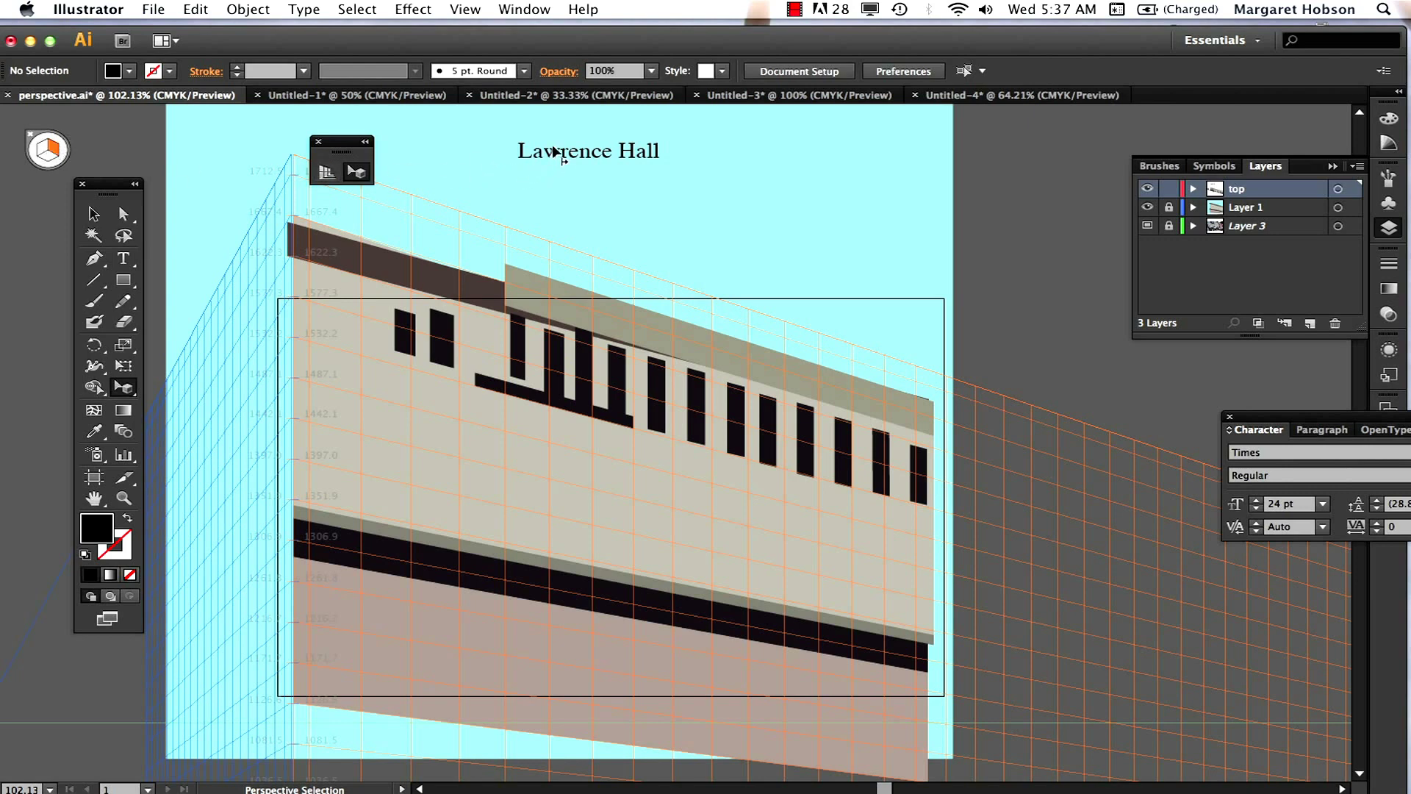
{"action": "left_click_drag", "start_coordinate": [561, 152], "coordinate": [522, 451]}
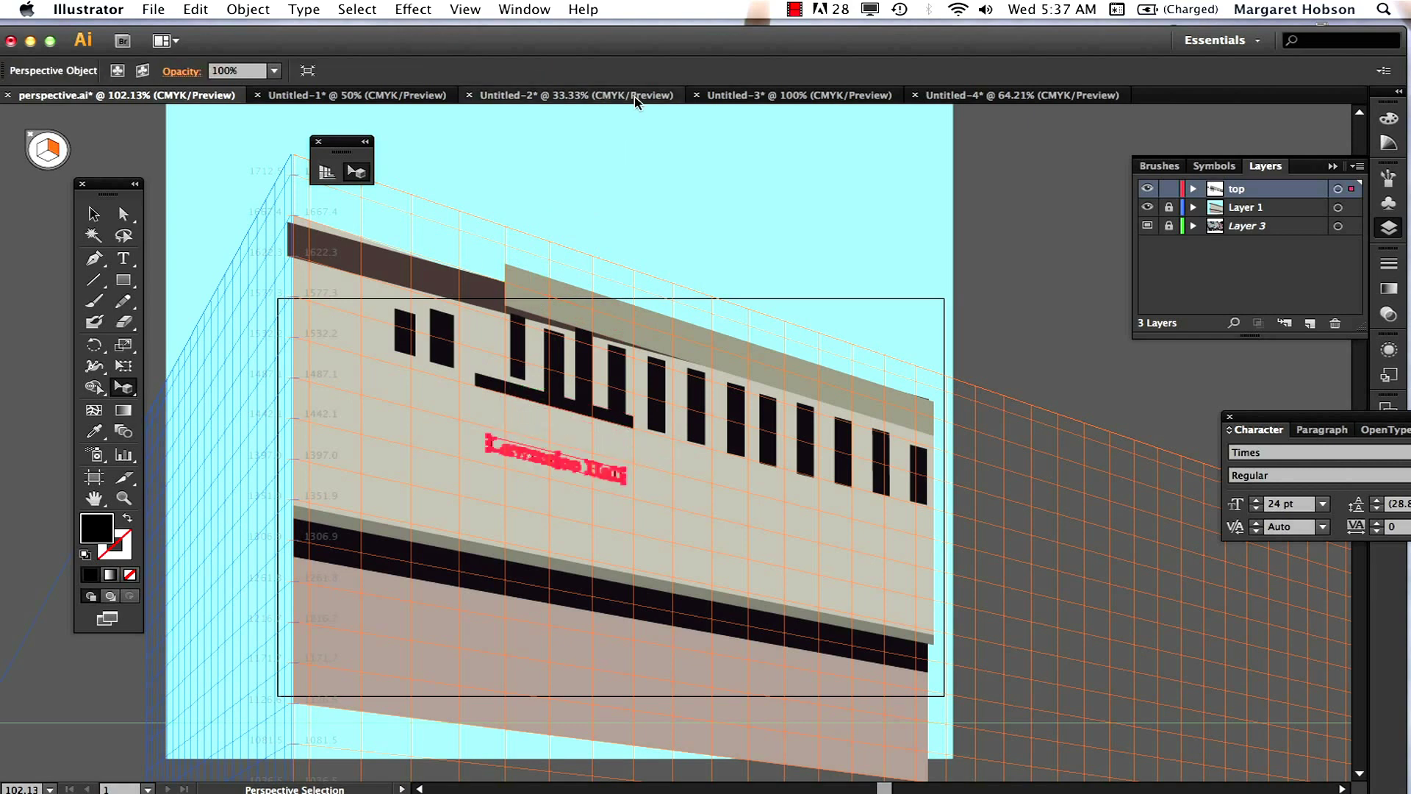
{"action": "left_click", "coordinate": [669, 177]}
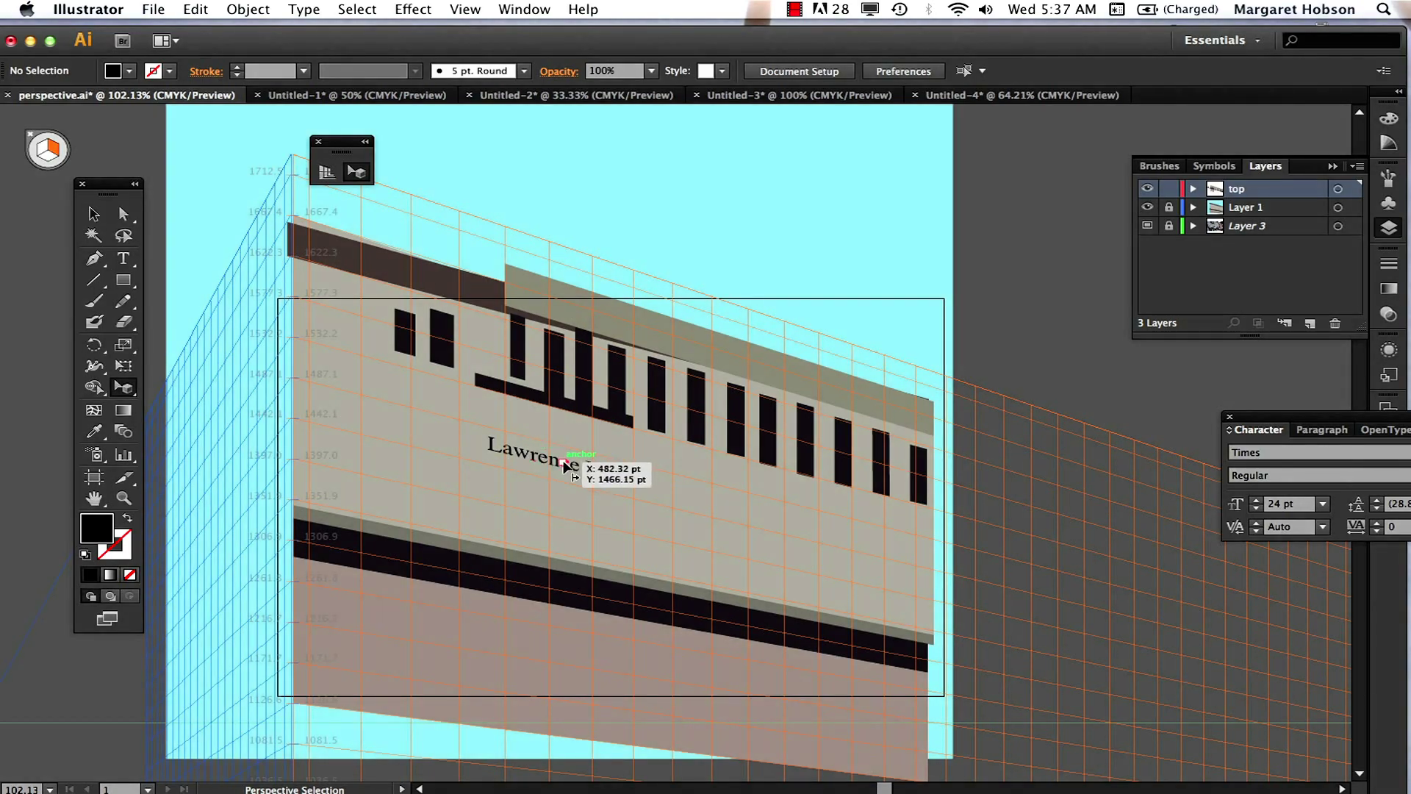
Edit the perspective text on the wall, removing "Hall" so that it reads "Lawrence".
{"action": "double_click", "coordinate": [563, 457]}
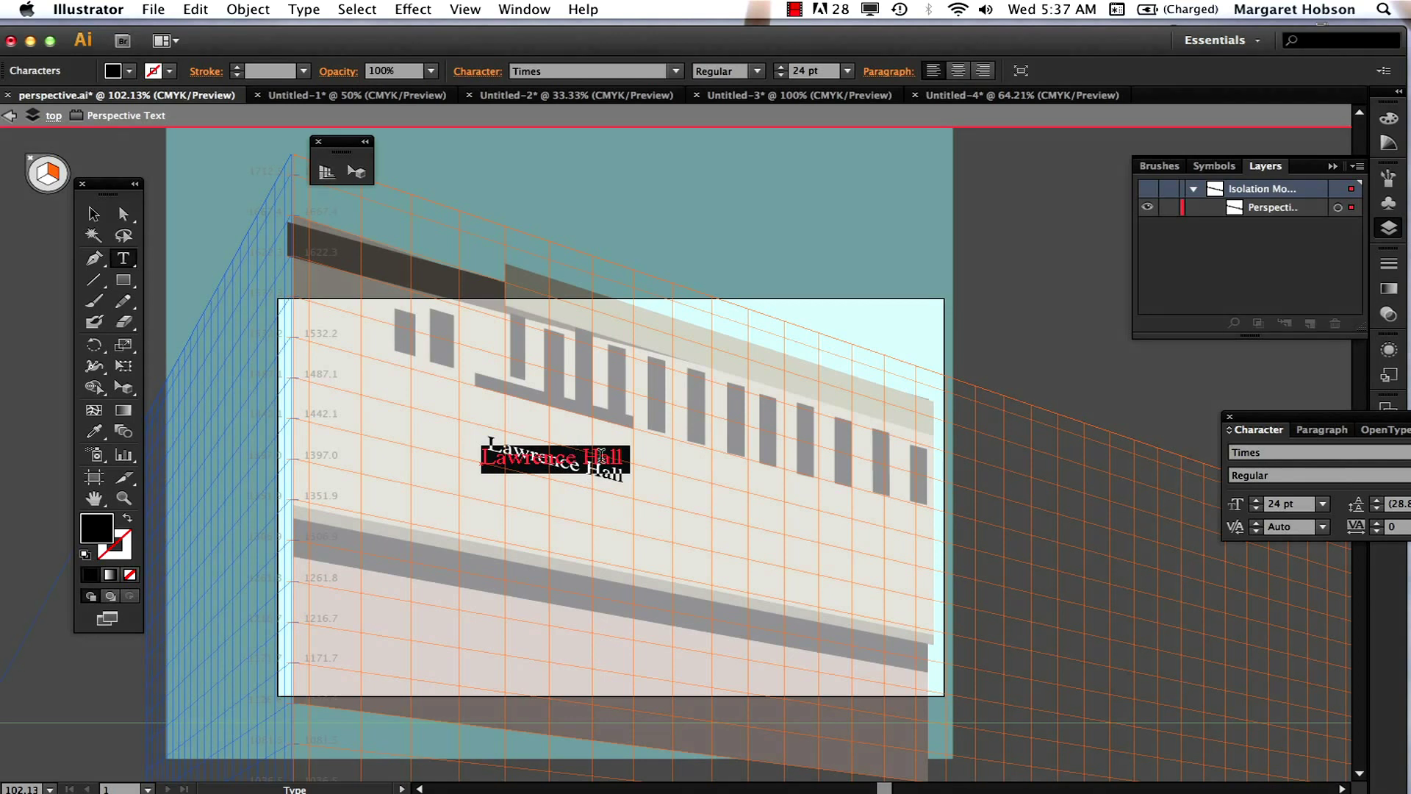
{"action": "left_click", "coordinate": [611, 455]}
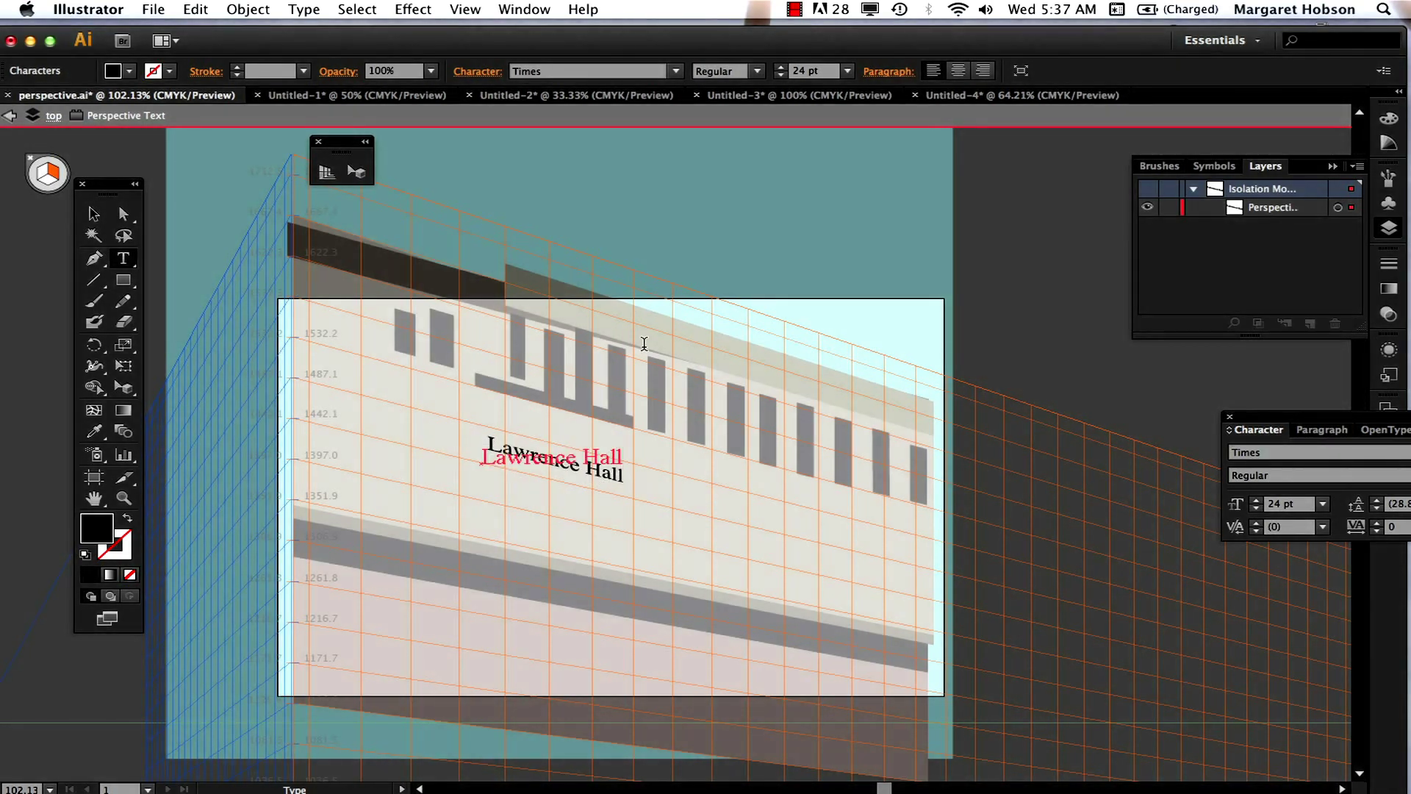
{"action": "key", "text": "BackSpace"}
{"action": "key", "text": "BackSpace"}
{"action": "key", "text": "BackSpace"}
{"action": "left_click", "coordinate": [93, 213]}
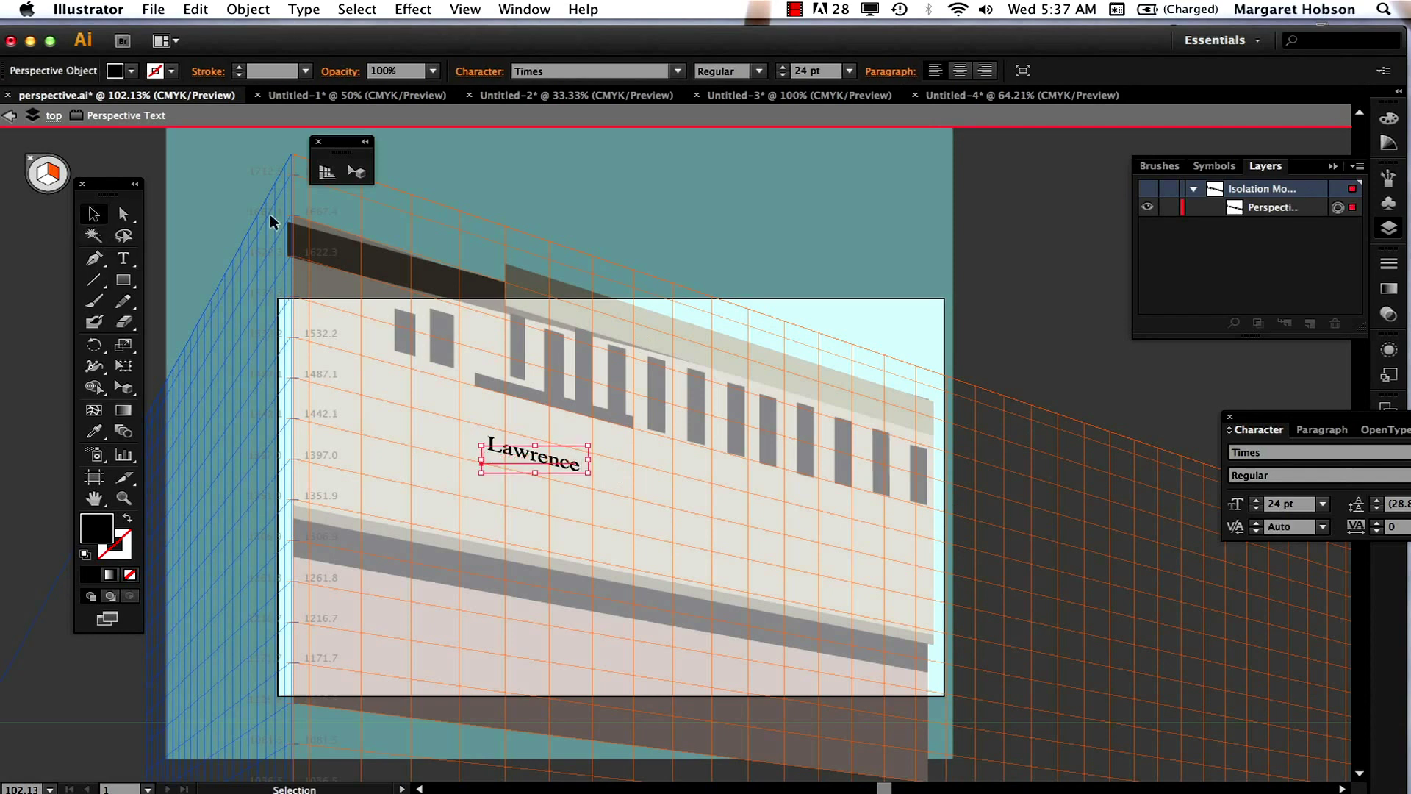
Move the "Lawrence" text lower on the wall with the Selection tool, accepting the expansion of the perspective object.
{"action": "left_click", "coordinate": [643, 227]}
{"action": "left_click_drag", "start_coordinate": [545, 455], "coordinate": [713, 535]}
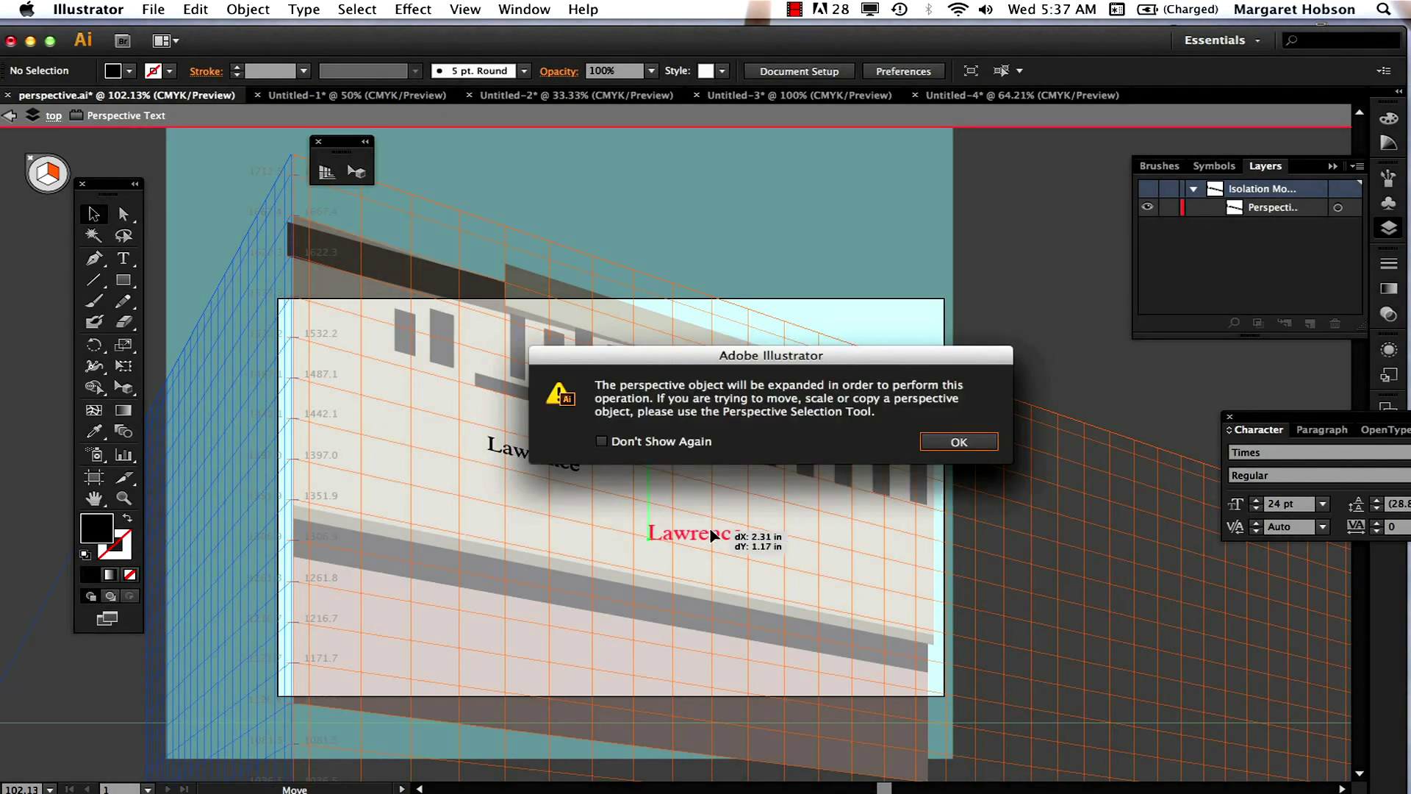
{"action": "left_click", "coordinate": [959, 443]}
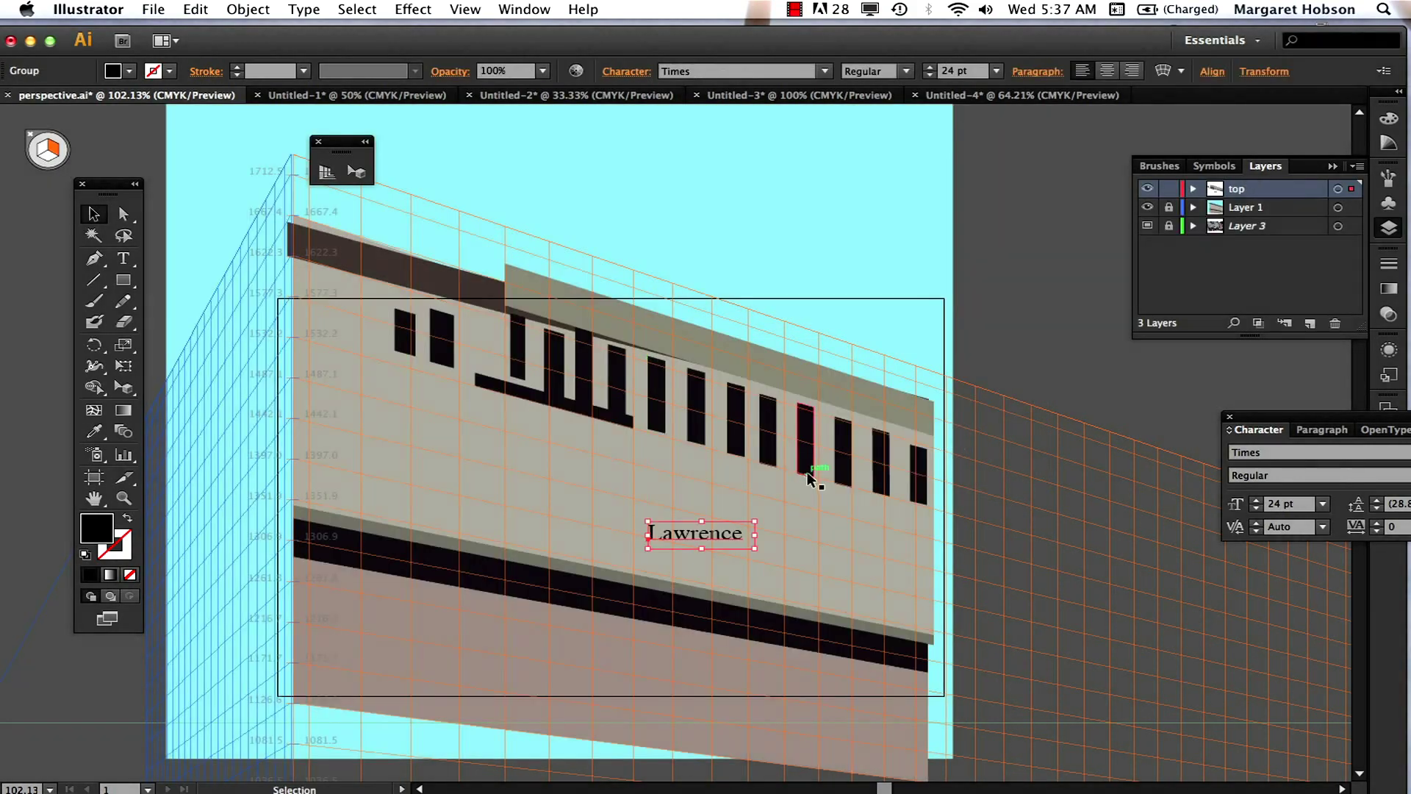
Place the "Lawrence" text back in perspective on the right wall, just below the windows, with the Perspective Selection tool.
{"action": "left_click", "coordinate": [357, 173]}
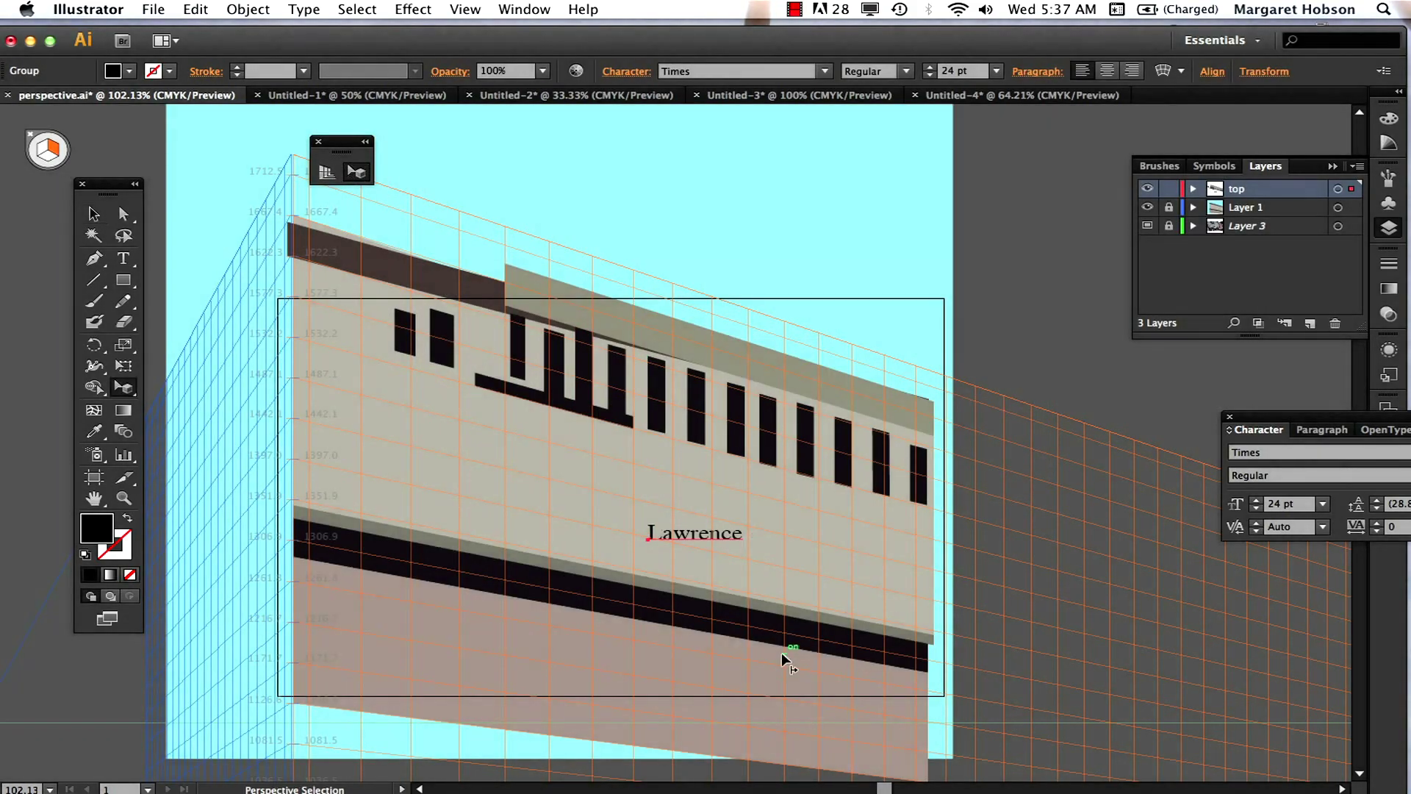
{"action": "left_click_drag", "start_coordinate": [689, 540], "coordinate": [616, 477]}
{"action": "left_click", "coordinate": [733, 225]}
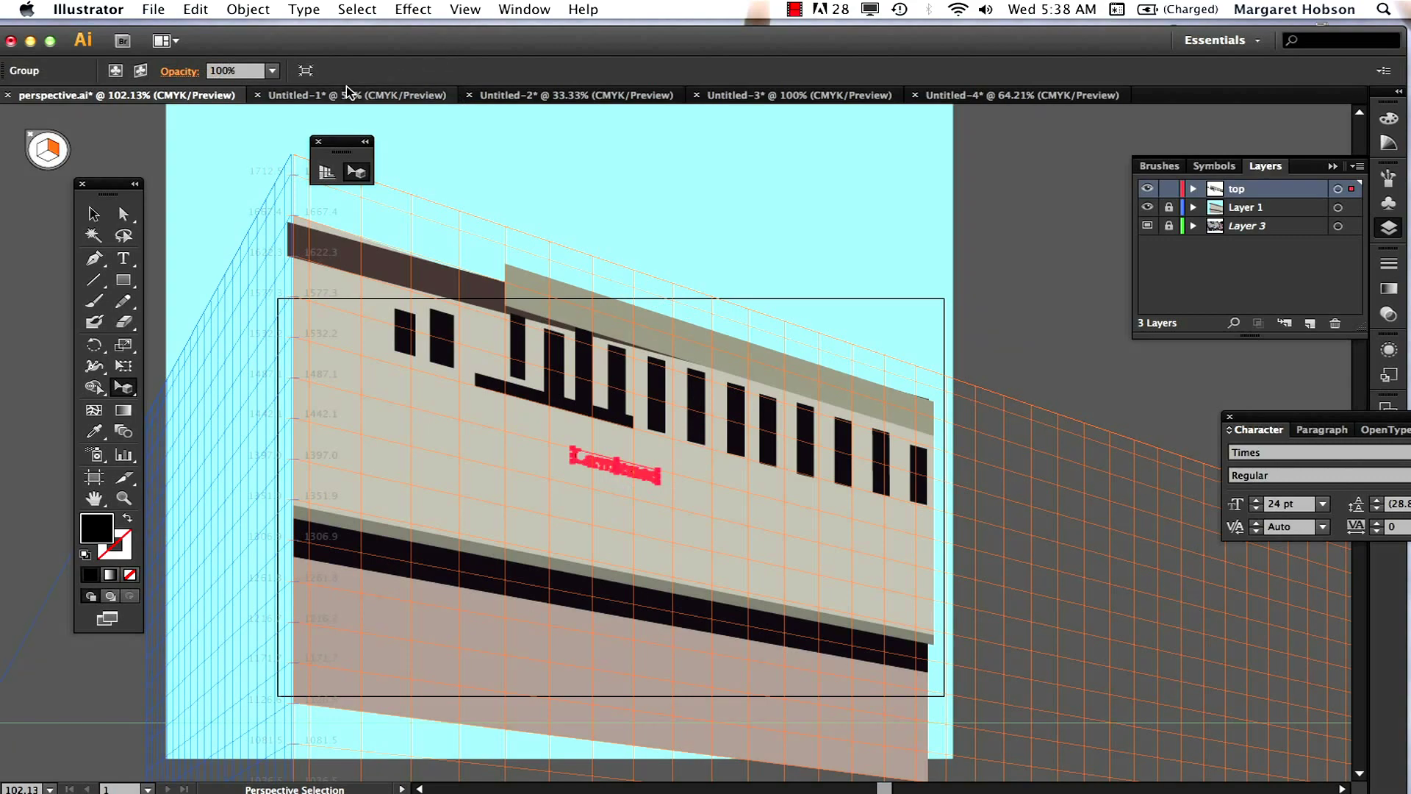
View the photos in the Untitled-2 and Untitled-1 documents.
{"action": "mouse_move", "coordinate": [355, 46]}
{"action": "left_mouse_down"}
{"action": "mouse_move", "coordinate": [387, 49]}
{"action": "mouse_move", "coordinate": [356, 40]}
{"action": "left_mouse_up"}
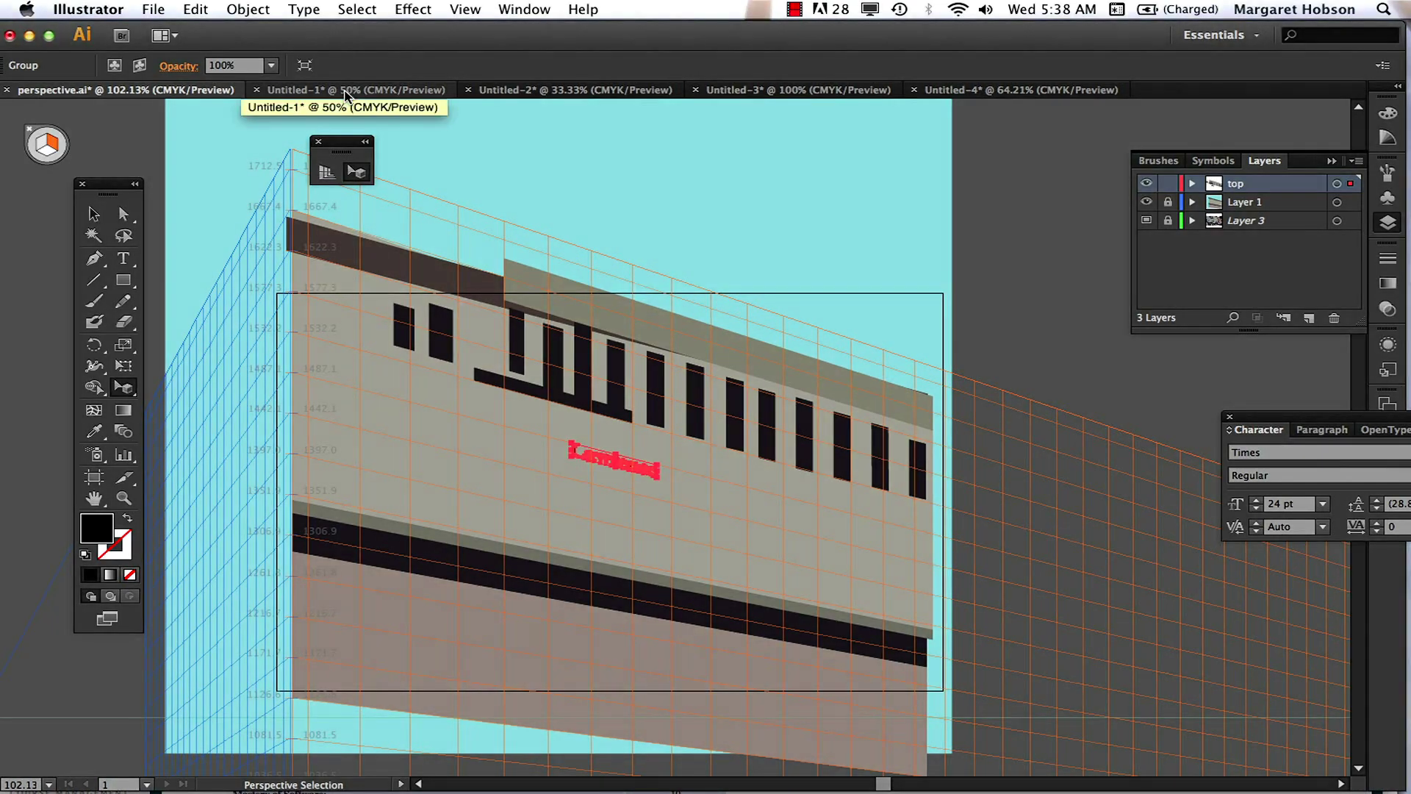
{"action": "left_click", "coordinate": [491, 91]}
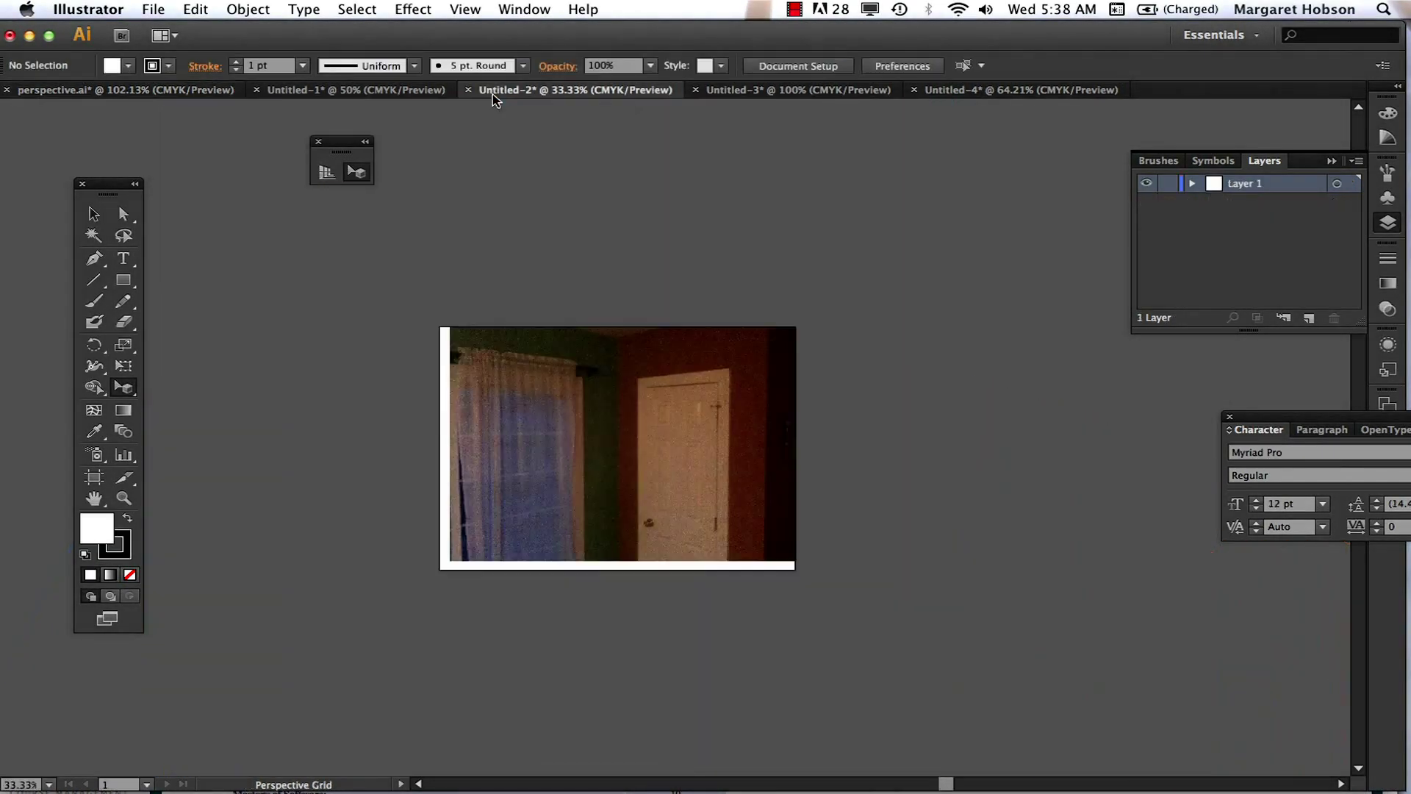
{"action": "left_click", "coordinate": [316, 90]}
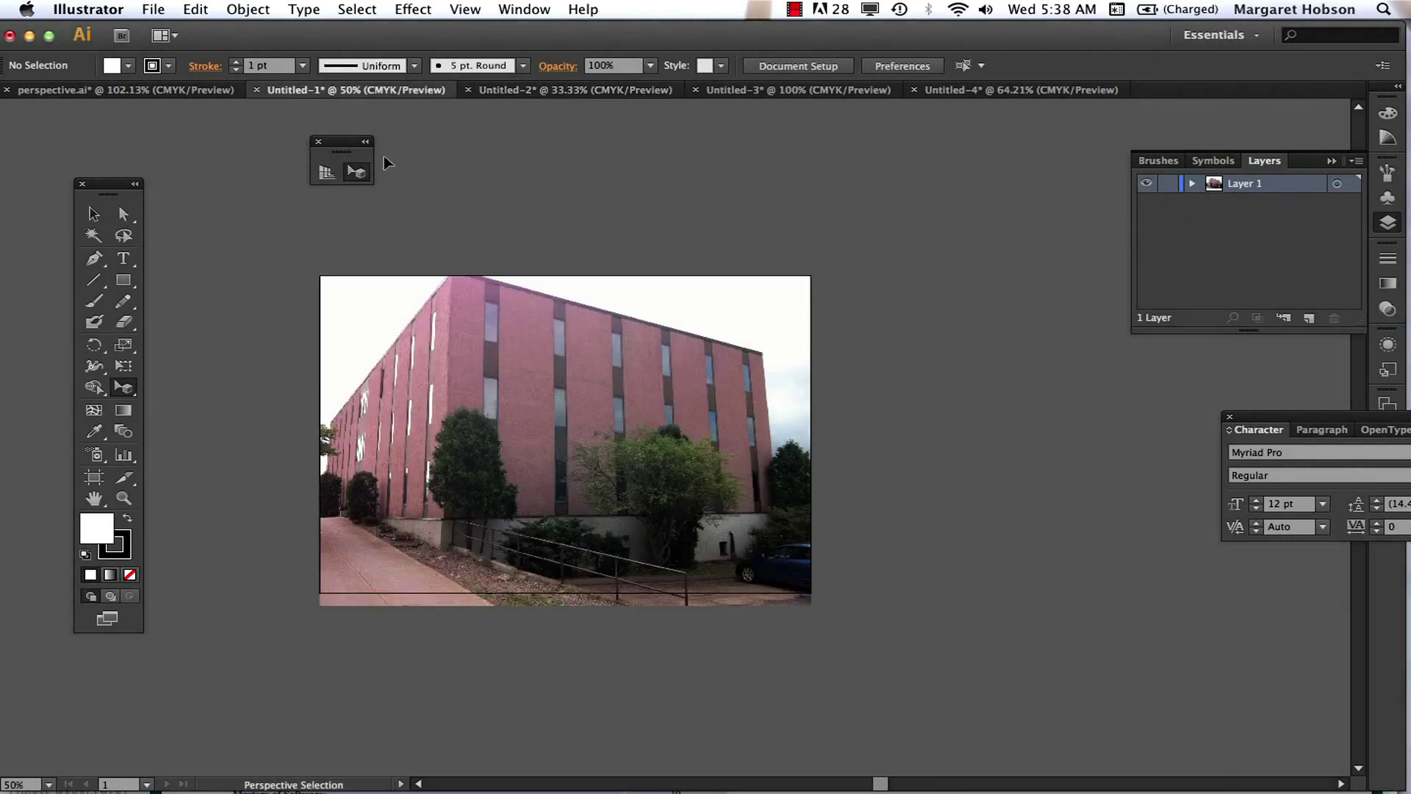
In Untitled-3, make the church photo's layer a locked template with images dimmed to 50% and add a new layer above it.
{"action": "left_click", "coordinate": [731, 90]}
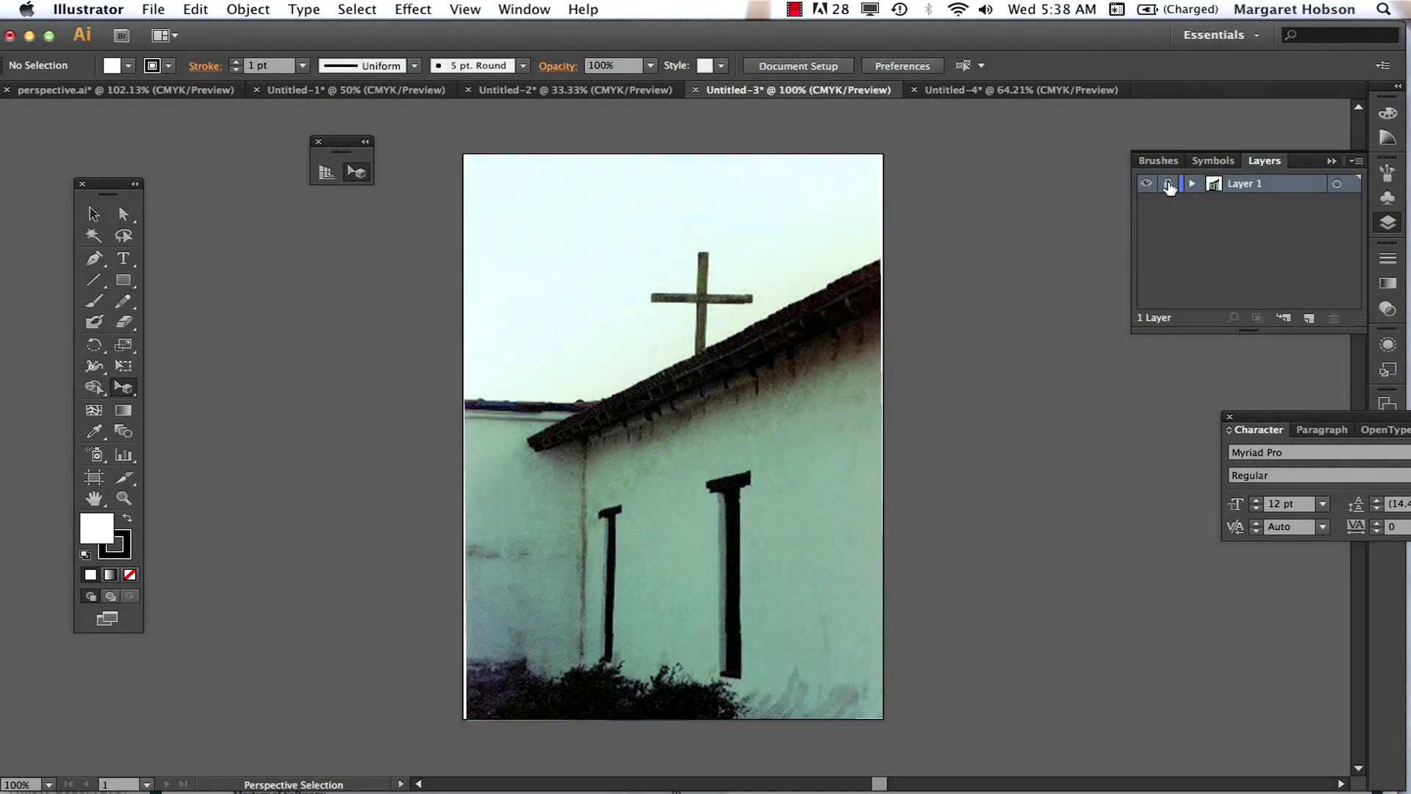
{"action": "left_click", "coordinate": [1168, 184]}
{"action": "double_click", "coordinate": [1294, 188]}
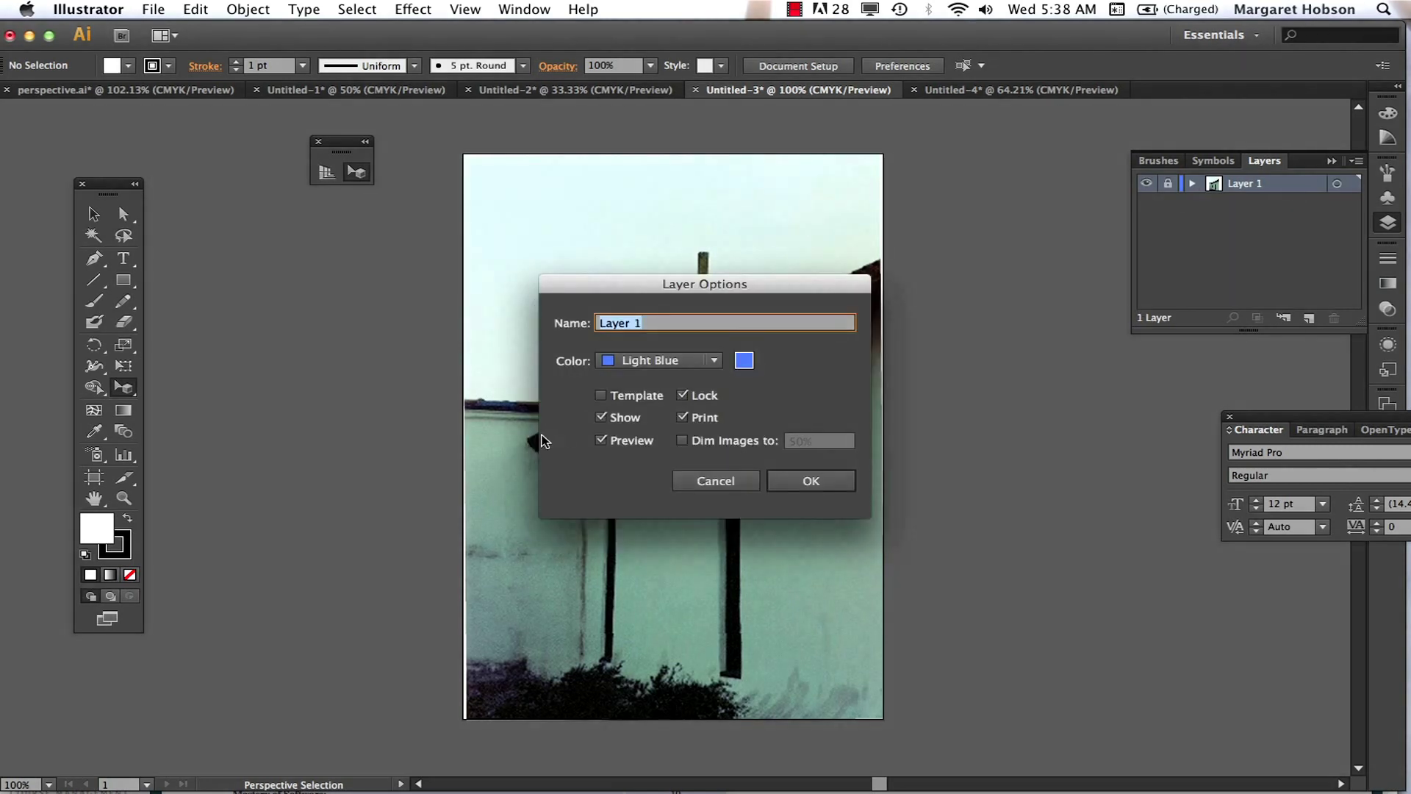
{"action": "left_click", "coordinate": [601, 396]}
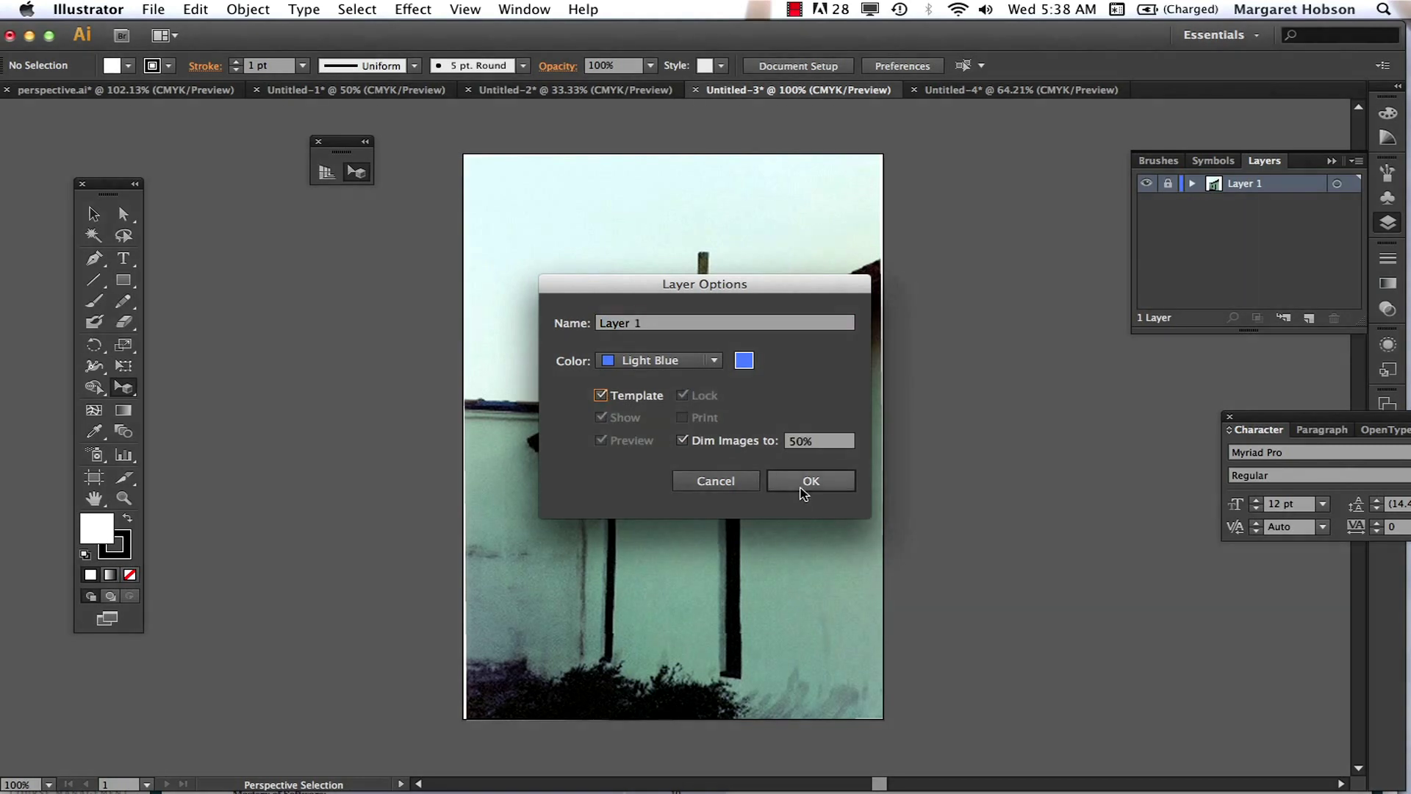
{"action": "left_click", "coordinate": [805, 485]}
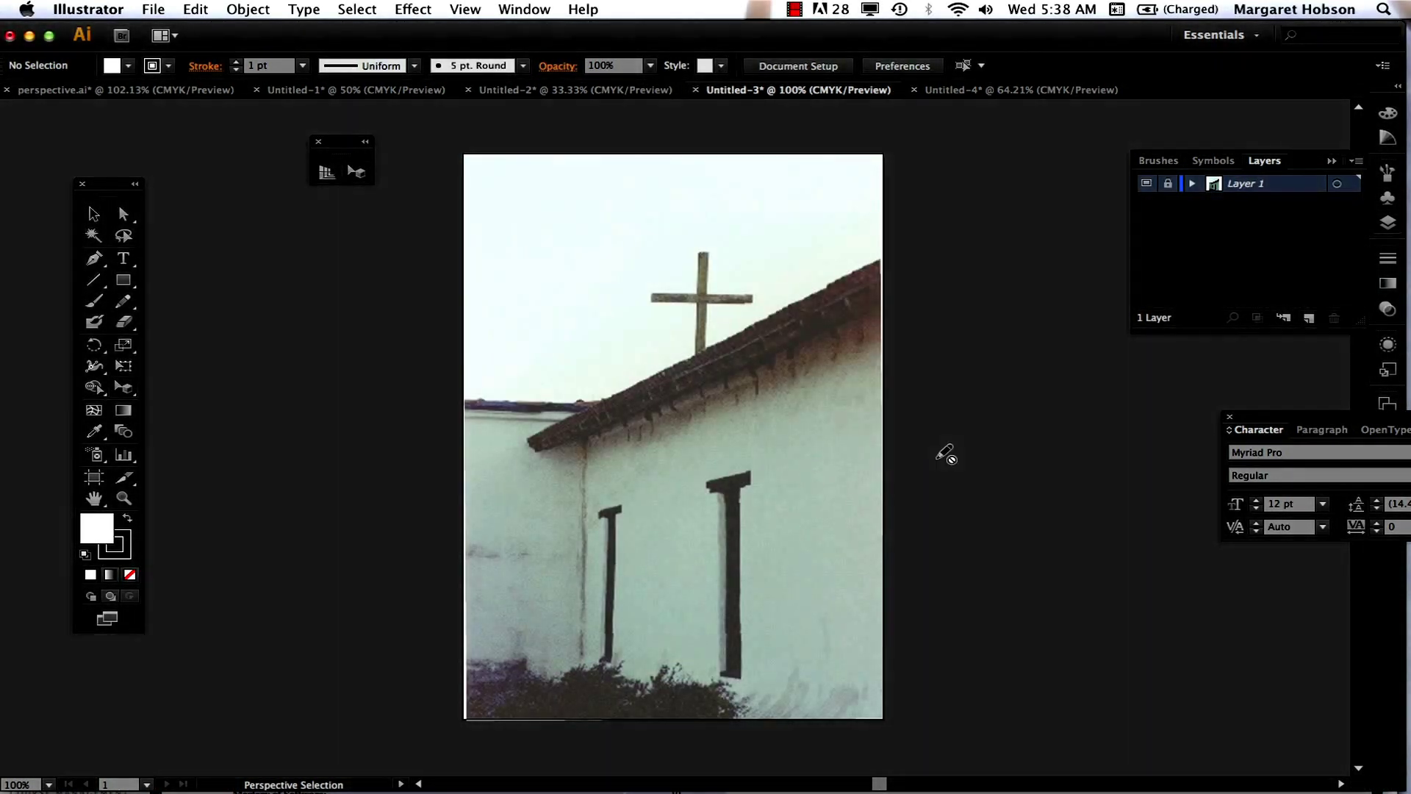
{"action": "left_click", "coordinate": [1310, 322]}
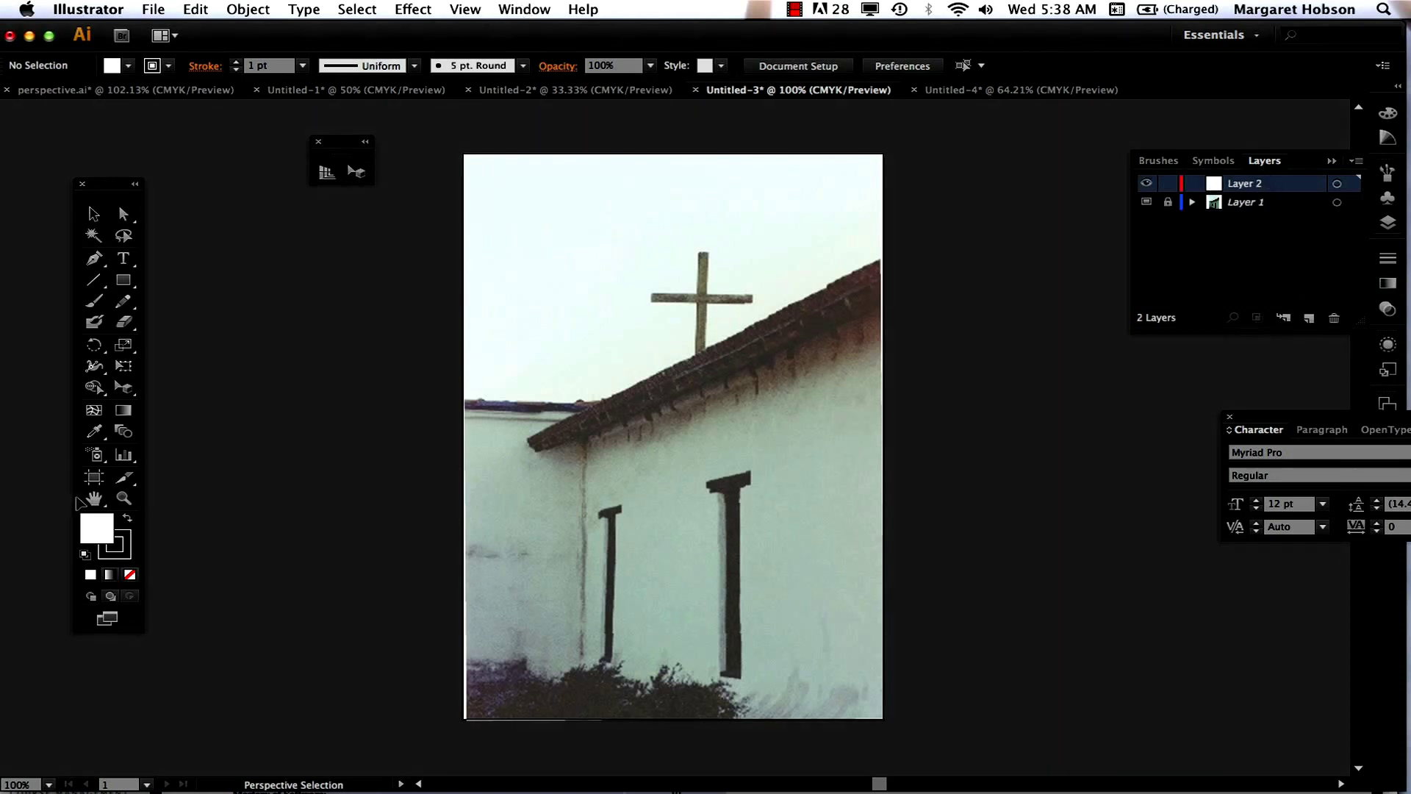
Show a perspective grid over the church photo and set it to the one-point preset [1P-Normal View].
{"action": "left_click", "coordinate": [327, 173]}
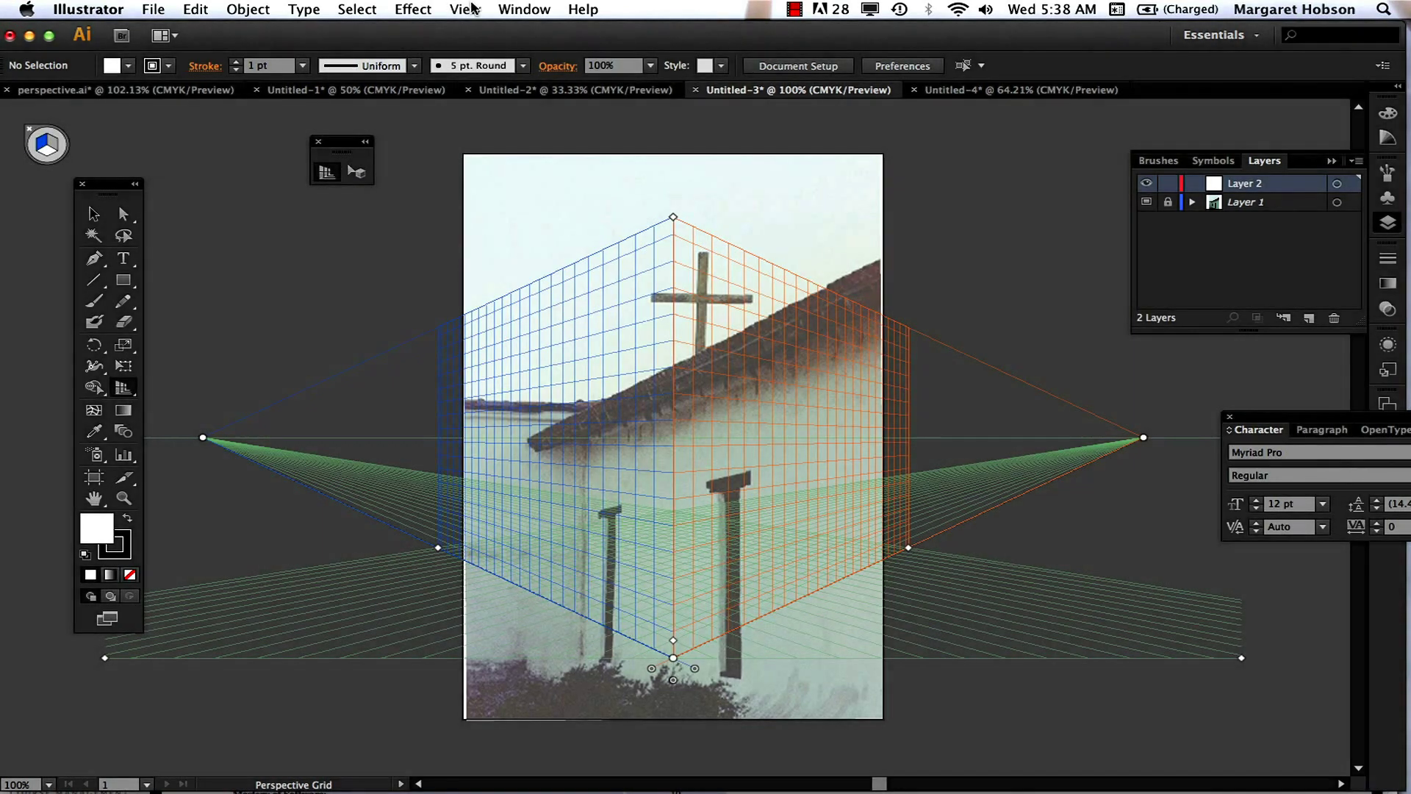
{"action": "left_click", "coordinate": [465, 9]}
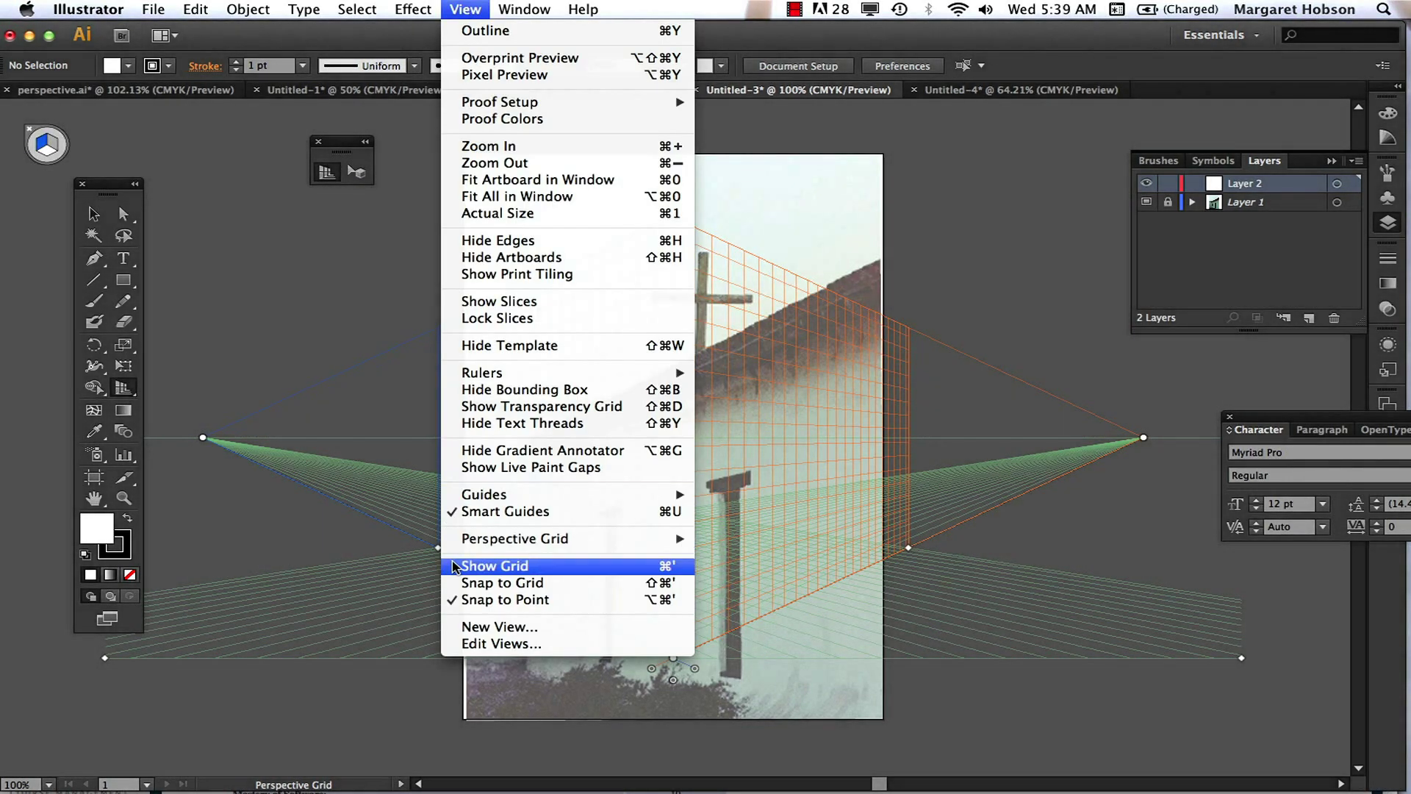
{"action": "mouse_move", "coordinate": [469, 545]}
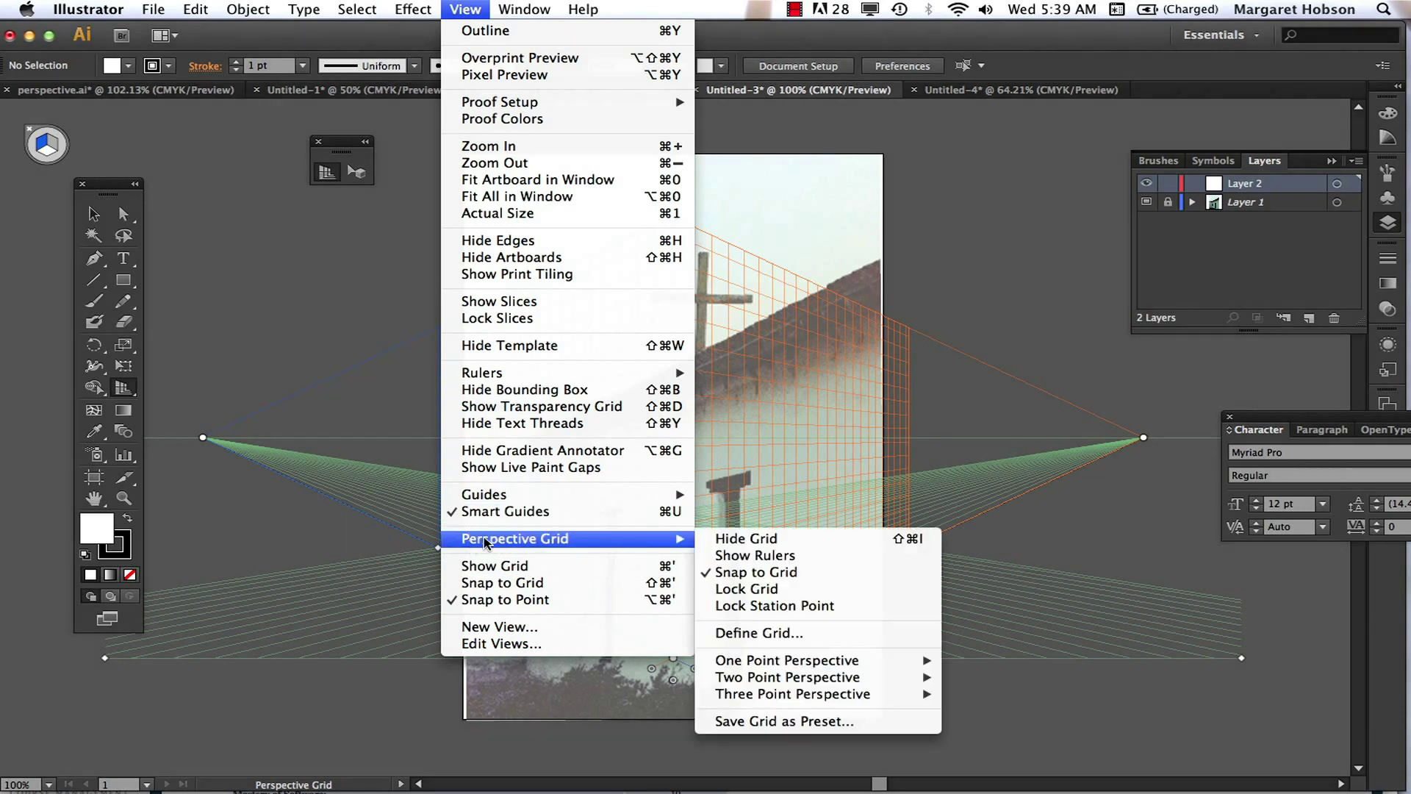
{"action": "mouse_move", "coordinate": [918, 661]}
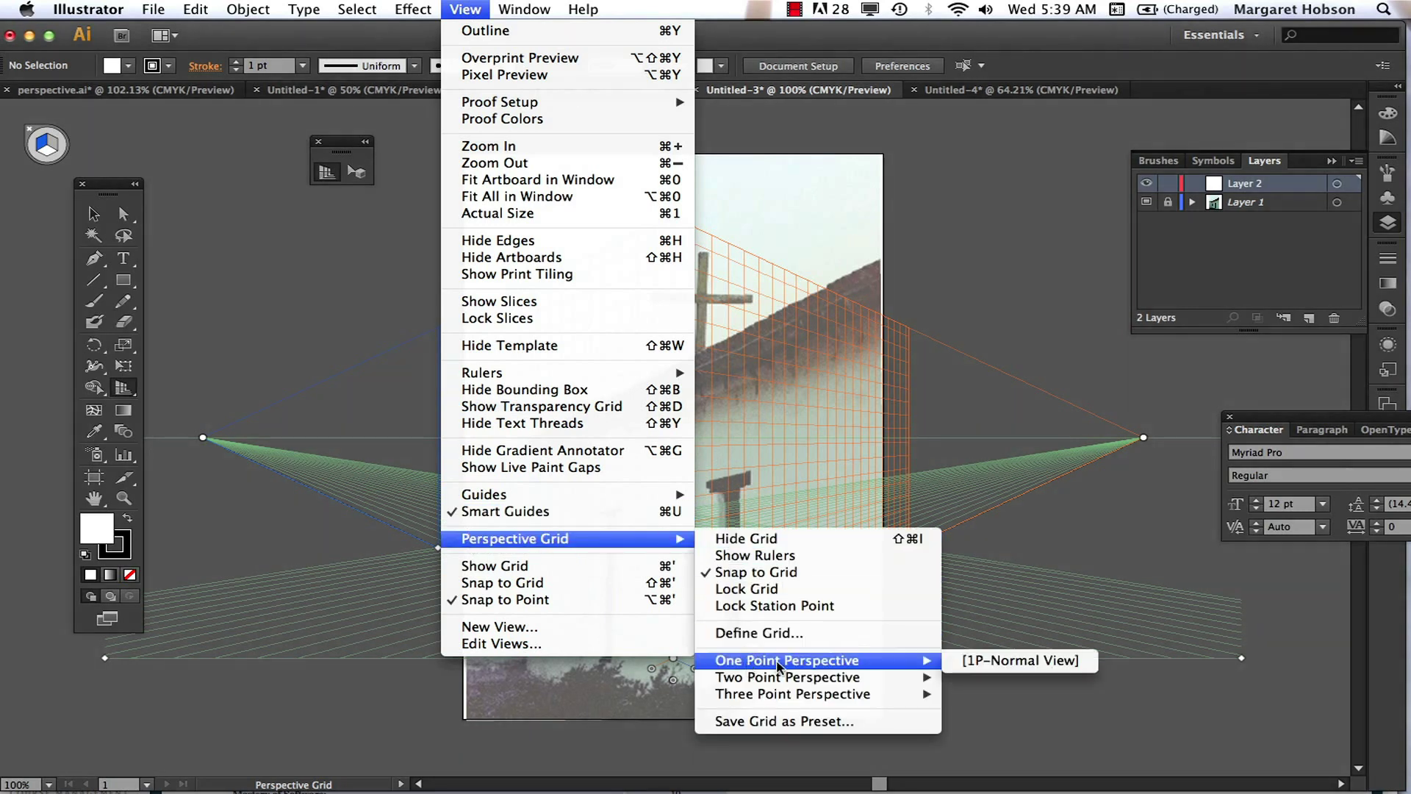
{"action": "left_click", "coordinate": [1012, 662]}
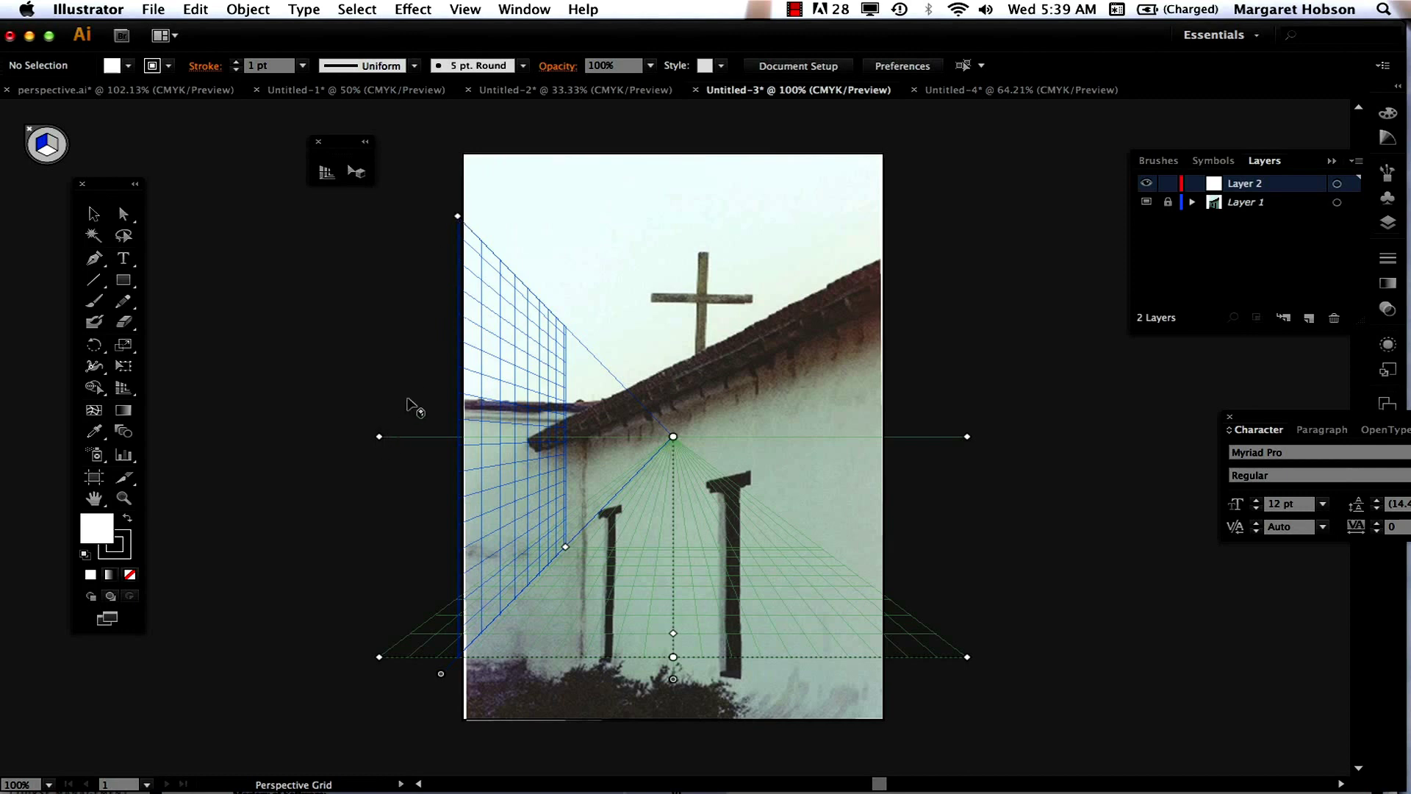
{"action": "left_click", "coordinate": [794, 8]}
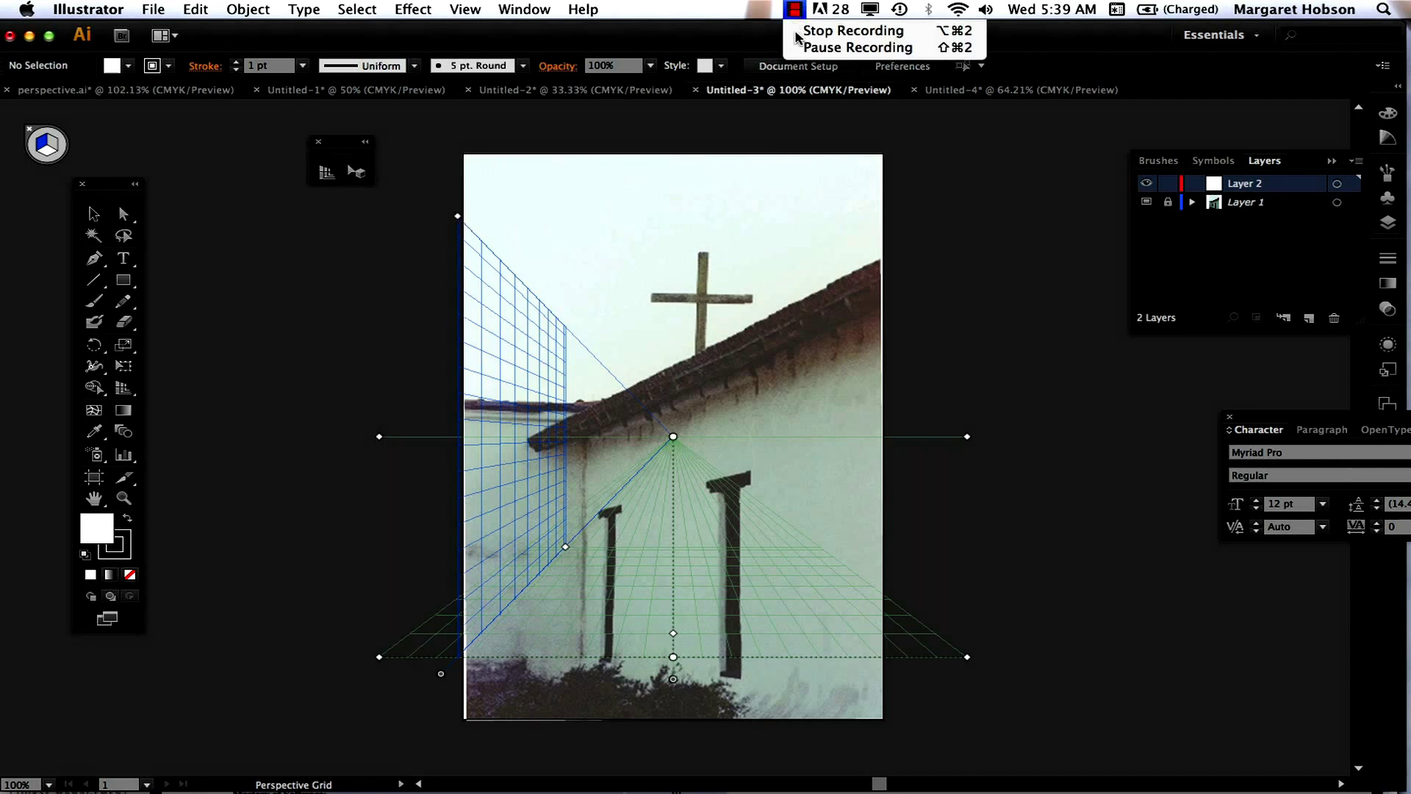
{"action": "left_click", "coordinate": [851, 44]}
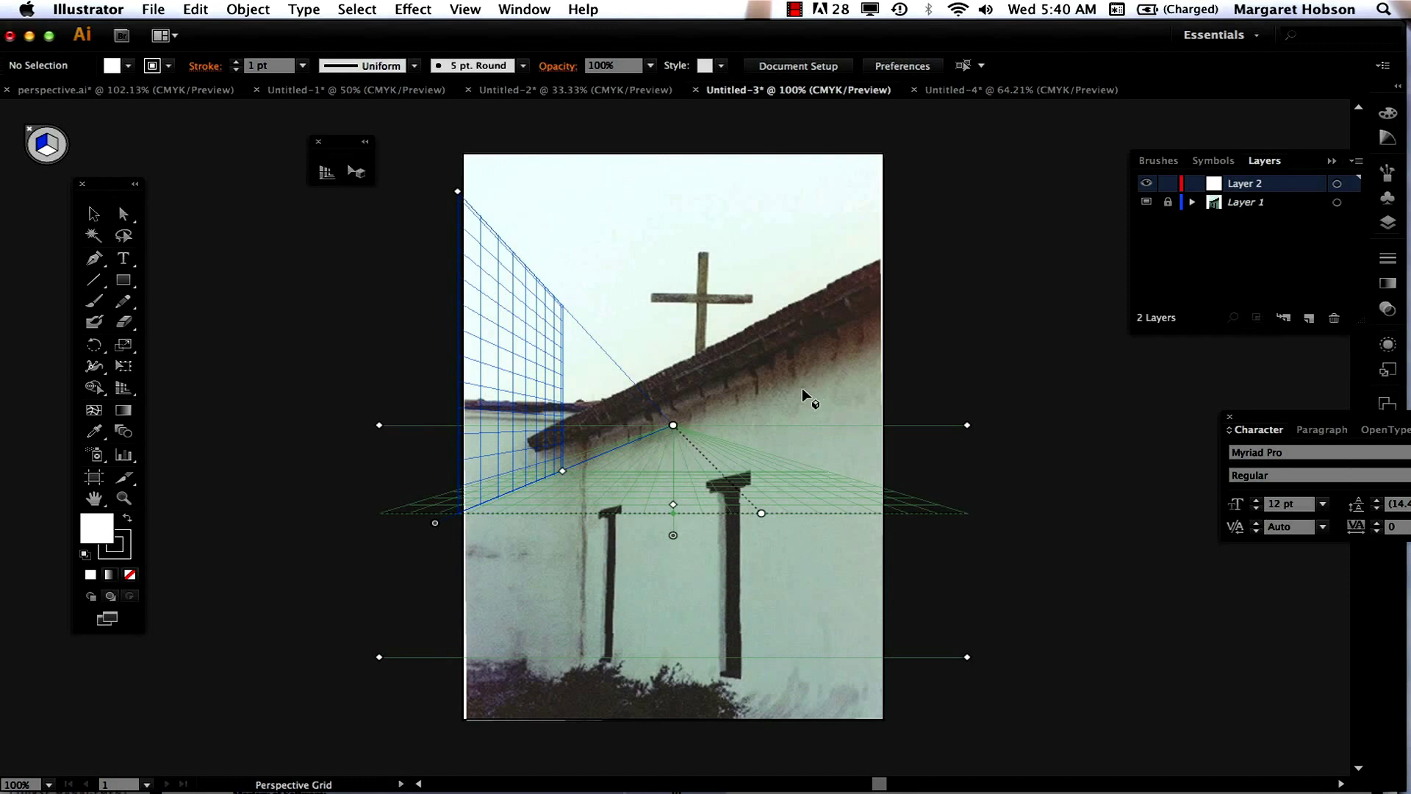
Reposition the one-point grid so its vanishing point lies left of the photo and its floor plane reaches down to the ground line.
{"action": "left_click_drag", "start_coordinate": [671, 425], "coordinate": [224, 441]}
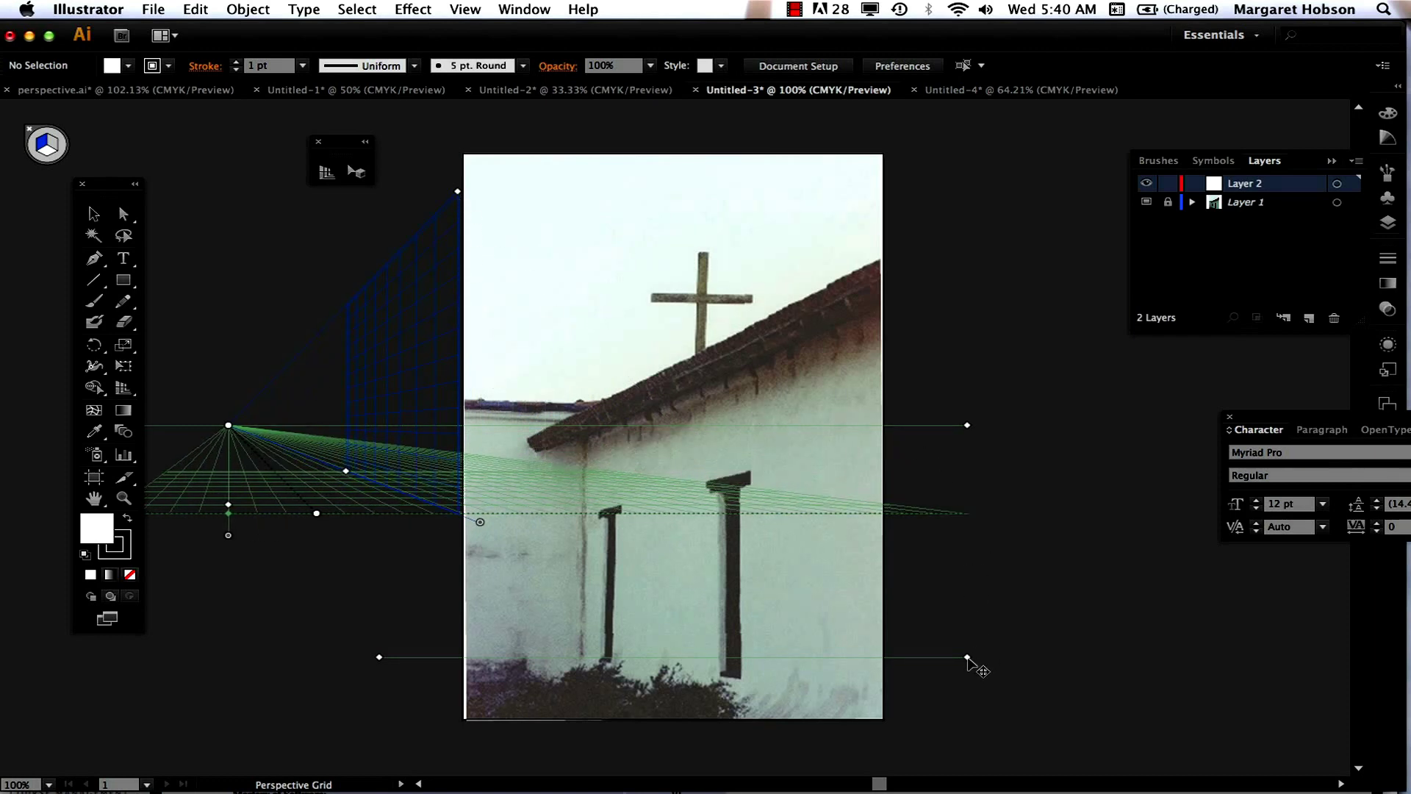
{"action": "left_click_drag", "start_coordinate": [968, 657], "coordinate": [1176, 726]}
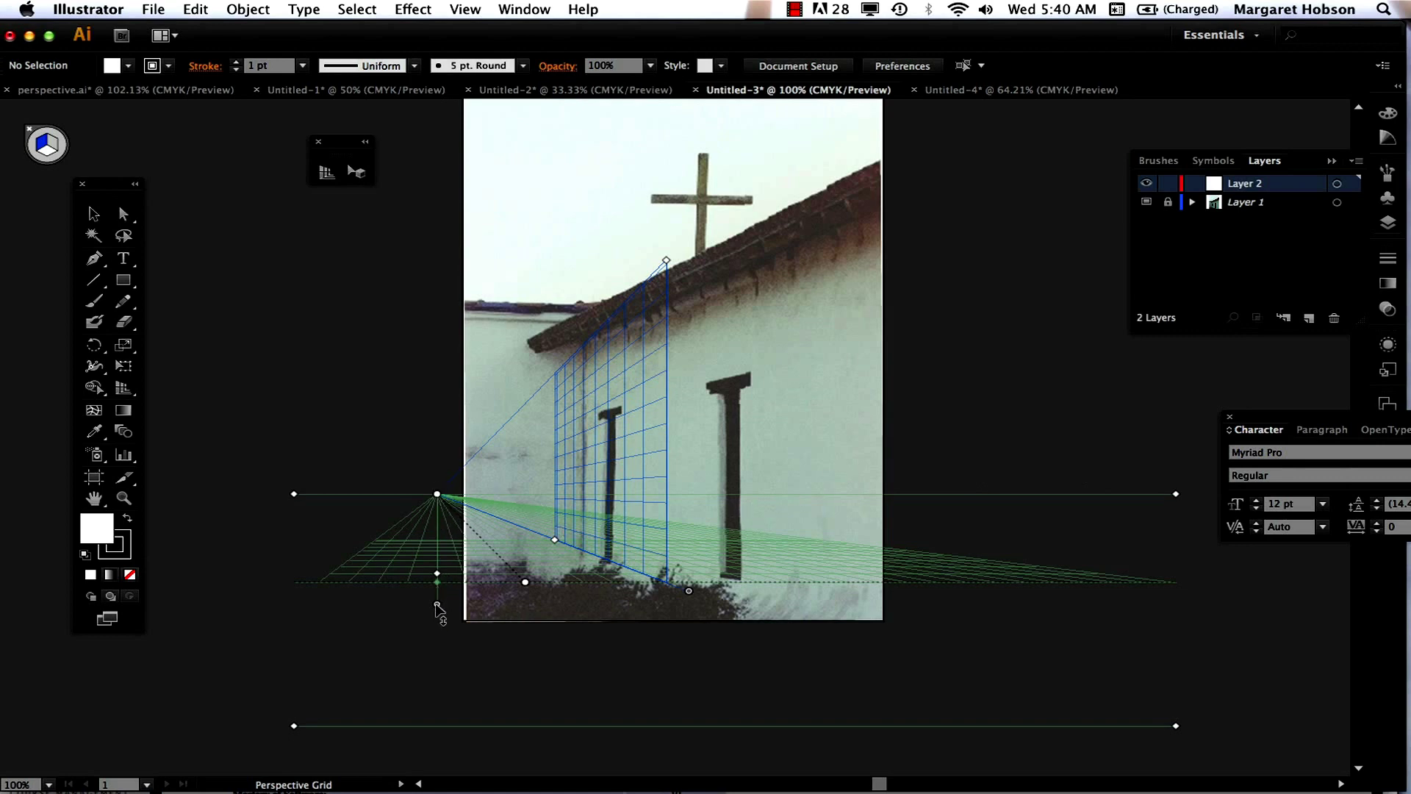
{"action": "left_click_drag", "start_coordinate": [437, 607], "coordinate": [437, 749]}
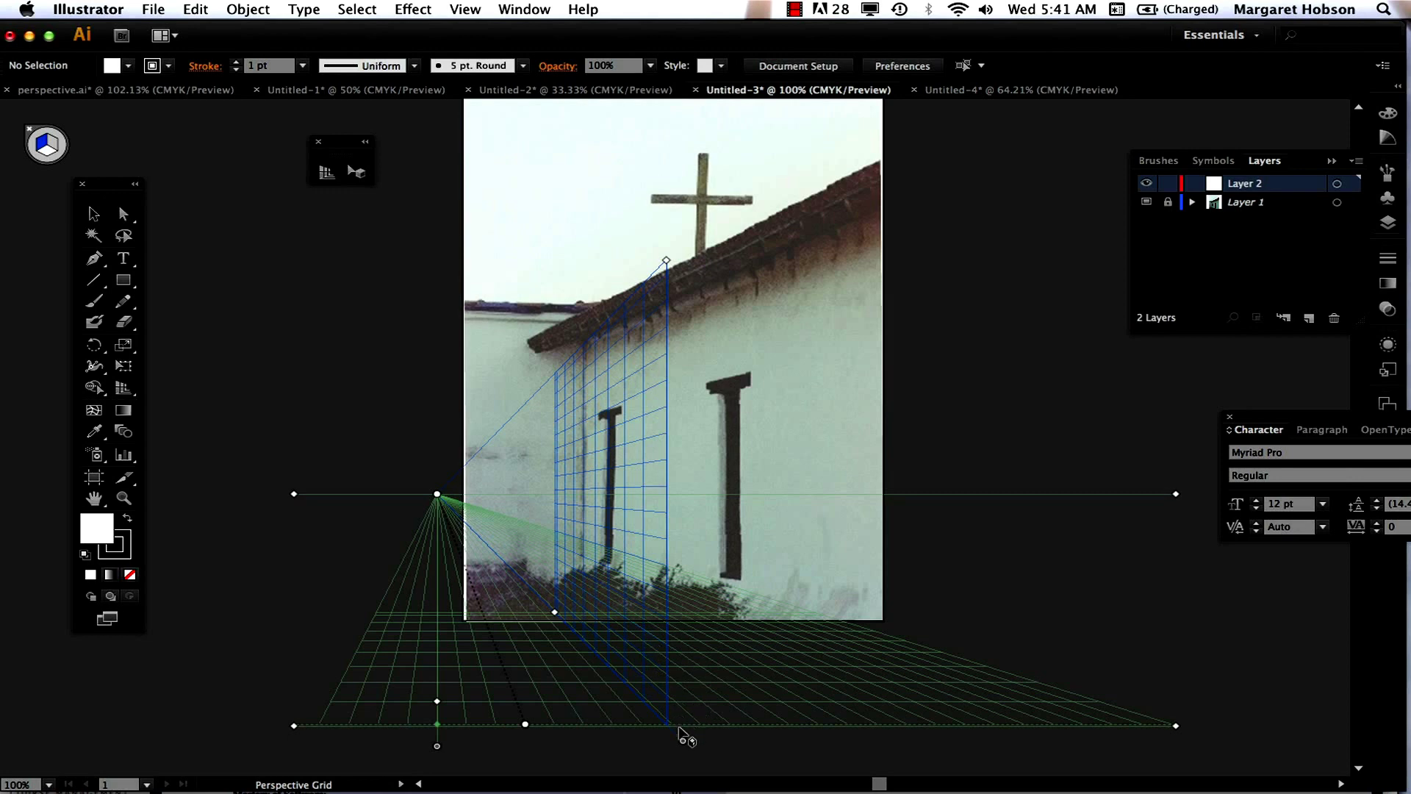
Fit the vertical grid plane to the church wall, from the photo's right edge up to the roofline, moving the vanishing point farther left.
{"action": "left_click_drag", "start_coordinate": [679, 727], "coordinate": [892, 741]}
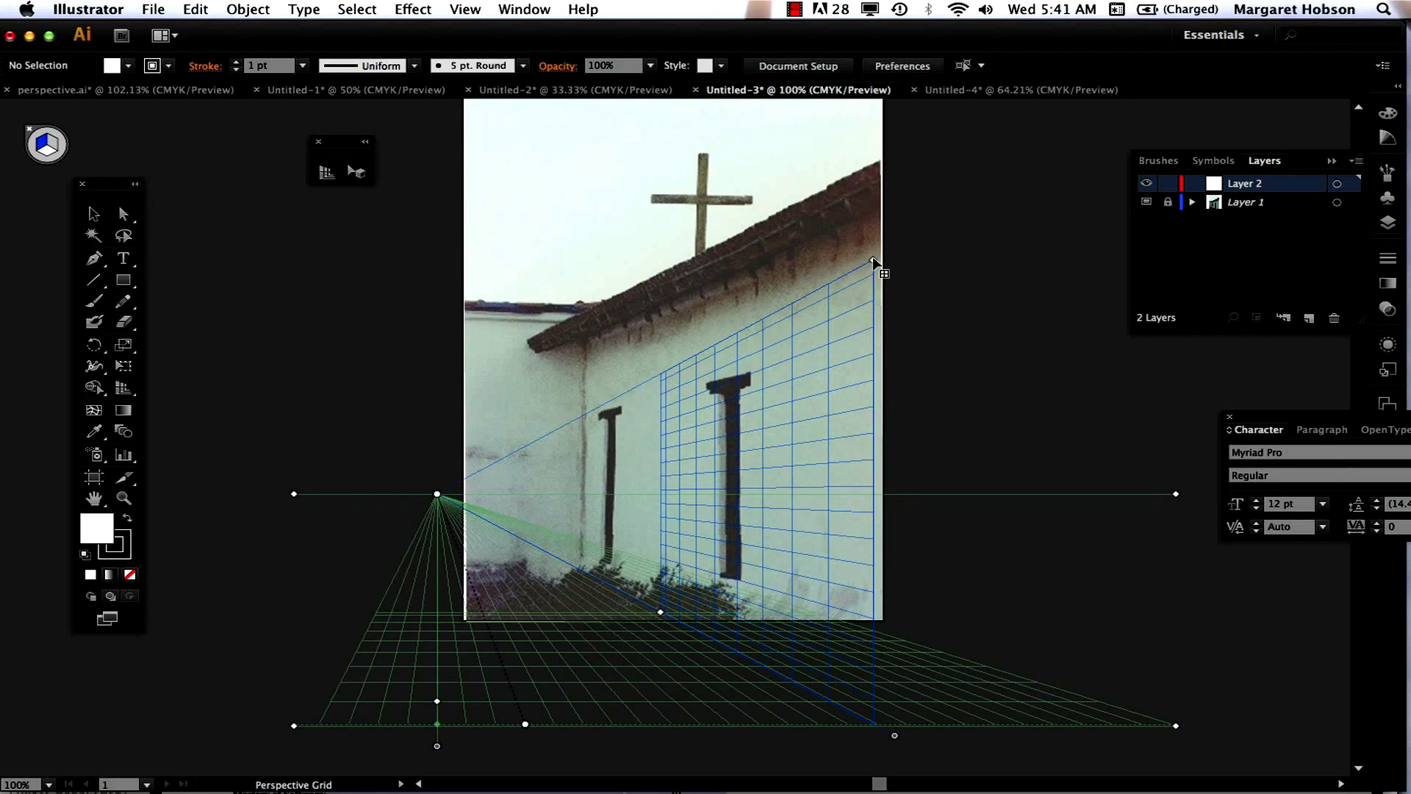
{"action": "left_click_drag", "start_coordinate": [873, 259], "coordinate": [884, 156]}
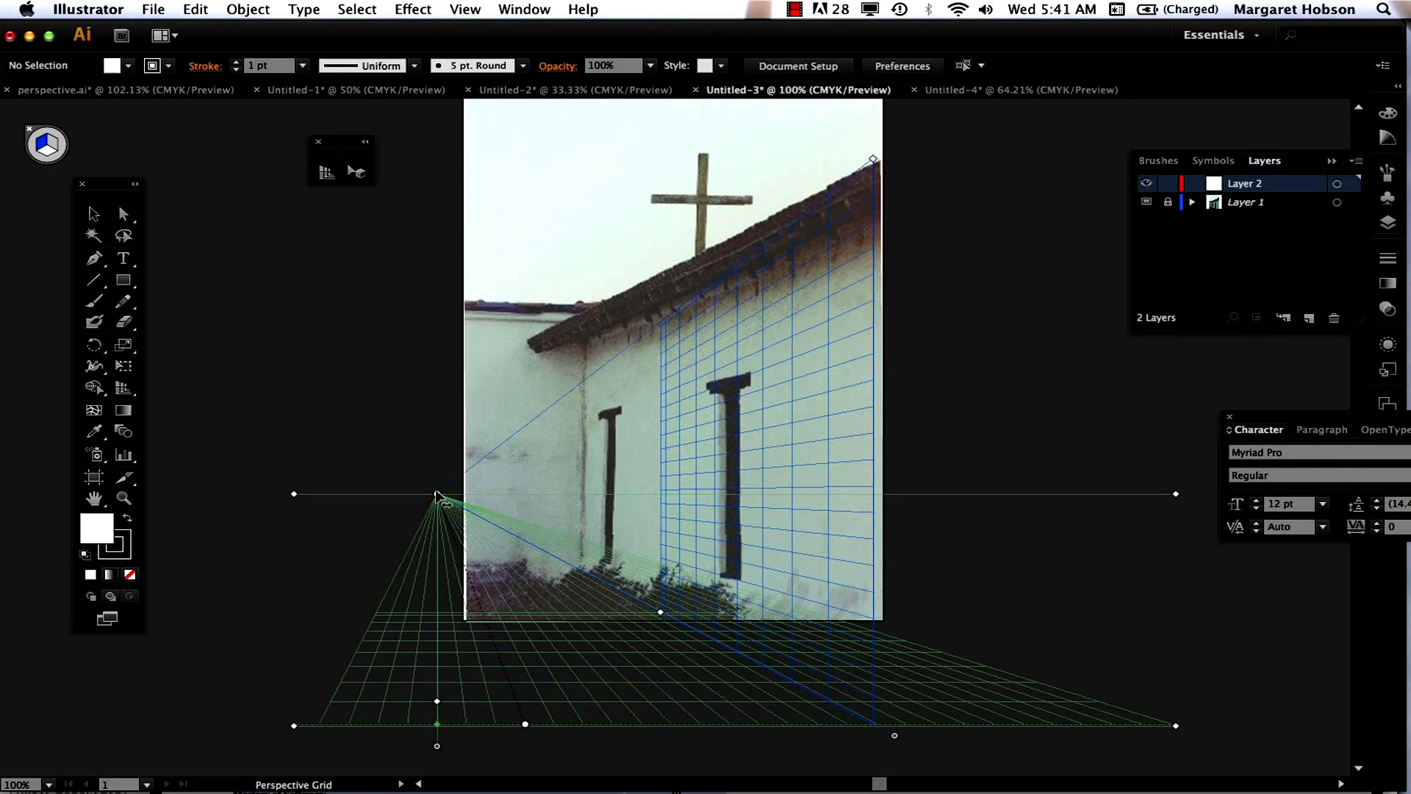
{"action": "left_click_drag", "start_coordinate": [439, 496], "coordinate": [226, 494]}
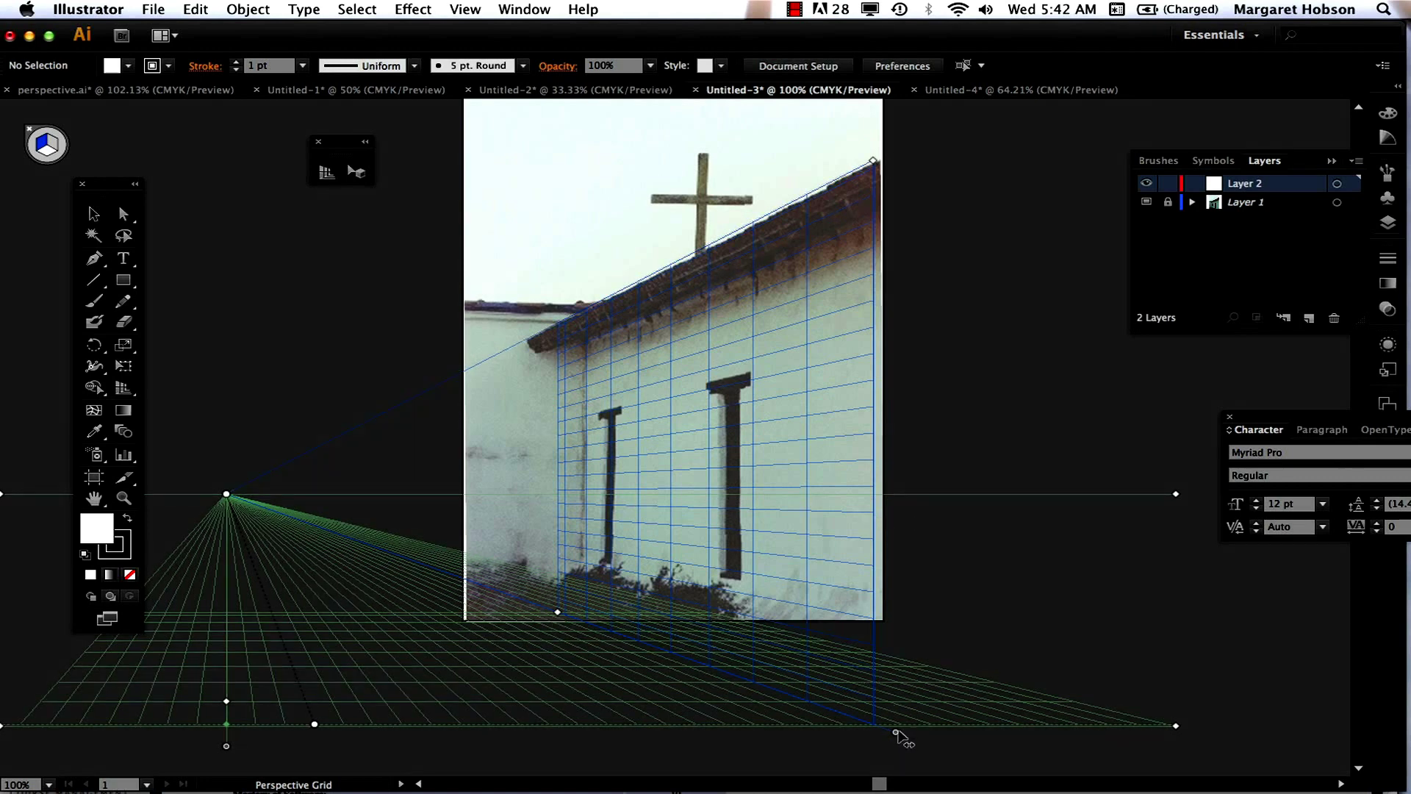
{"action": "left_click_drag", "start_coordinate": [896, 731], "coordinate": [907, 729]}
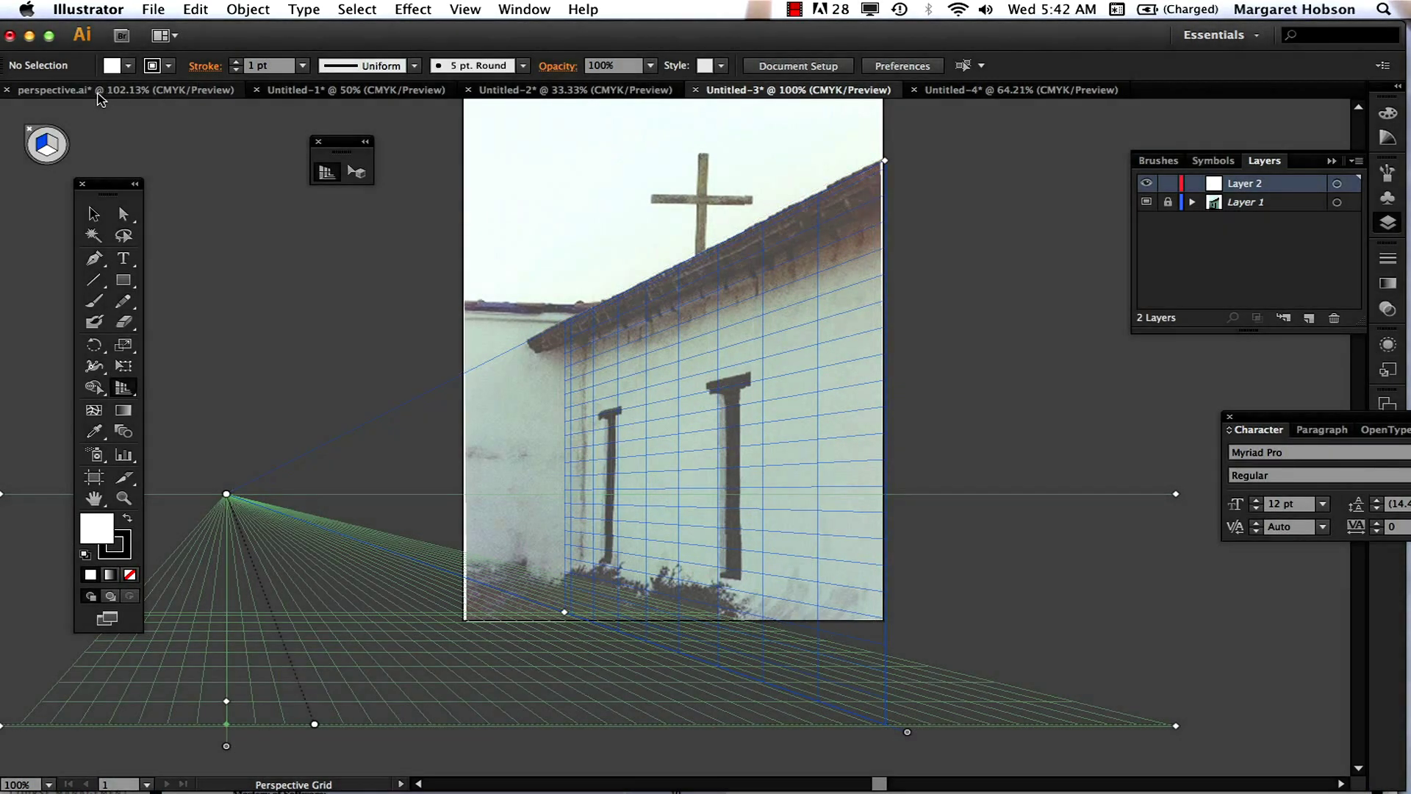
Hide the top layer and Layer 1 in perspective.ai to examine its grid against the photo, view Untitled-4, and return to Untitled-3.
{"action": "left_click", "coordinate": [46, 91]}
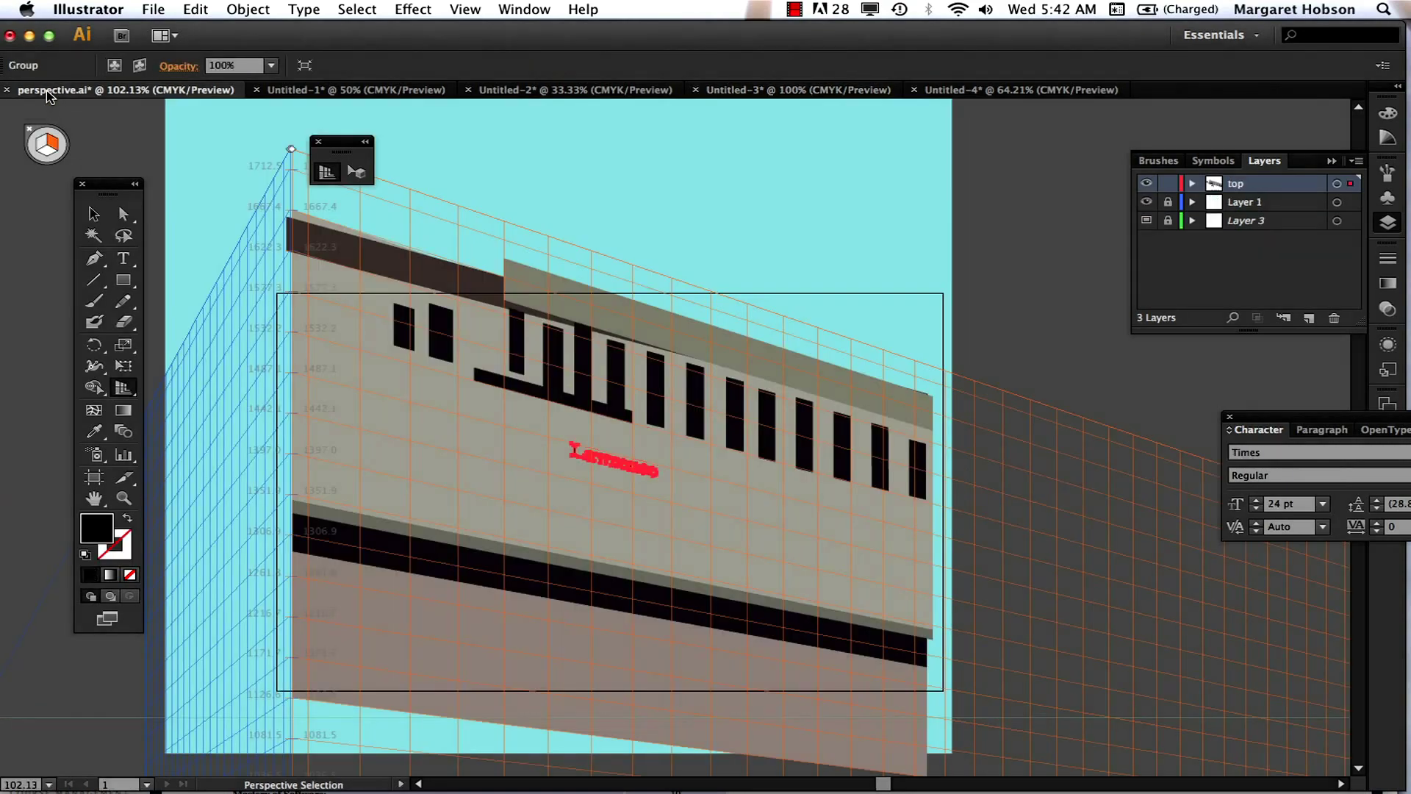
{"action": "left_click", "coordinate": [1146, 184]}
{"action": "left_click", "coordinate": [1146, 184]}
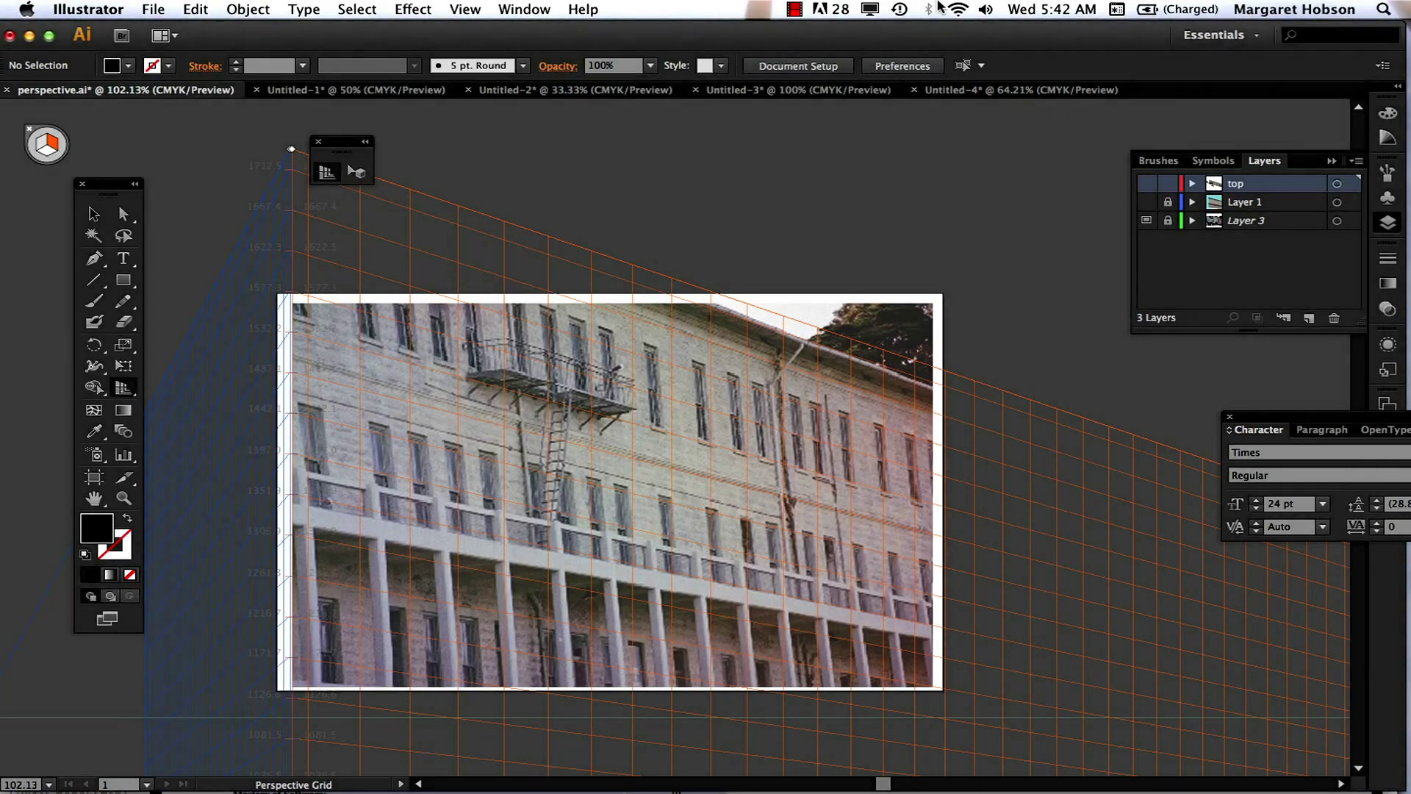
{"action": "left_click", "coordinate": [948, 91]}
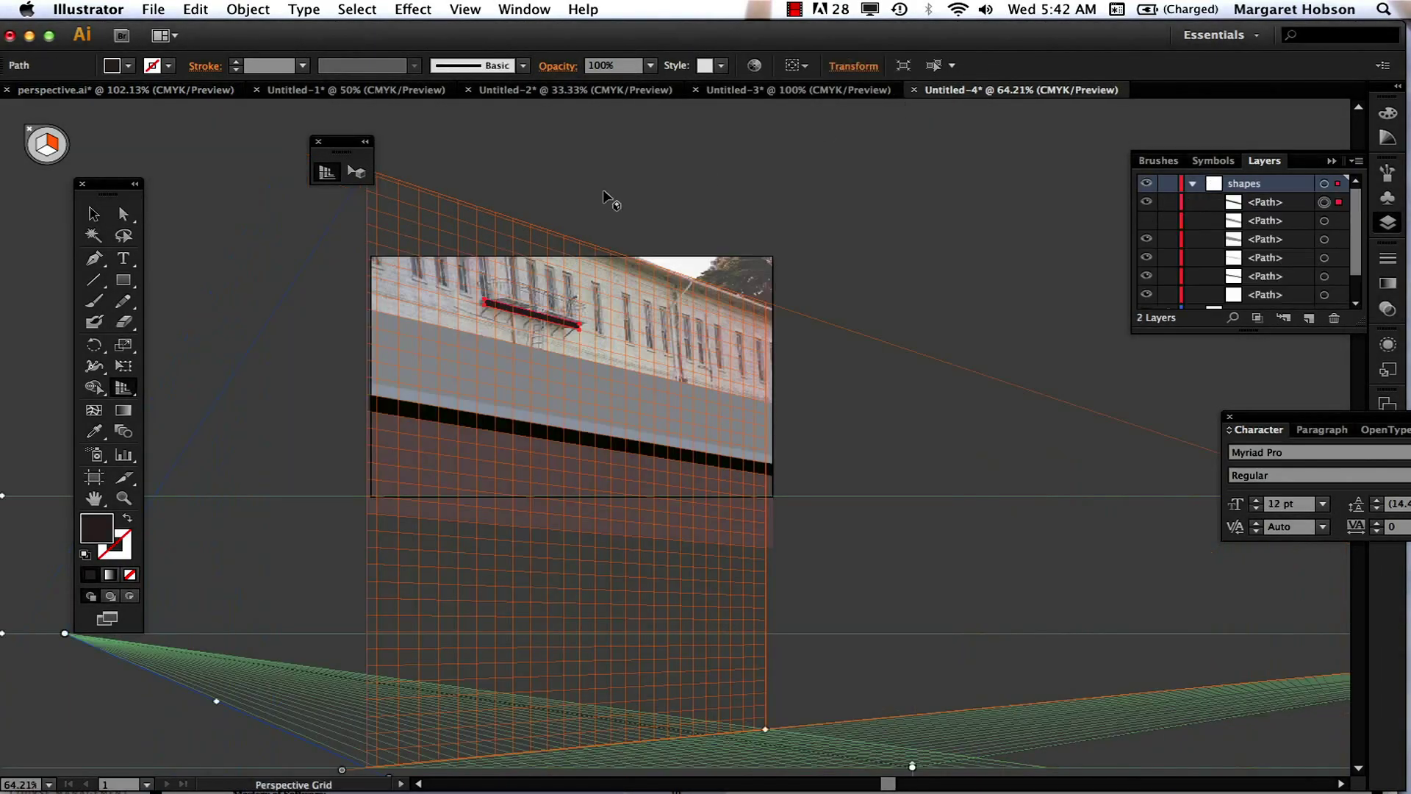
{"action": "left_click", "coordinate": [746, 90]}
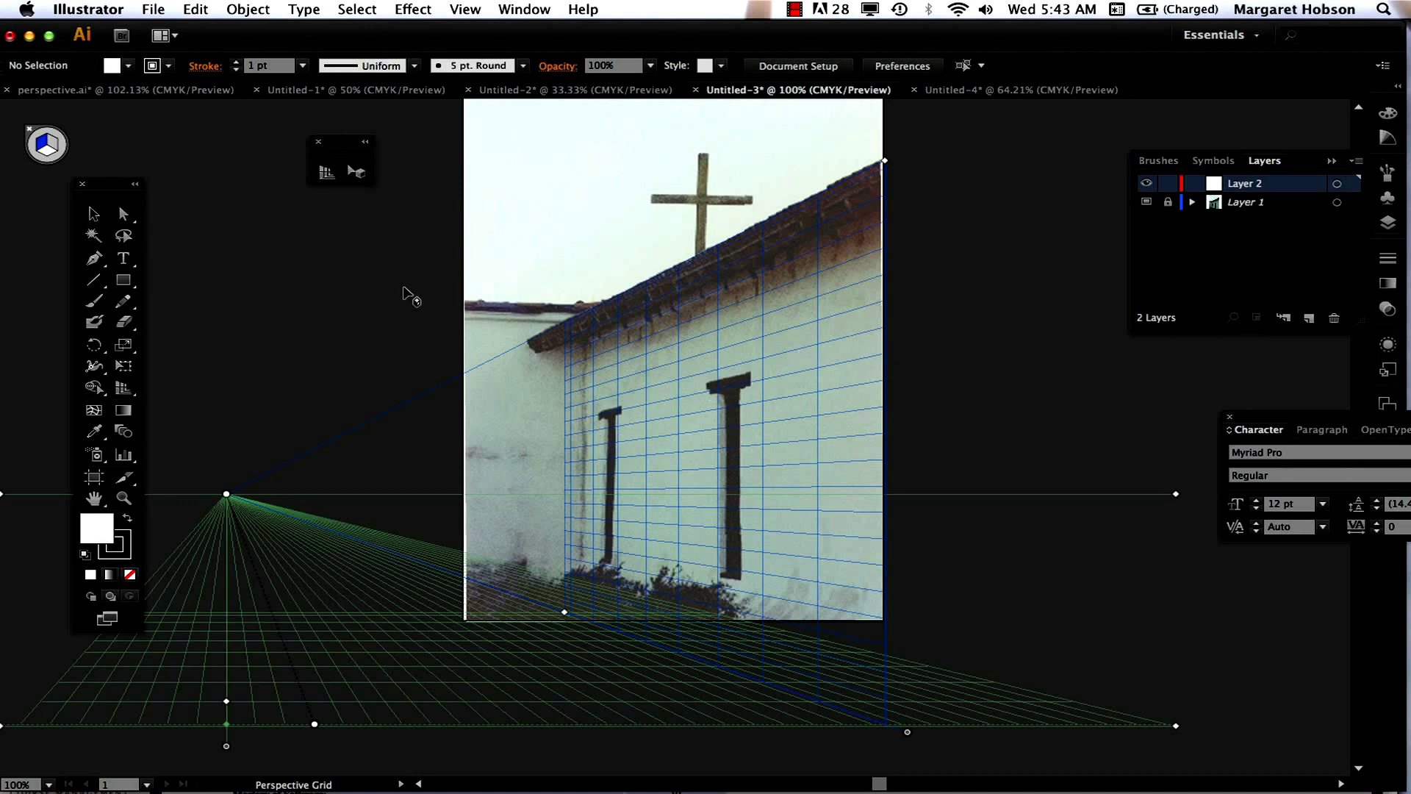
Hide the perspective grid and draw a flat rectangle over the church's front-facing wall at the photo's left edge.
{"action": "left_click", "coordinate": [93, 214]}
{"action": "left_click", "coordinate": [123, 280]}
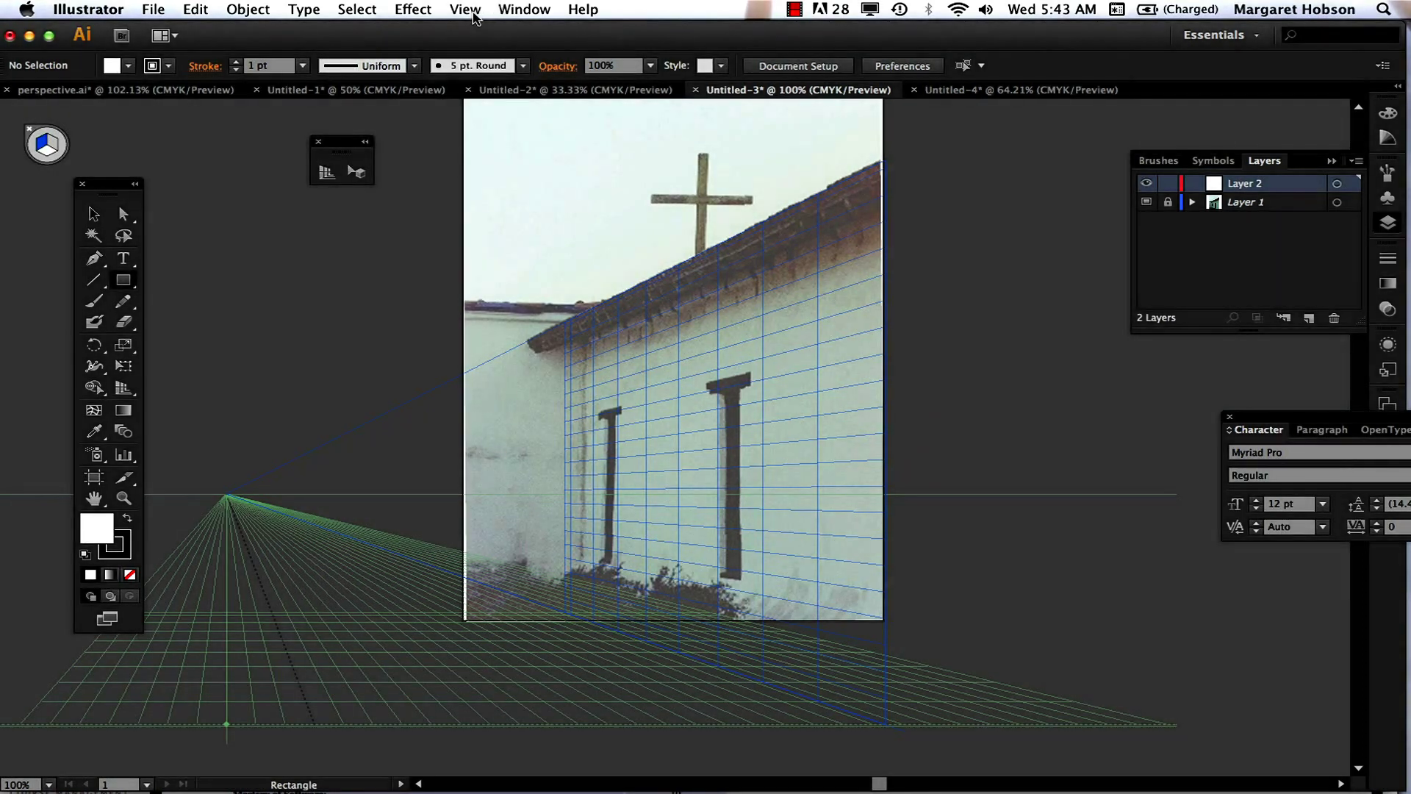
{"action": "left_click", "coordinate": [465, 9]}
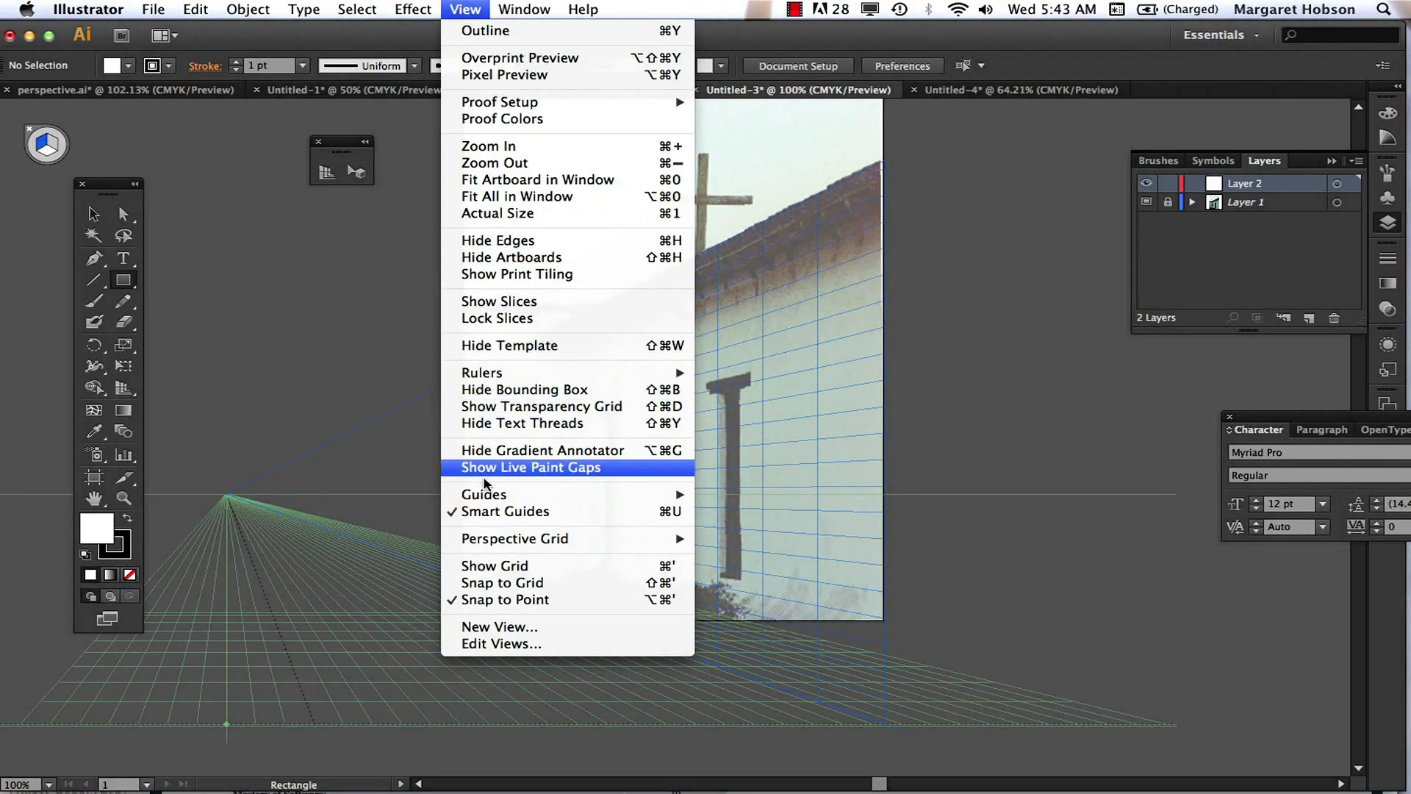
{"action": "mouse_move", "coordinate": [515, 538]}
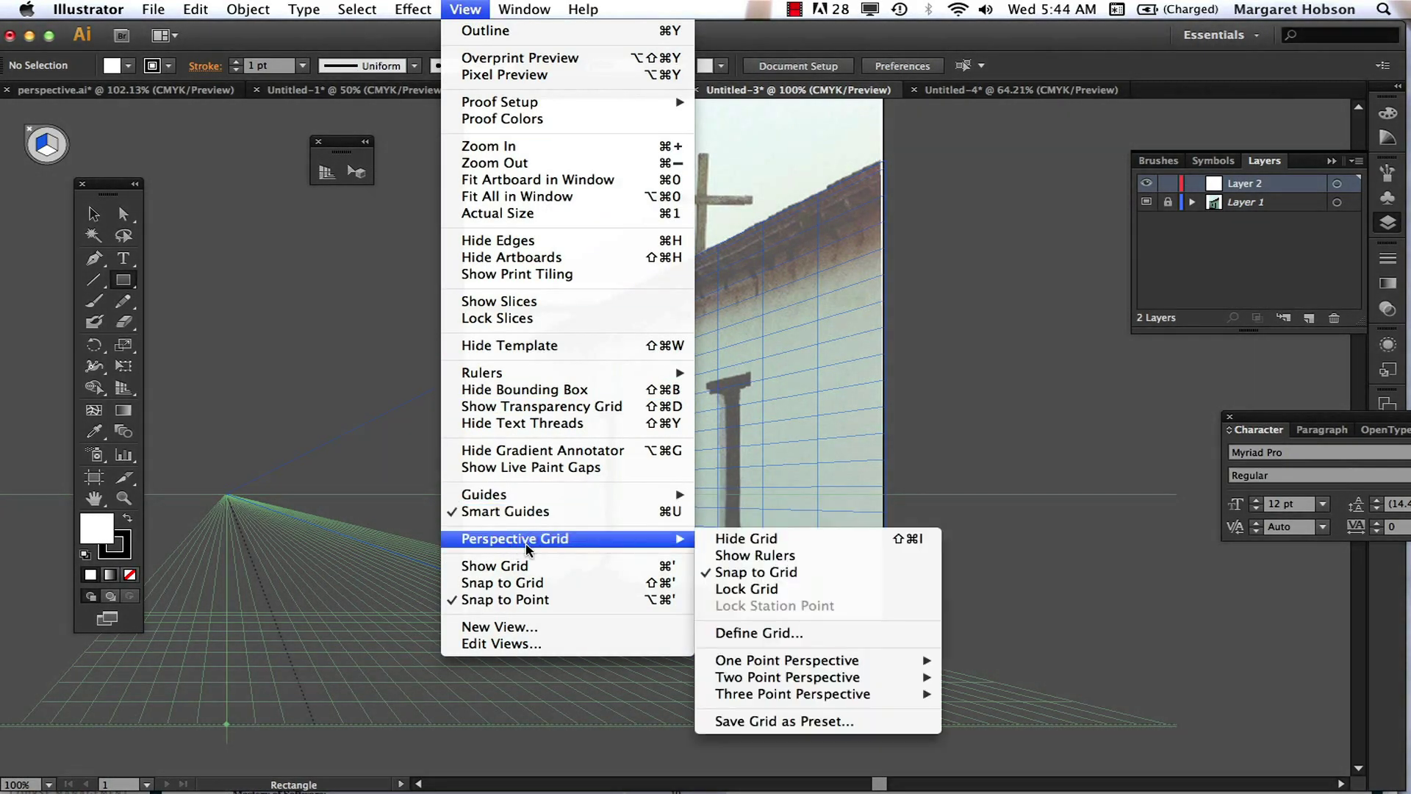
{"action": "left_click", "coordinate": [757, 538]}
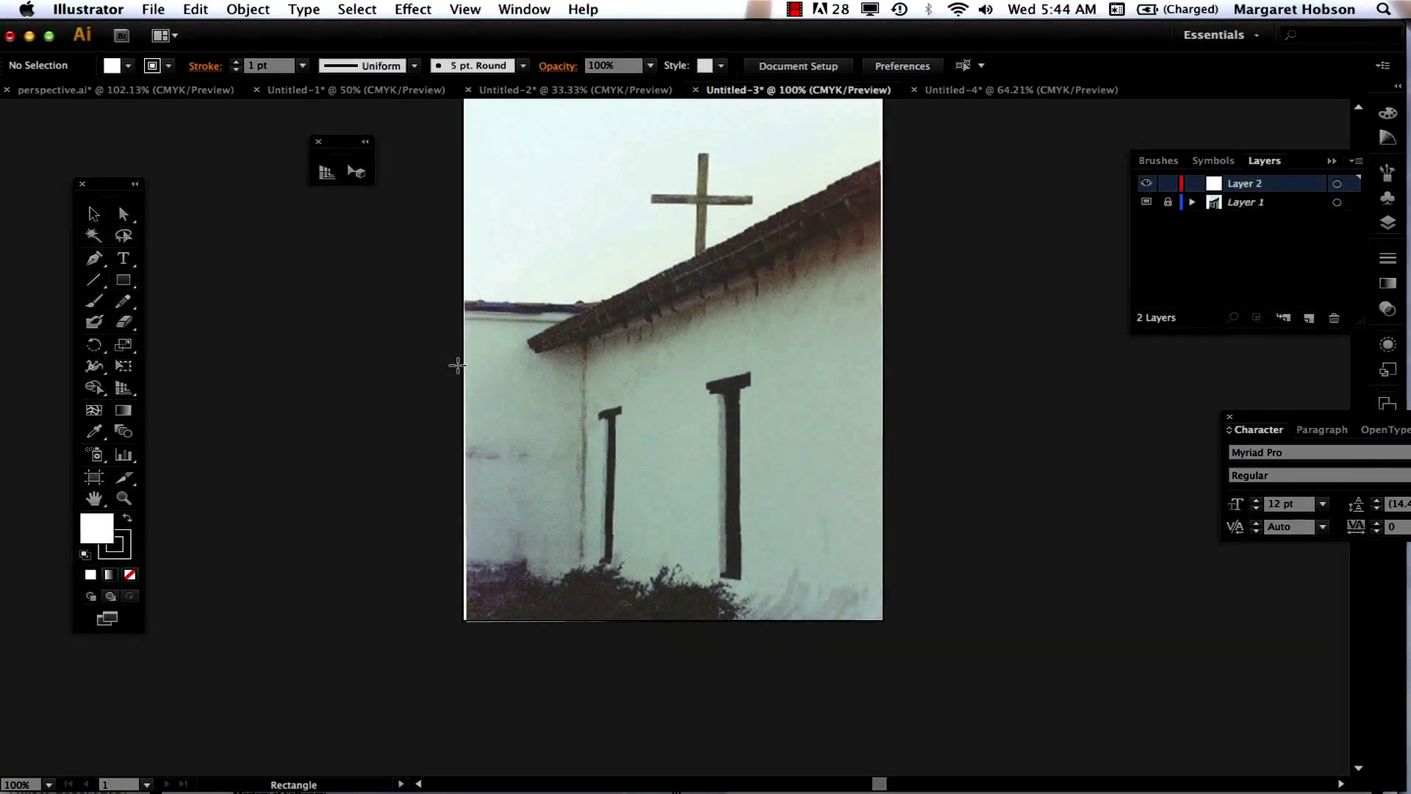
{"action": "left_click_drag", "start_coordinate": [466, 319], "coordinate": [582, 615]}
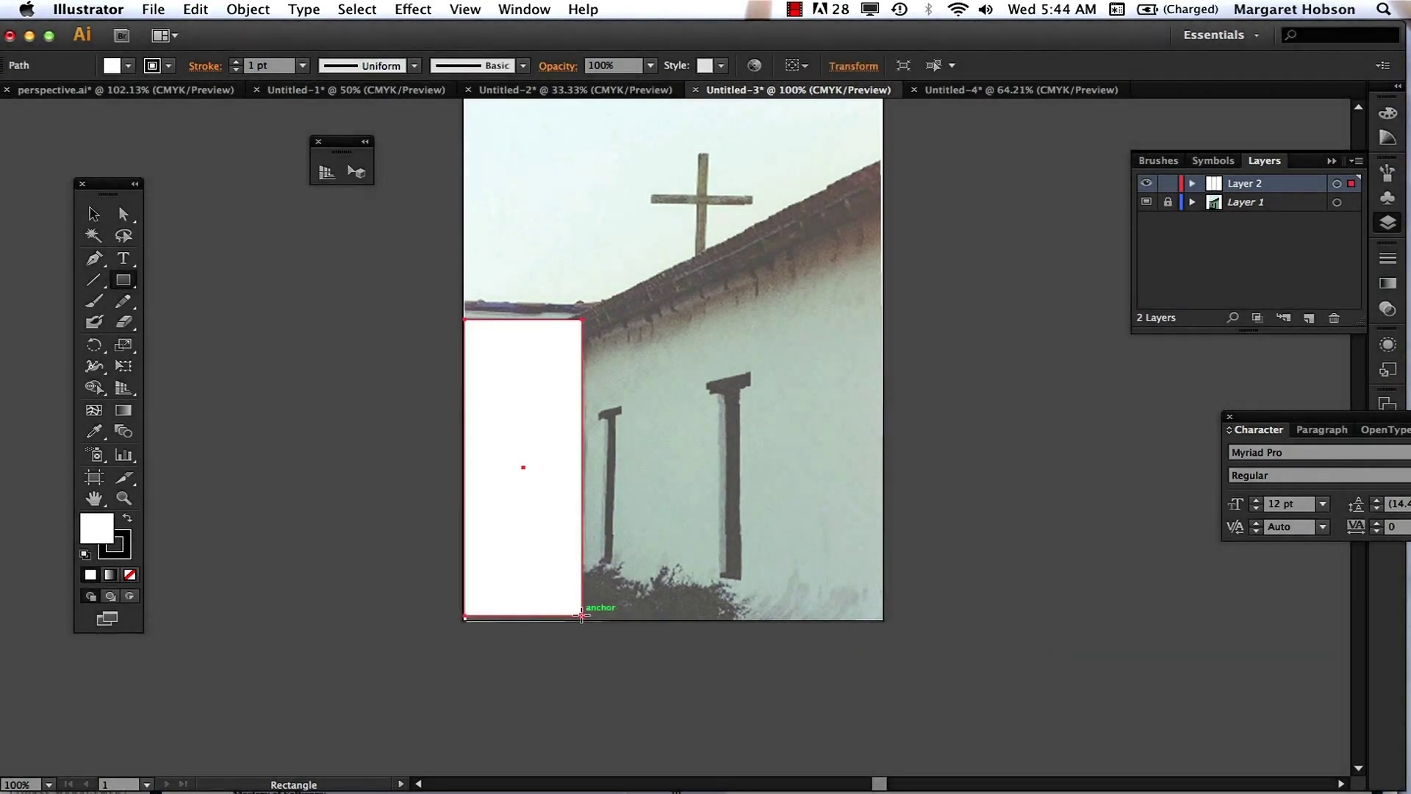
Fill the flat wall rectangle with pale yellow (#e8d587) and deselect it.
{"action": "double_click", "coordinate": [88, 539]}
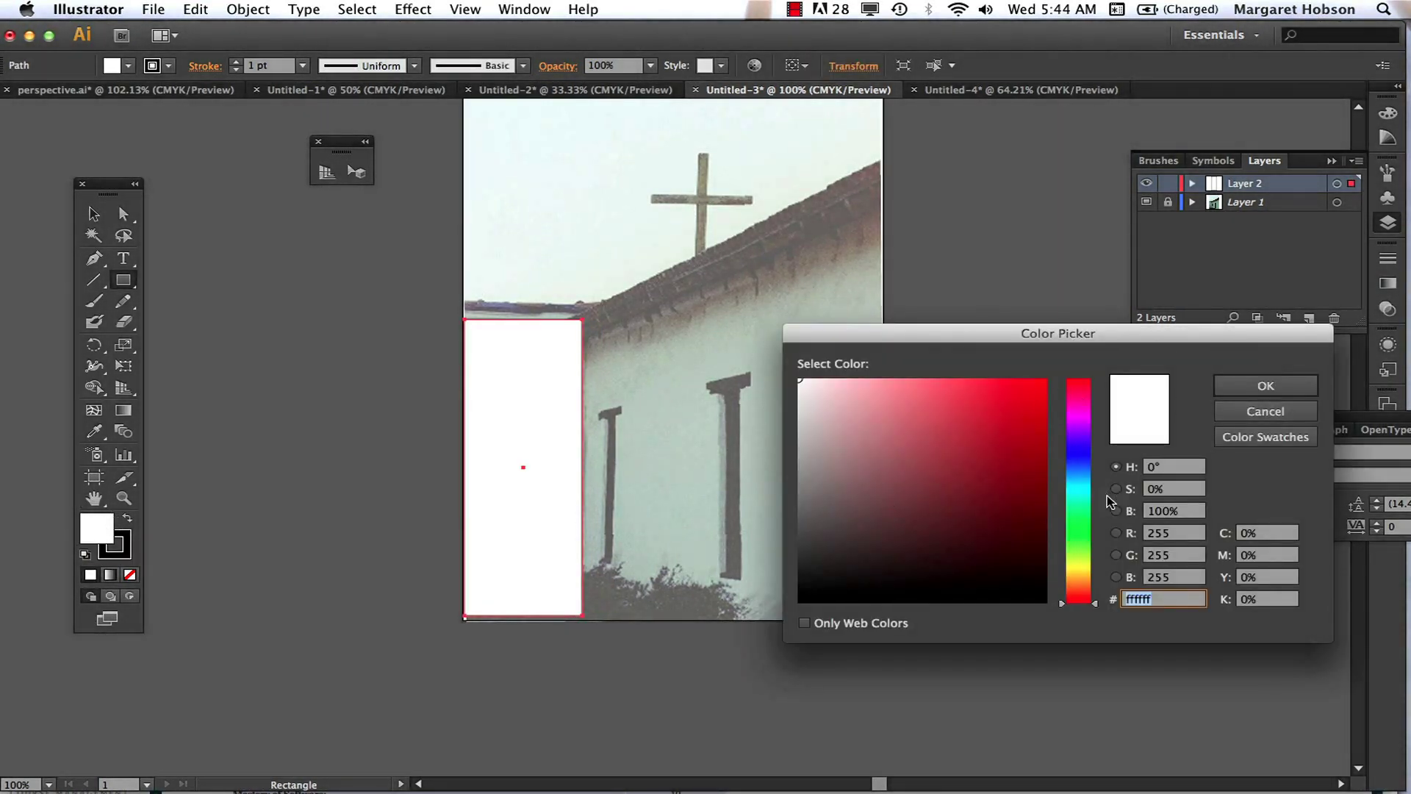
{"action": "left_click", "coordinate": [1079, 573]}
{"action": "left_click", "coordinate": [902, 402]}
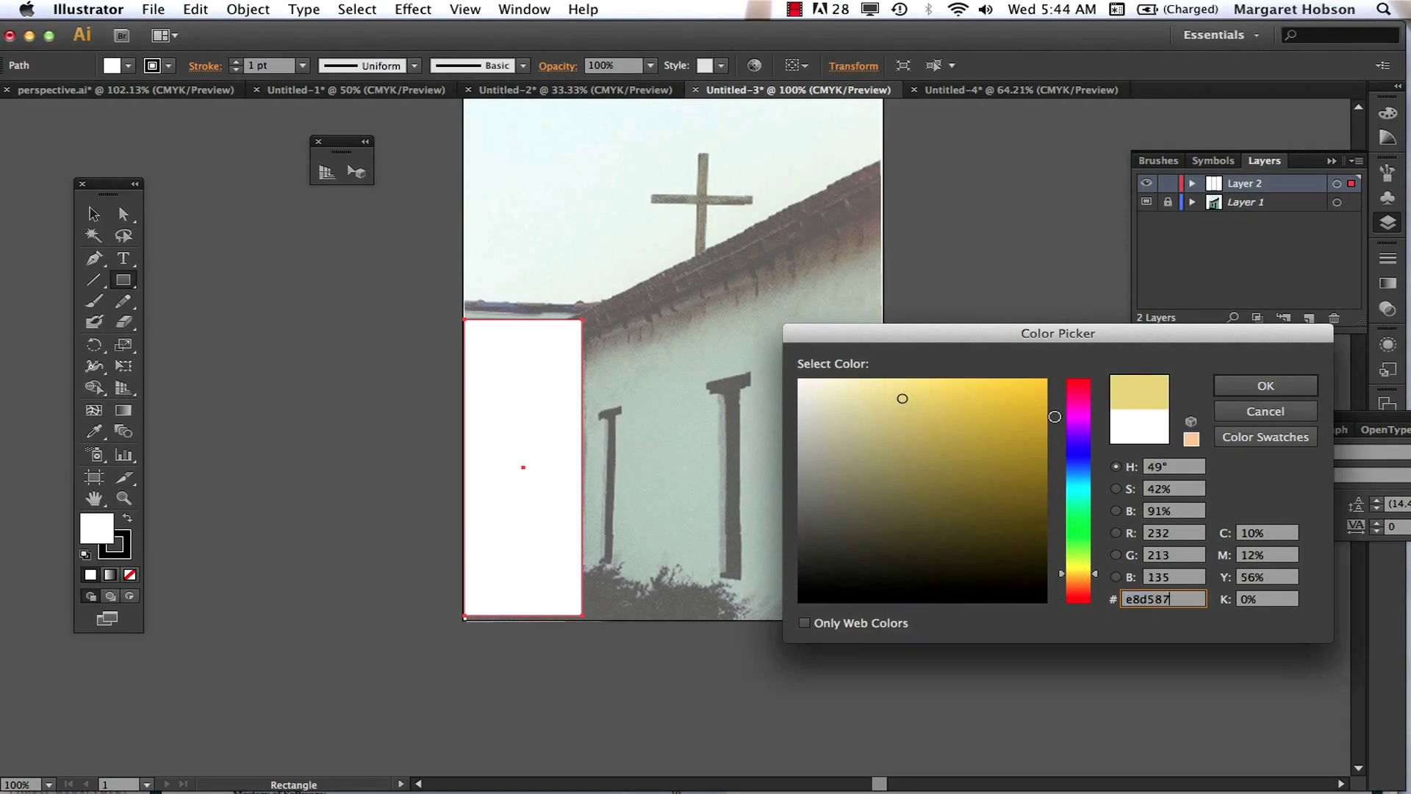
{"action": "left_click", "coordinate": [1279, 388]}
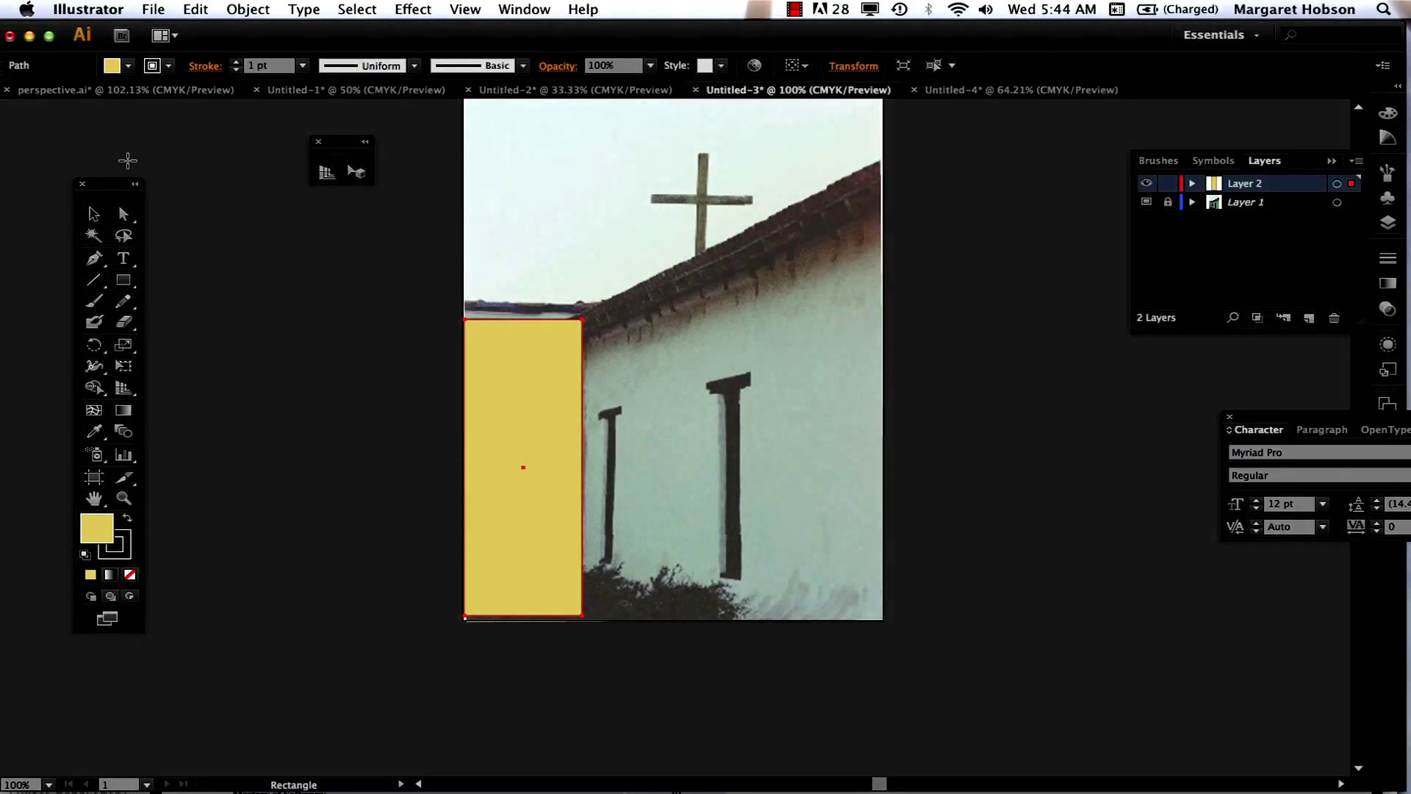
{"action": "left_click", "coordinate": [94, 213]}
{"action": "left_click", "coordinate": [292, 281]}
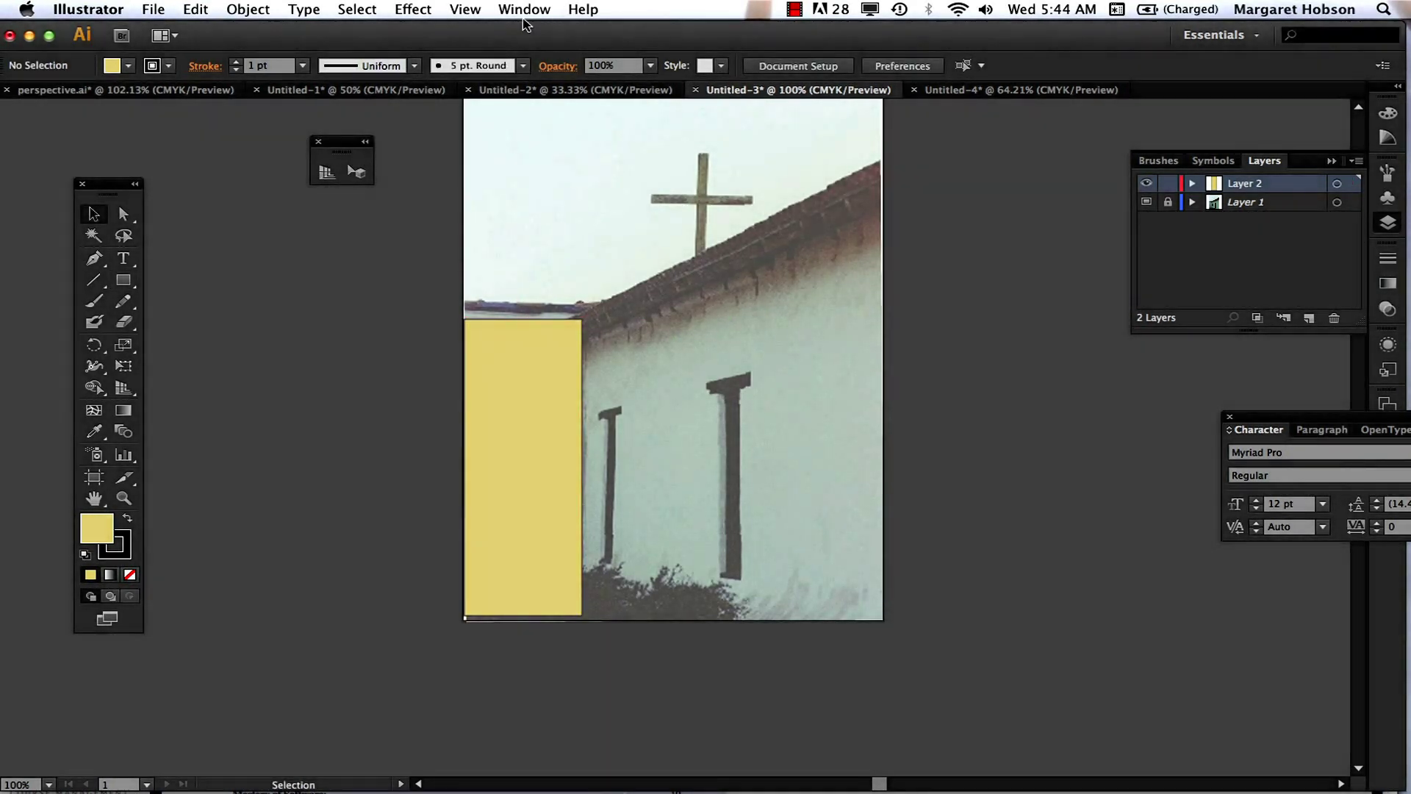
Show the perspective grid again and draw a rectangle in perspective over the receding church wall, from its far upper corner to the near ground corner.
{"action": "left_click", "coordinate": [465, 9]}
{"action": "mouse_move", "coordinate": [505, 544]}
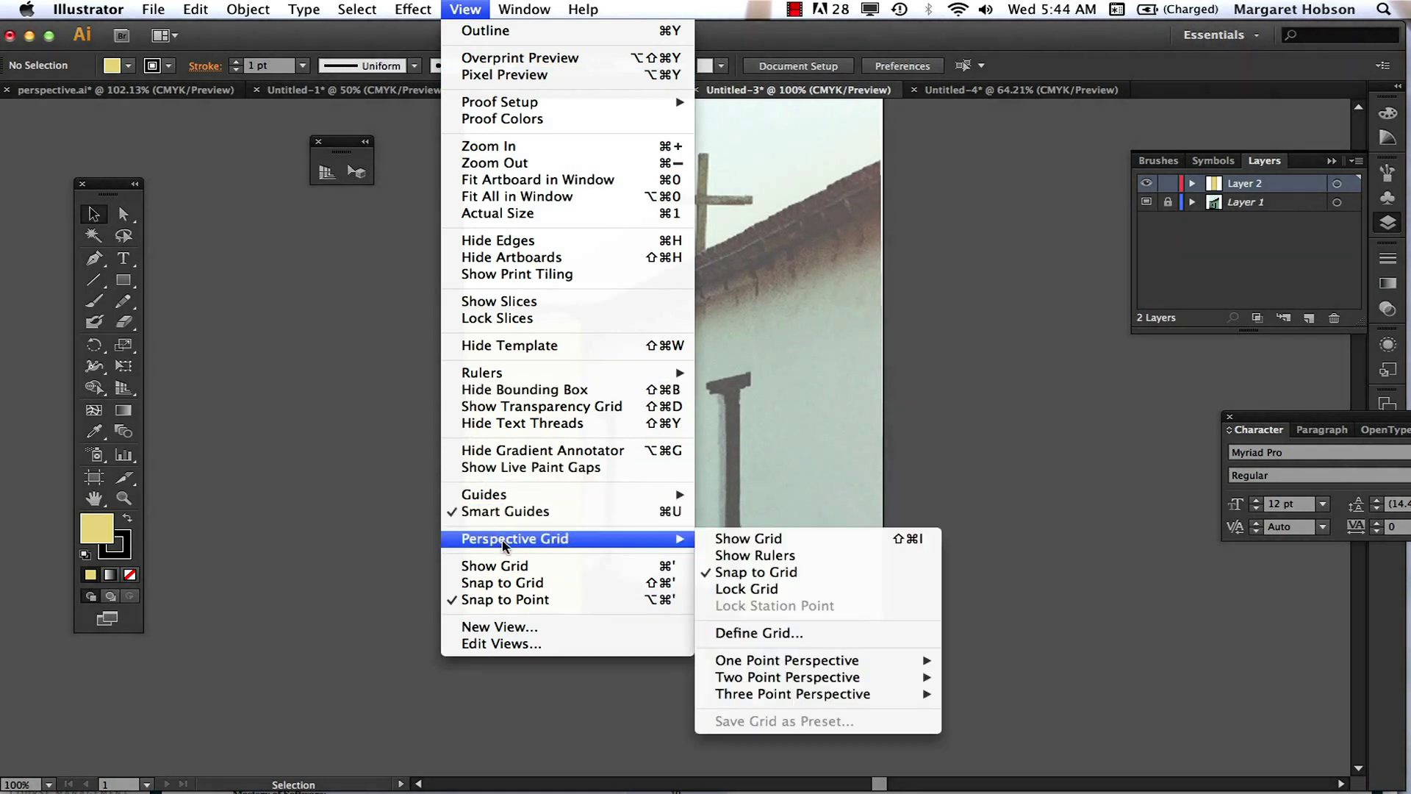
{"action": "left_click", "coordinate": [750, 540]}
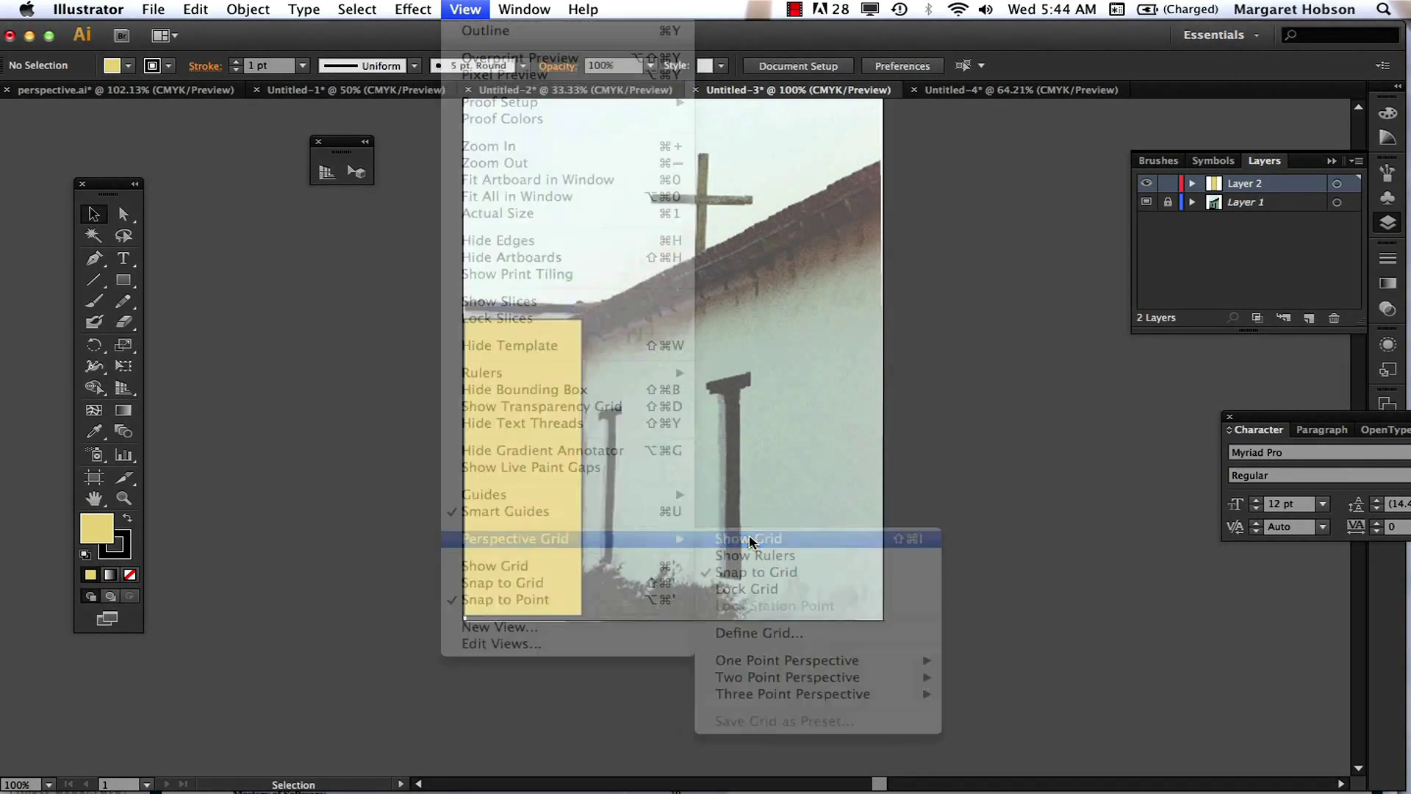
{"action": "left_click_drag", "start_coordinate": [238, 36], "coordinate": [253, 38]}
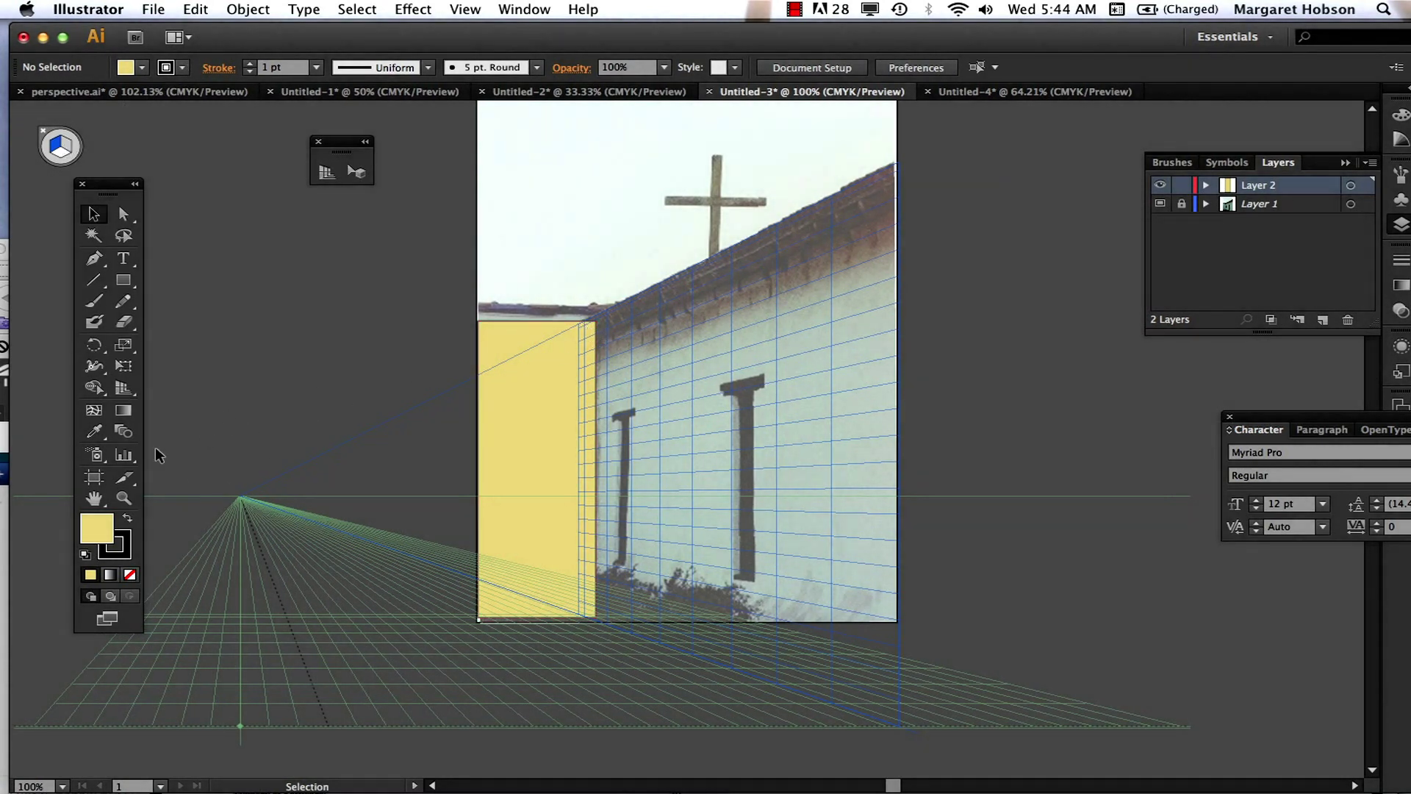
{"action": "left_click_drag", "start_coordinate": [123, 280], "coordinate": [194, 287]}
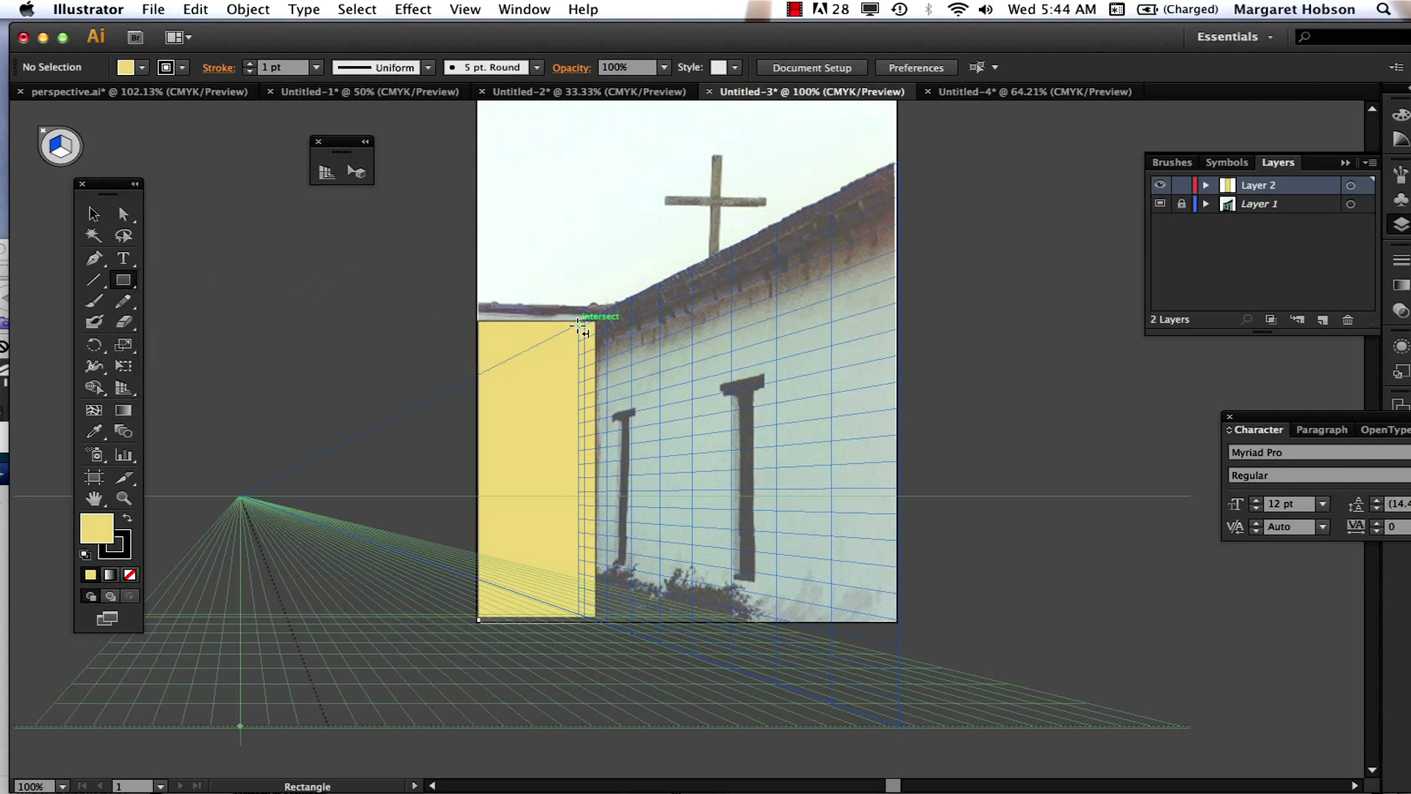
{"action": "left_click_drag", "start_coordinate": [579, 325], "coordinate": [898, 729]}
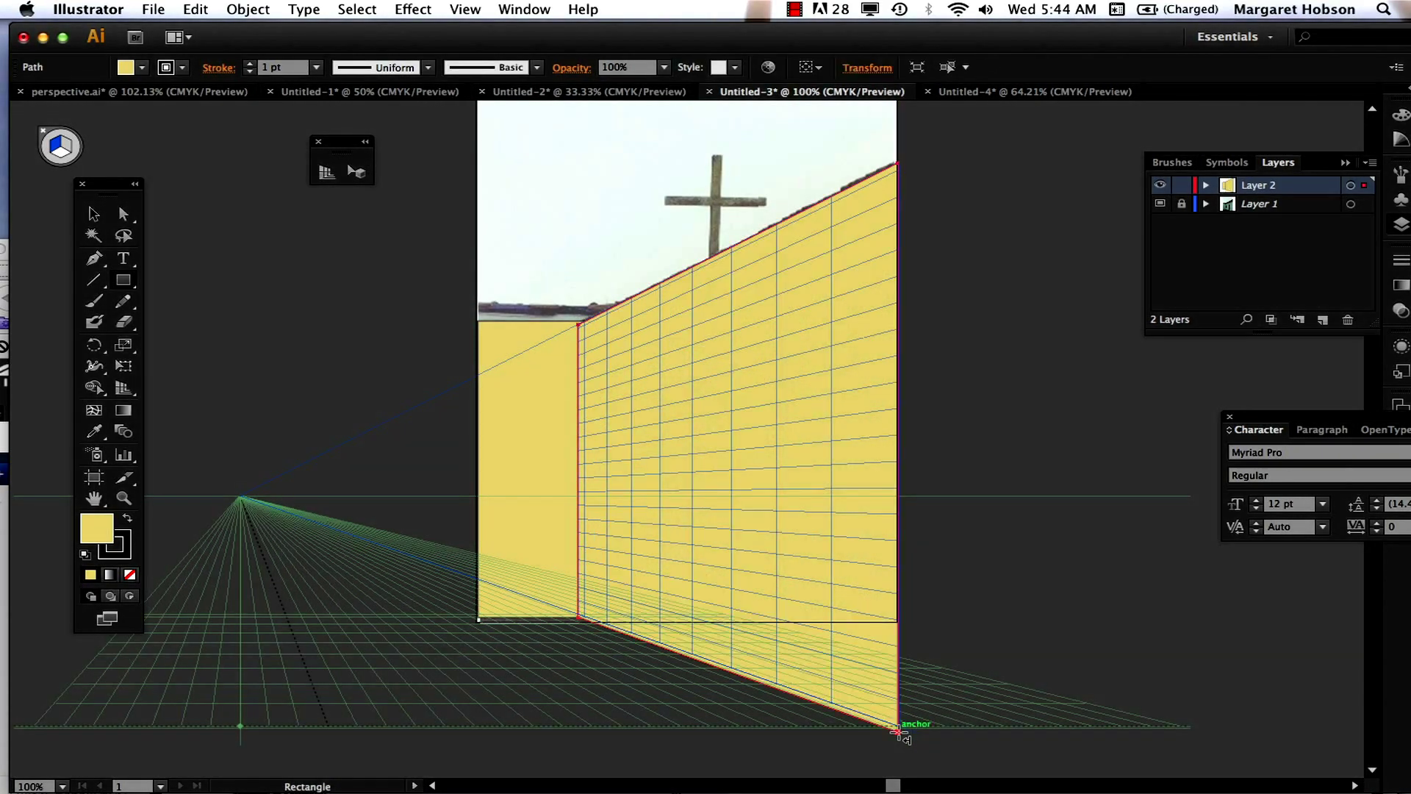